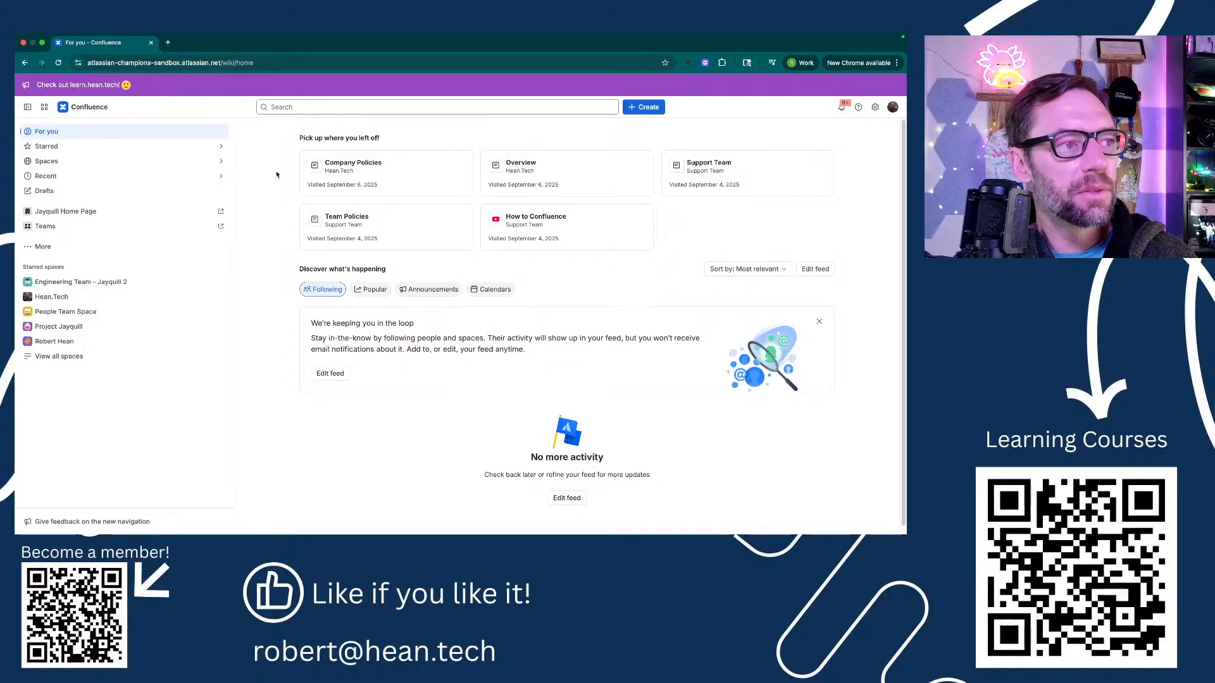
Step: Open marketplace.atlassian.com in a new browser tab
key("super+t")
type("market")
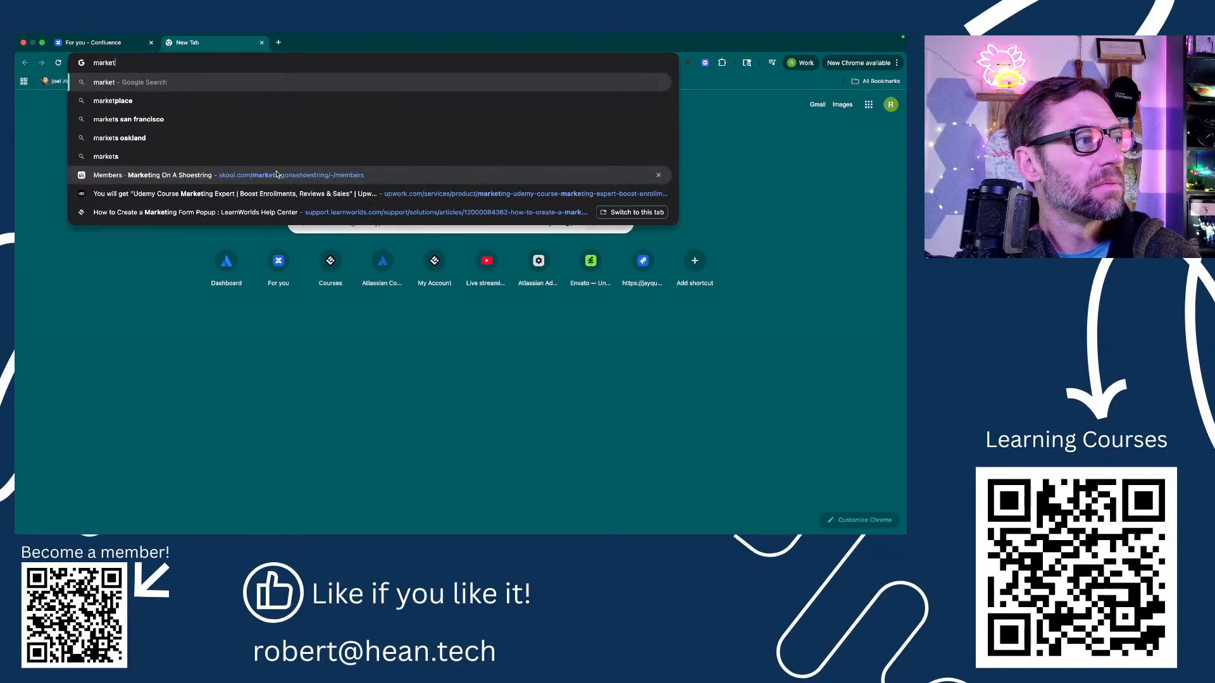
type("place.atlassian.com")
key("Return")
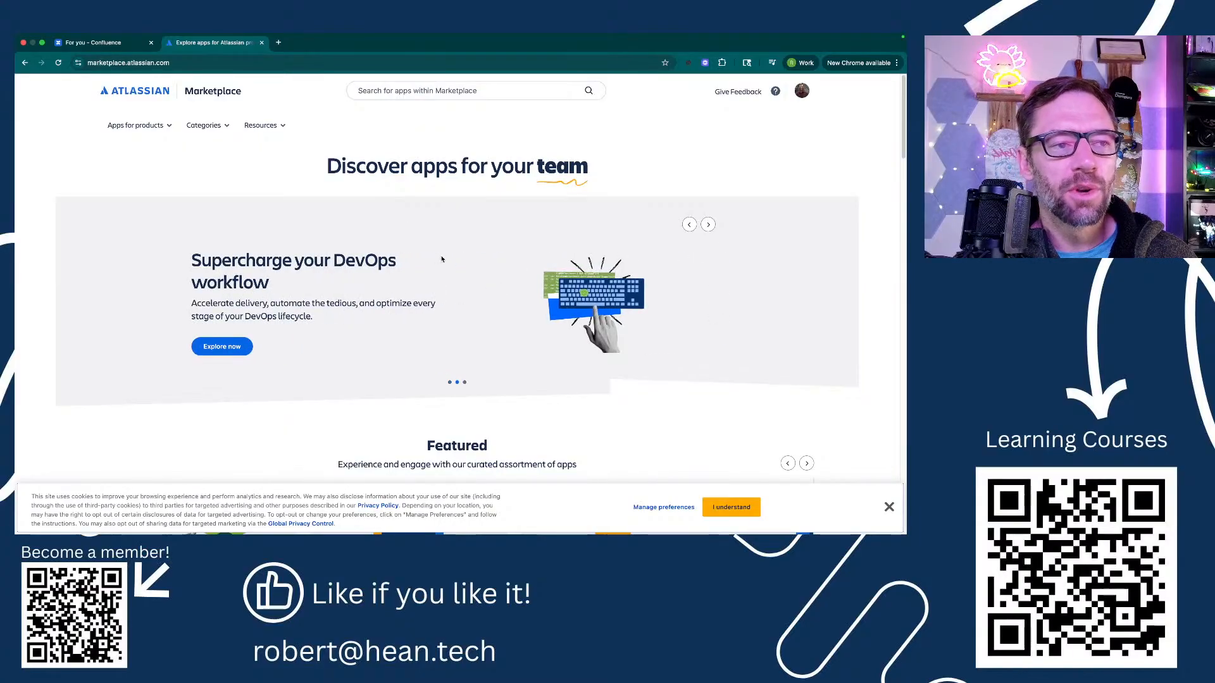
Step: Look over the Marketplace home page and open its apps for the Confluence product
scroll(437, 257, "down", 6)
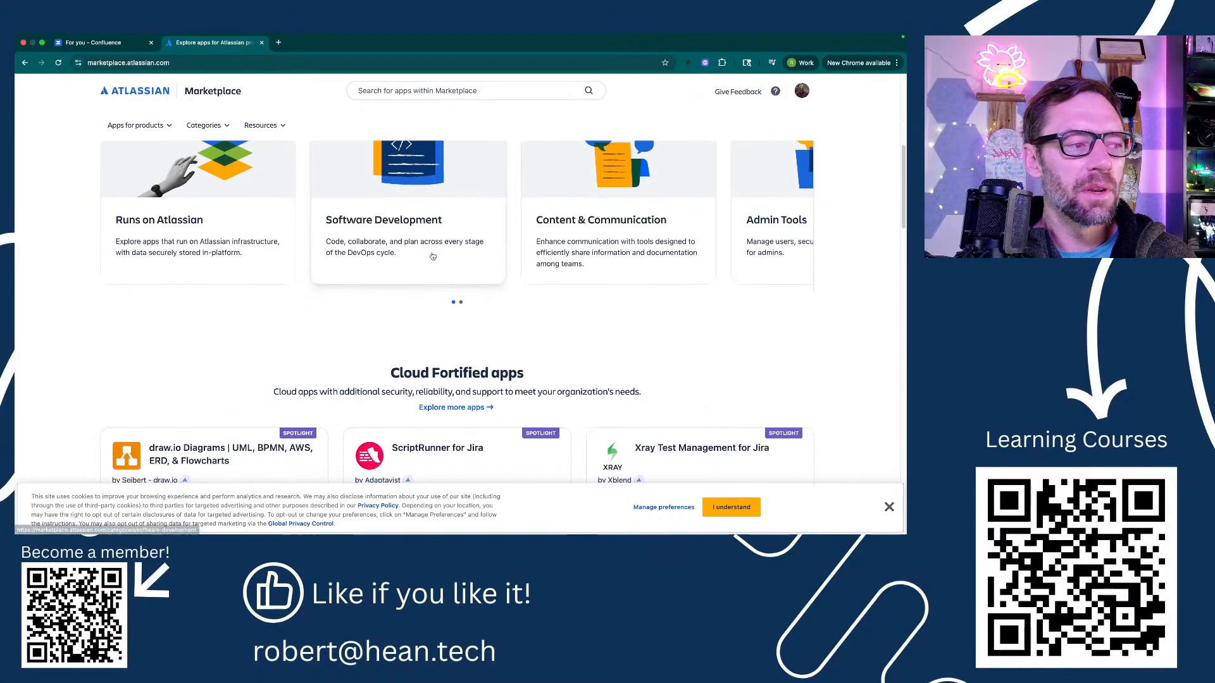
scroll(432, 256, "up", 6)
left_click(153, 130)
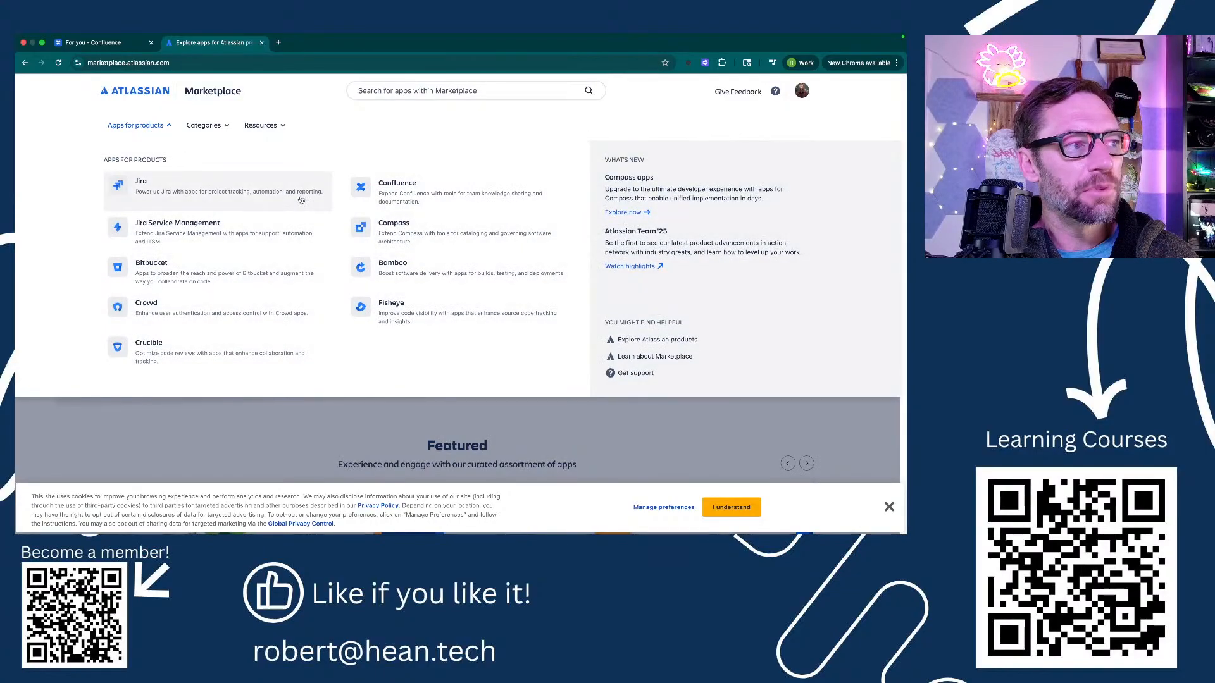
left_click(414, 195)
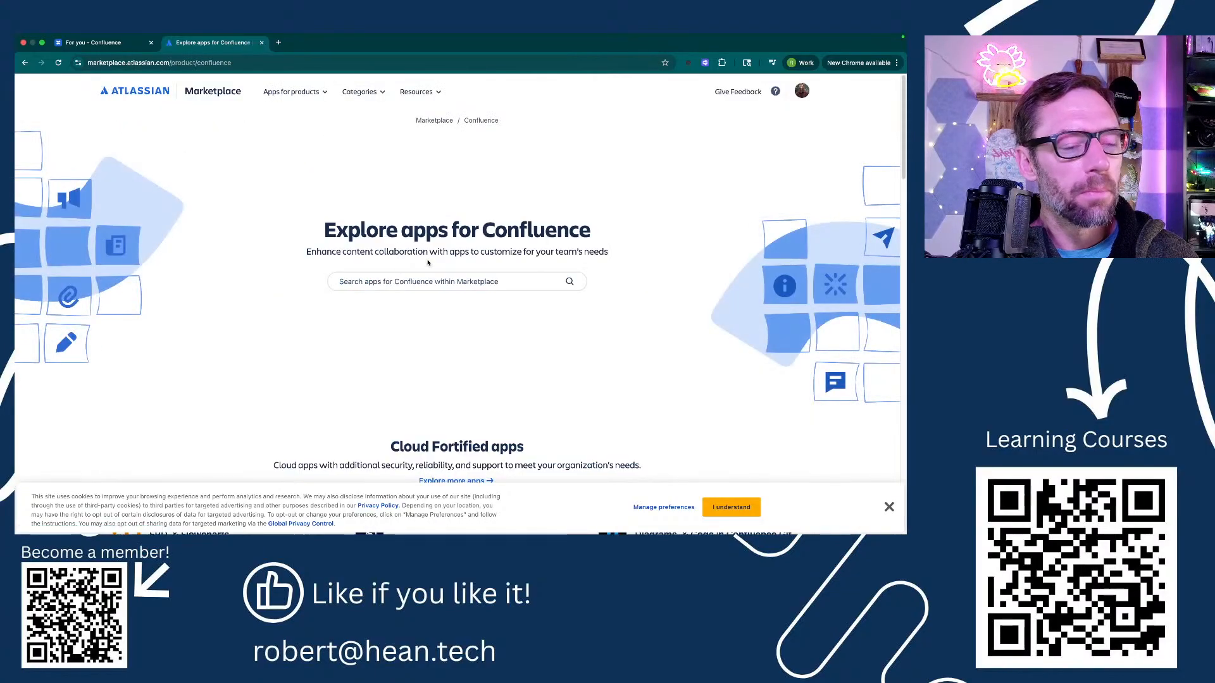
Step: Open the full list of Cloud Fortified apps for Confluence
scroll(430, 260, "down", 5)
scroll(430, 261, "down", 1)
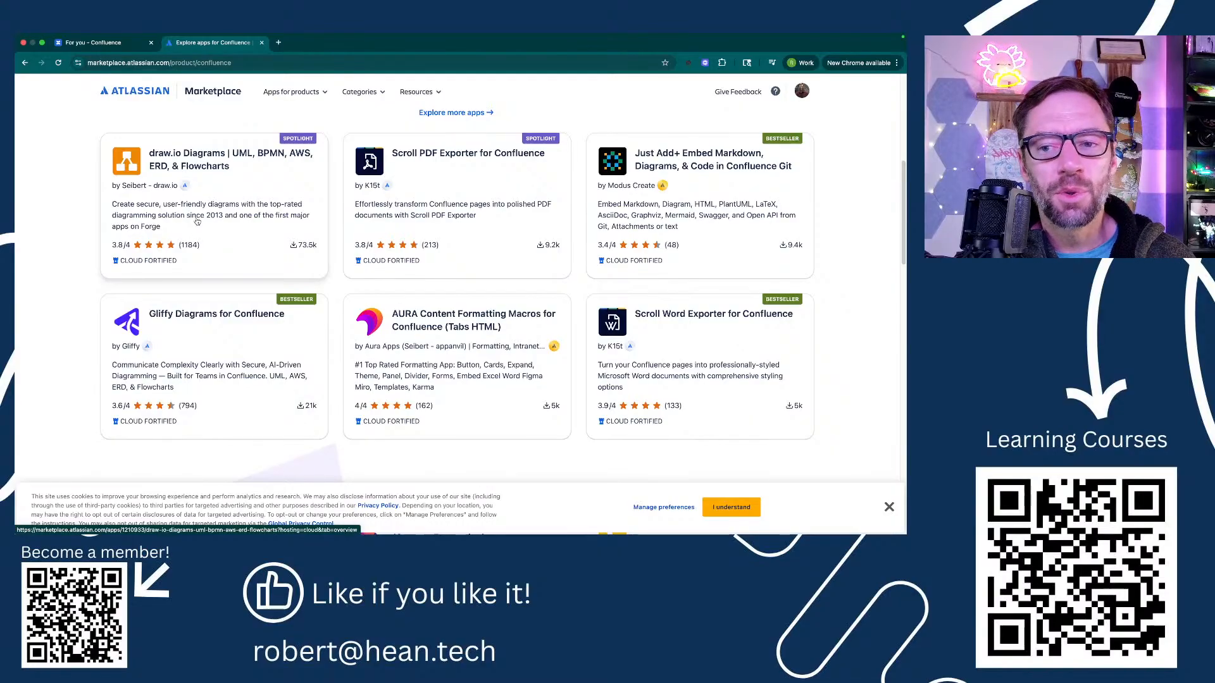
left_click(453, 113)
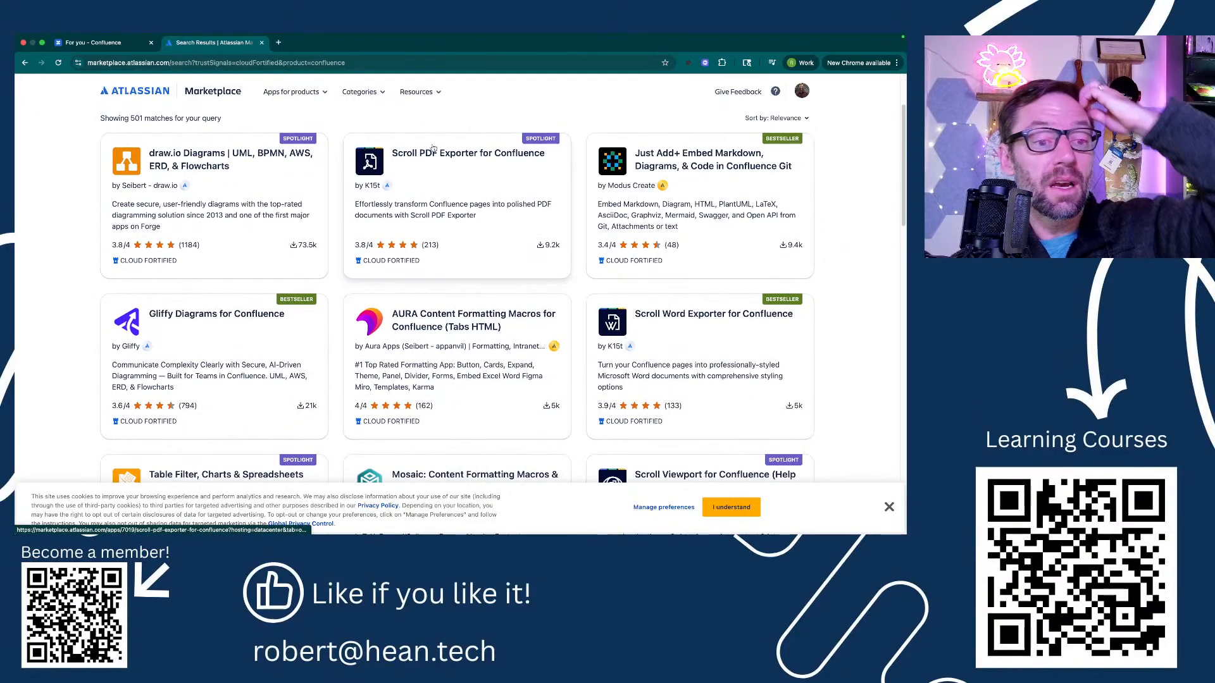
Step: Browse the Cloud Fortified Confluence apps in the search results, examining their descriptions, ratings and install figures
scroll(429, 157, "down", 2)
scroll(429, 157, "down", 2)
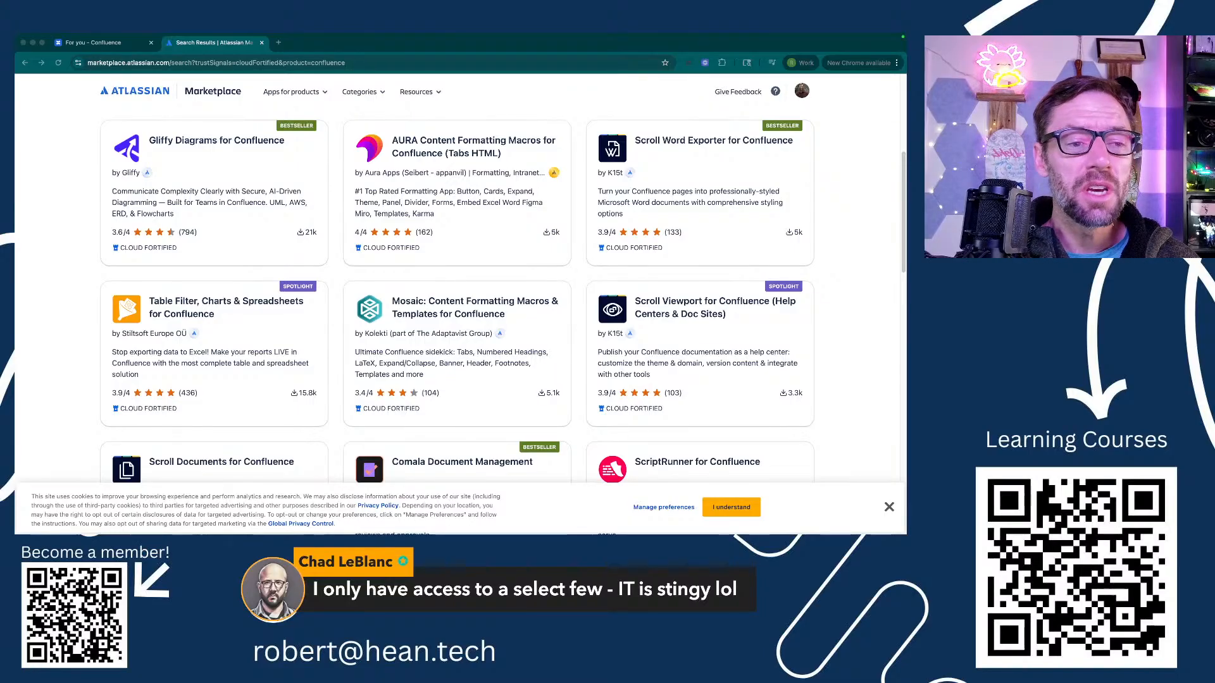
left_click(545, 271)
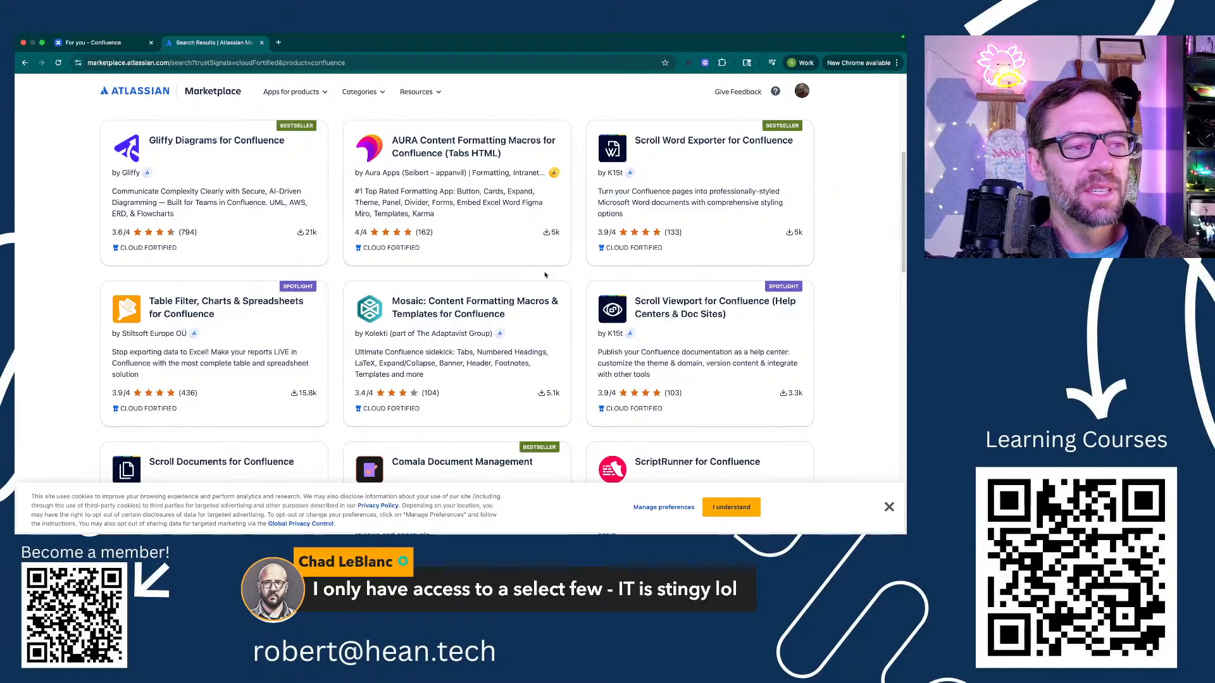
scroll(450, 350, "down", 5)
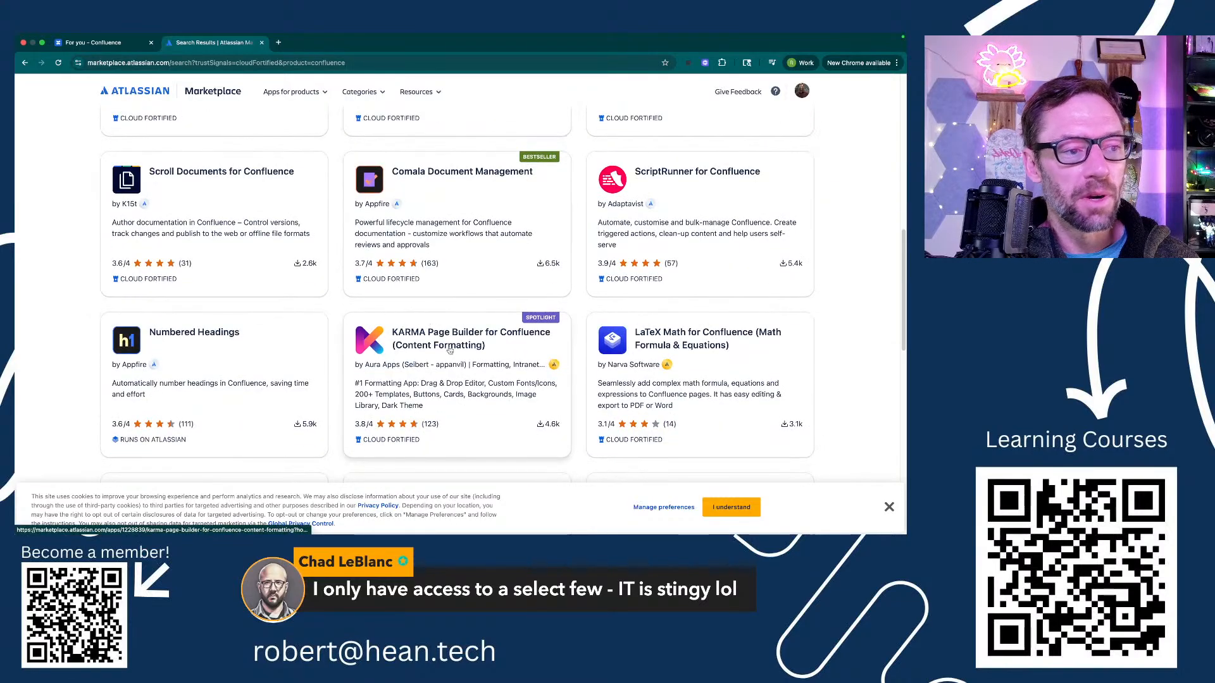
scroll(456, 329, "down", 5)
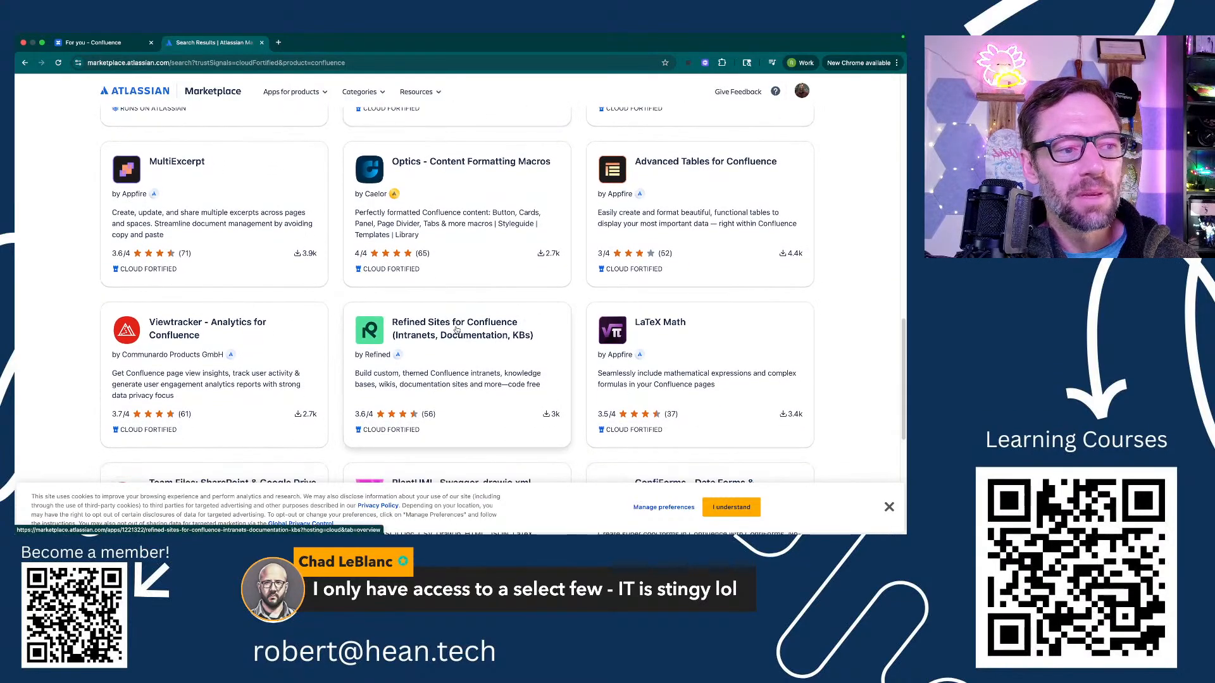
scroll(457, 330, "down", 3)
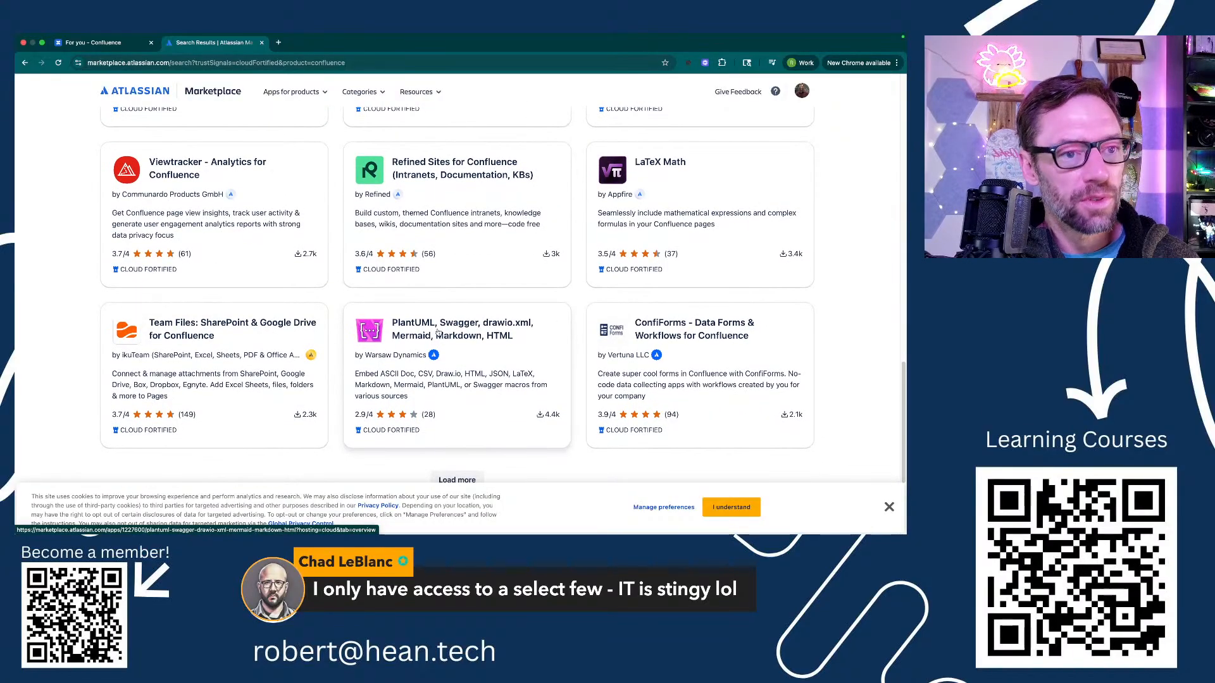
scroll(438, 333, "down", 2)
scroll(438, 333, "up", 10)
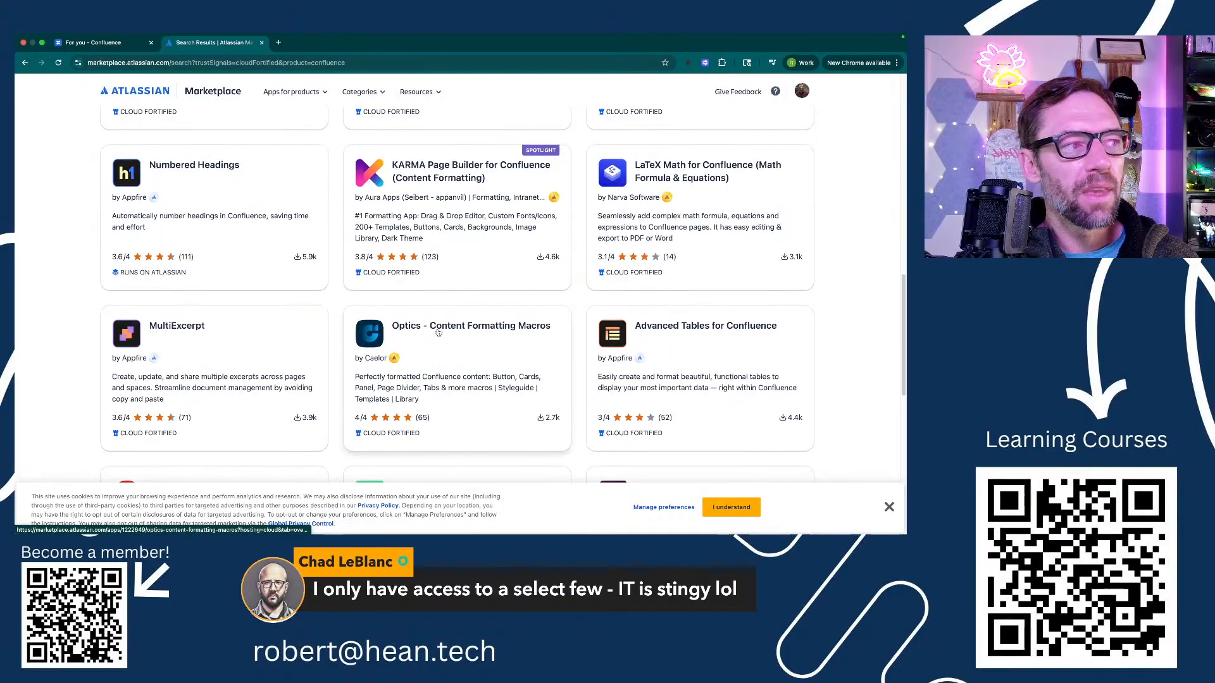
scroll(440, 316, "up", 4)
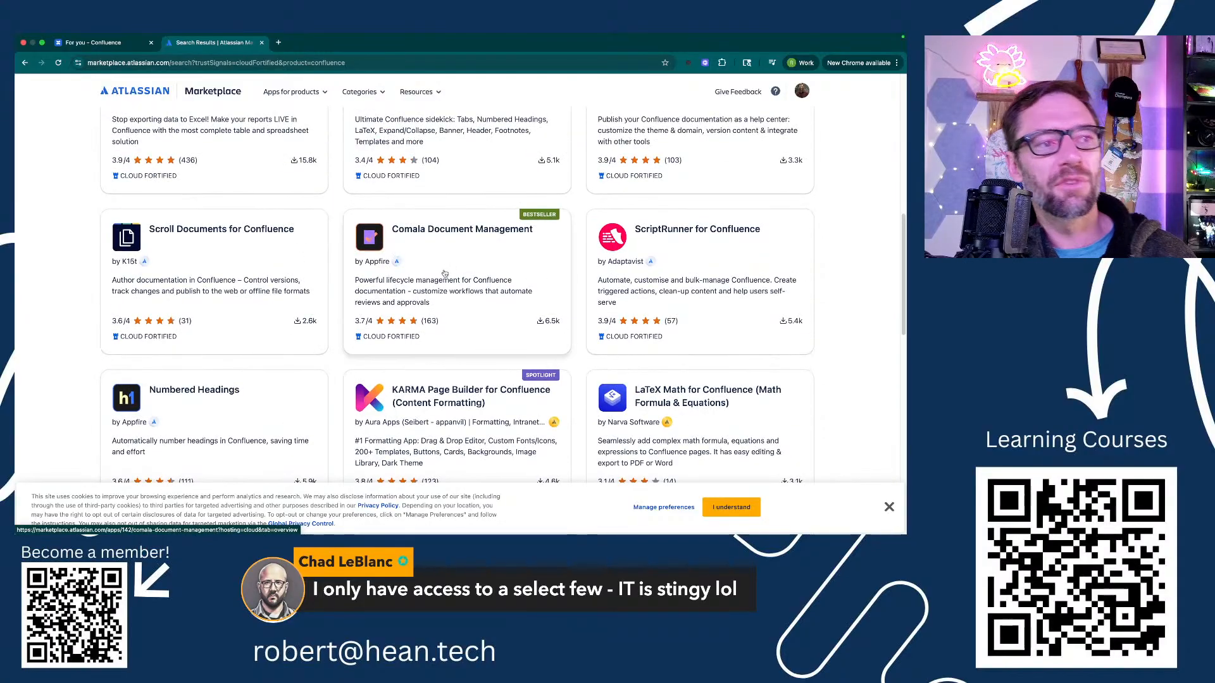
scroll(445, 274, "up", 8)
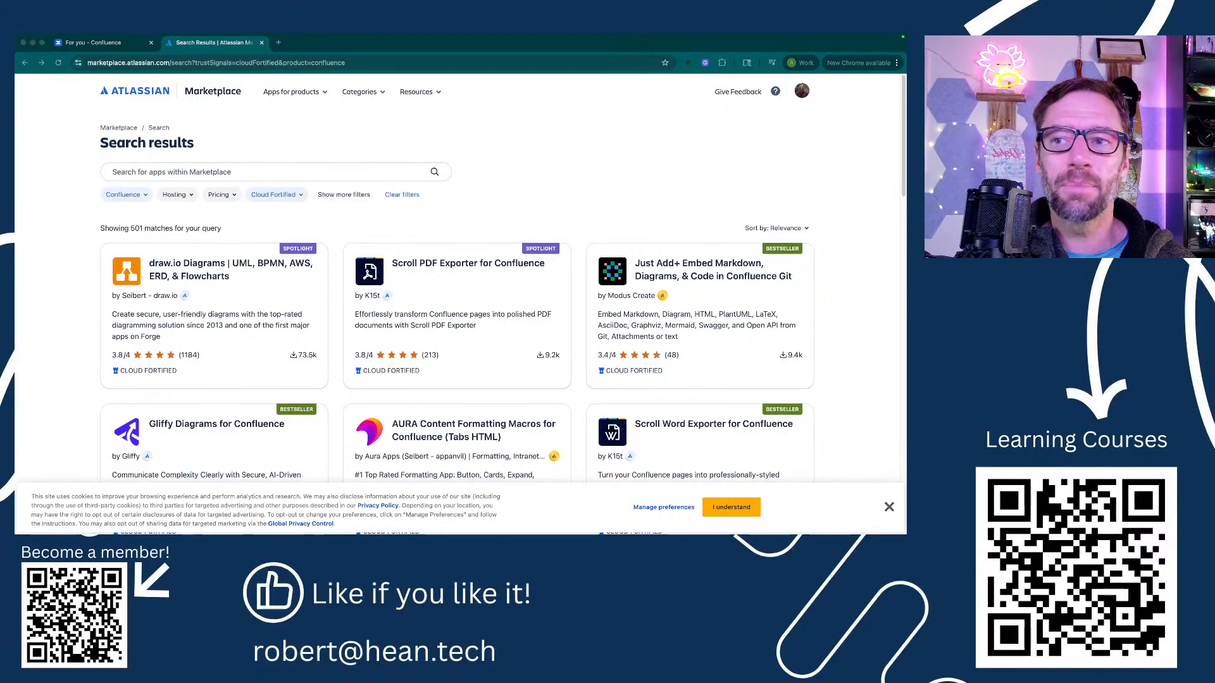
scroll(352, 250, "down", 2)
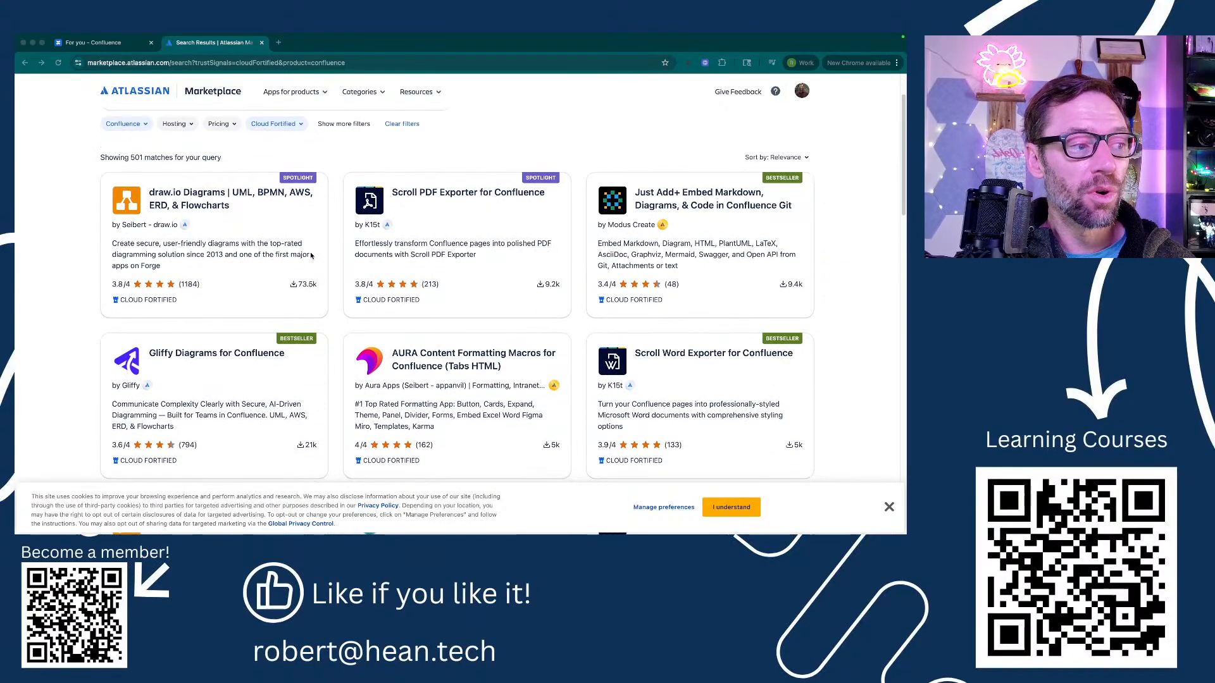
scroll(310, 255, "down", 2)
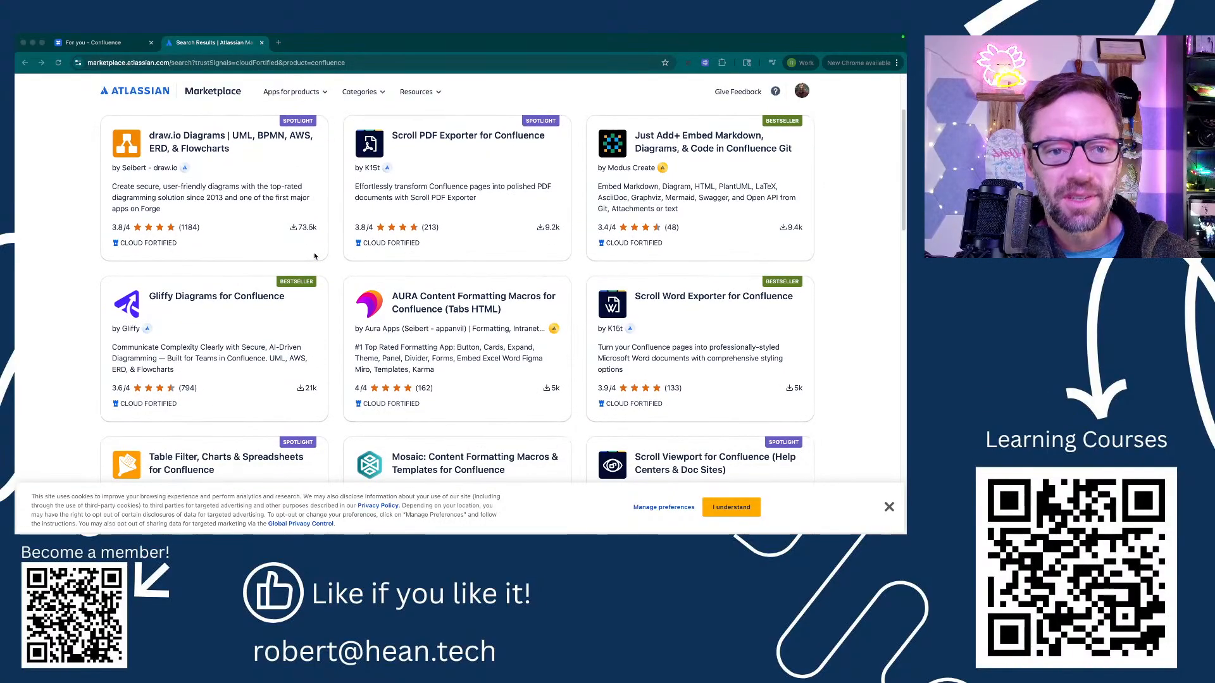
scroll(315, 257, "up", 1)
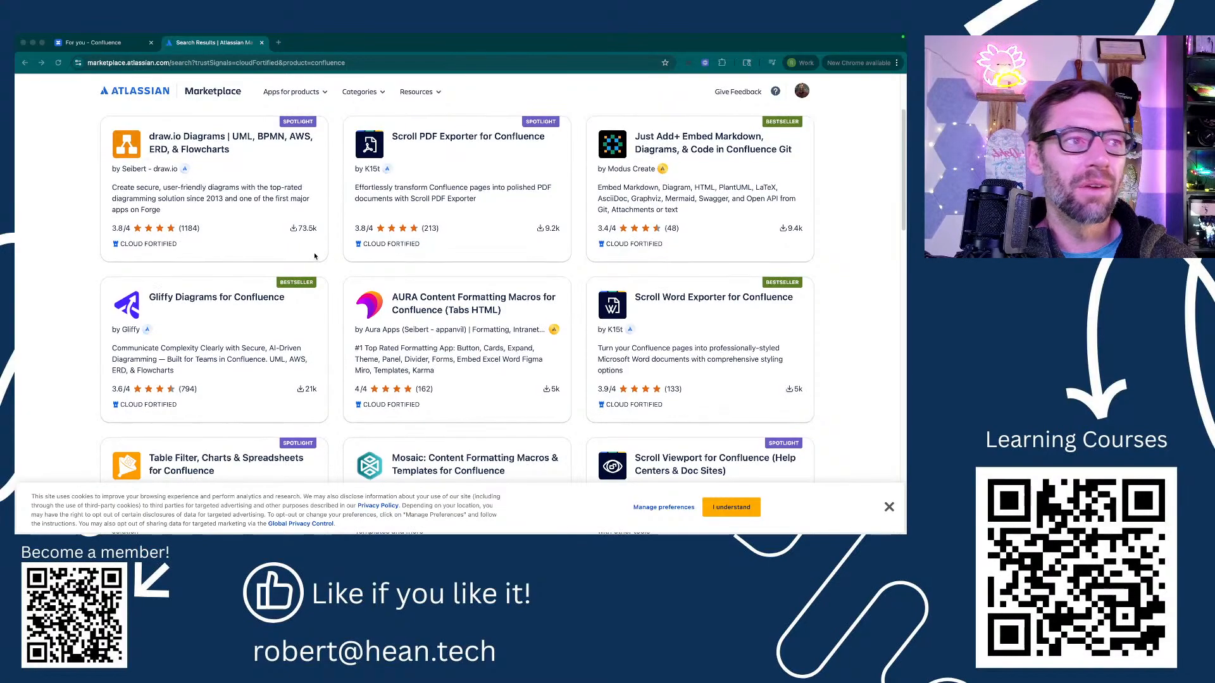
scroll(315, 256, "up", 2)
scroll(332, 263, "up", 2)
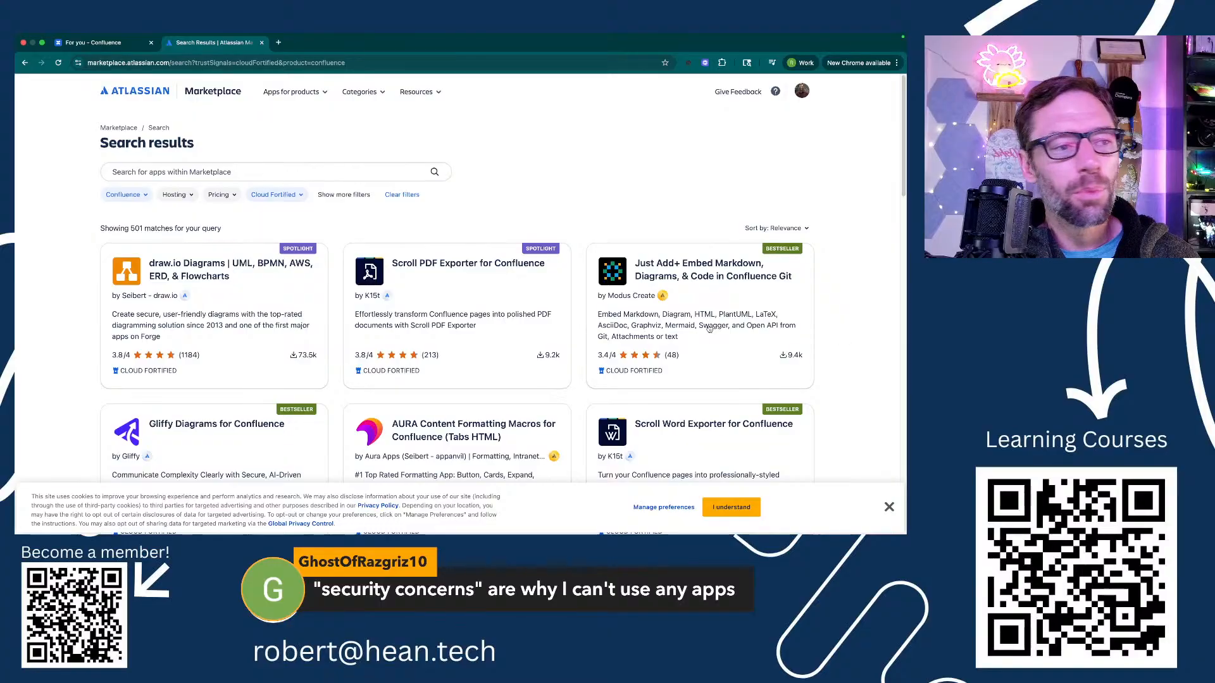
Step: Open the draw.io Diagrams app listing and review its Privacy & Security details on data storage and compliance
left_click(241, 266)
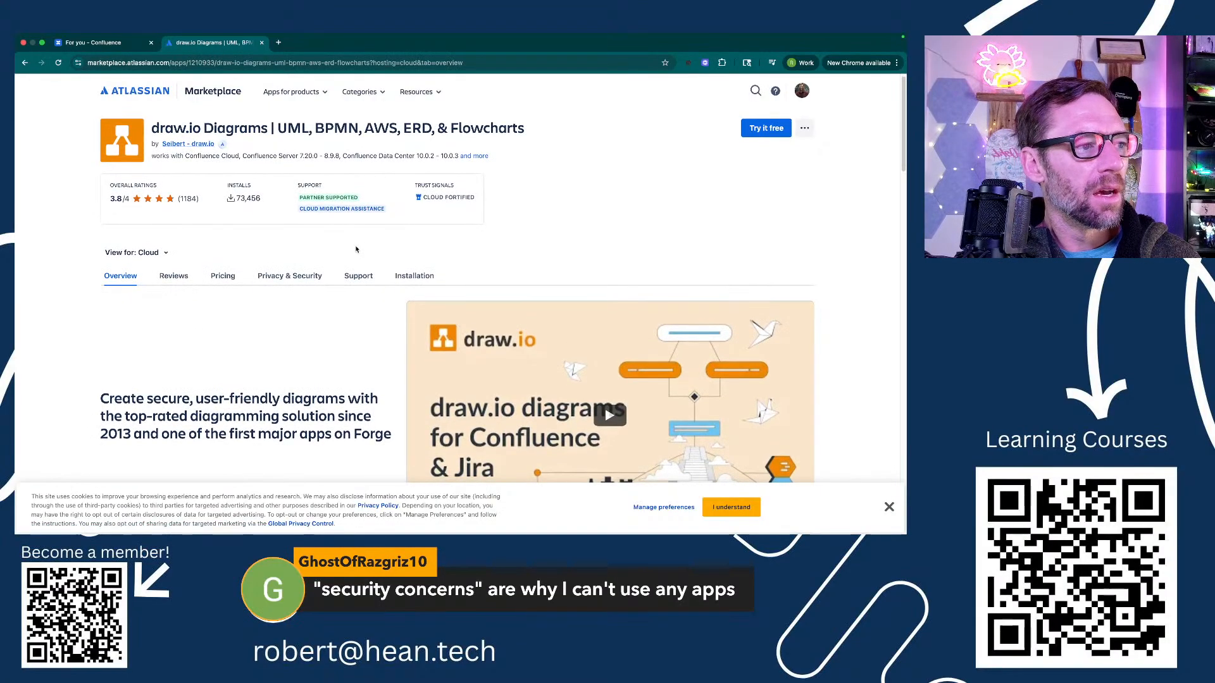
mouse_move(424, 202)
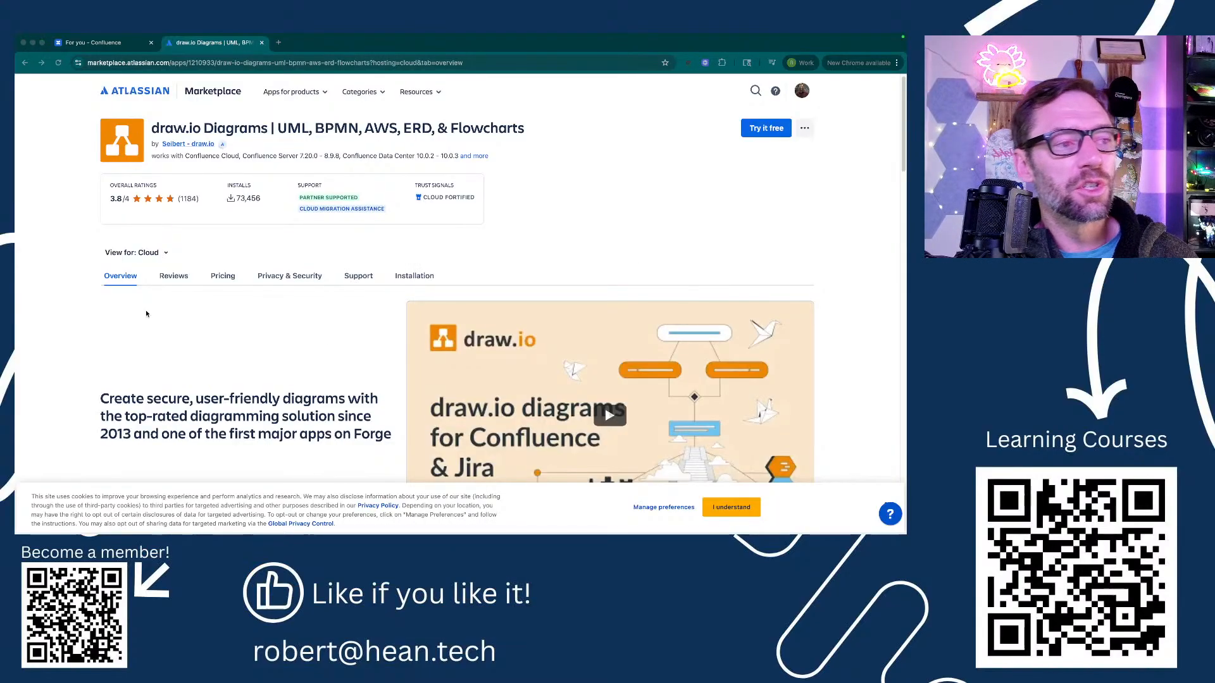
left_click(285, 277)
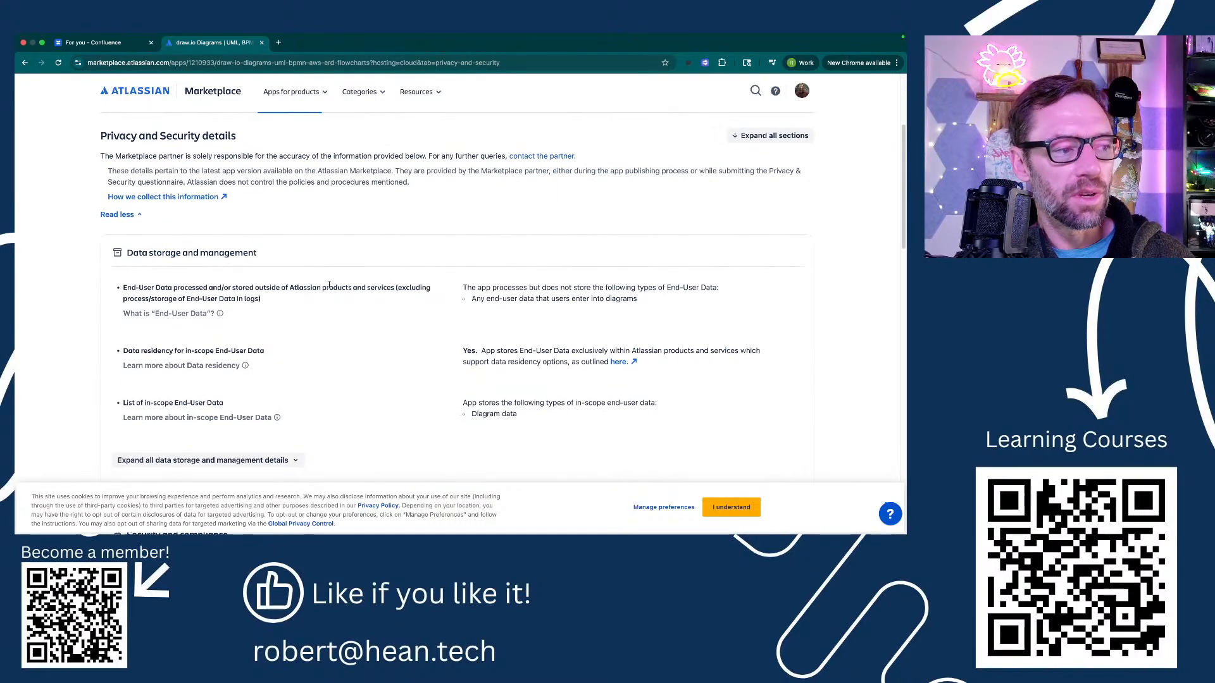
scroll(329, 285, "down", 3)
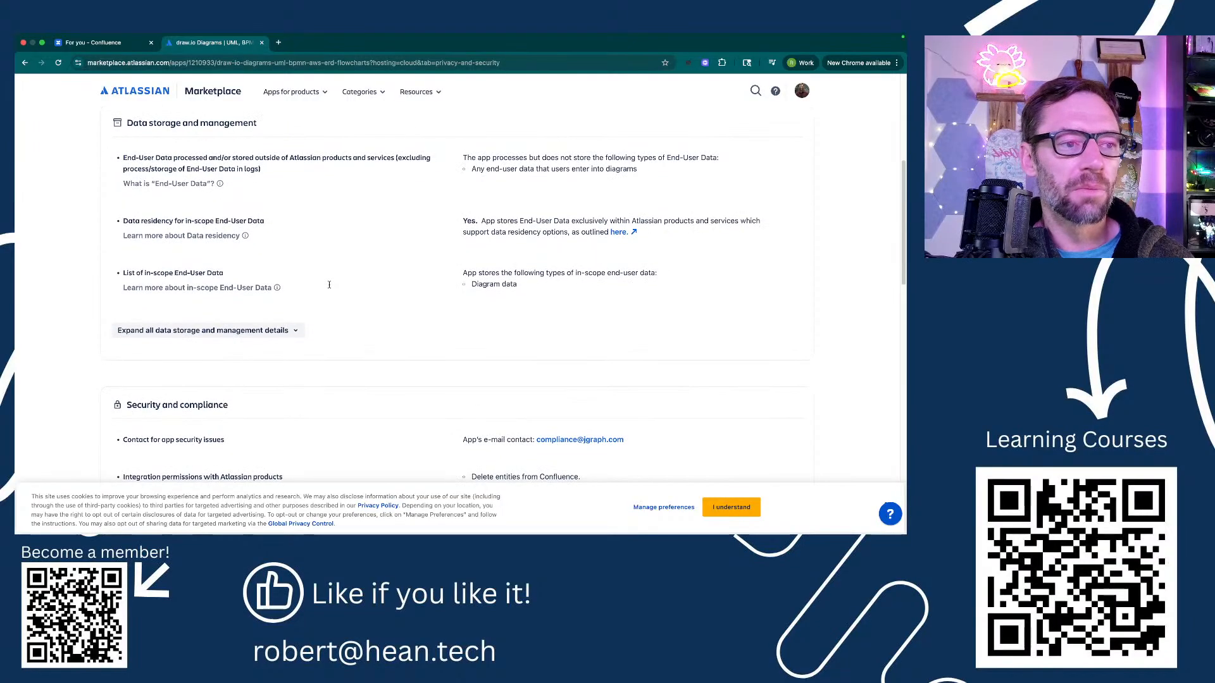
scroll(329, 288, "up", 7)
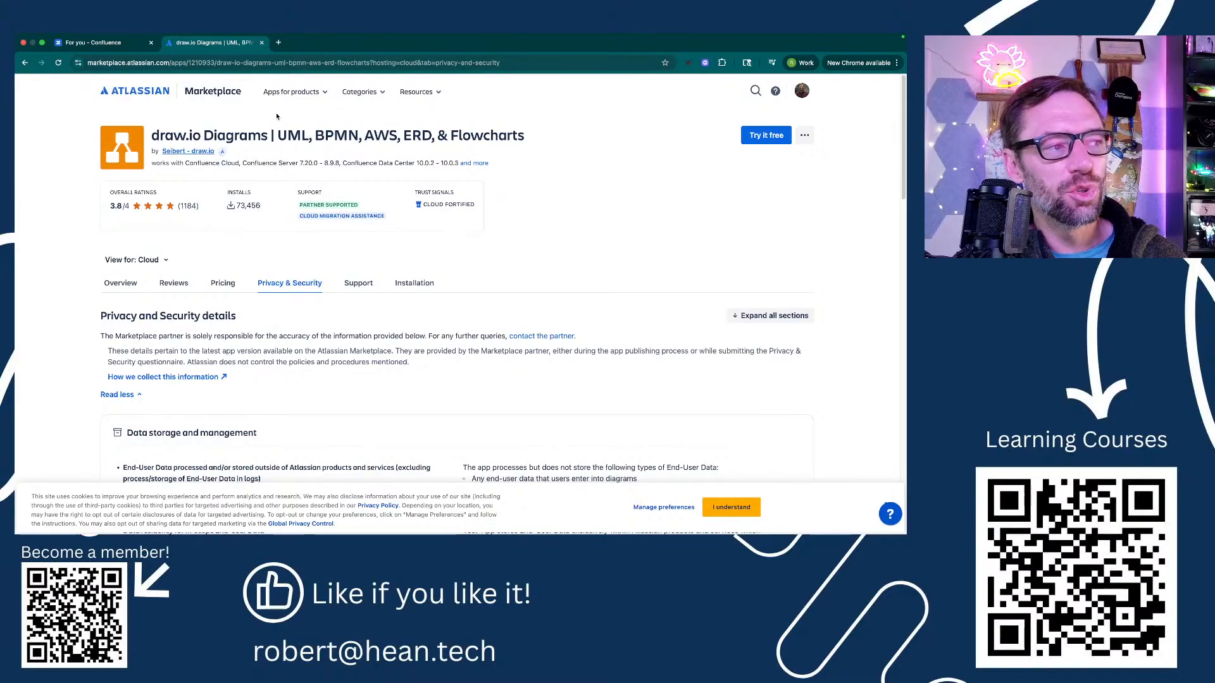
Step: Return to the Confluence app search results, check the number of matches, and close the Marketplace tab
key("super+bracketleft")
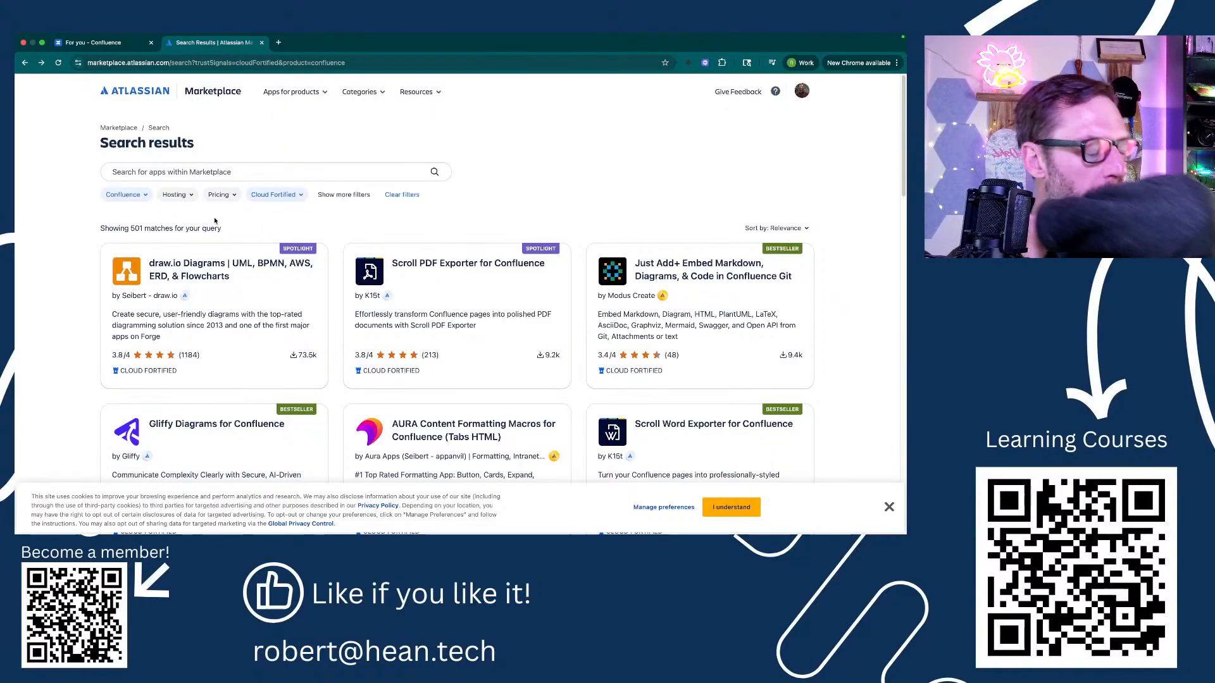
left_click_drag(221, 229, 190, 228)
left_click(109, 226)
left_click(190, 227)
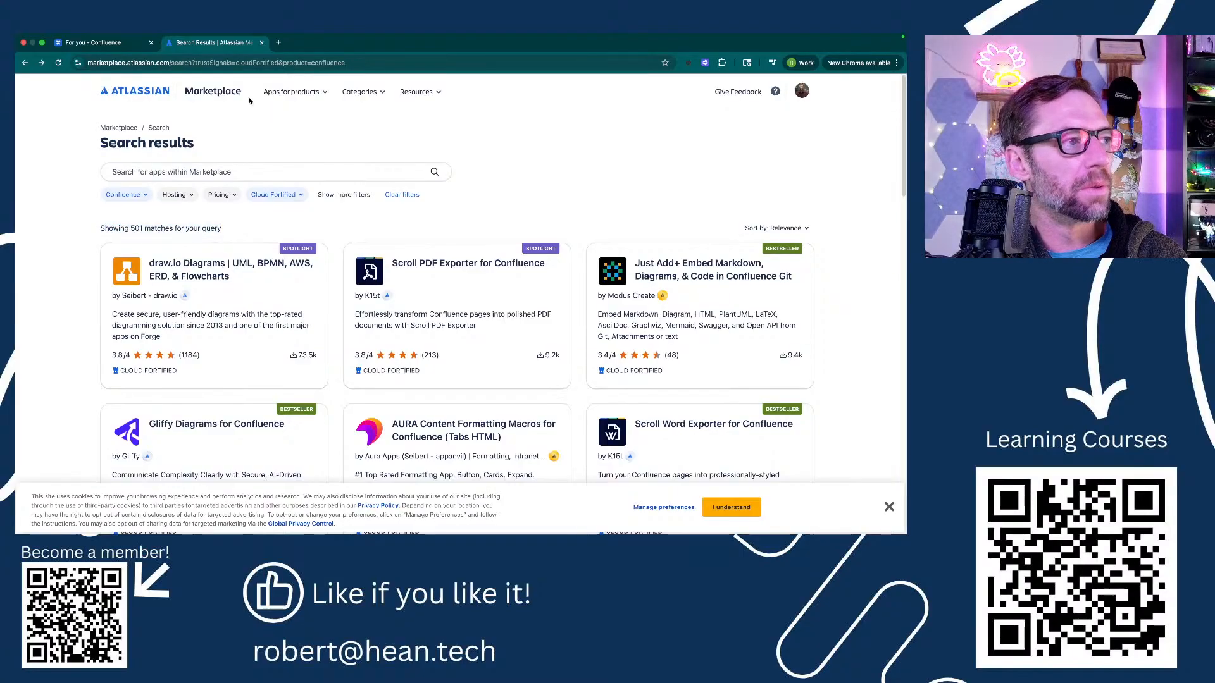
left_click(261, 42)
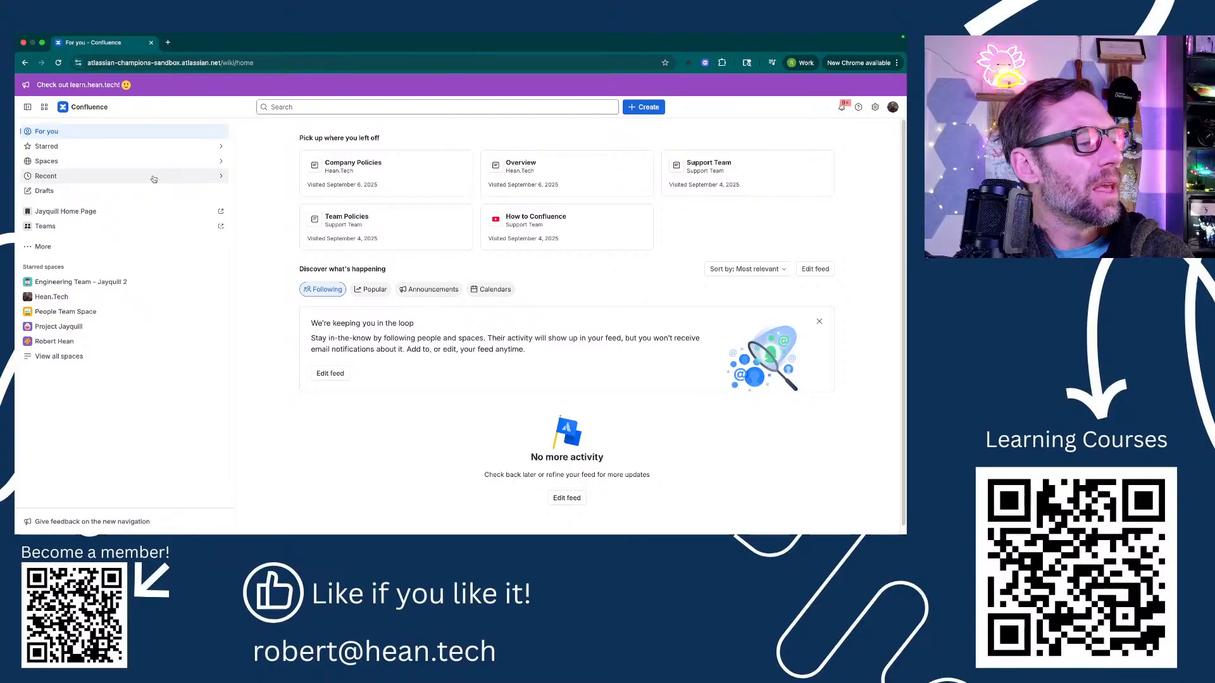
Step: Open the starred Hean.Tech space and create a new blank page in its content
left_click(108, 297)
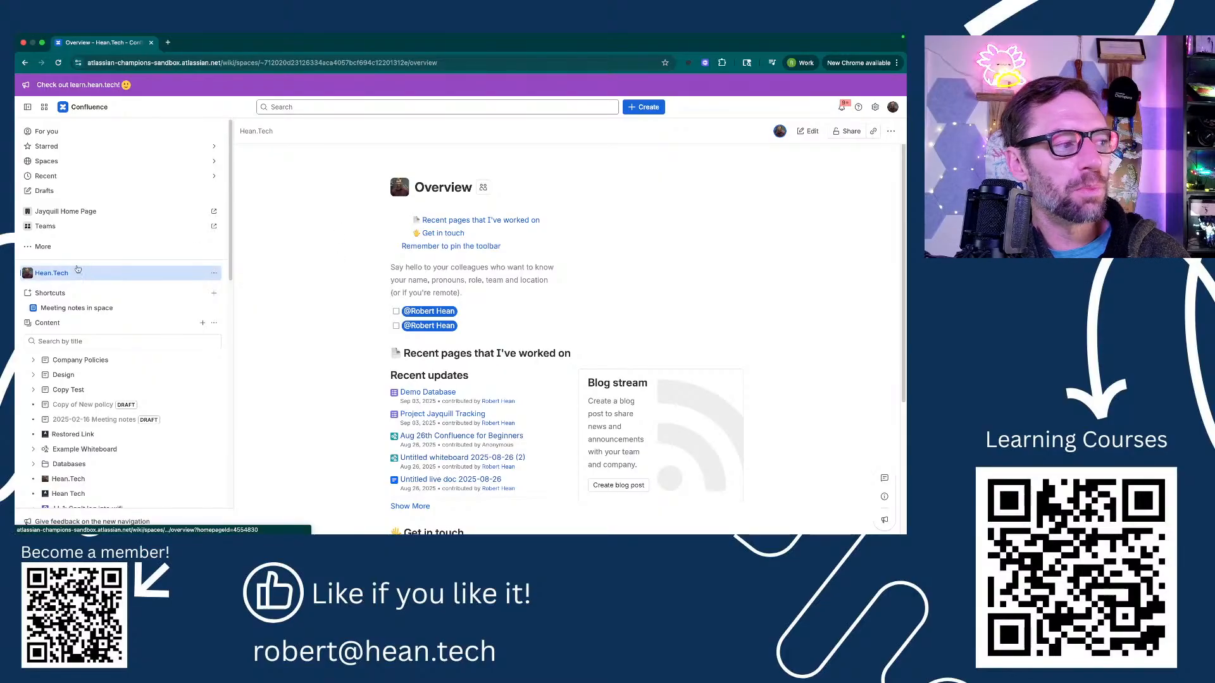
scroll(126, 282, "down", 1)
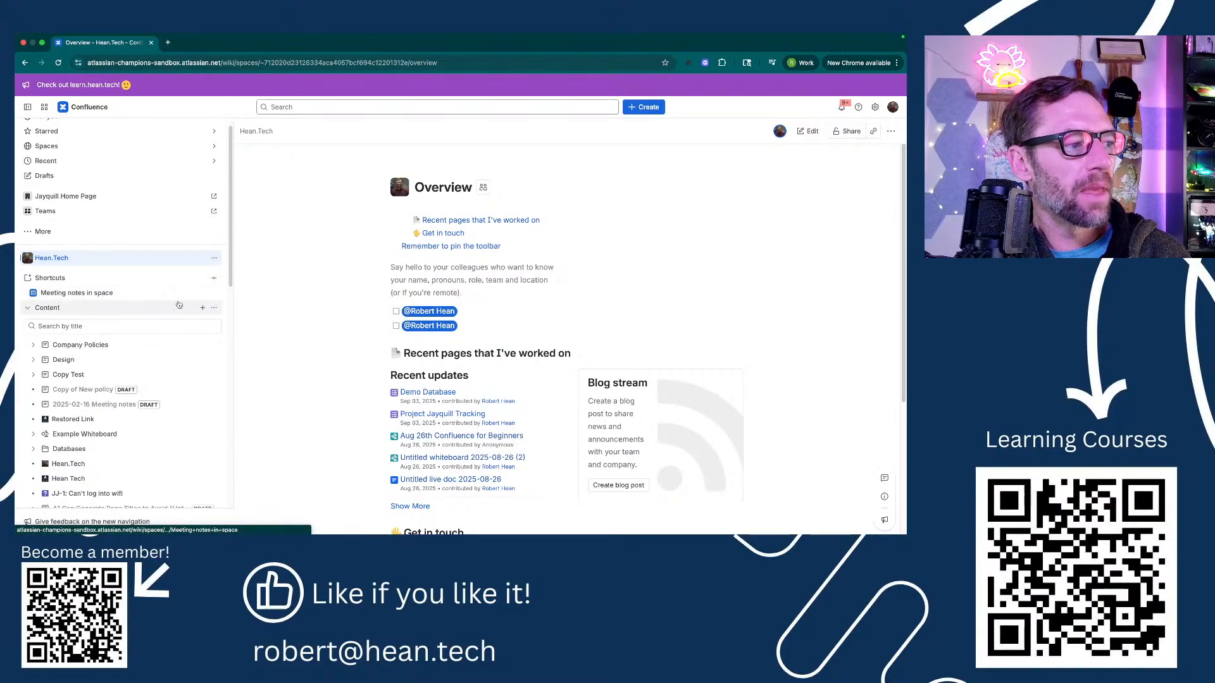
left_click(202, 307)
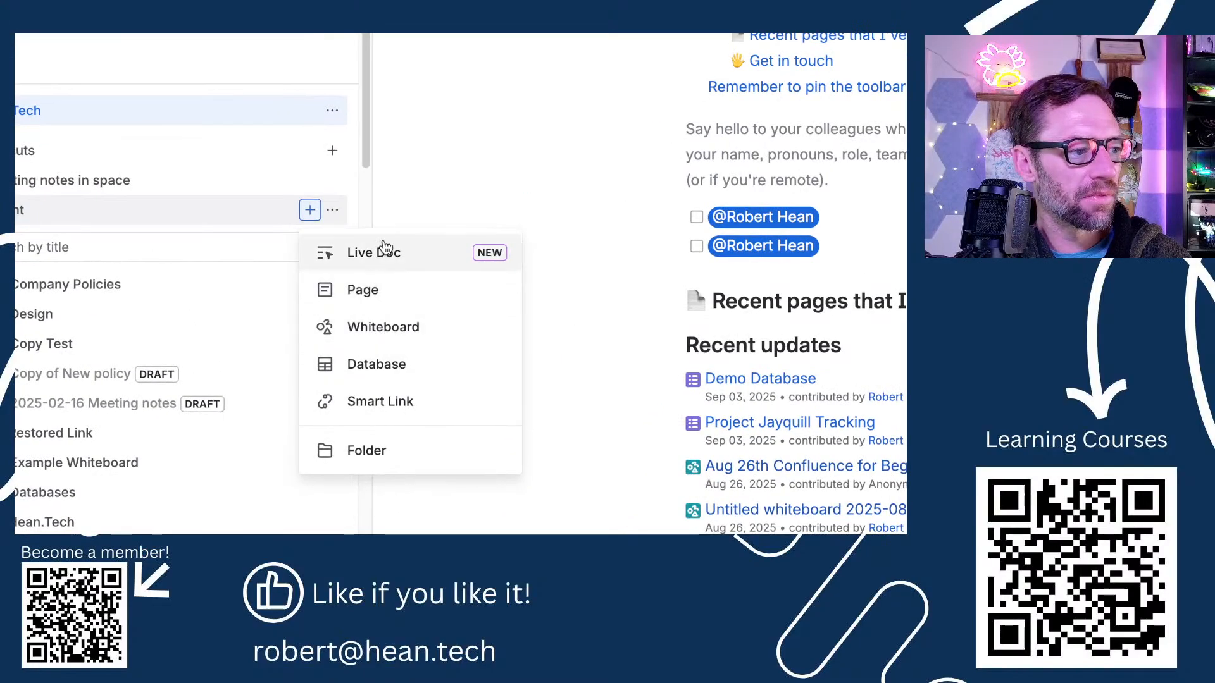
left_click(423, 297)
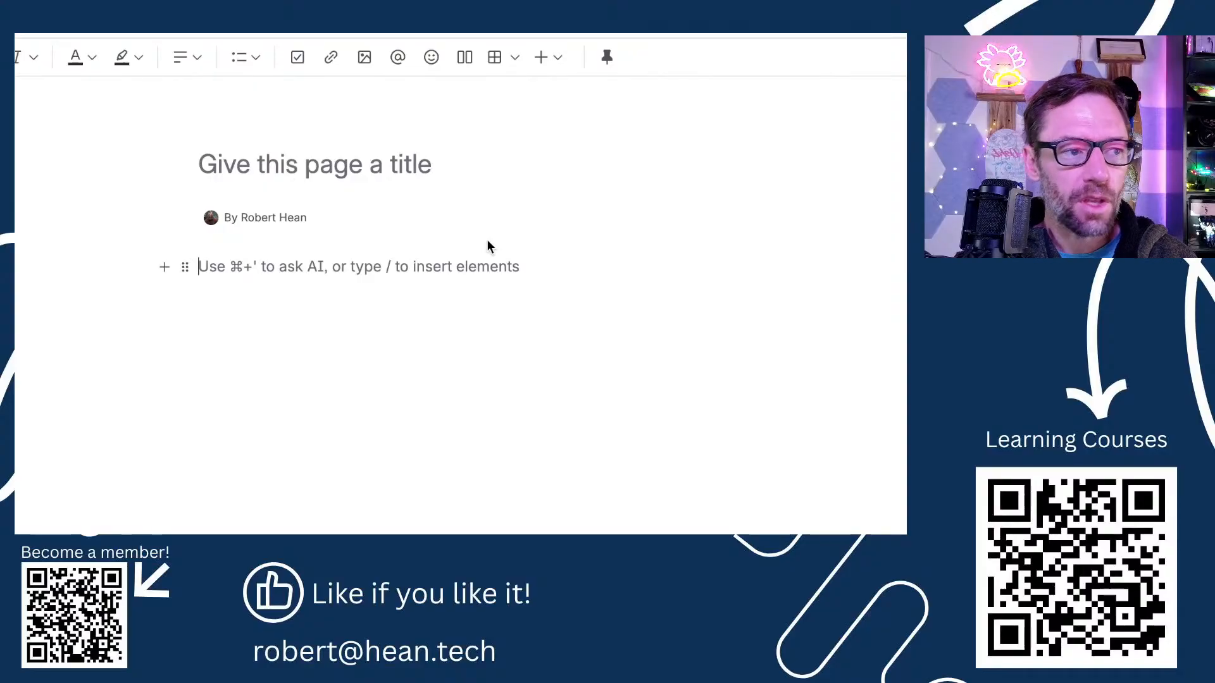
Step: Call up the slash-command element list in the empty page body and examine the elements and macros it offers, from AI to Spotlight
type("/")
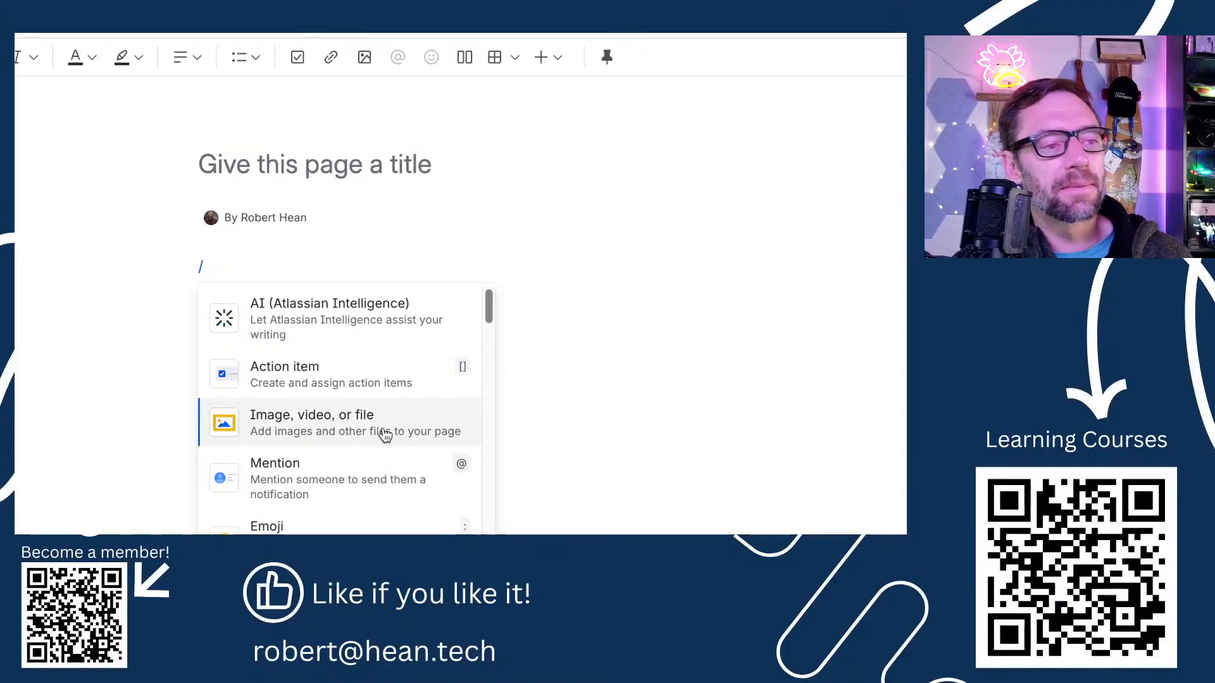
scroll(384, 432, "down", 2)
scroll(384, 432, "up", 2)
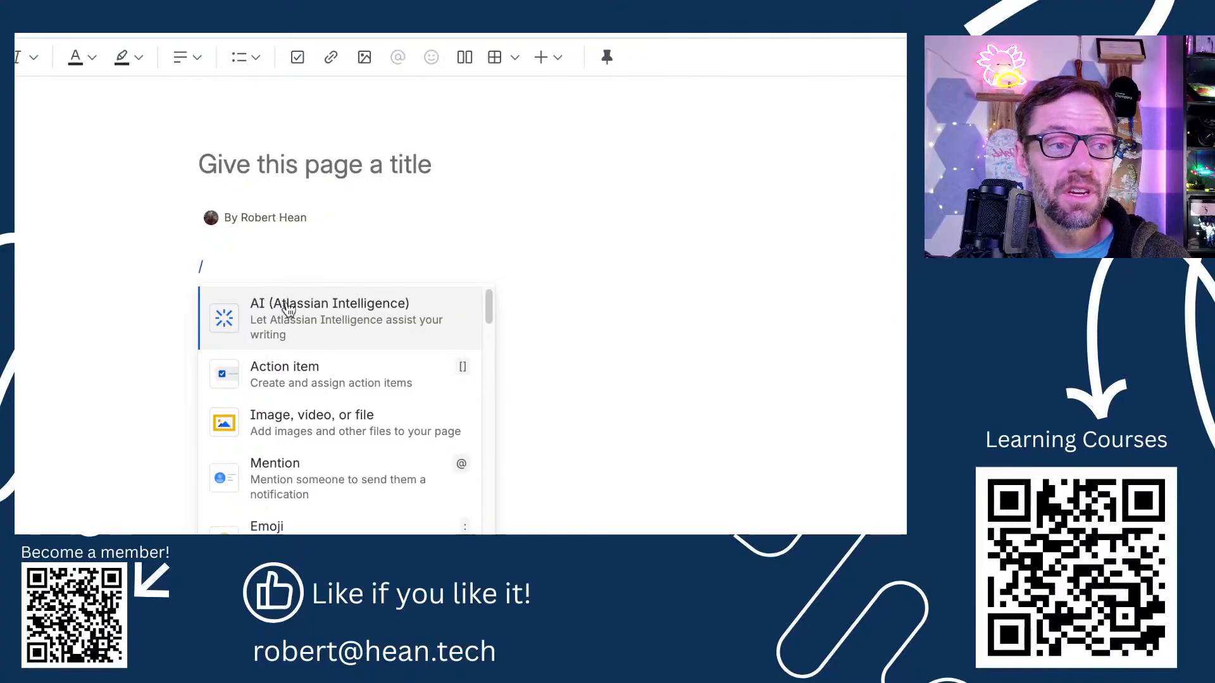
scroll(347, 380, "down", 10)
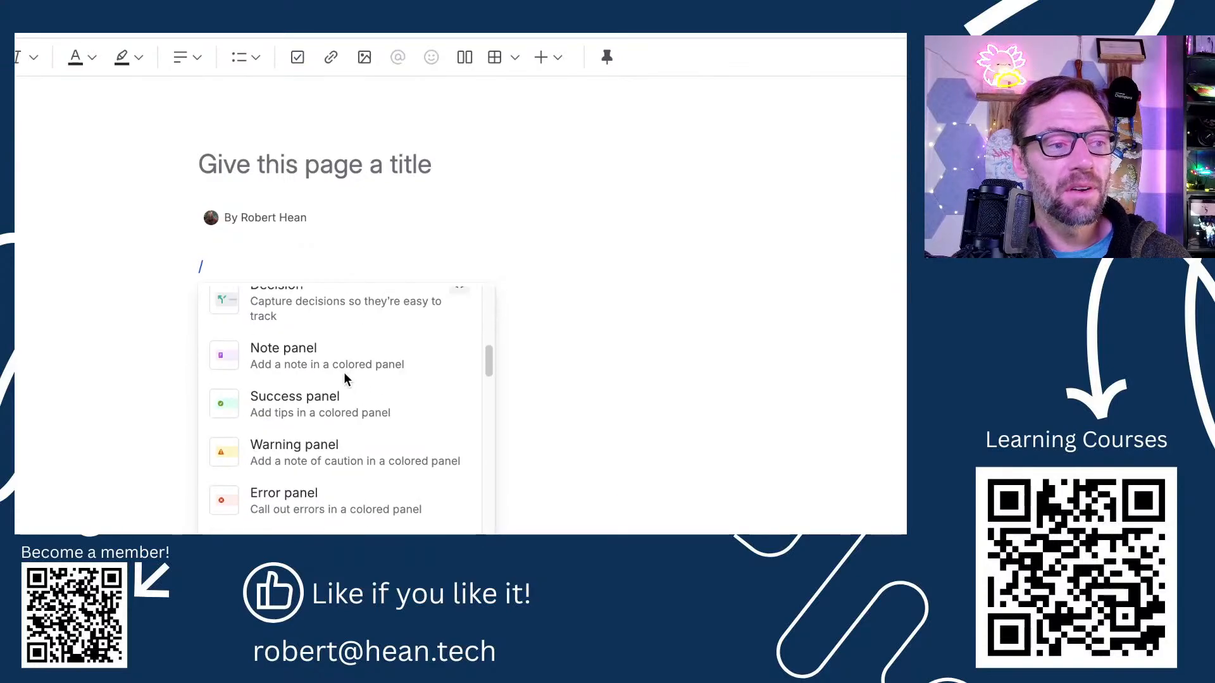
scroll(345, 379, "down", 12)
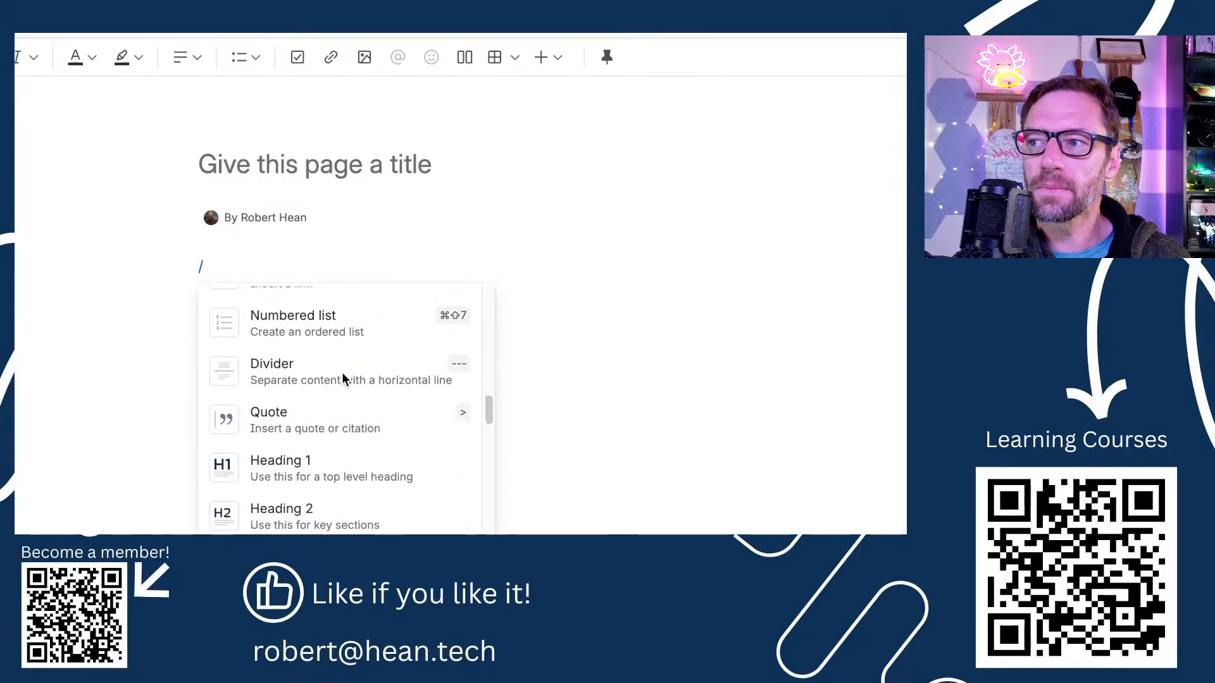
scroll(344, 379, "down", 15)
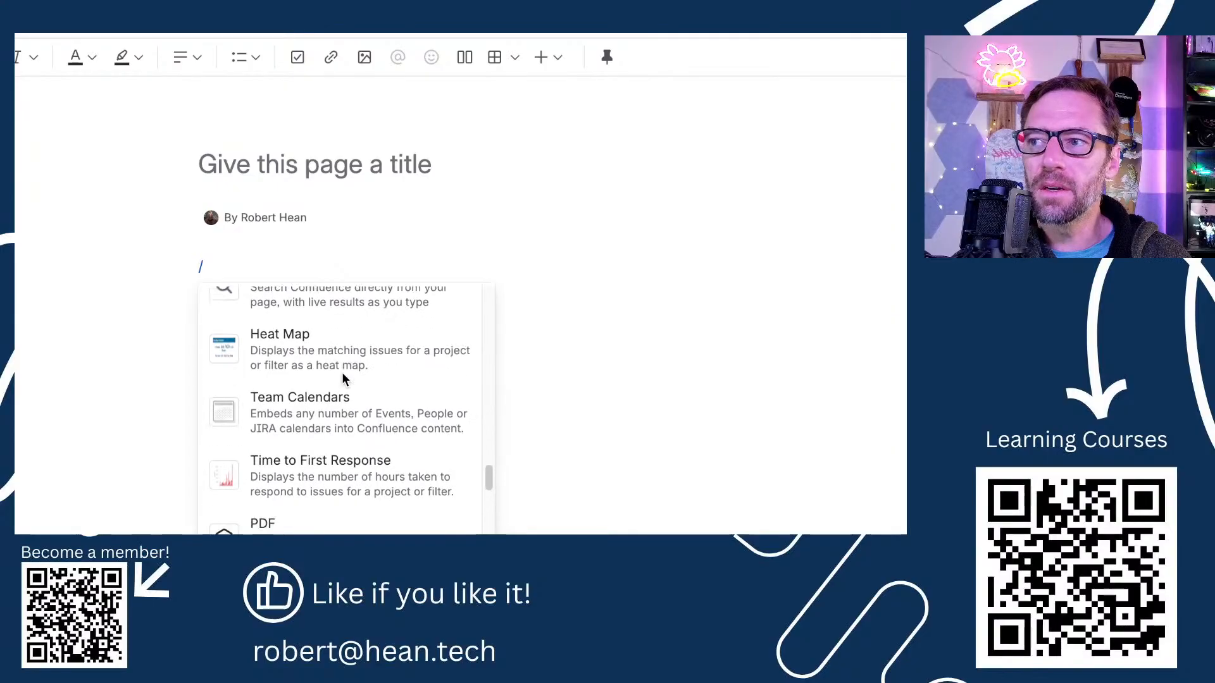
scroll(344, 380, "down", 10)
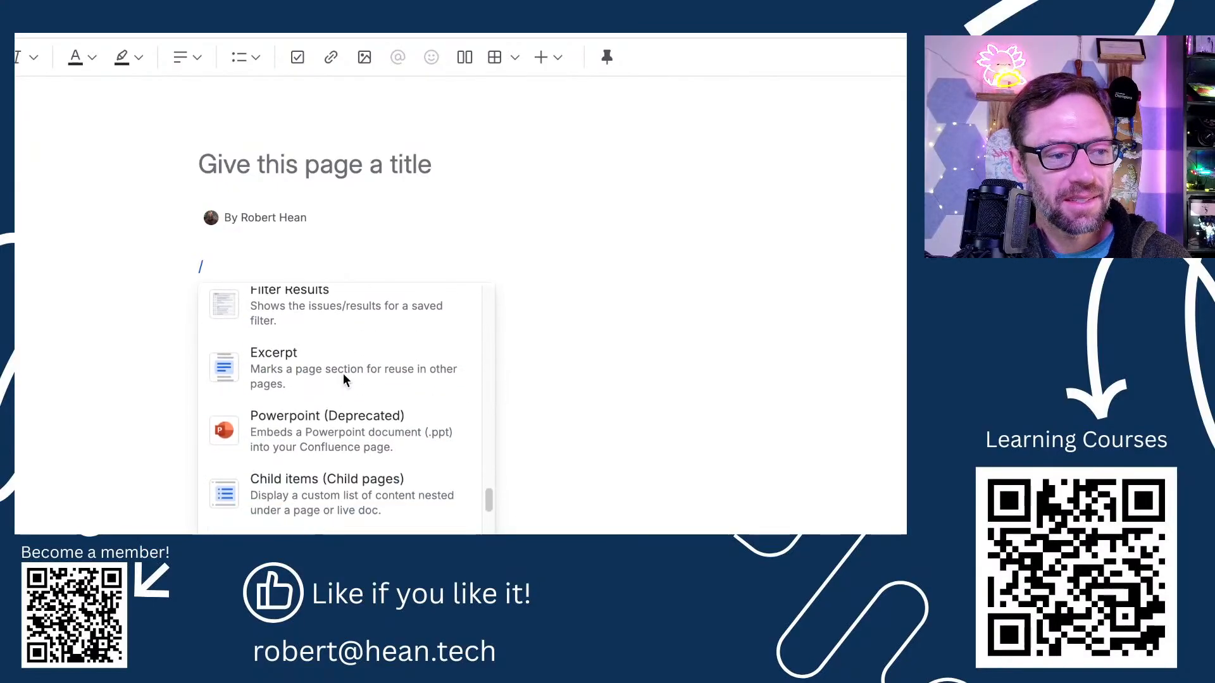
scroll(344, 380, "down", 3)
scroll(345, 379, "up", 5)
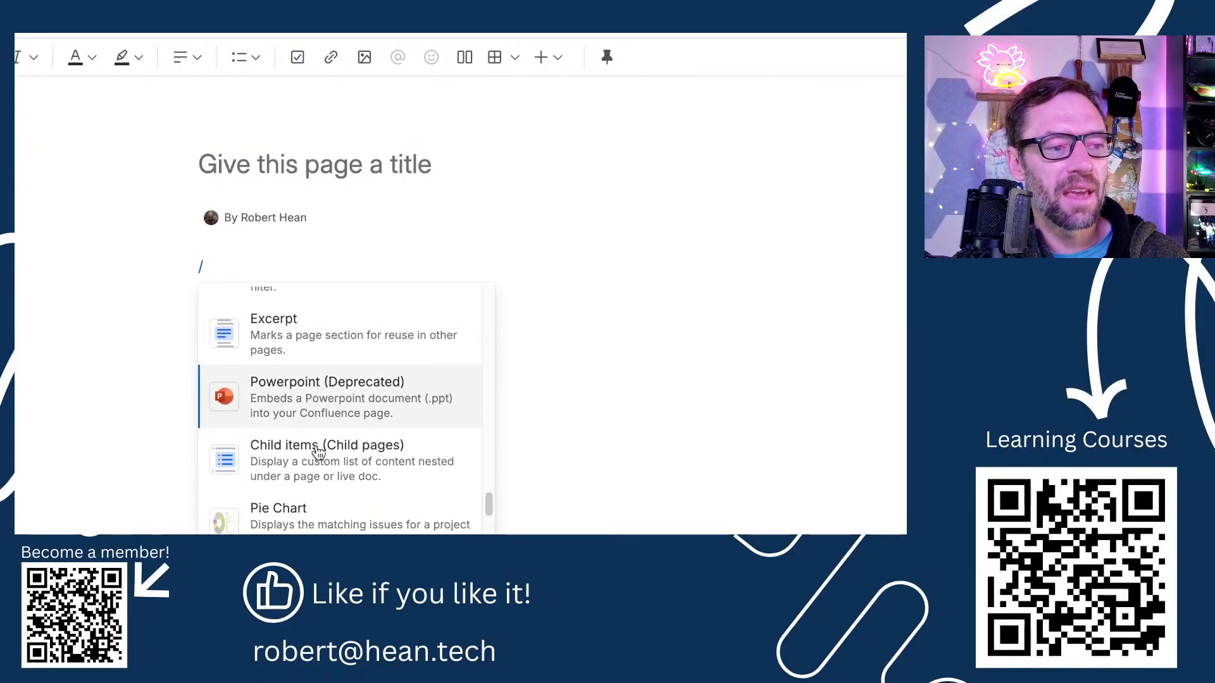
scroll(326, 525, "down", 8)
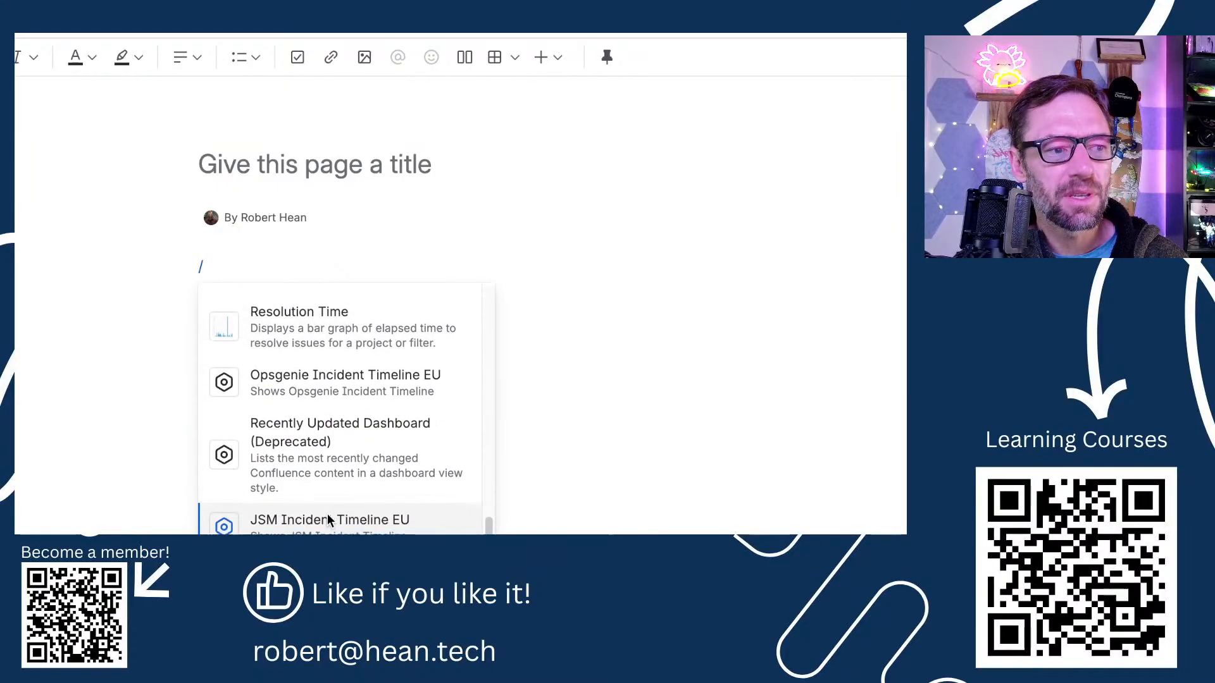
scroll(331, 517, "down", 9)
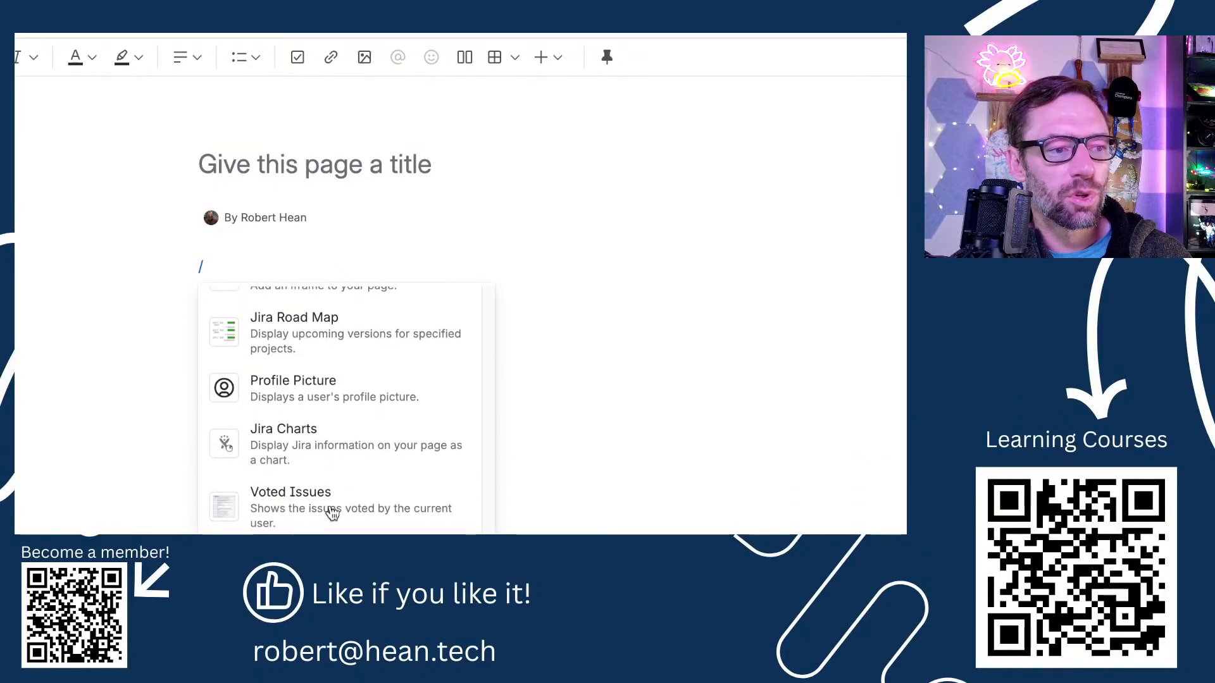
scroll(331, 512, "up", 8)
scroll(331, 511, "down", 10)
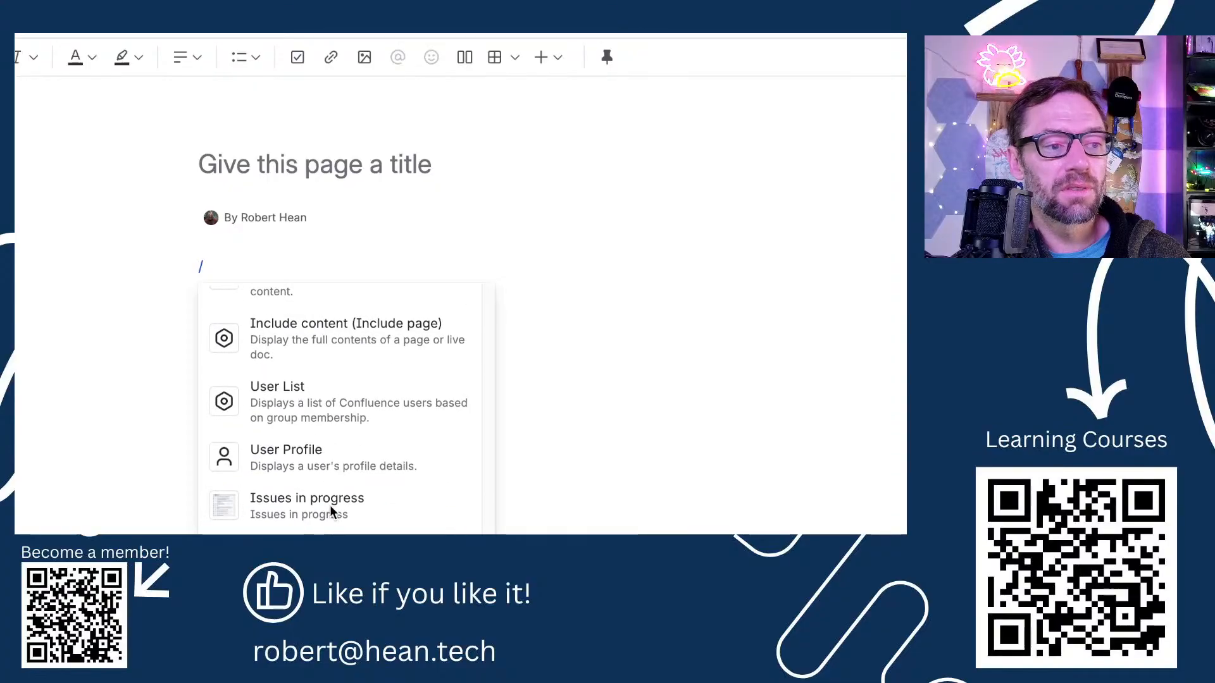
scroll(331, 511, "down", 8)
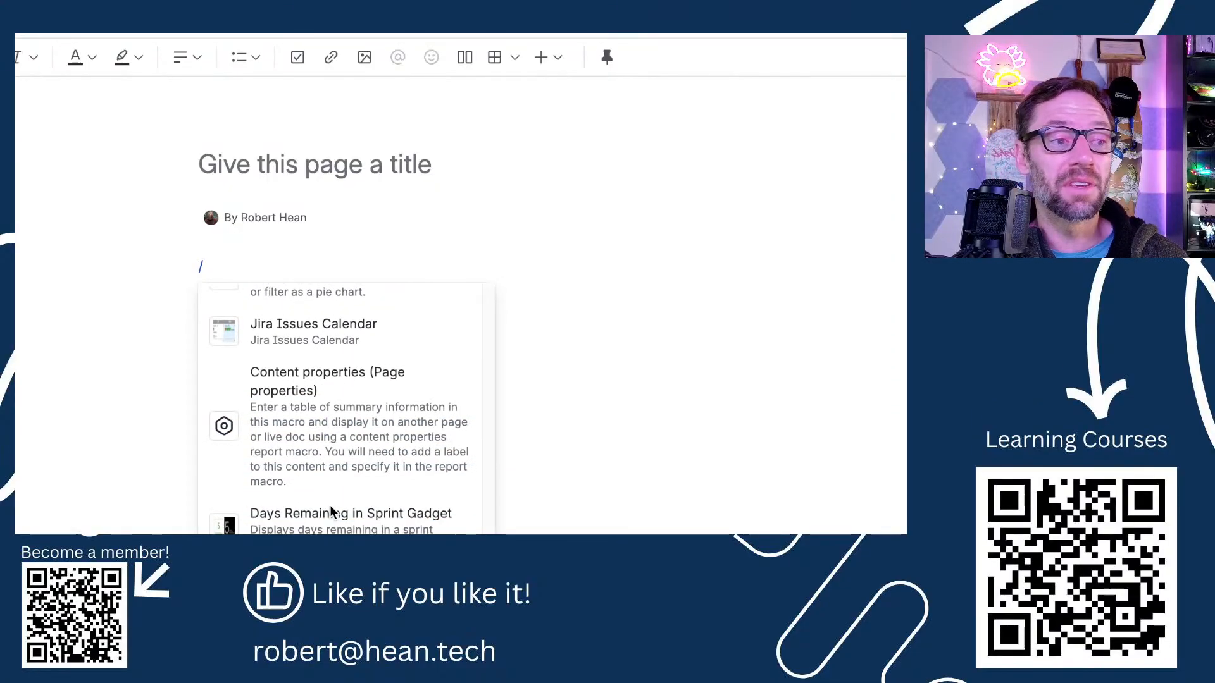
scroll(332, 512, "down", 6)
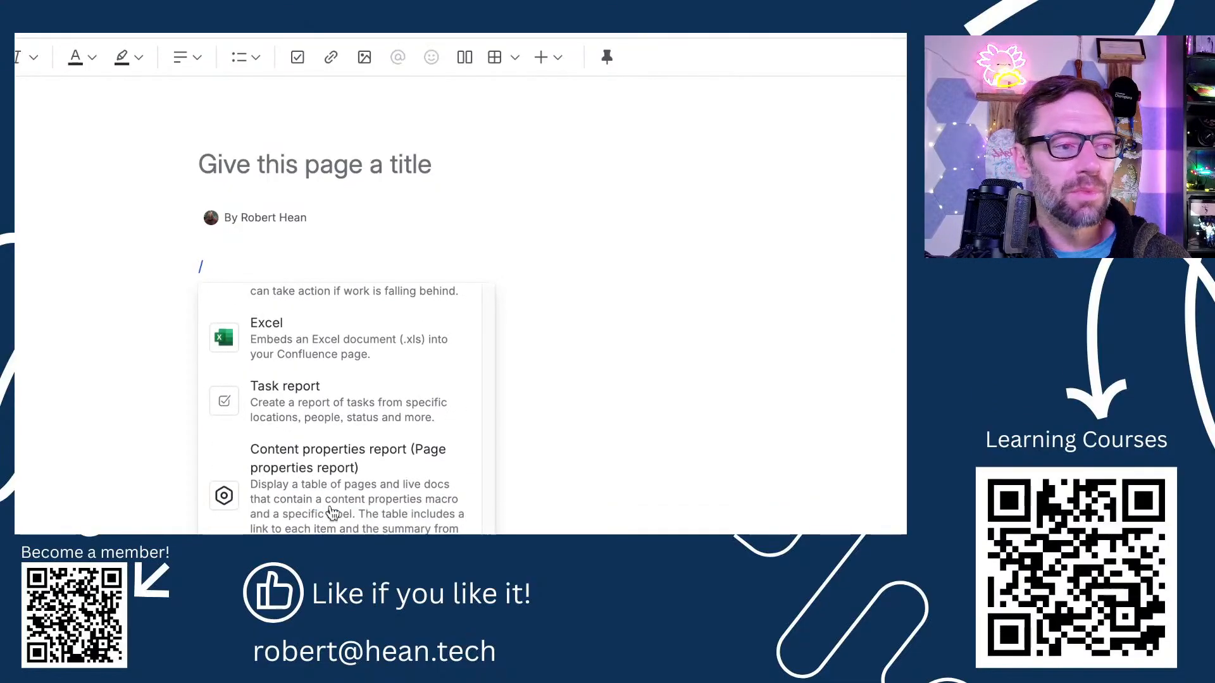
scroll(331, 511, "down", 3)
scroll(331, 511, "down", 8)
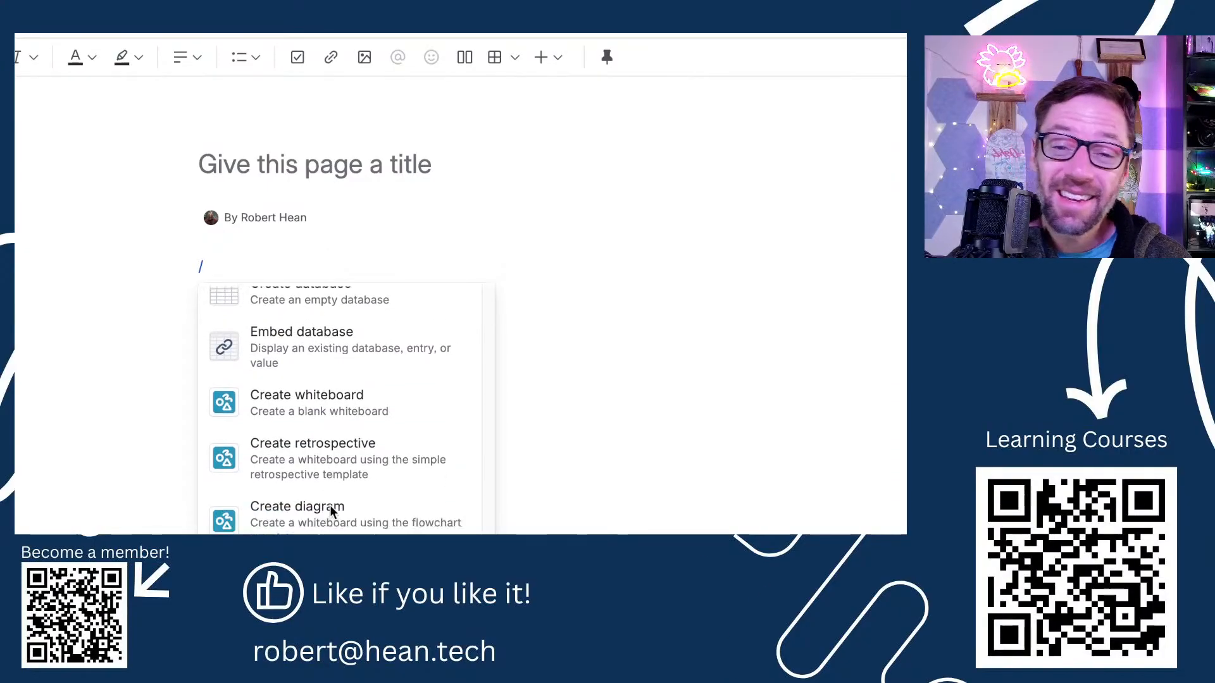
scroll(332, 511, "down", 5)
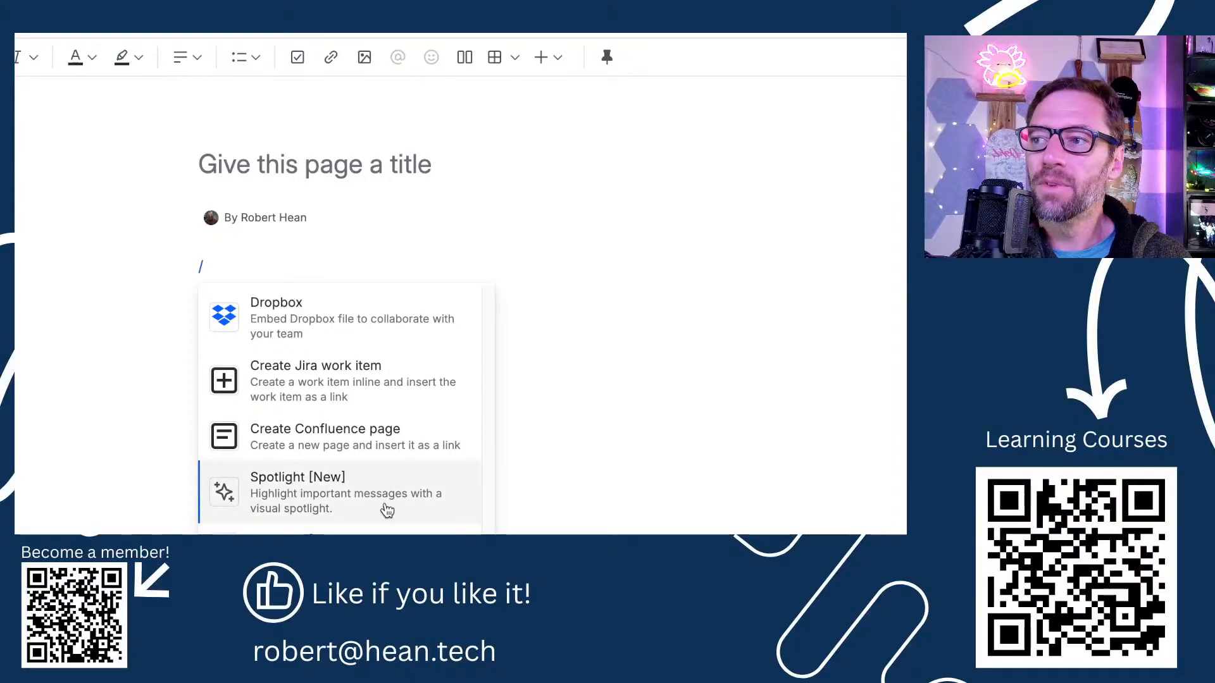
scroll(388, 500, "up", 12)
scroll(388, 492, "up", 12)
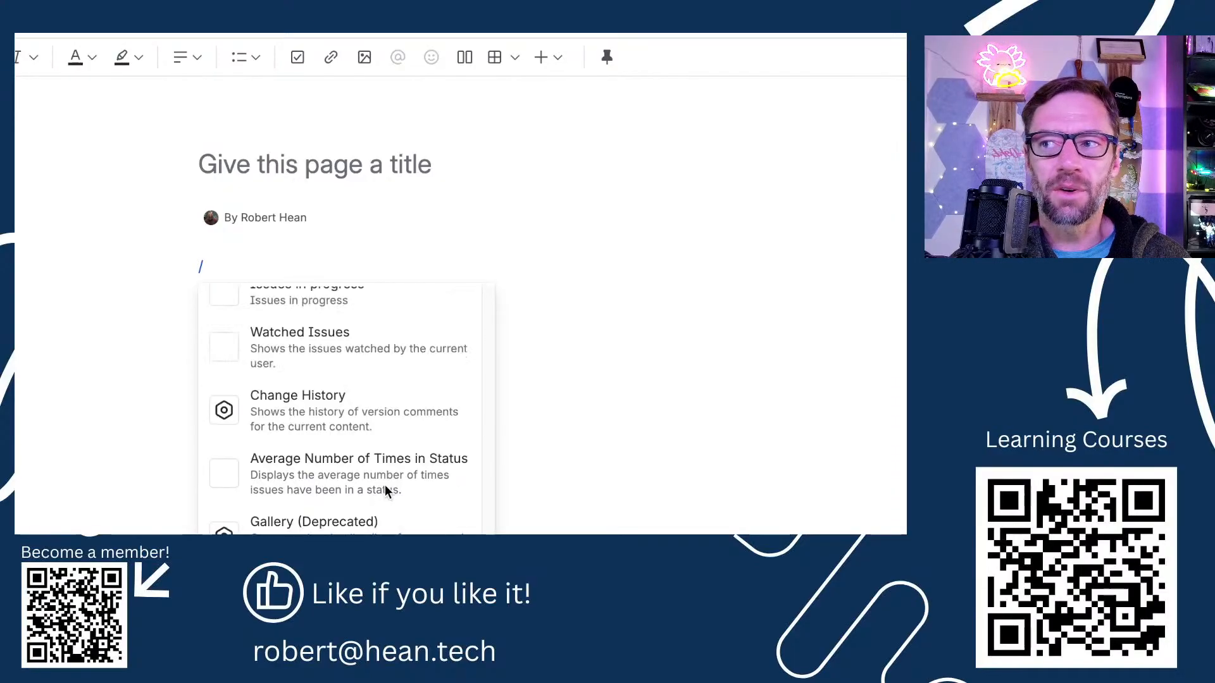
scroll(392, 481, "up", 15)
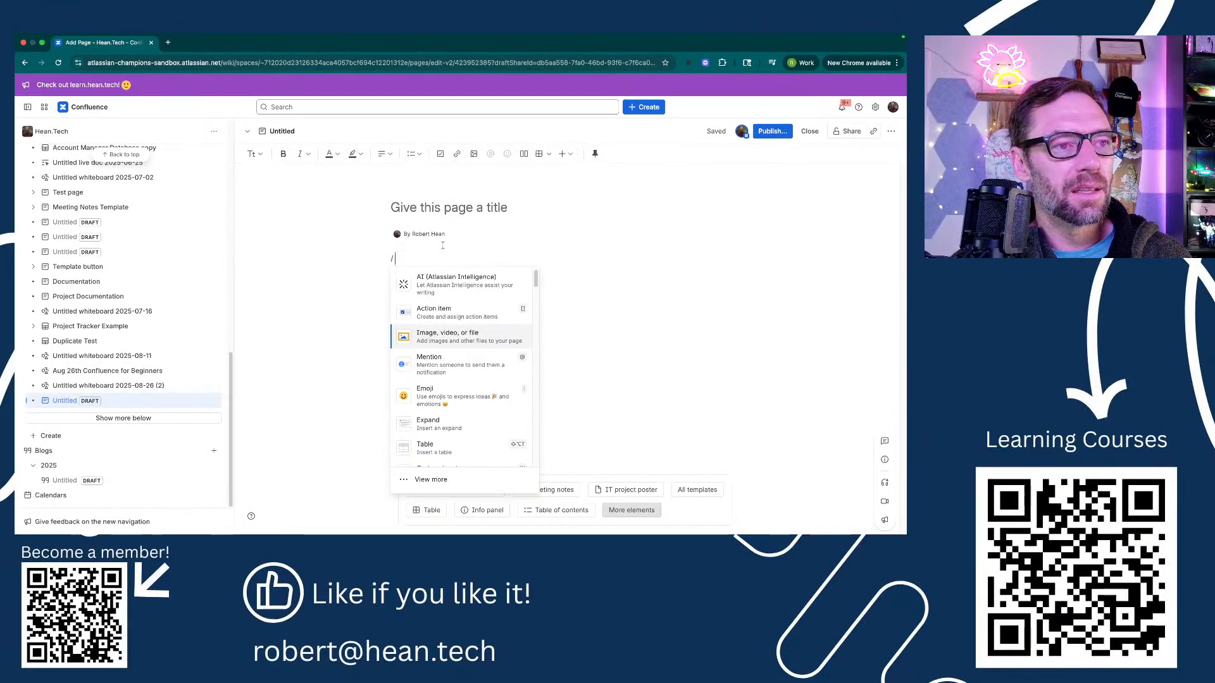
Step: Clear the slash from the page body and look through the short list of insertable elements, from Create diagram to Create Jira work item
left_click(562, 156)
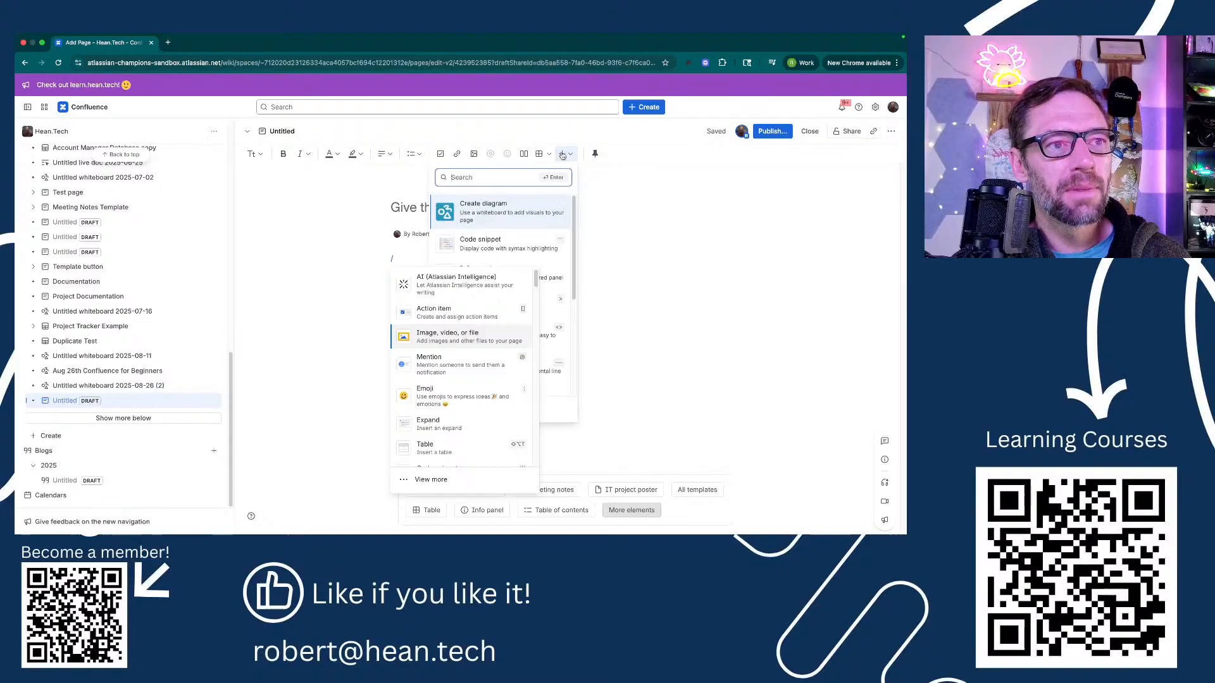
left_click(562, 156)
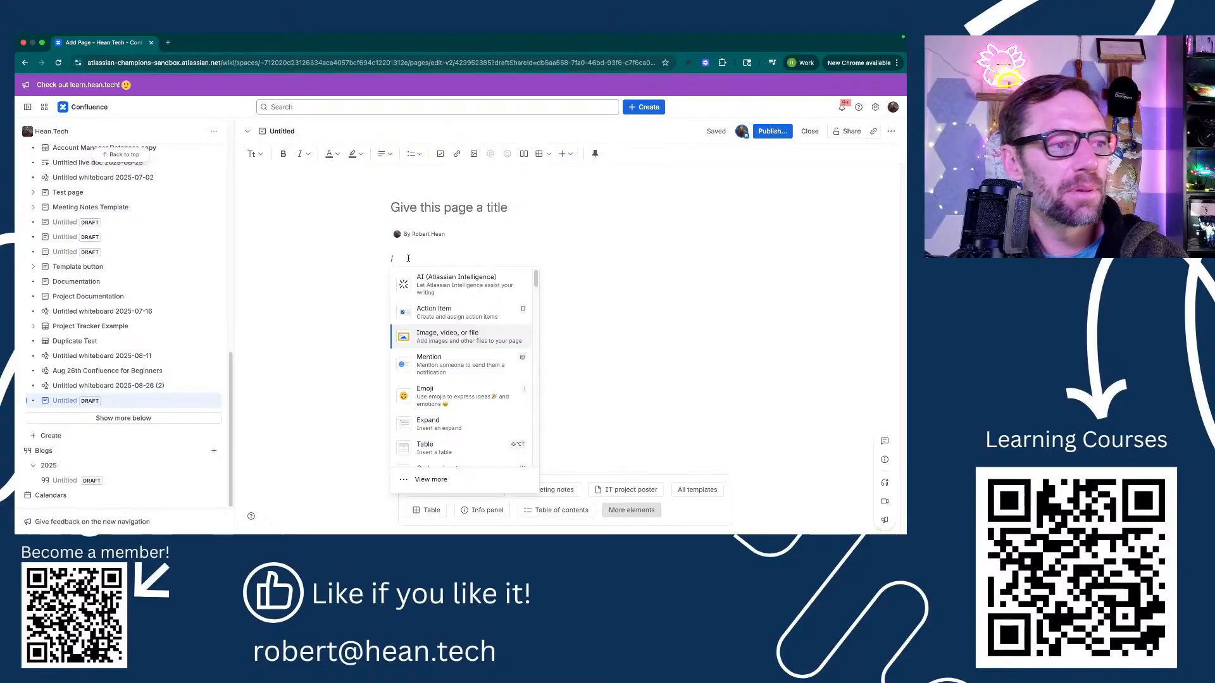
key("BackSpace")
left_click(561, 154)
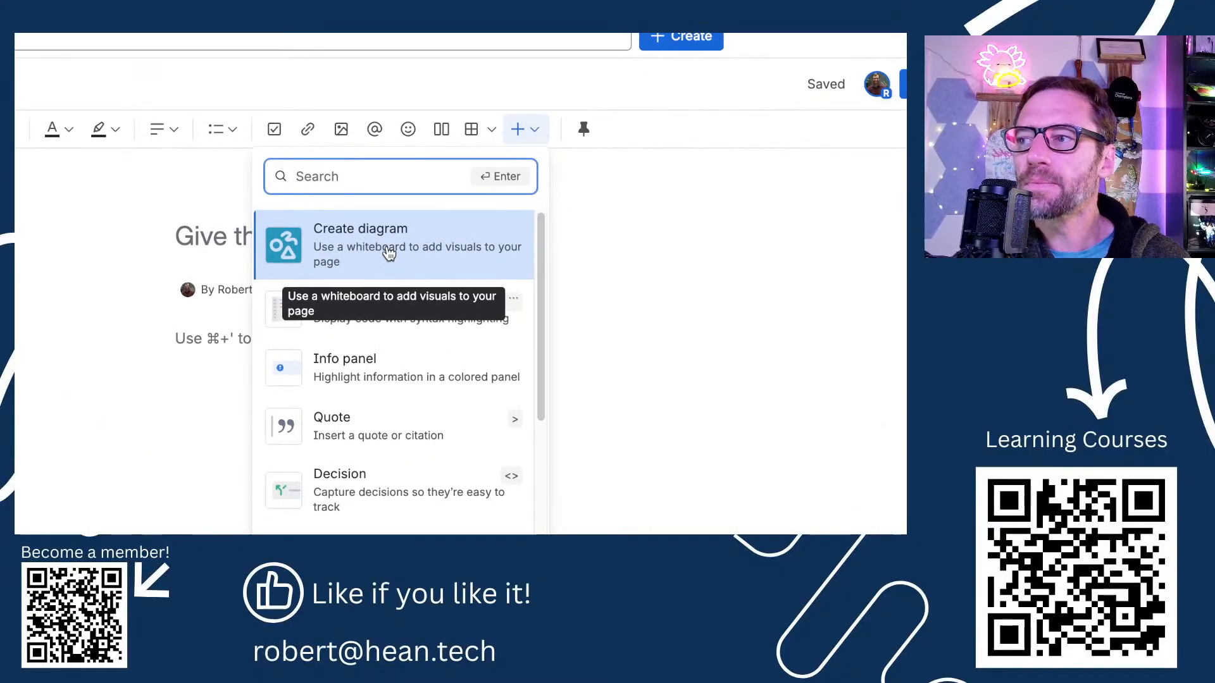
scroll(409, 260, "down", 10)
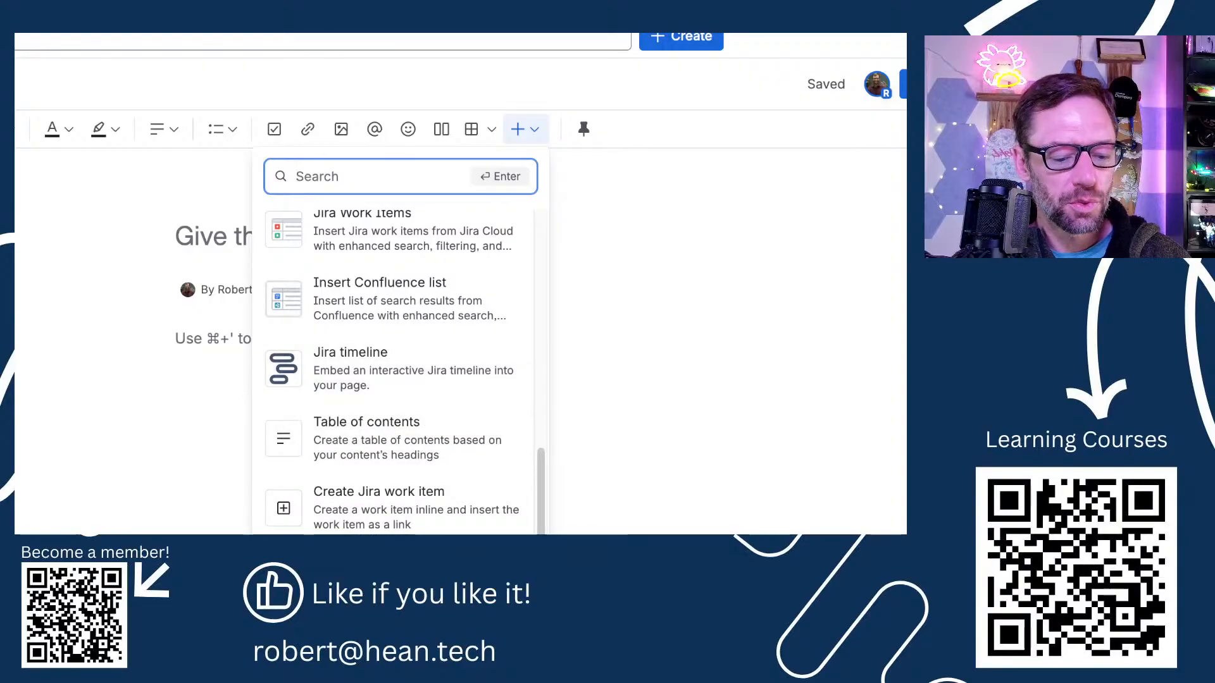
Step: Open the full element browser, examine the elements and macros under All, and close it without inserting anything
left_click(378, 403)
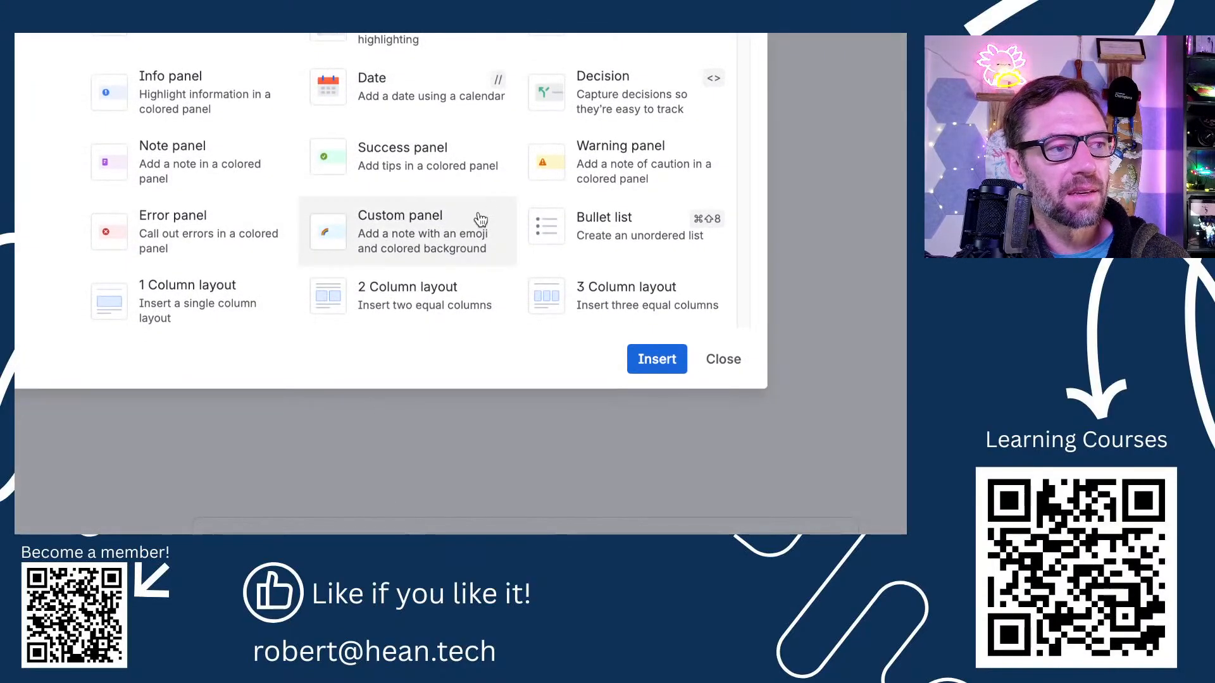
scroll(385, 98, "down", 3)
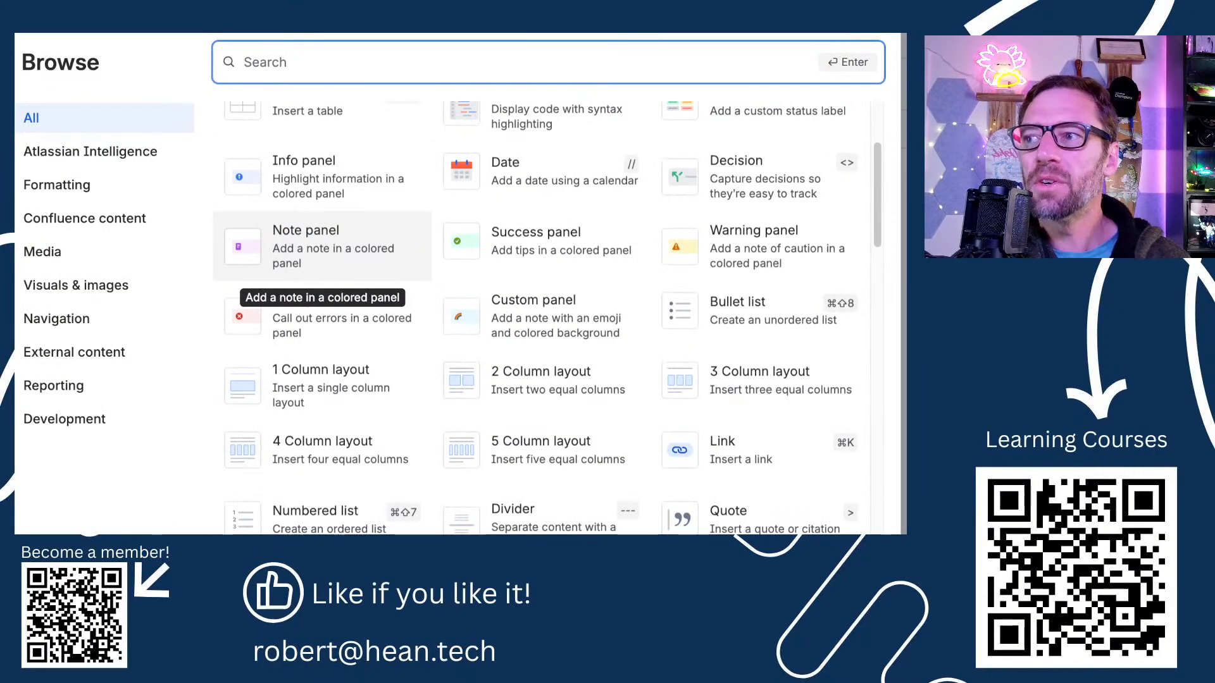
scroll(458, 317, "down", 10)
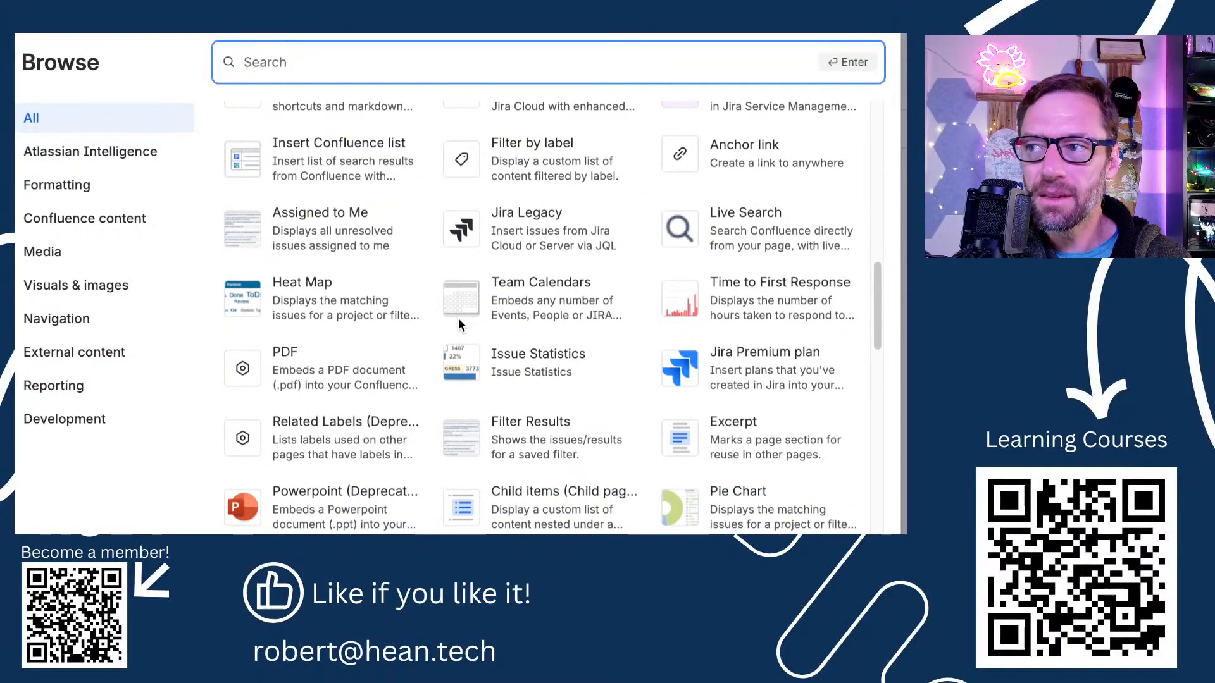
scroll(458, 318, "down", 5)
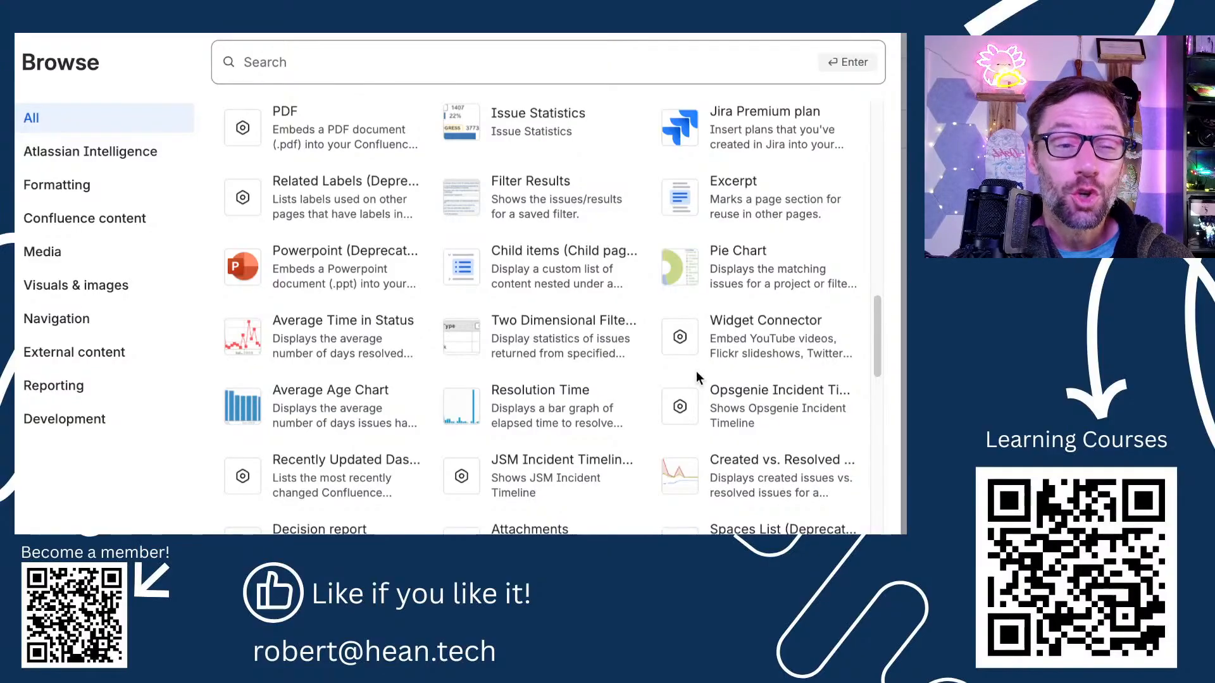
left_click(265, 62)
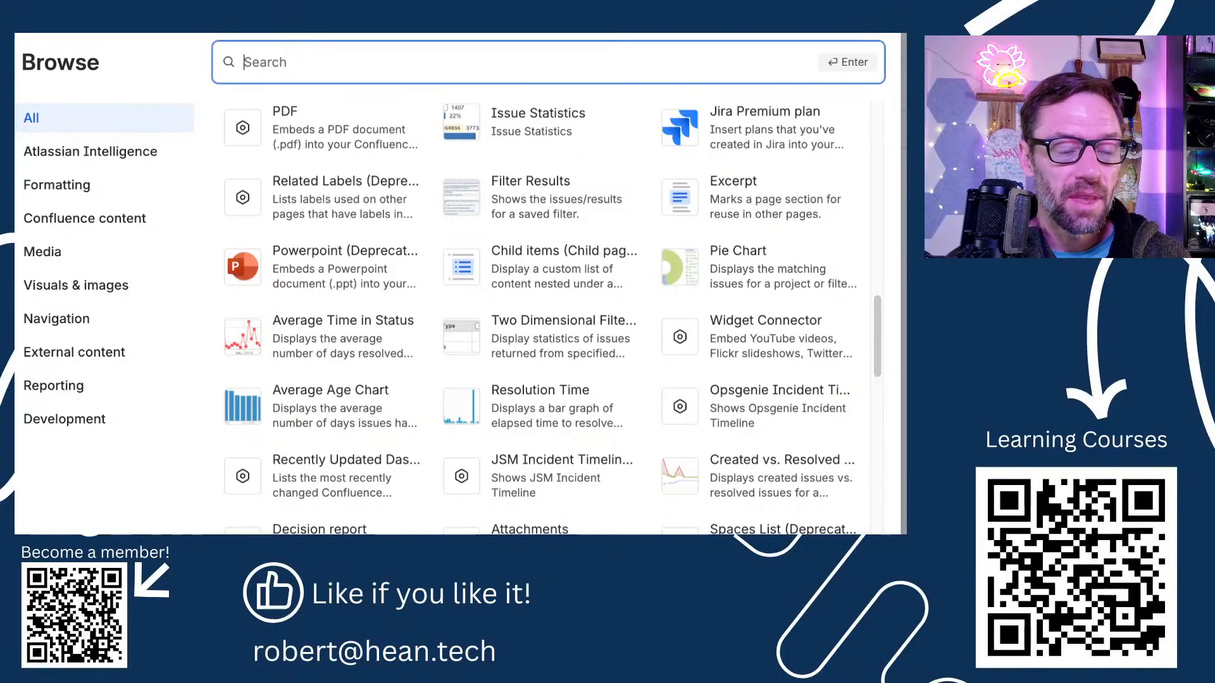
key("Escape")
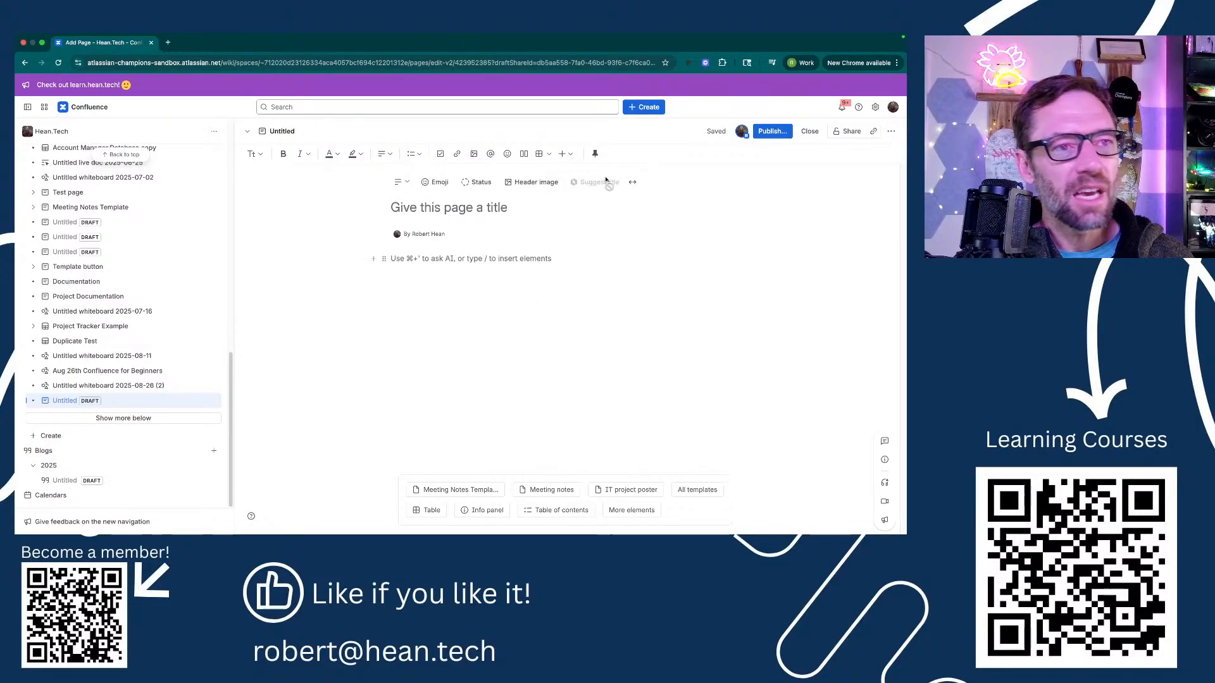
Step: Reopen the full element browser, review its complete macro list, and close it before switching to the Confluence logo slide
left_click(561, 155)
scroll(528, 322, "down", 3)
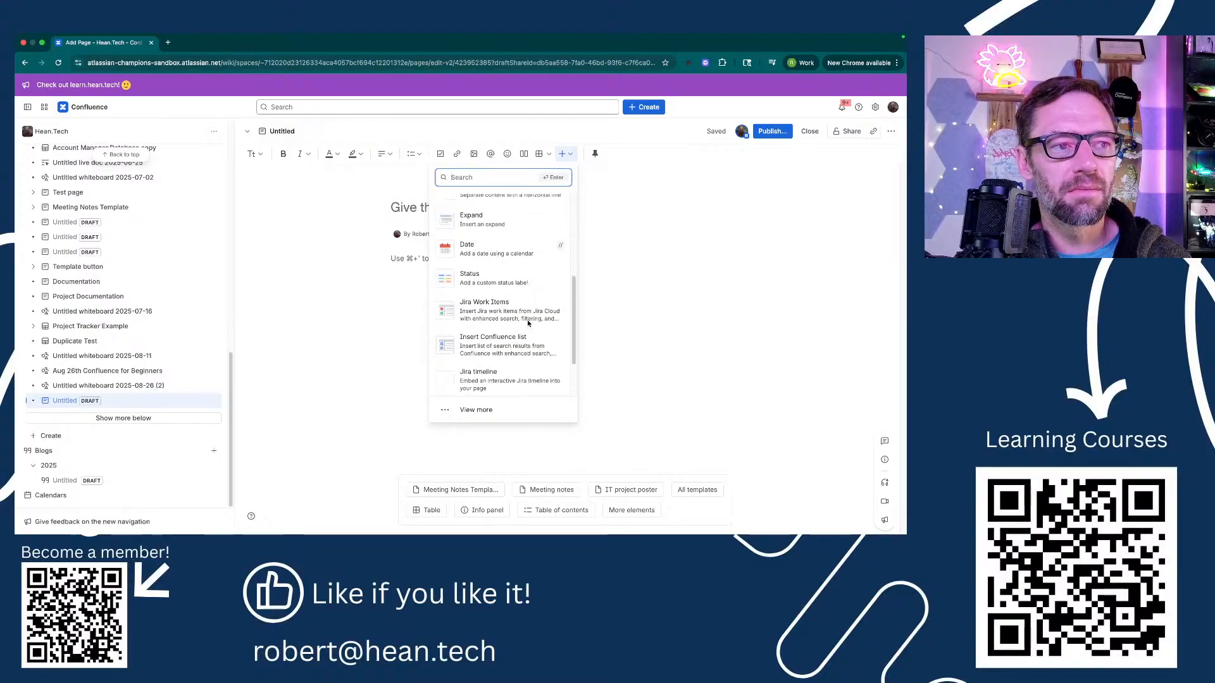
left_click(487, 410)
scroll(492, 295, "down", 3)
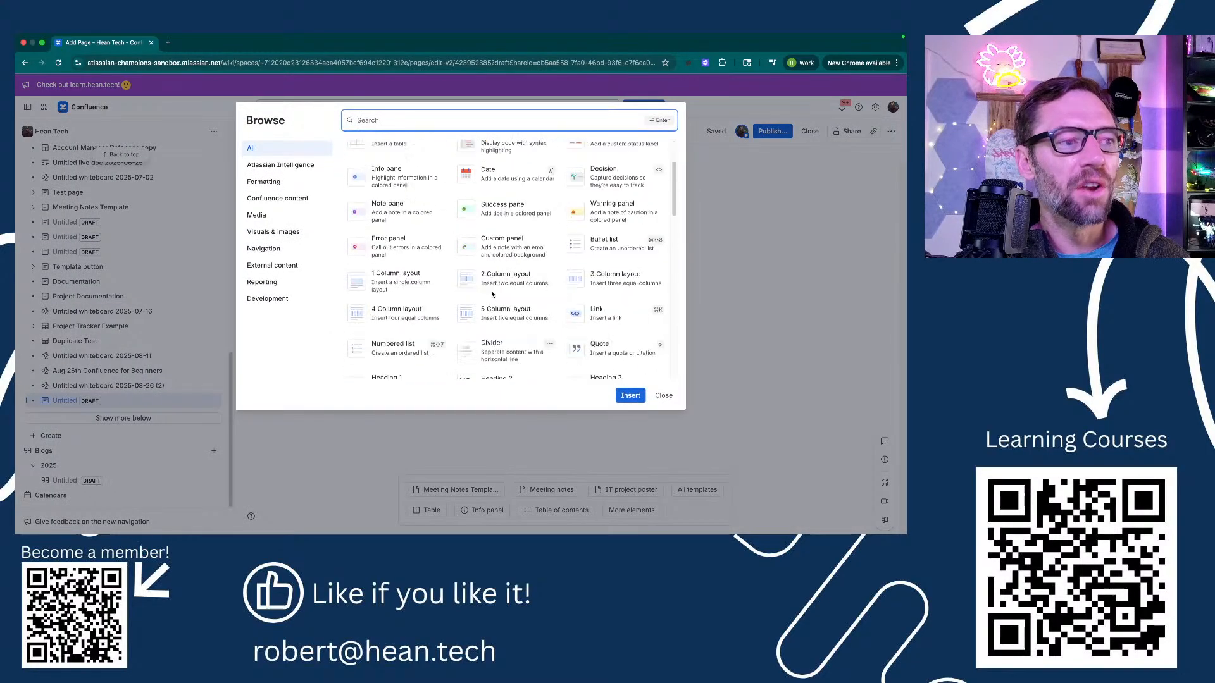
scroll(491, 294, "down", 10)
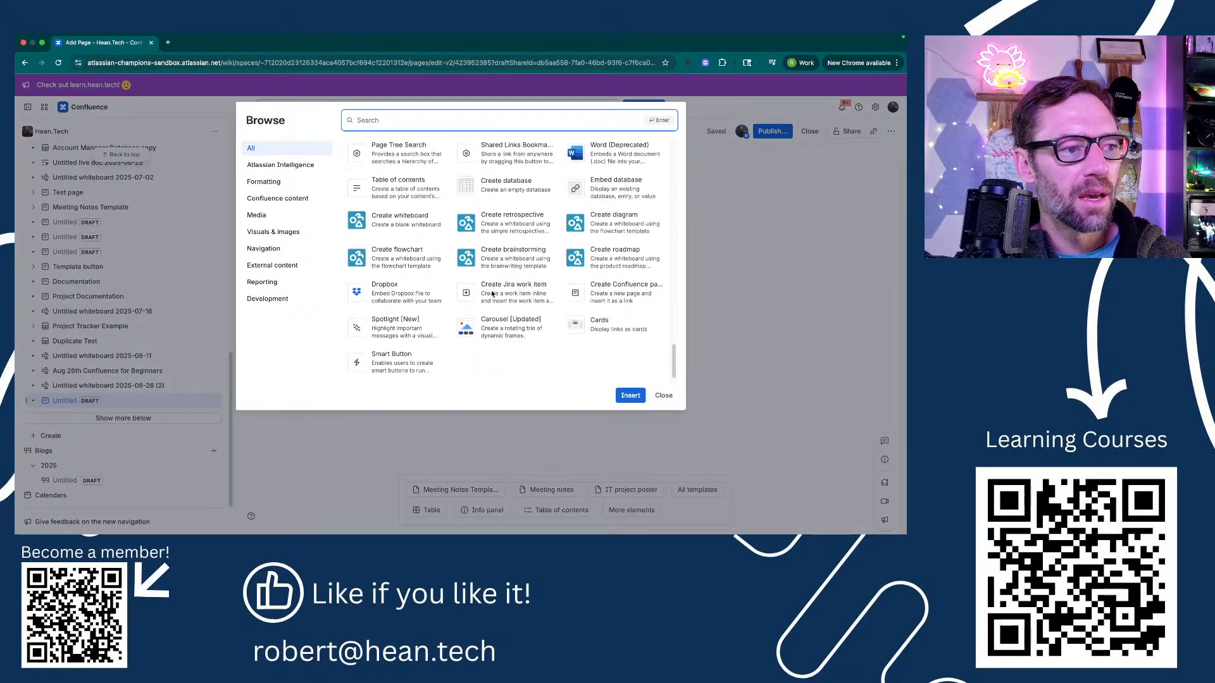
scroll(494, 295, "up", 5)
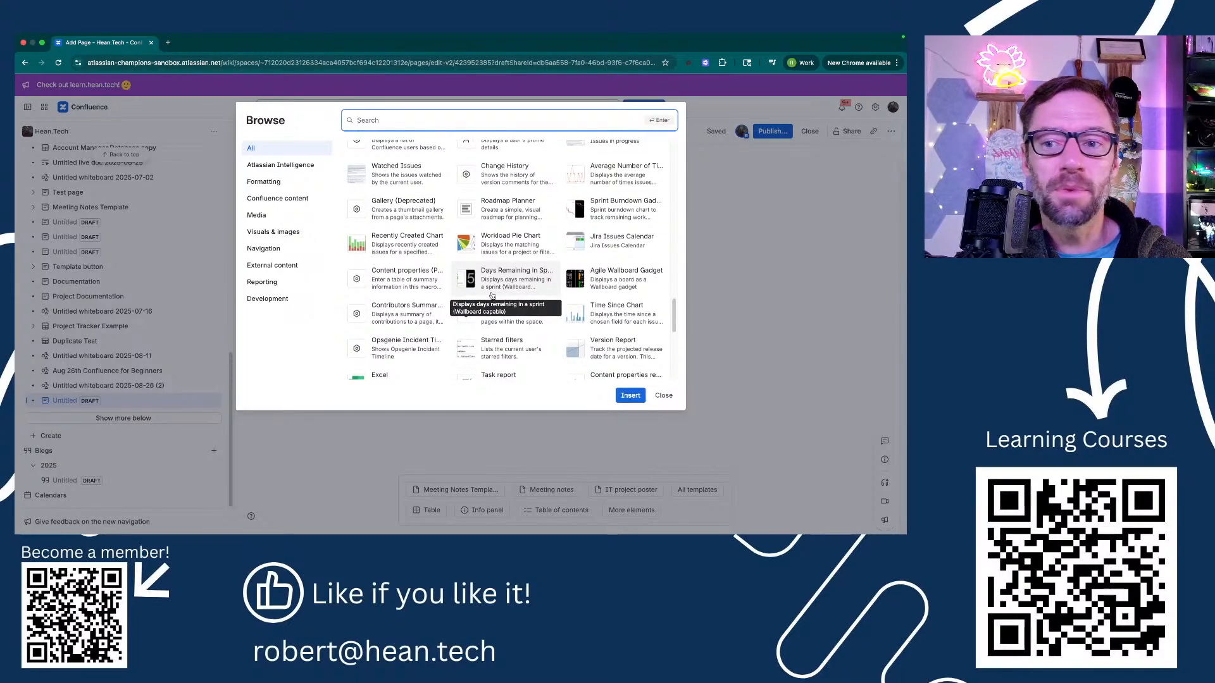
scroll(492, 295, "up", 3)
scroll(483, 228, "up", 3)
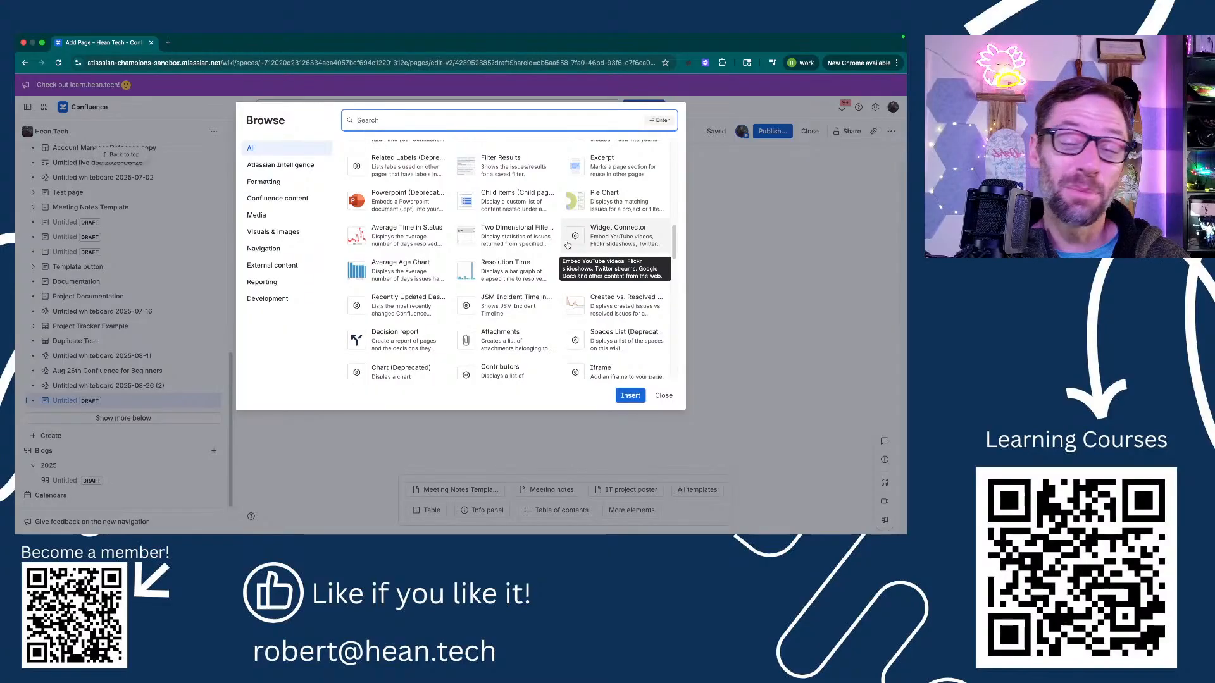
scroll(626, 326, "up", 5)
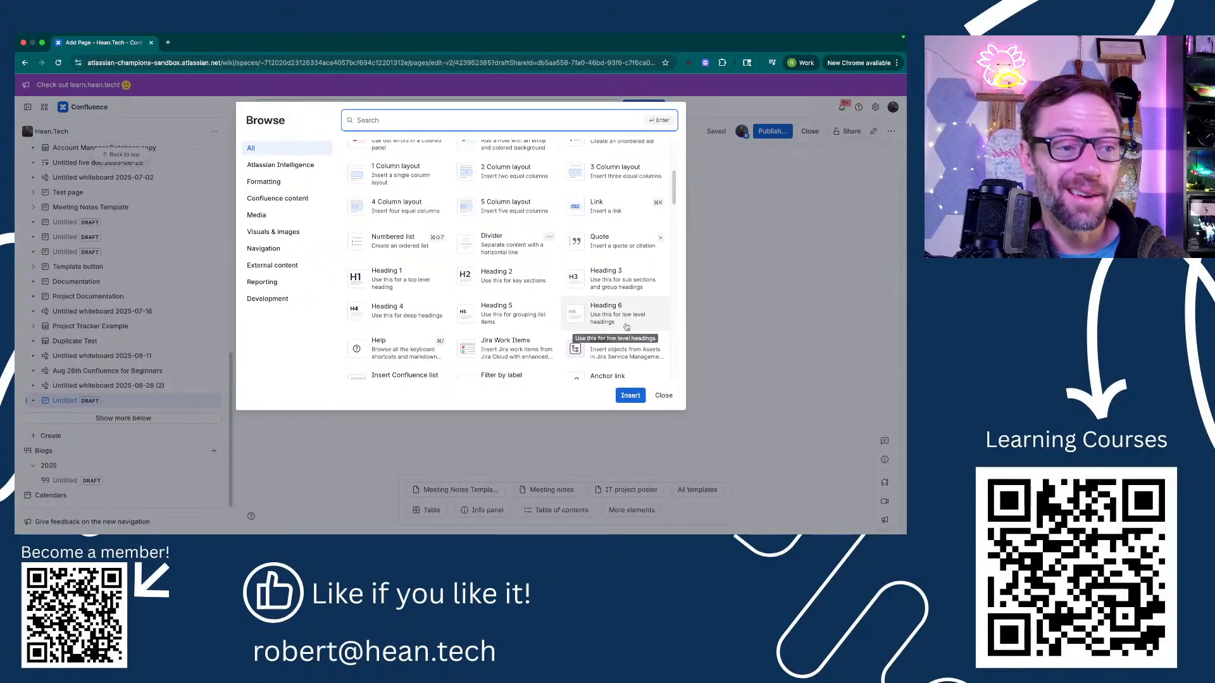
scroll(588, 316, "up", 5)
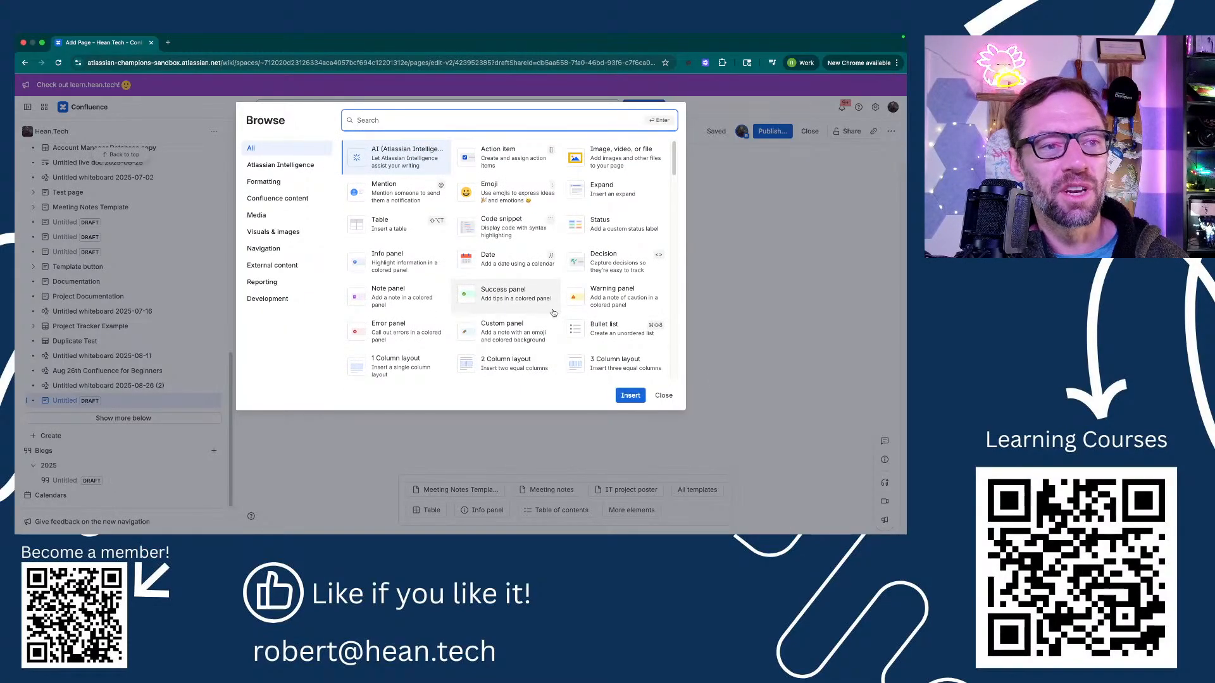
left_click(664, 395)
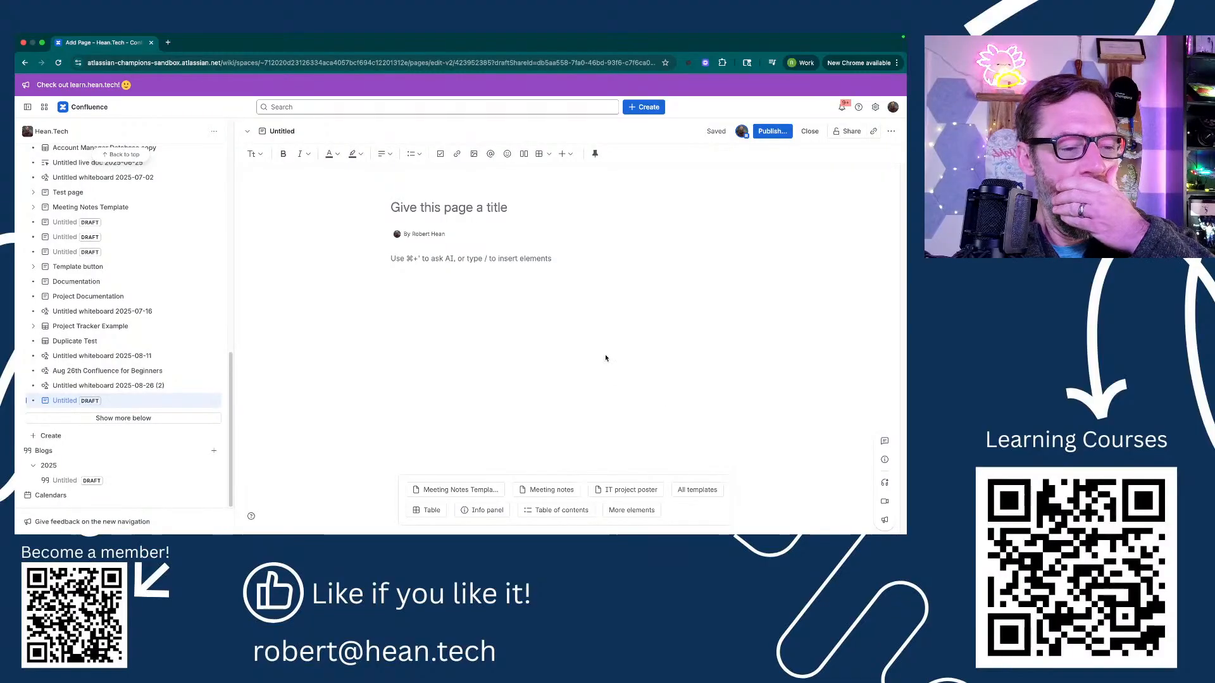
key("ctrl+Right")
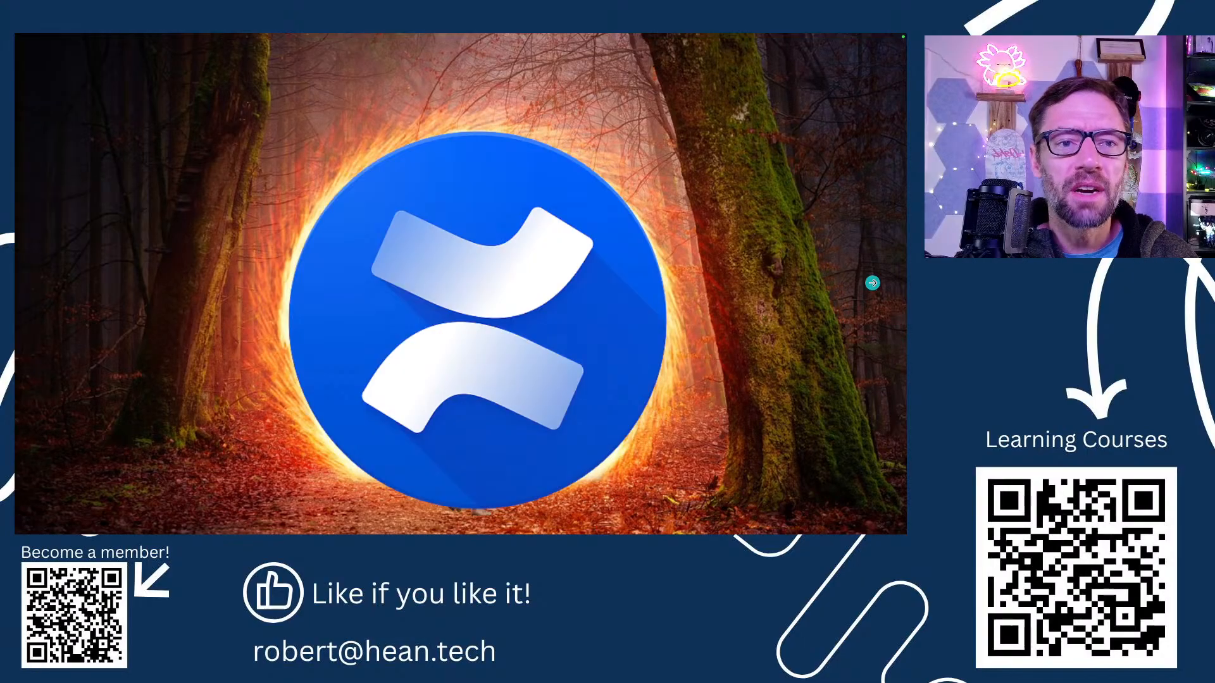
key("Right")
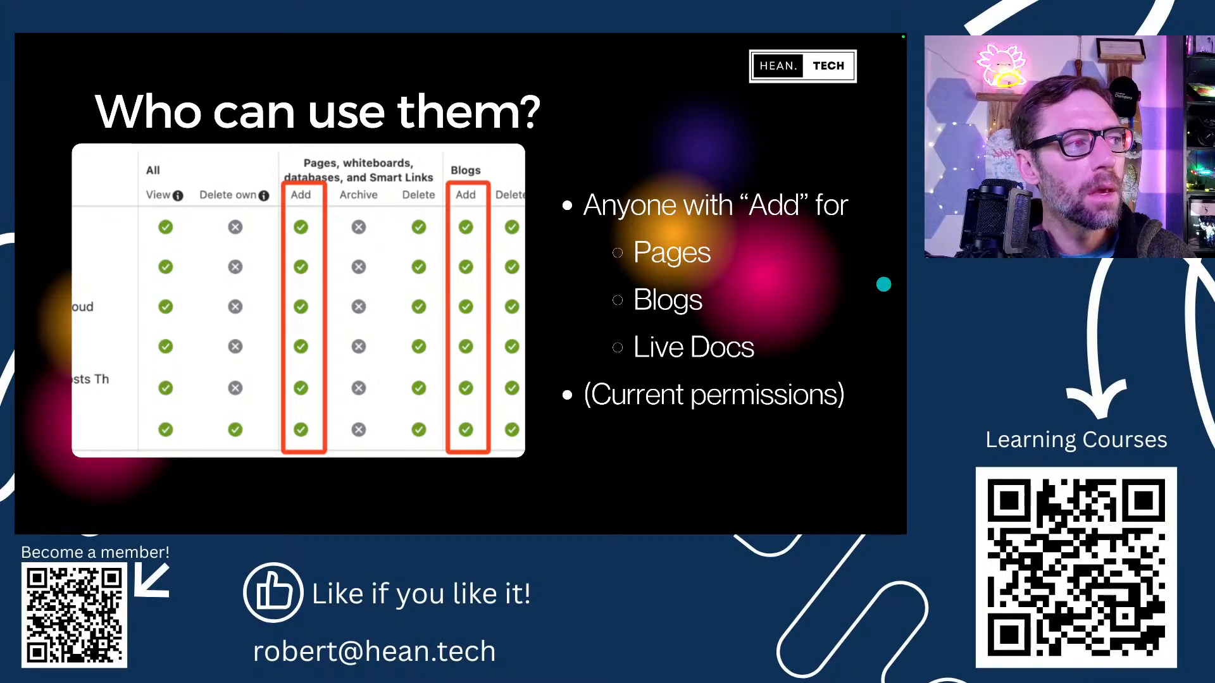
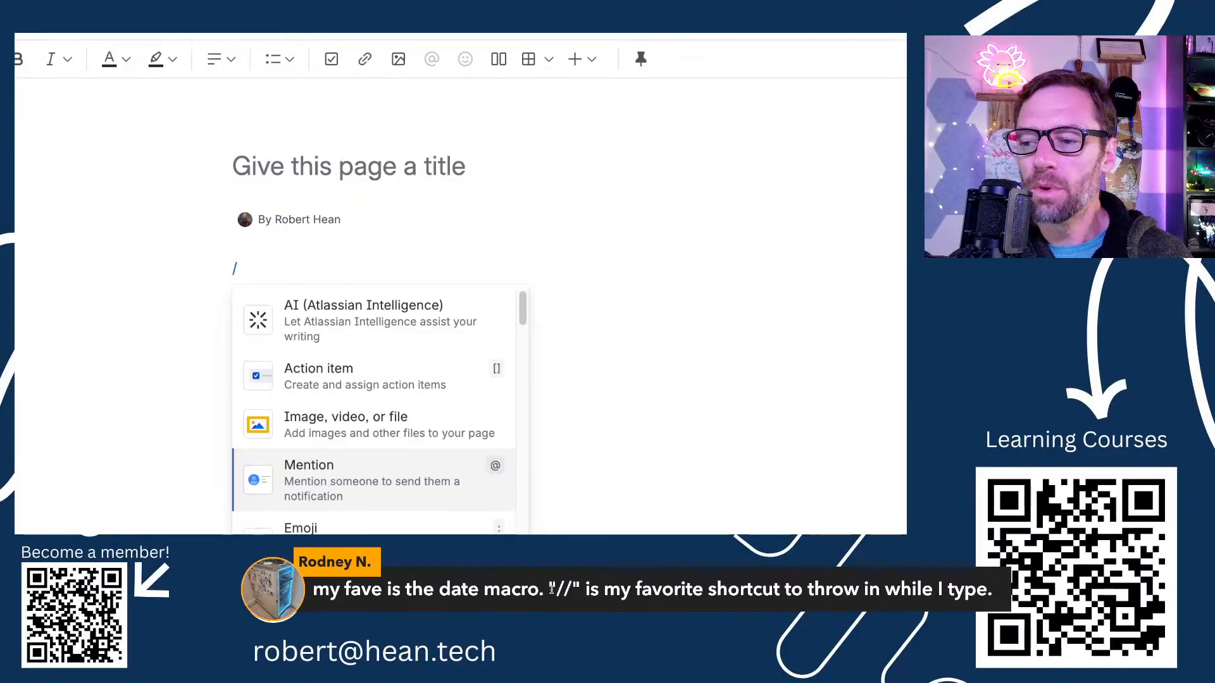
left_click_drag(556, 588, 573, 588)
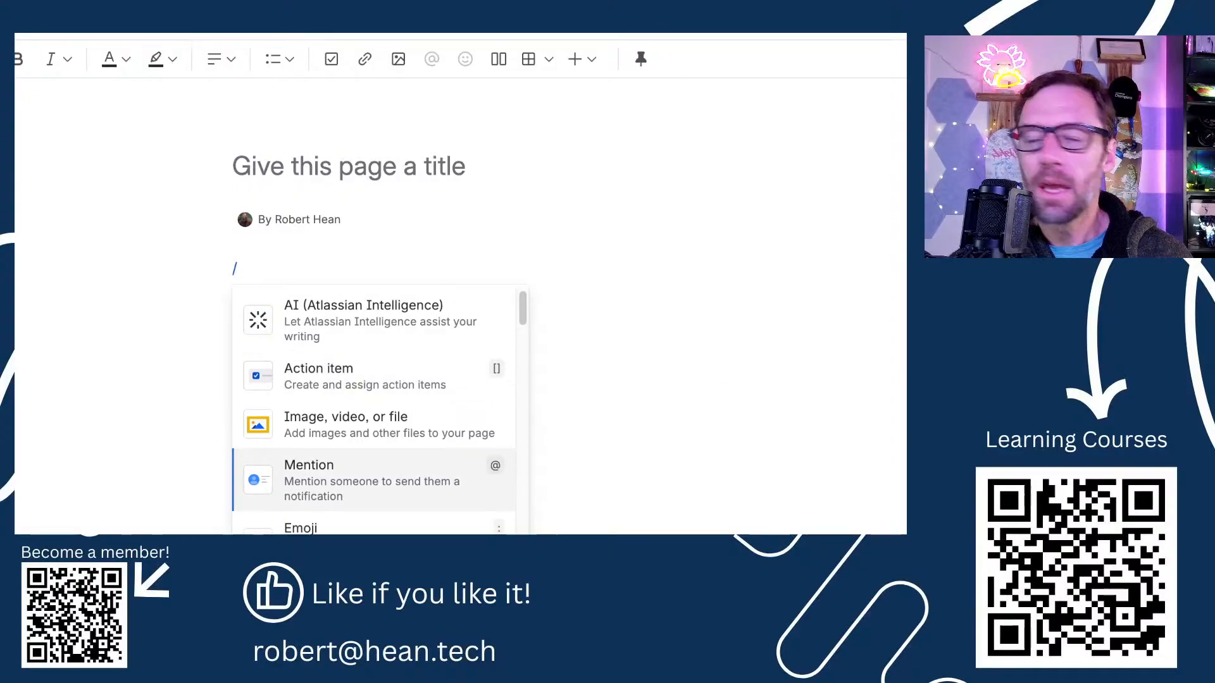
Step: Examine the text triggers listed beside the slash-command elements as far as Date and Decision, and clear the slash from the page body
scroll(463, 334, "down", 3)
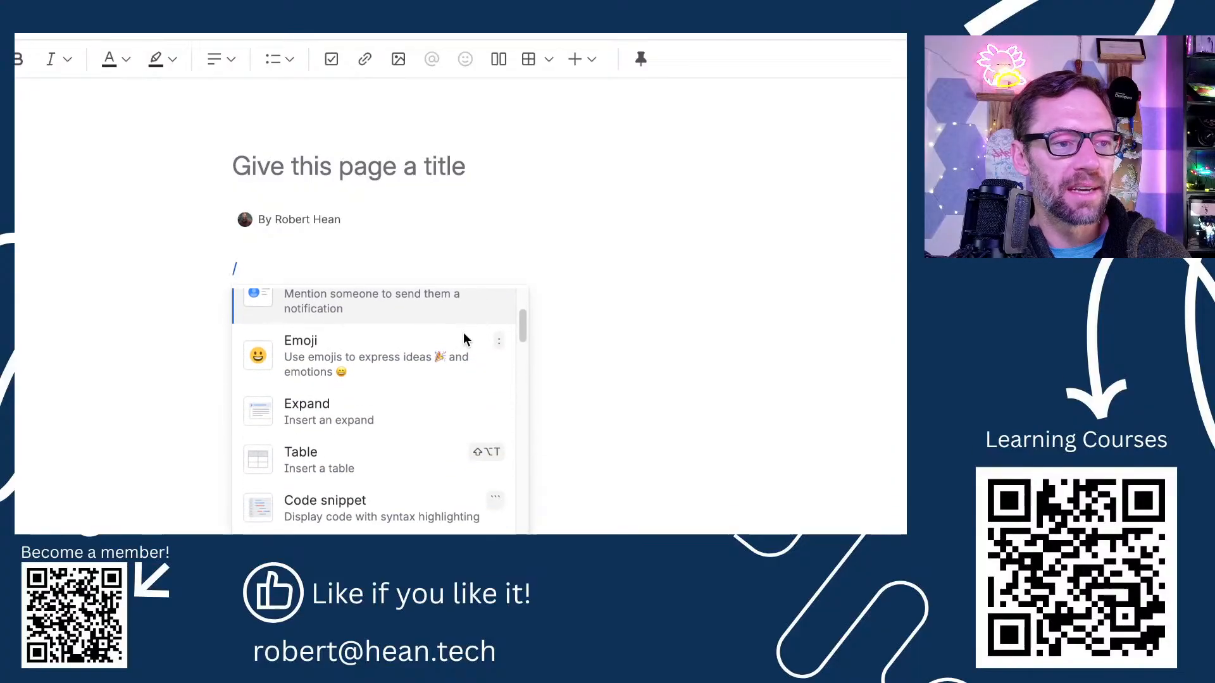
scroll(489, 352, "down", 3)
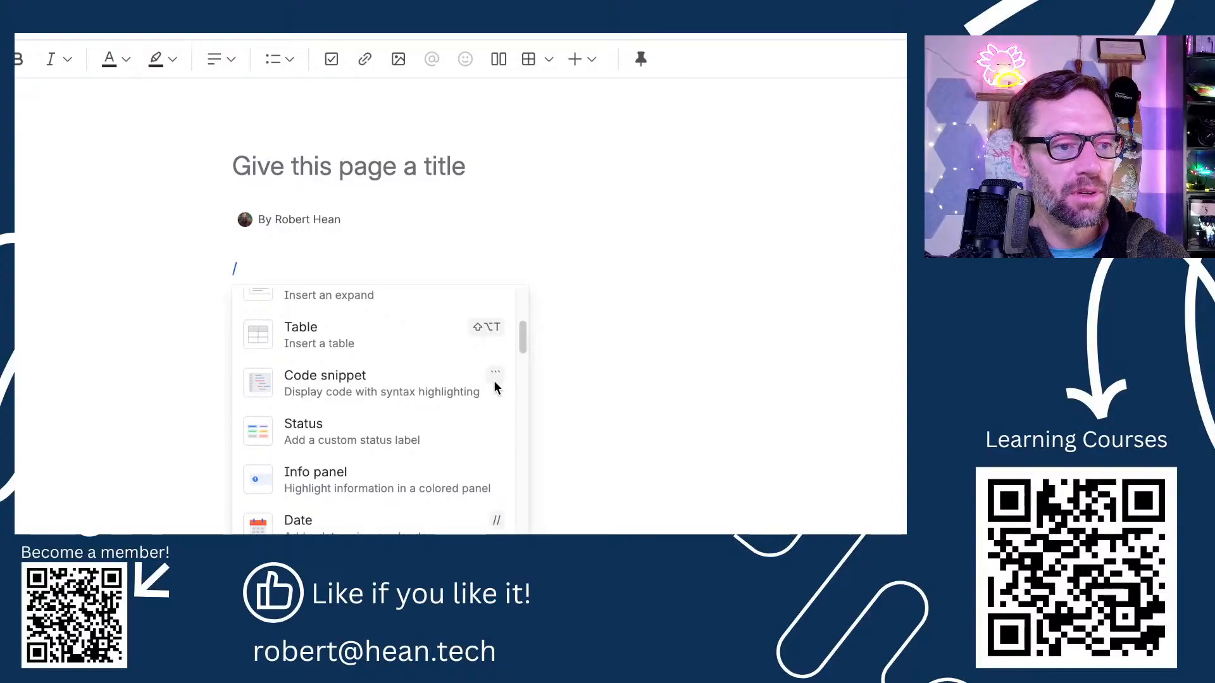
scroll(491, 380, "down", 3)
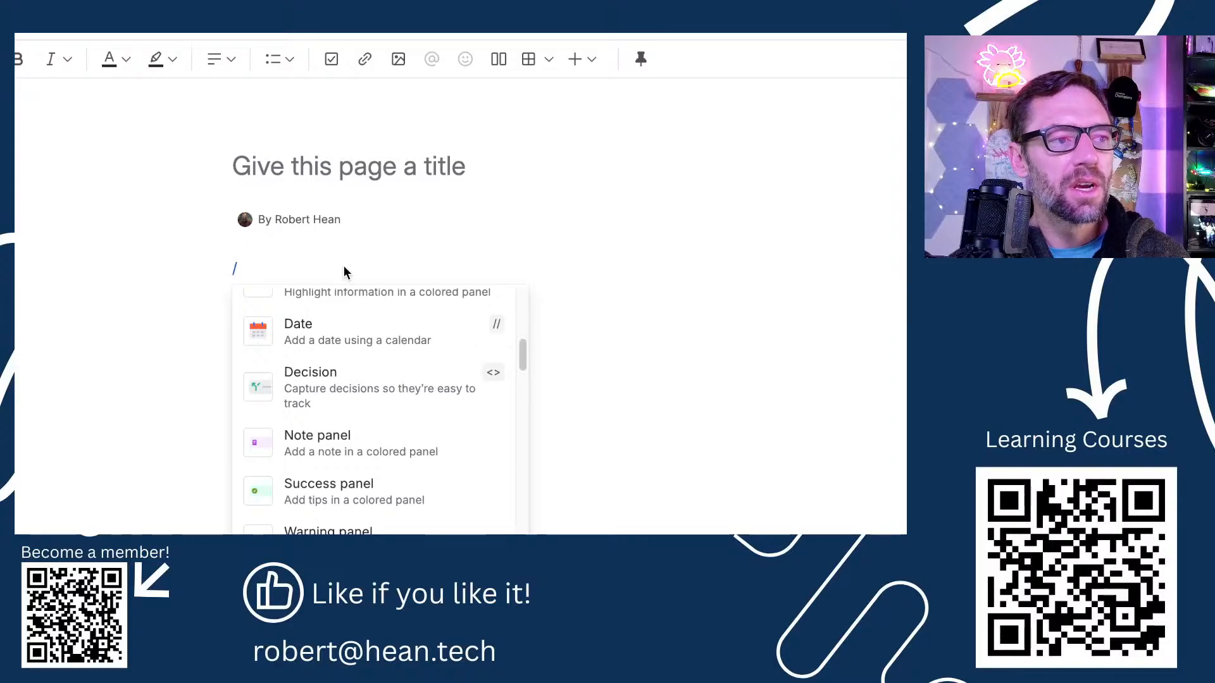
key("BackSpace")
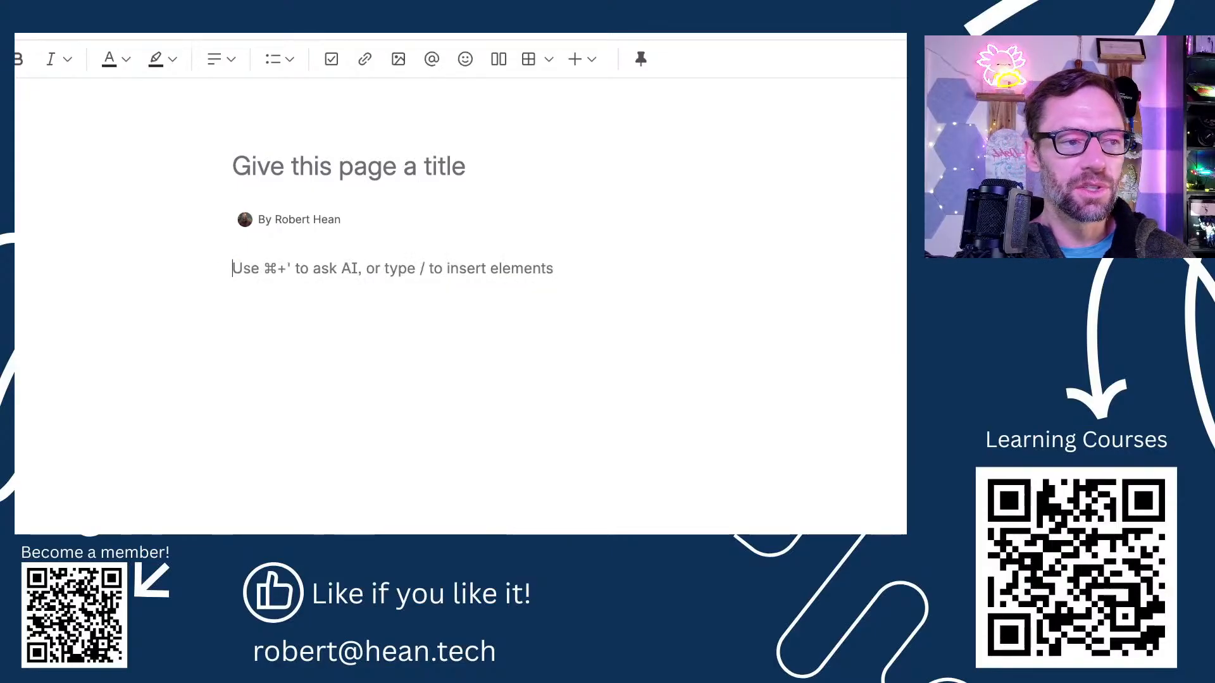
Step: Insert a date in the empty page body by entering //, and delete it again
type("//")
key("Return")
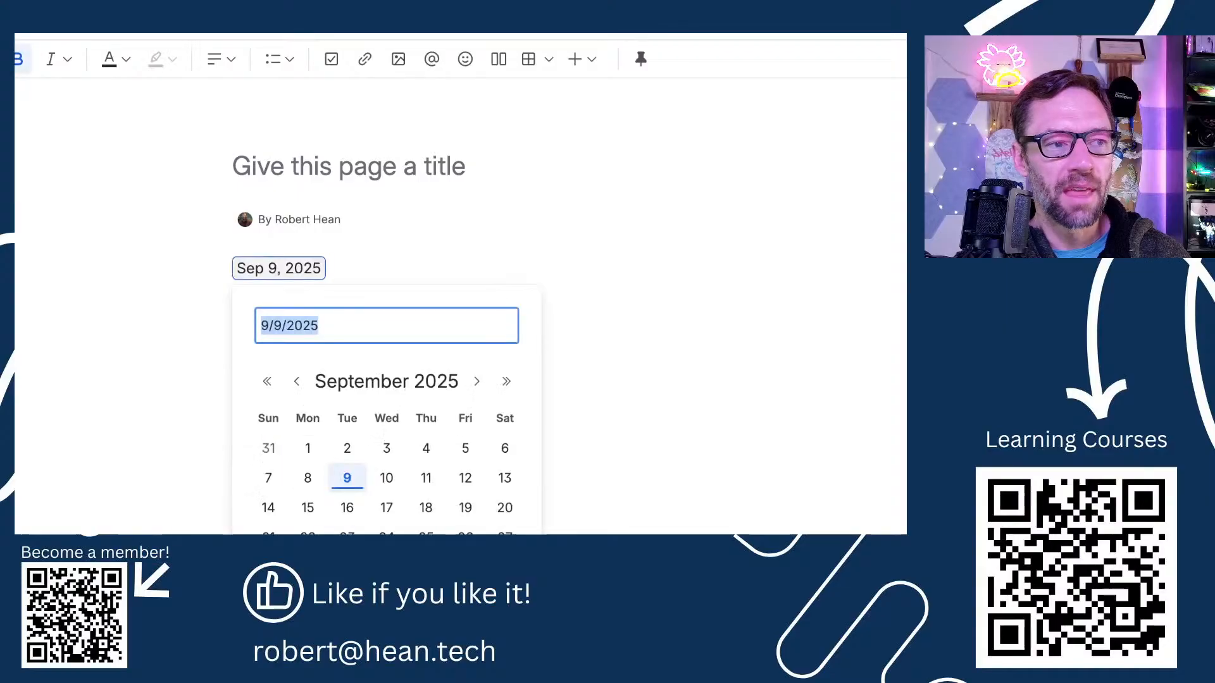
key("BackSpace")
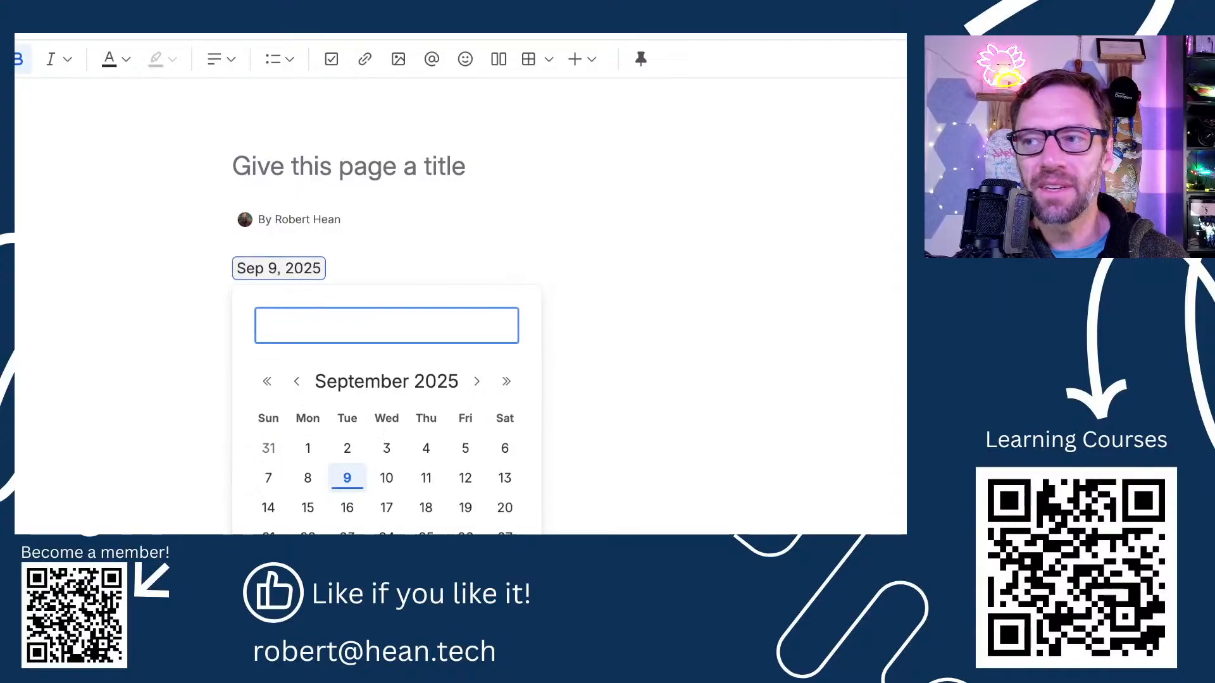
key("Escape")
key("BackSpace")
Step: Try {} and [] in the page body to create an action item, and remove it again
type("{}")
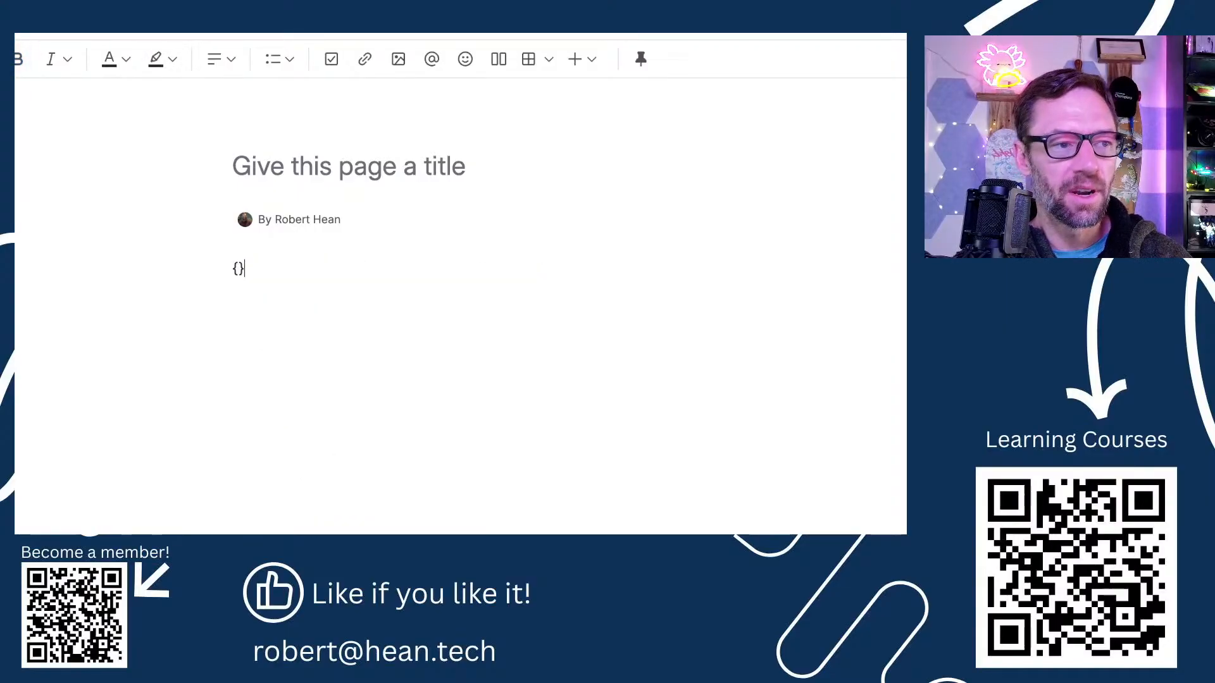
key("BackSpace")
key("BackSpace")
type("[]")
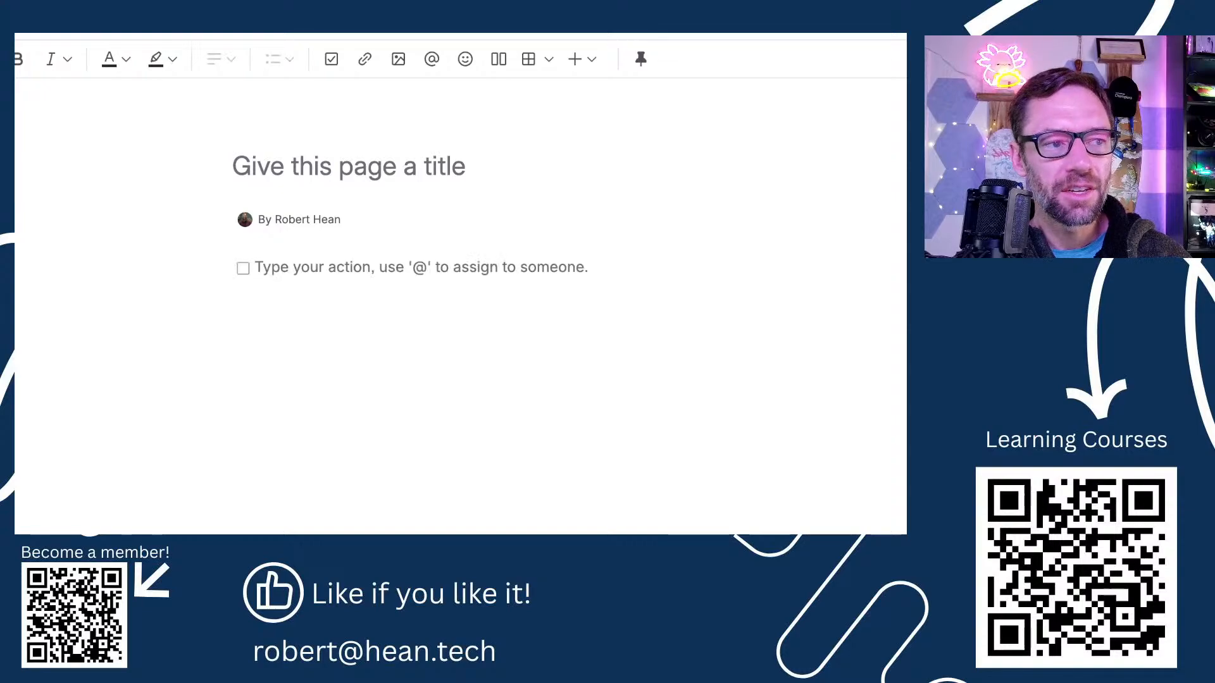
key("BackSpace")
type("[]")
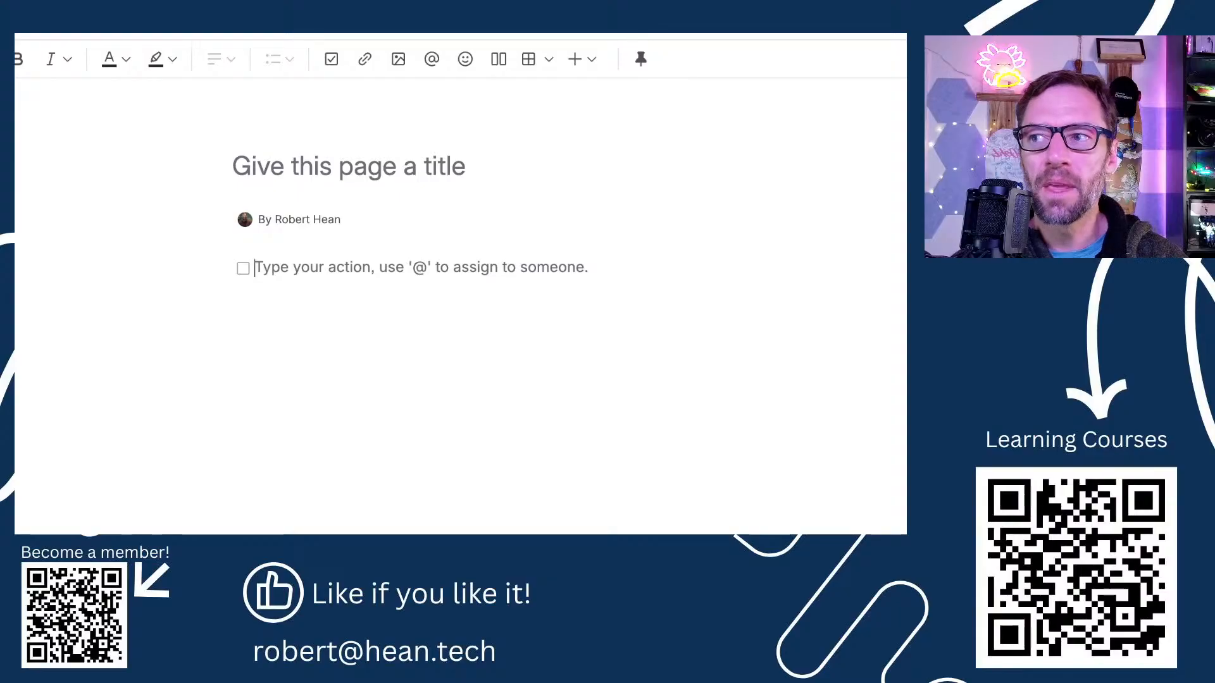
key("BackSpace")
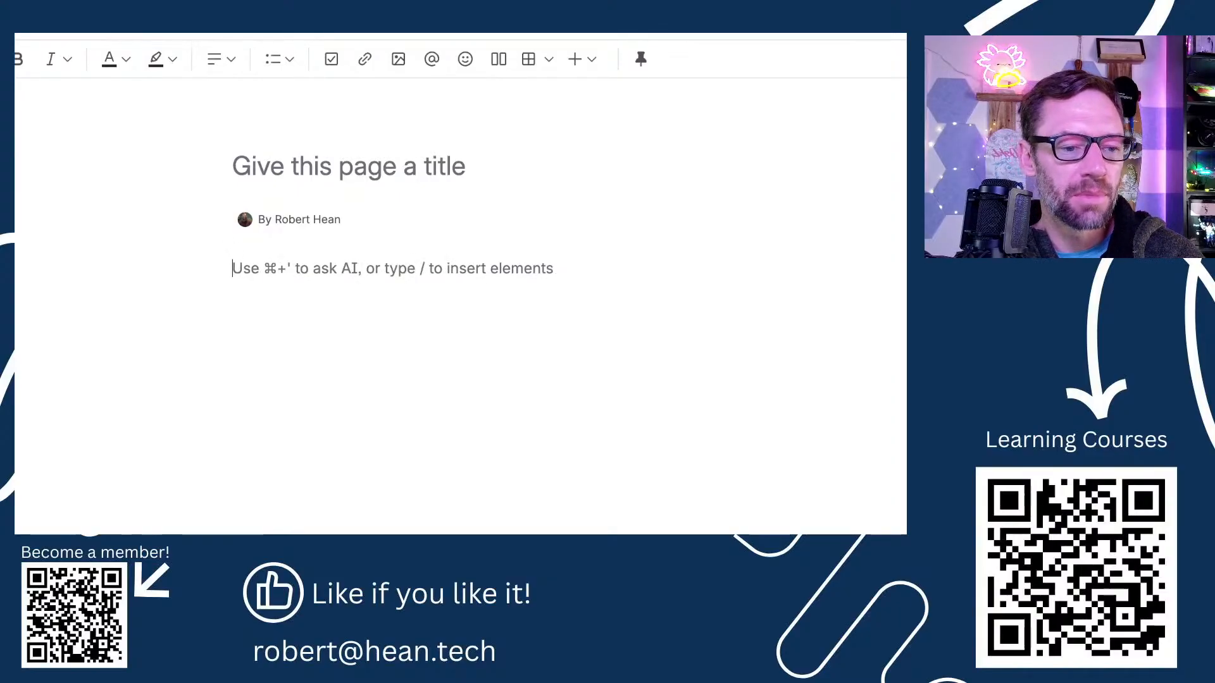
Step: Call up the slash-command list, check the triggers for Code snippet, Date and Decision, and clear the slash
type("/")
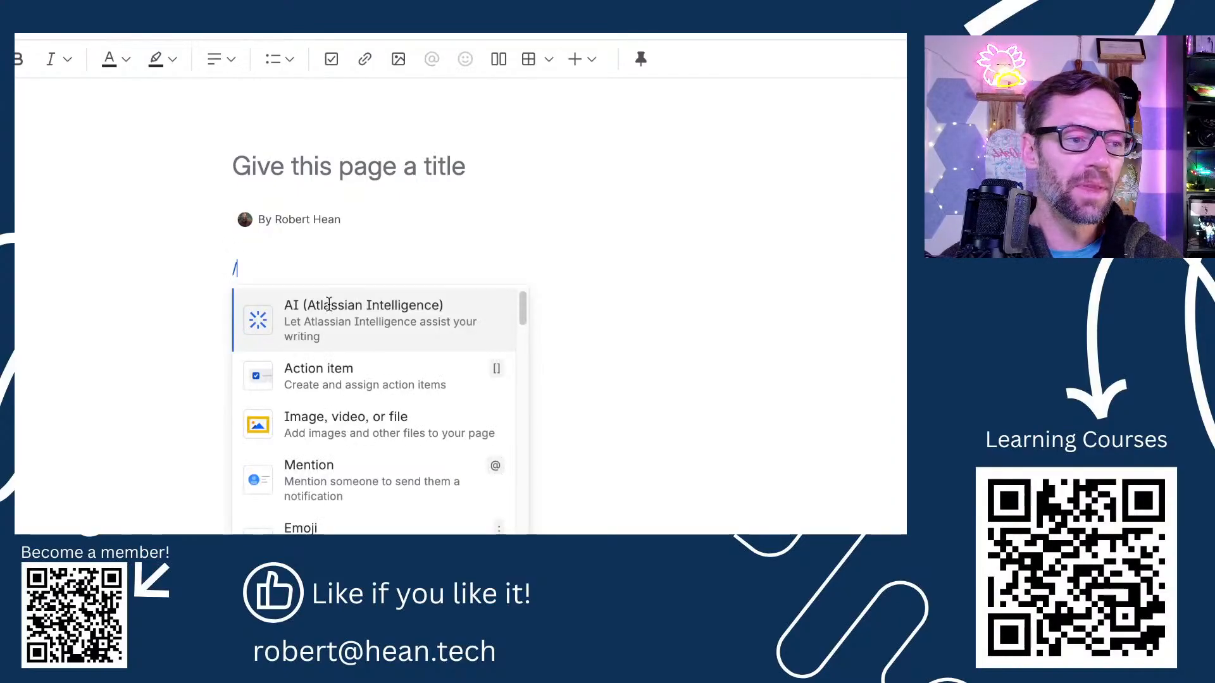
scroll(450, 441, "down", 2)
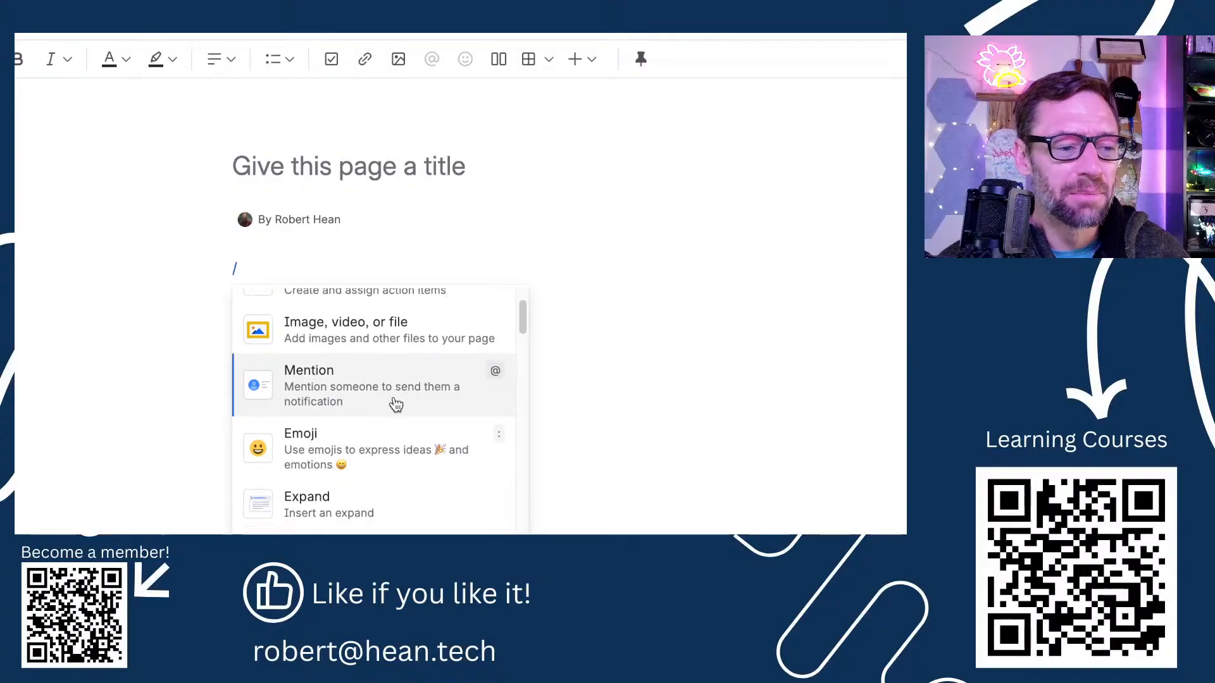
scroll(400, 405, "down", 5)
scroll(414, 421, "down", 2)
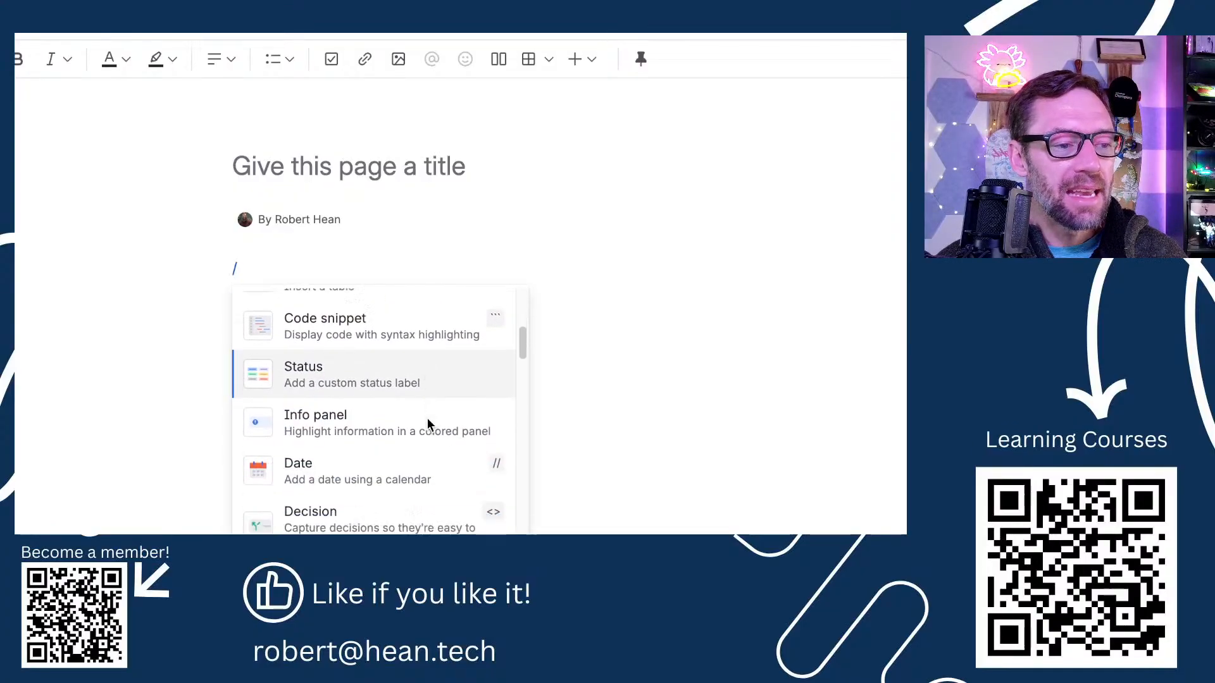
scroll(430, 404, "down", 2)
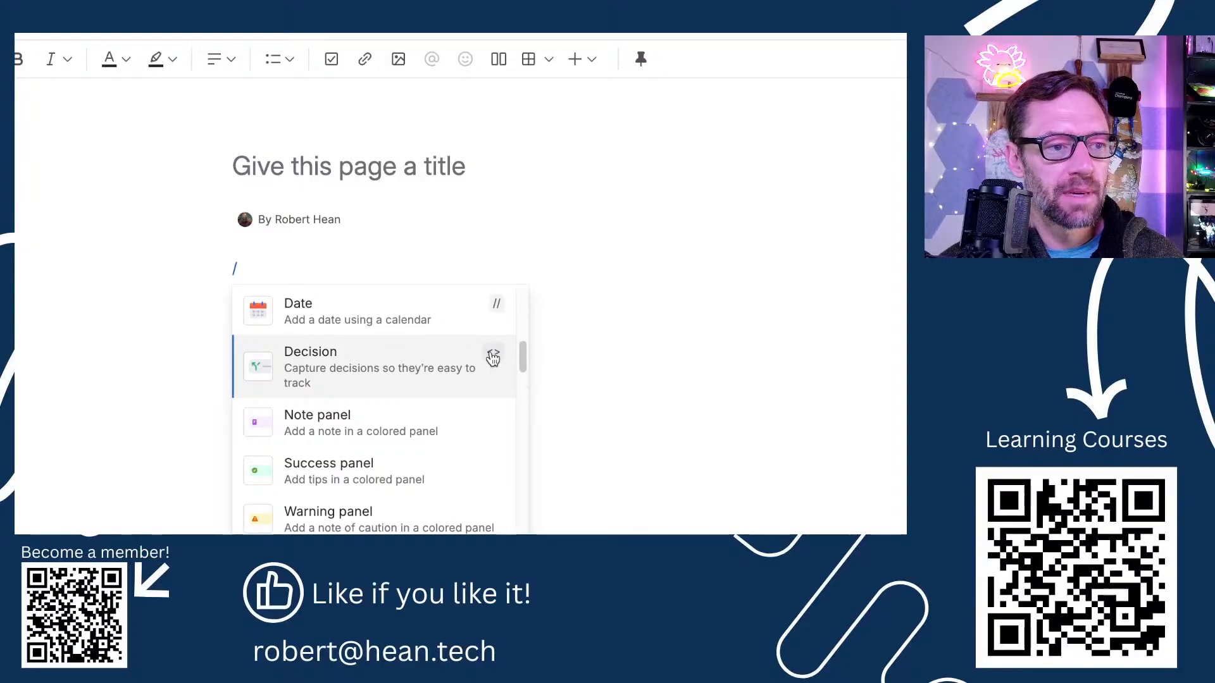
scroll(396, 375, "up", 3)
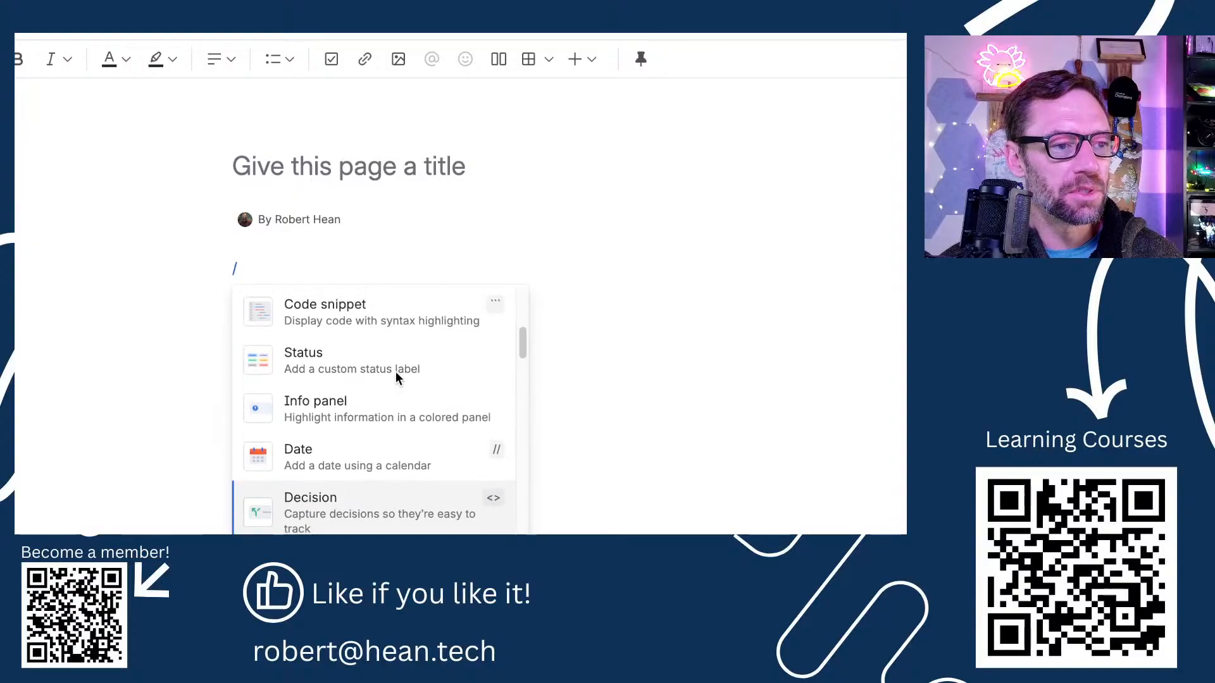
scroll(396, 375, "up", 2)
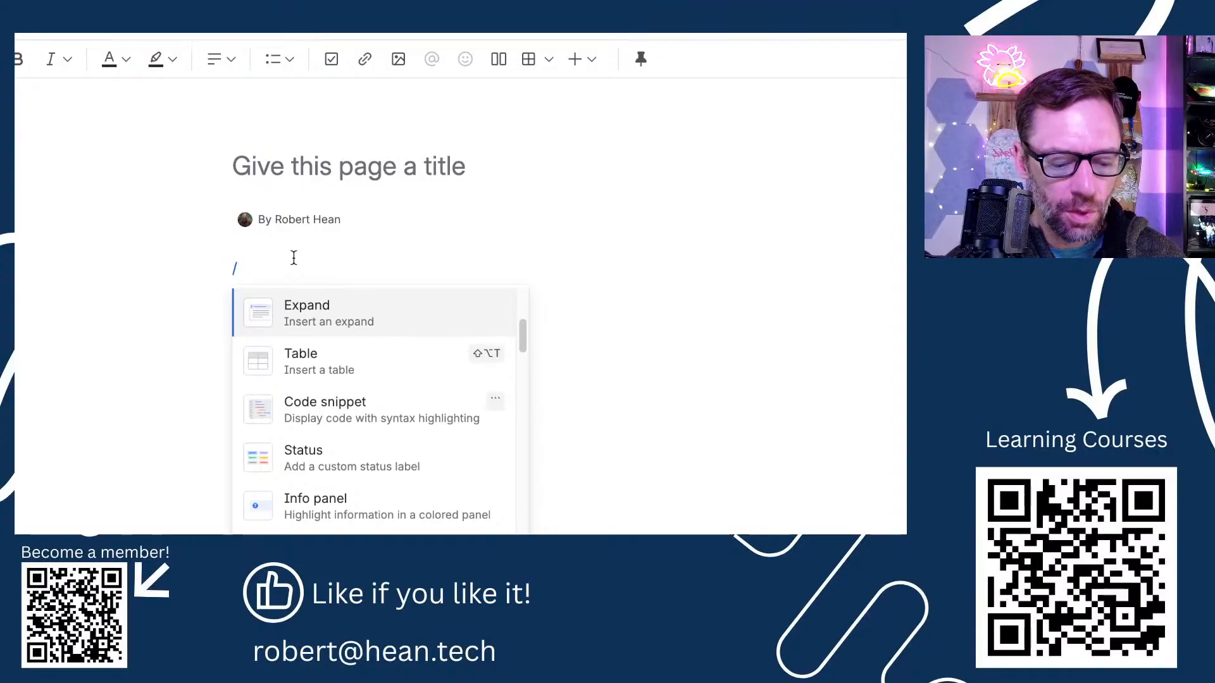
key("BackSpace")
Step: Create a code snippet block in the page body by entering ```, and delete the block again
type("```")
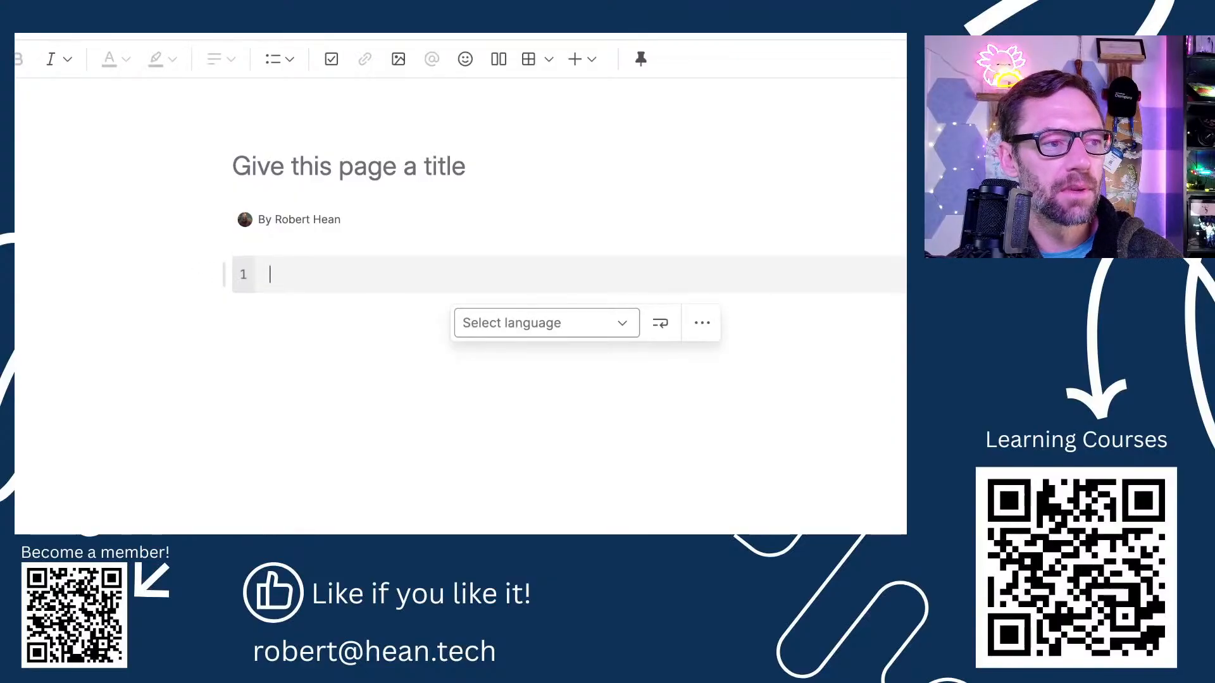
key("BackSpace")
type("`")
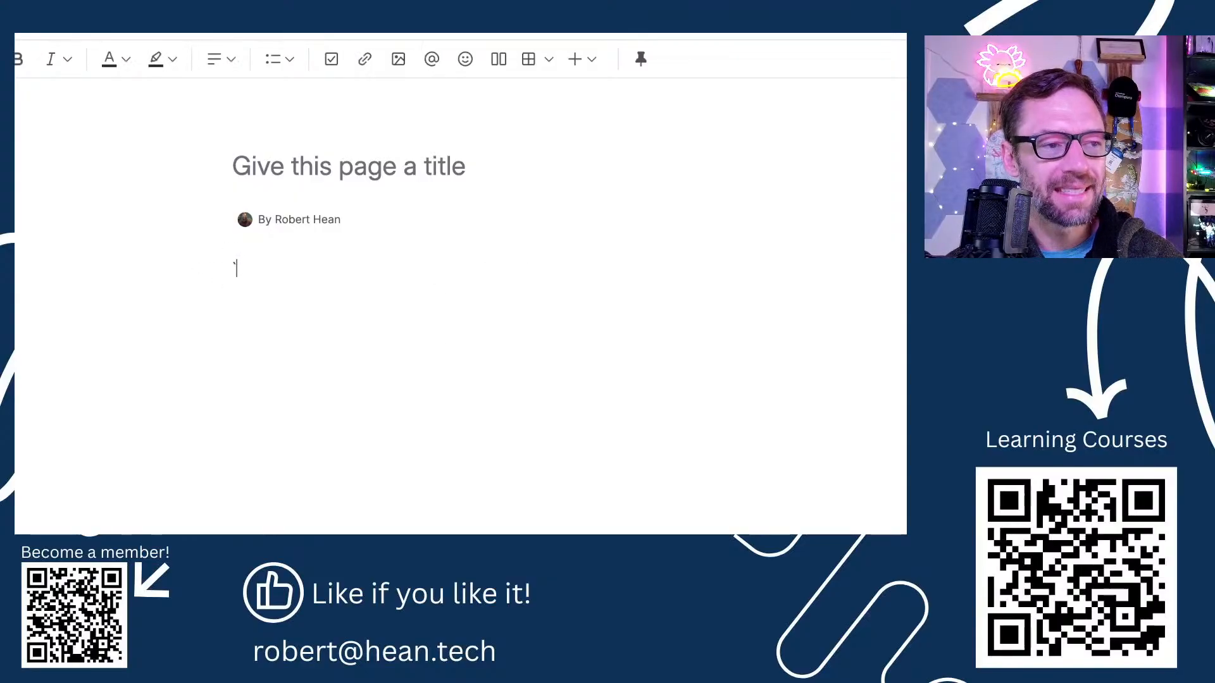
type("``")
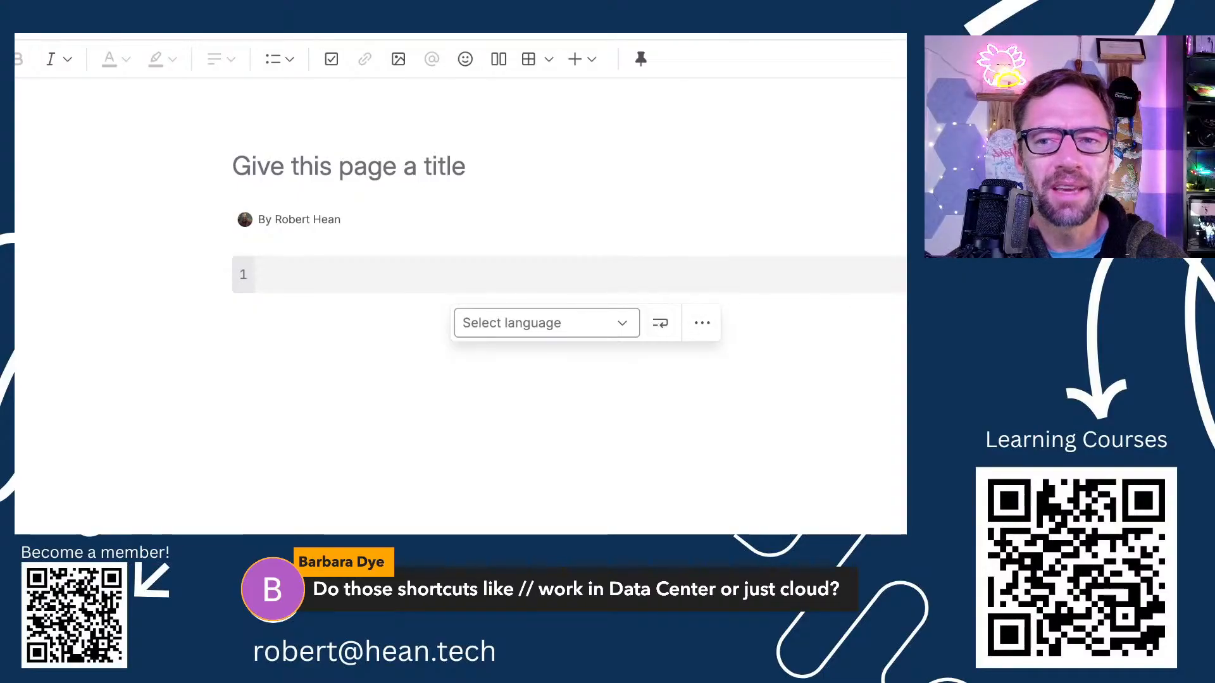
left_click(306, 355)
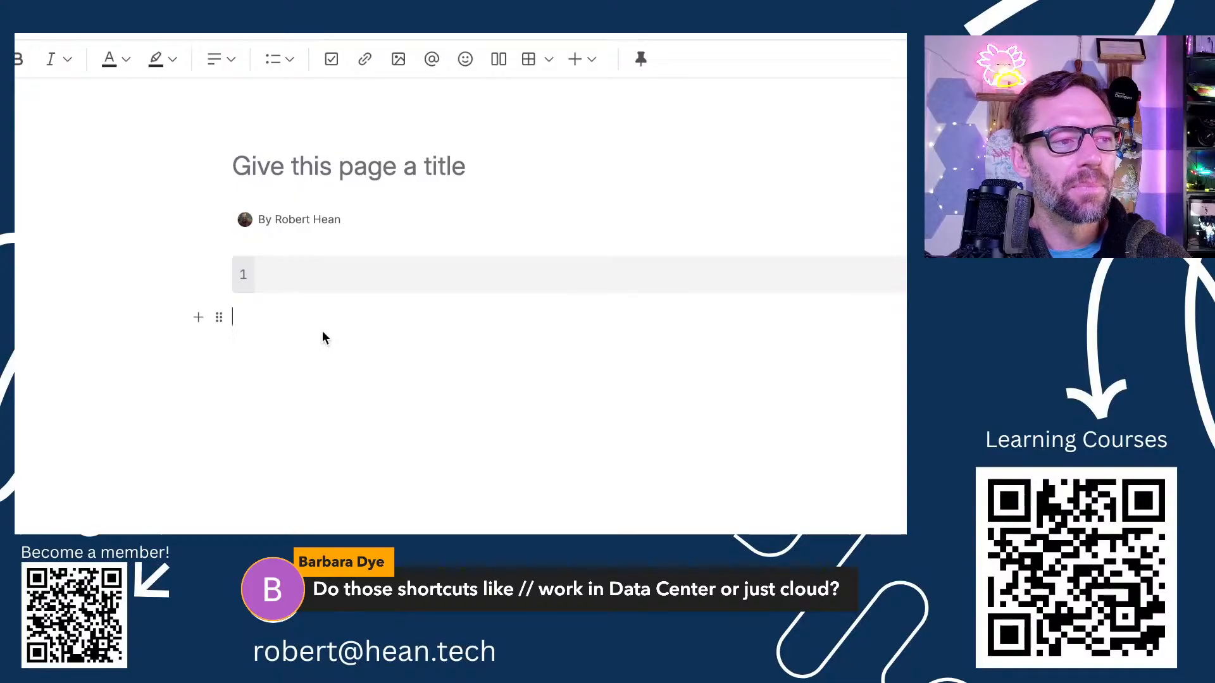
key("BackSpace")
Step: Compare the slash-command element list with the editor's insert list, and clear the slash without inserting anything
type("/")
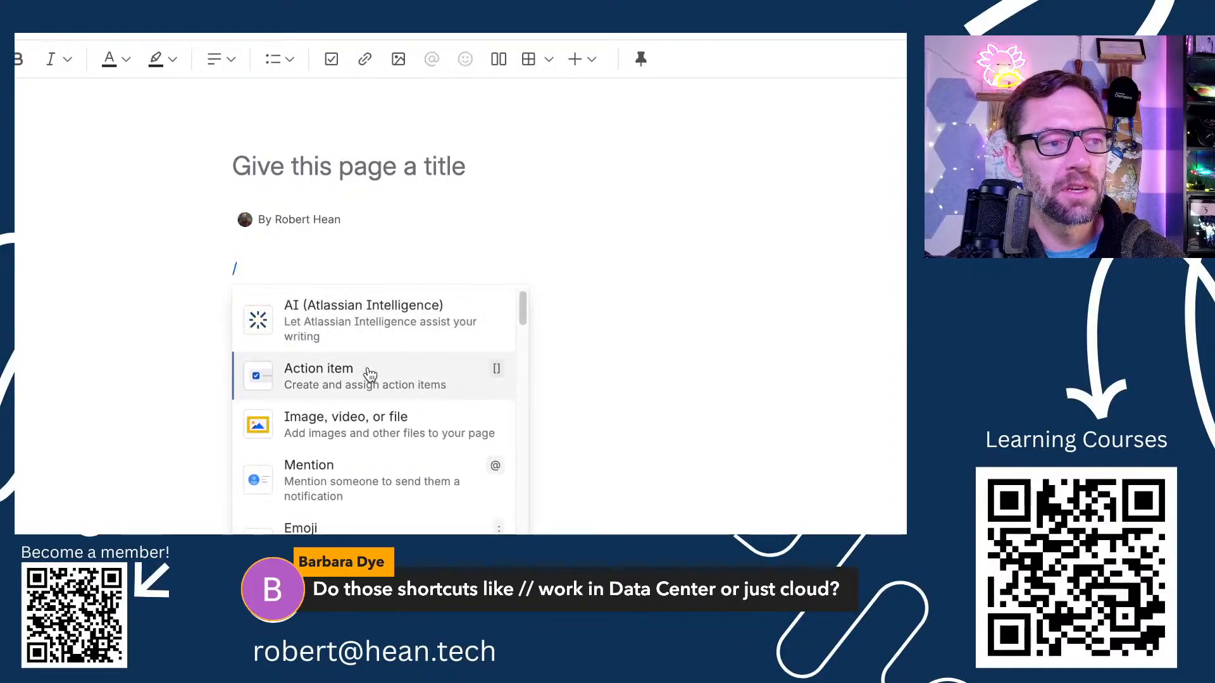
mouse_move(567, 119)
left_click(575, 59)
left_click(575, 58)
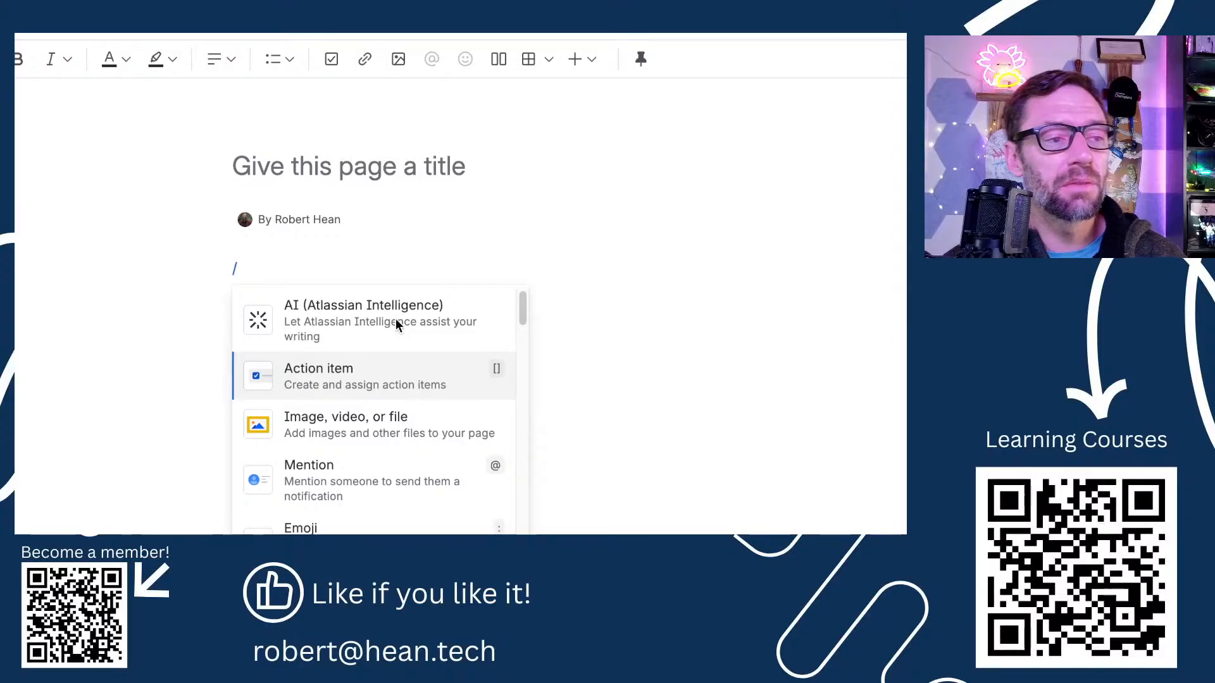
key("BackSpace")
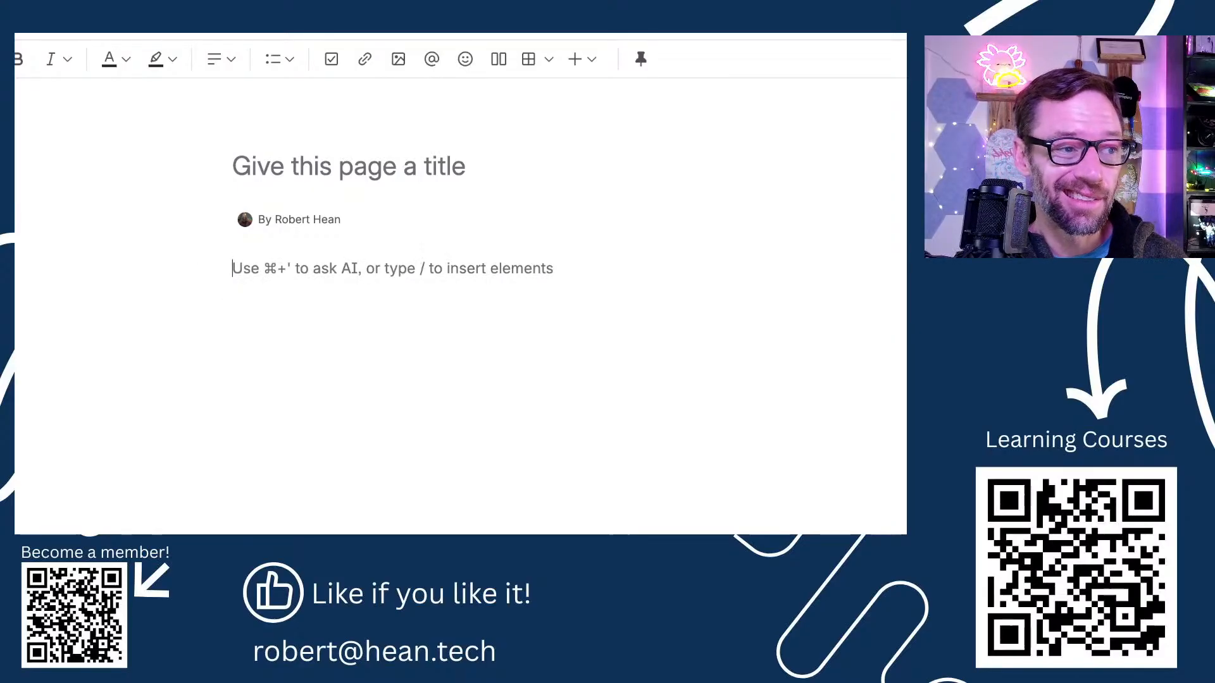
Step: Find the Expand element with /expan and insert it in the empty page body
type("/exp")
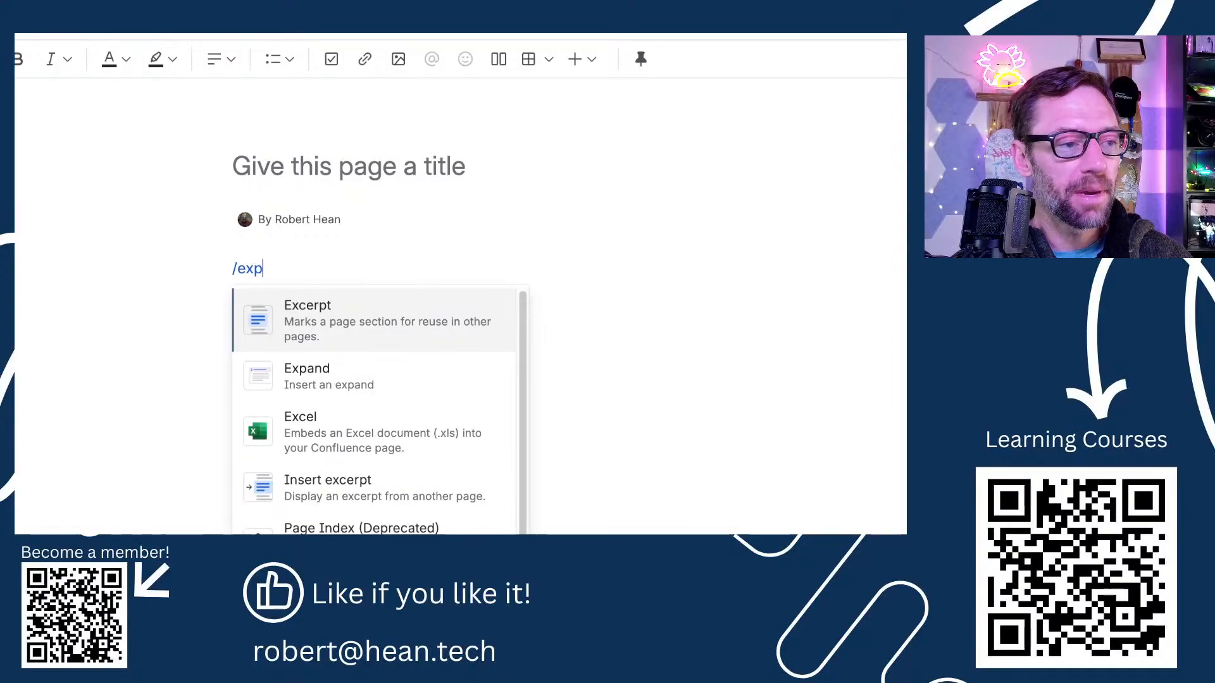
type("an")
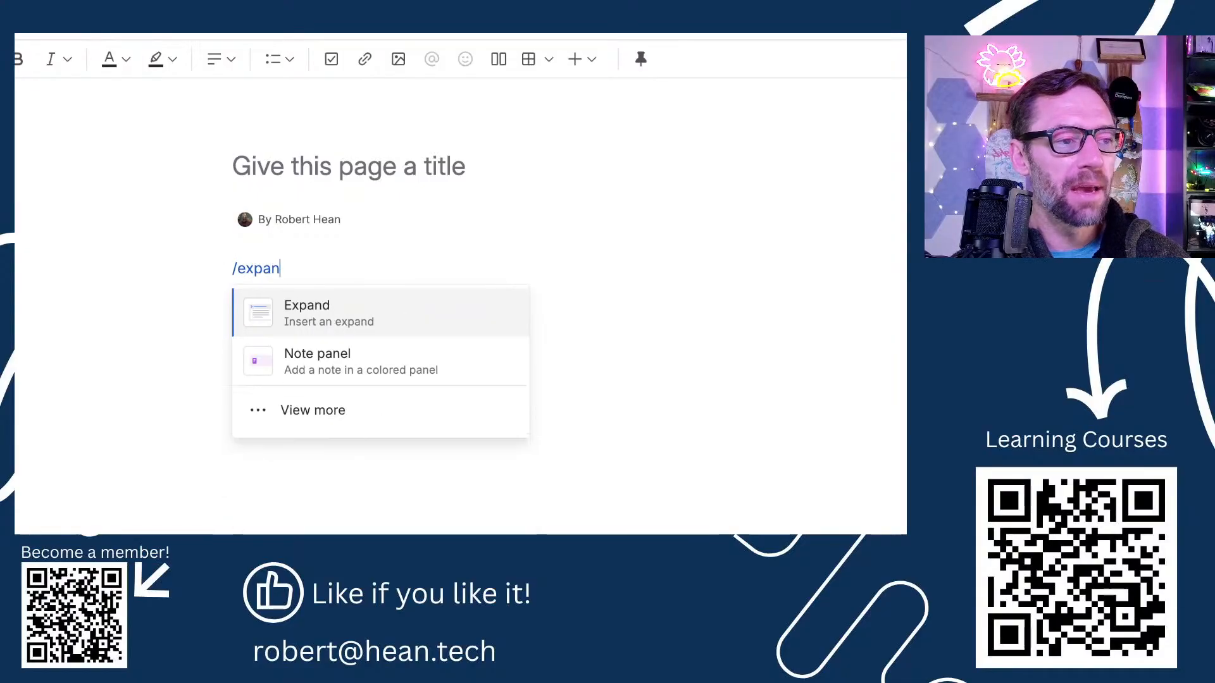
left_click(296, 322)
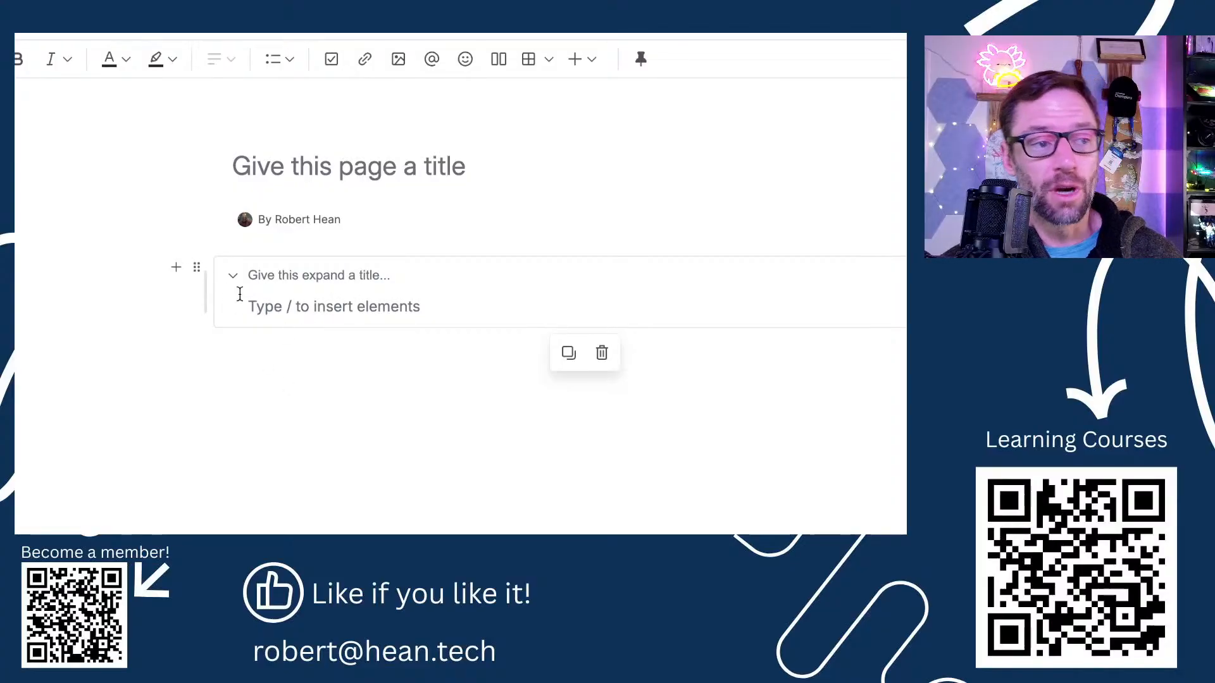
Step: Title the expand section "This is an expand macro!"
left_click(252, 273)
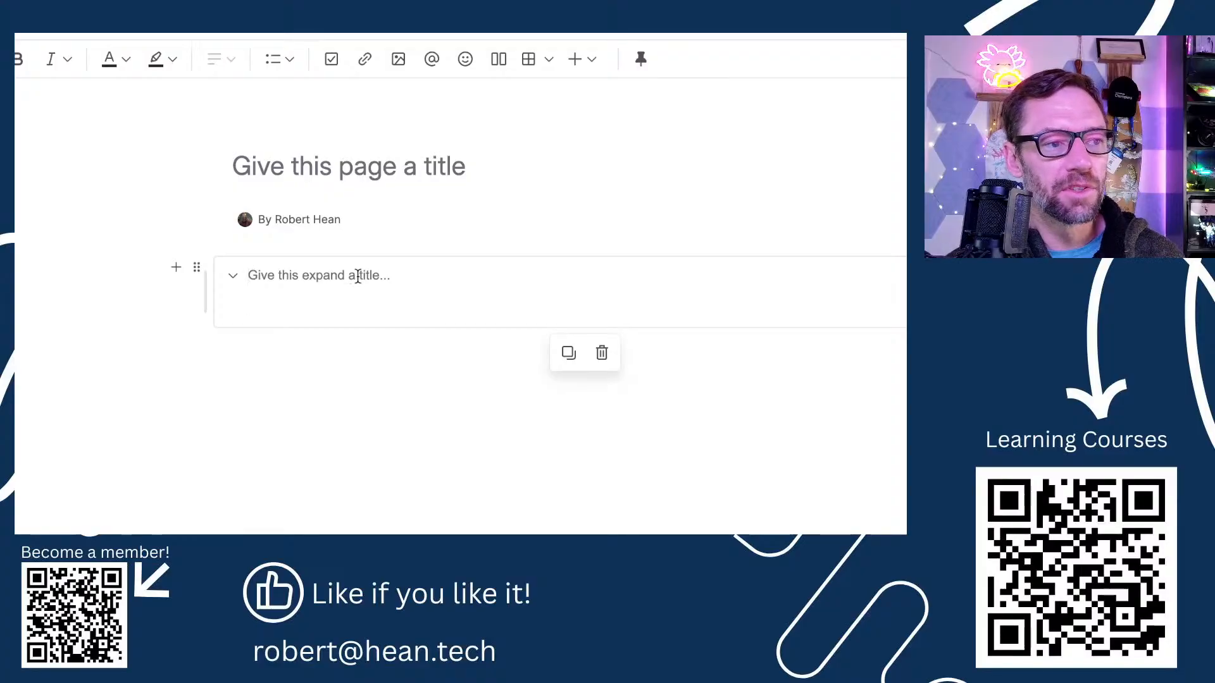
type("THis is")
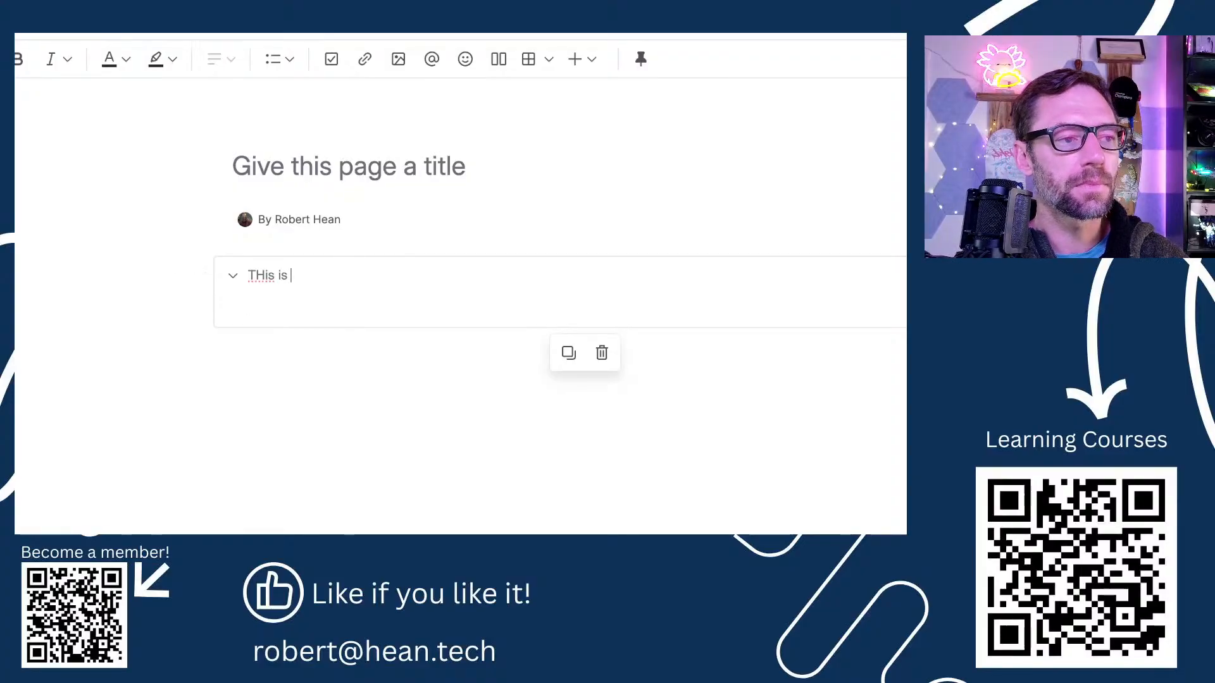
key("ctrl+BackSpace")
key("ctrl+BackSpace")
type("This is an expand macro!")
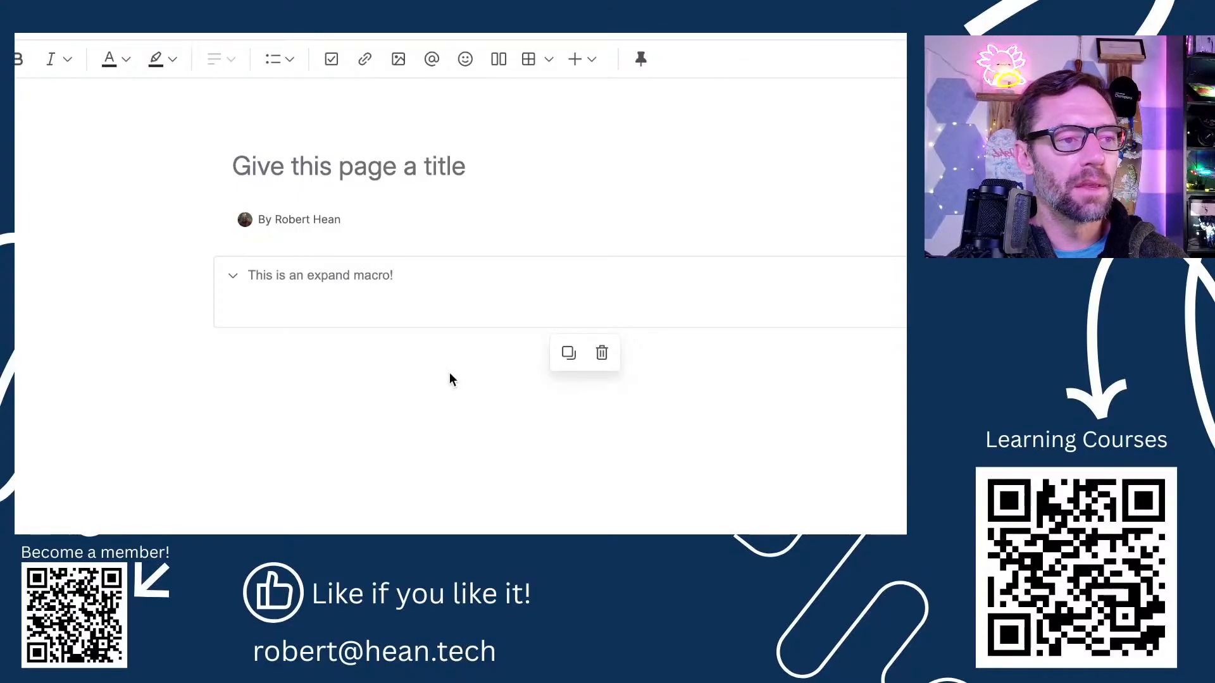
Step: Insert a table with two columns and three rows inside the expand section using the slash command
left_click(431, 309)
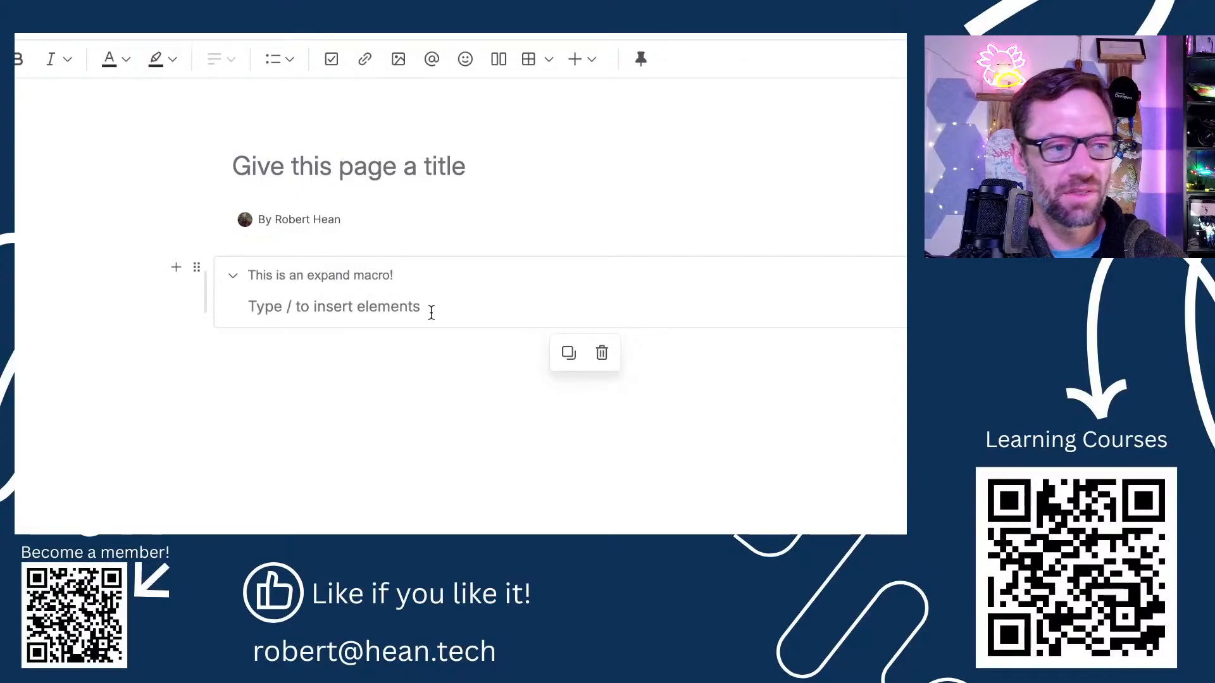
type("/")
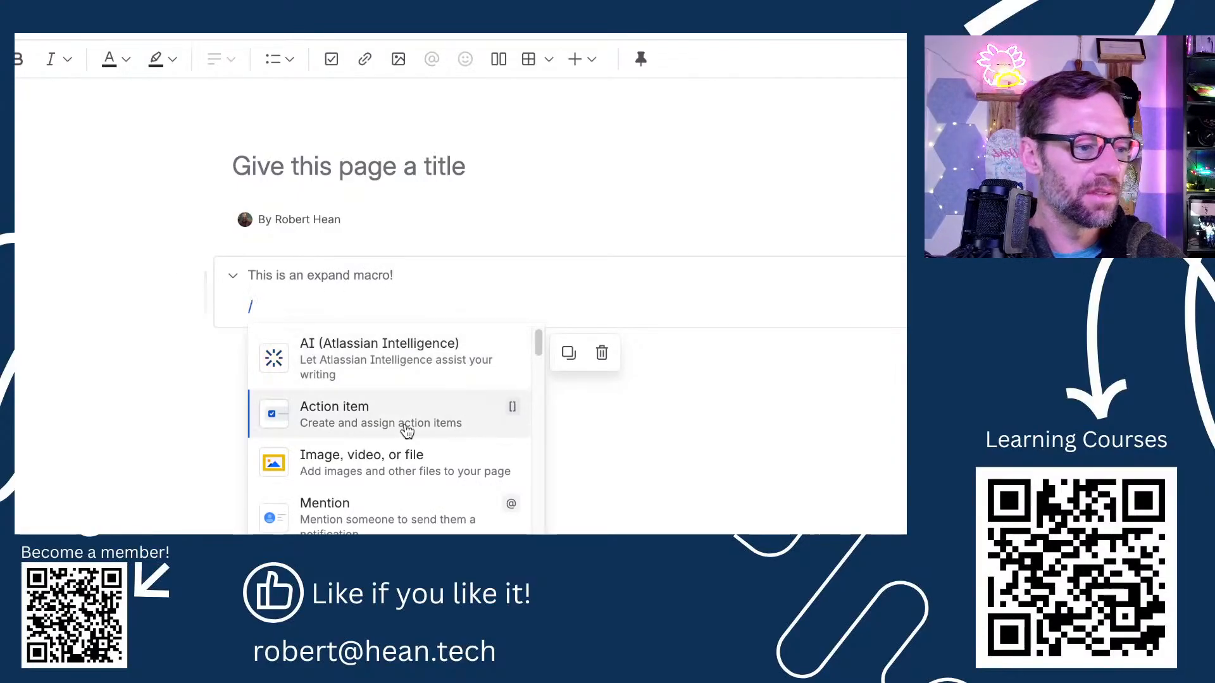
scroll(410, 509, "down", 5)
scroll(410, 509, "up", 2)
scroll(382, 507, "up", 2)
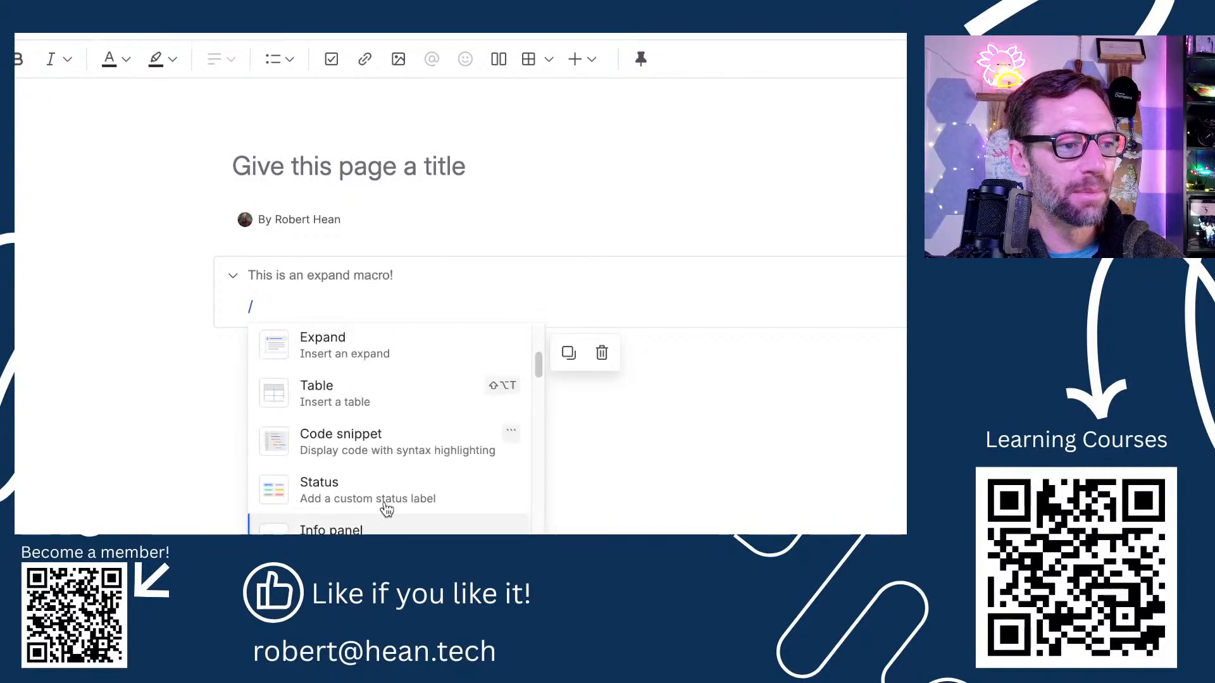
left_click(335, 382)
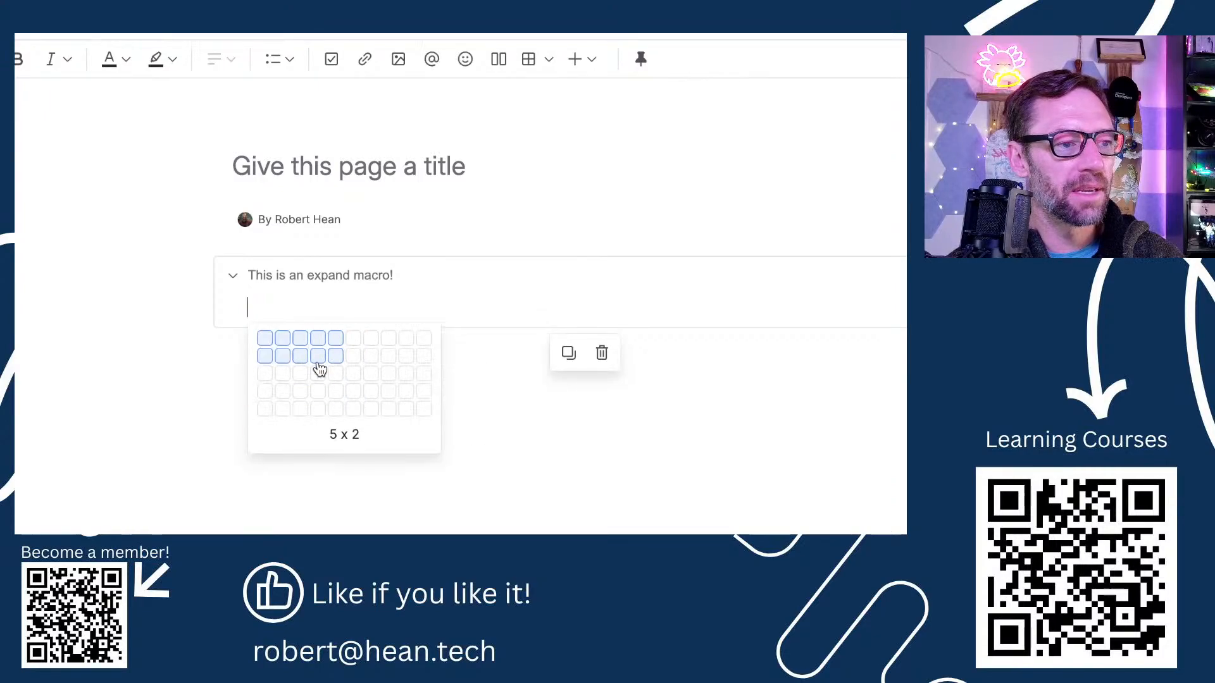
left_click(283, 373)
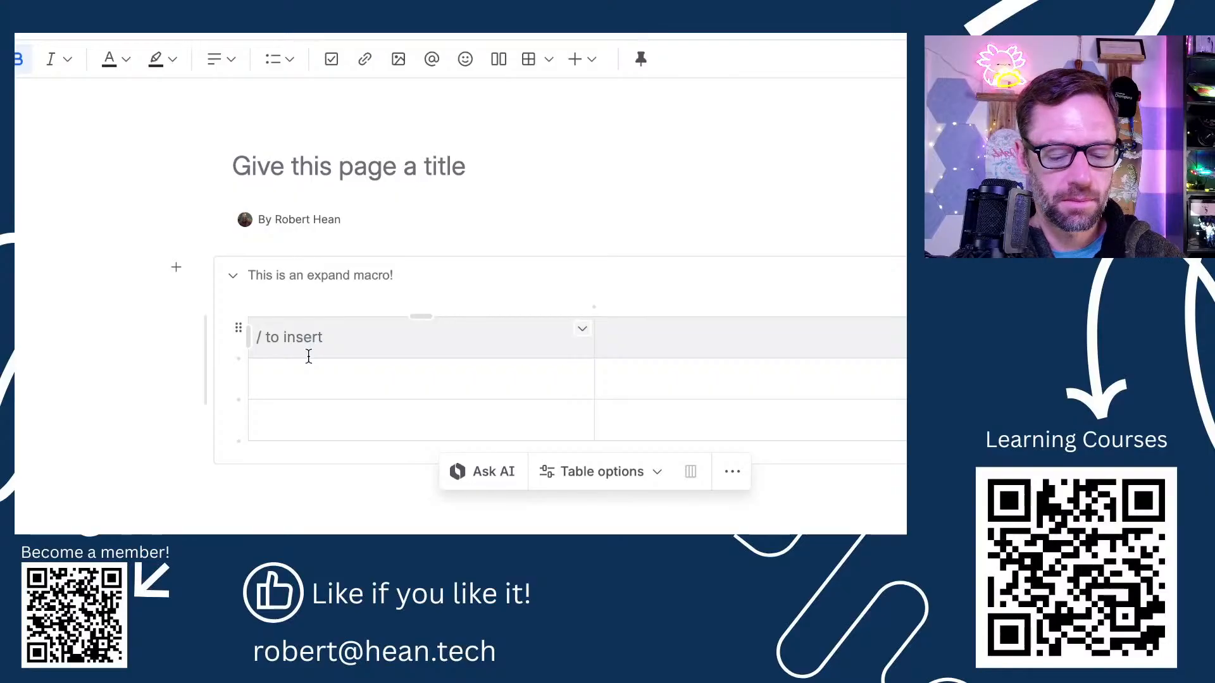
Step: Fill the table with headers "Col 1" and "Col 2", a and b in the first column, and c and d in the second
type("ColCol 2")
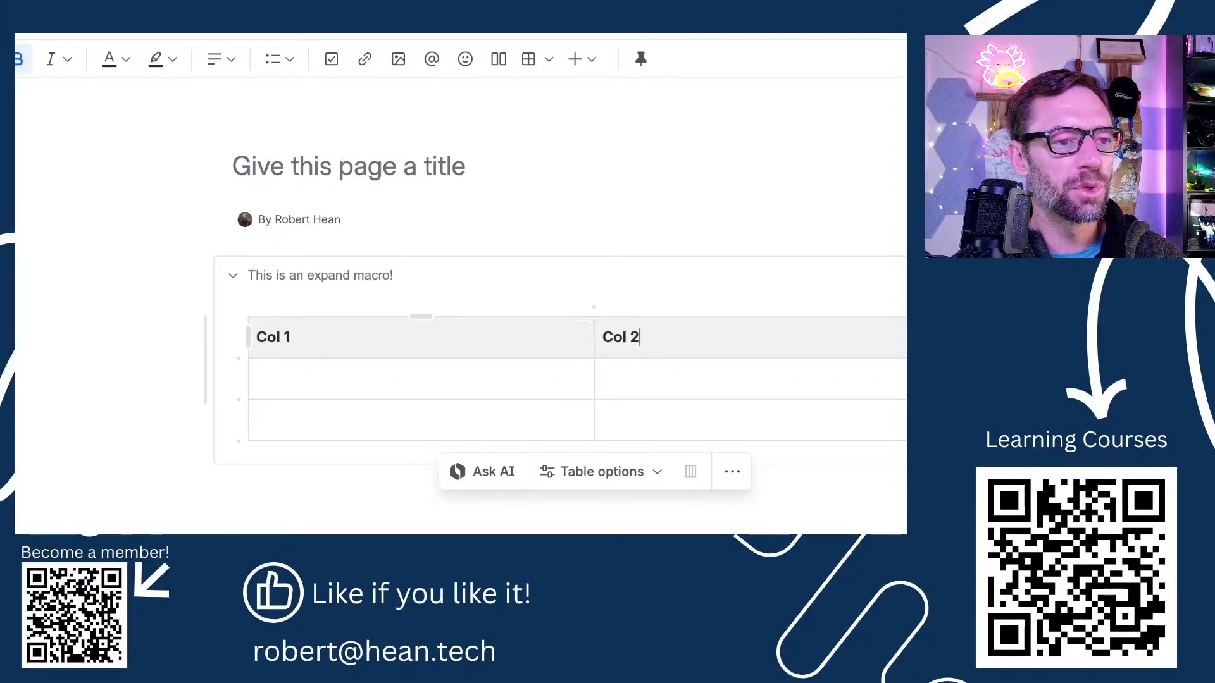
key("Tab")
type("a")
left_click(420, 434)
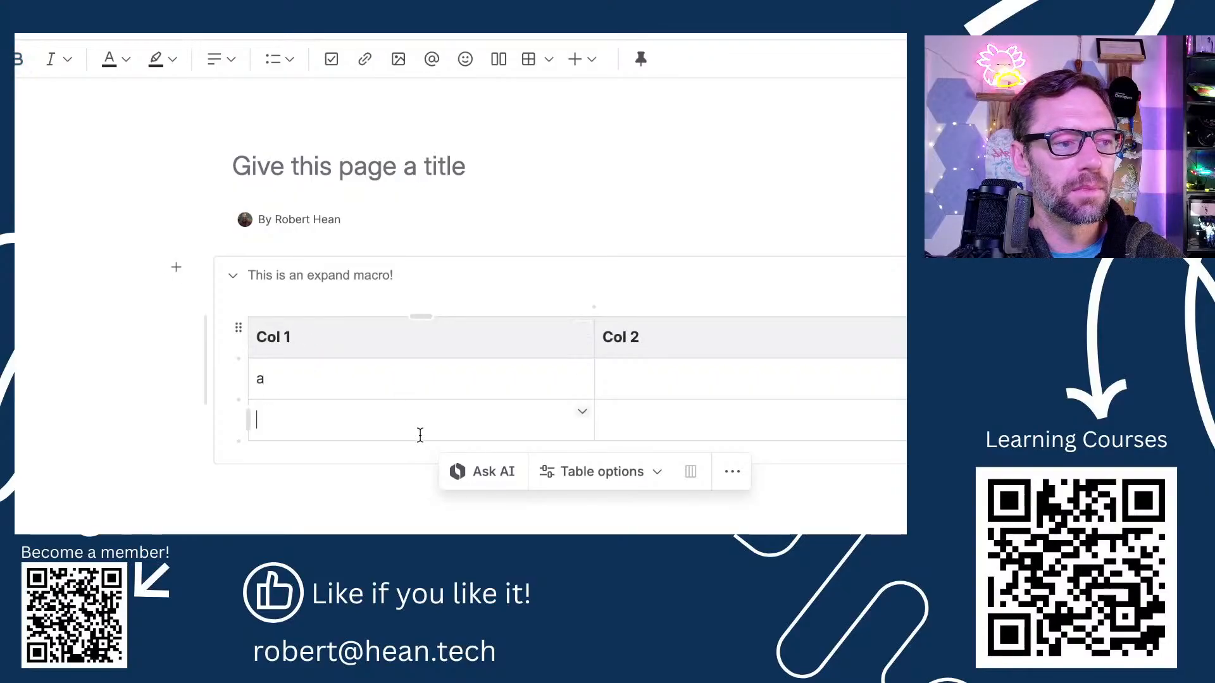
type("b")
left_click(629, 380)
type("c")
key("Down")
type("d")
key("Down")
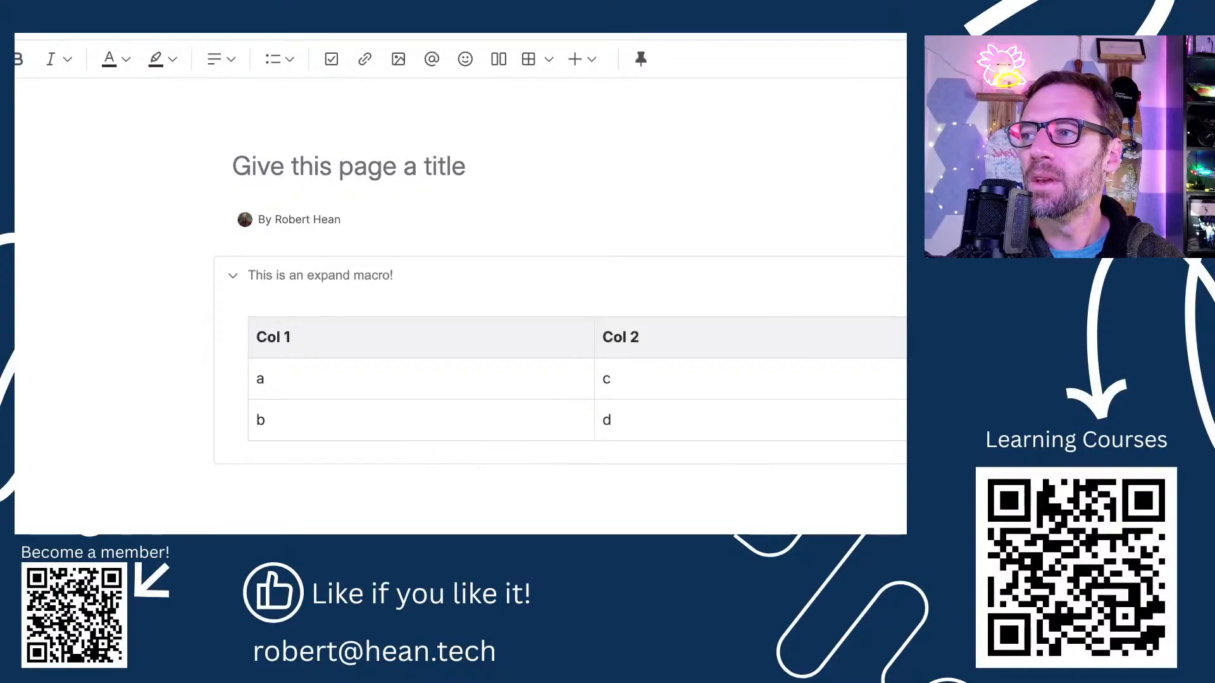
Step: Collapse and expand the "This is an expand macro!" section repeatedly in the editor to check how it hides the table
left_click(233, 276)
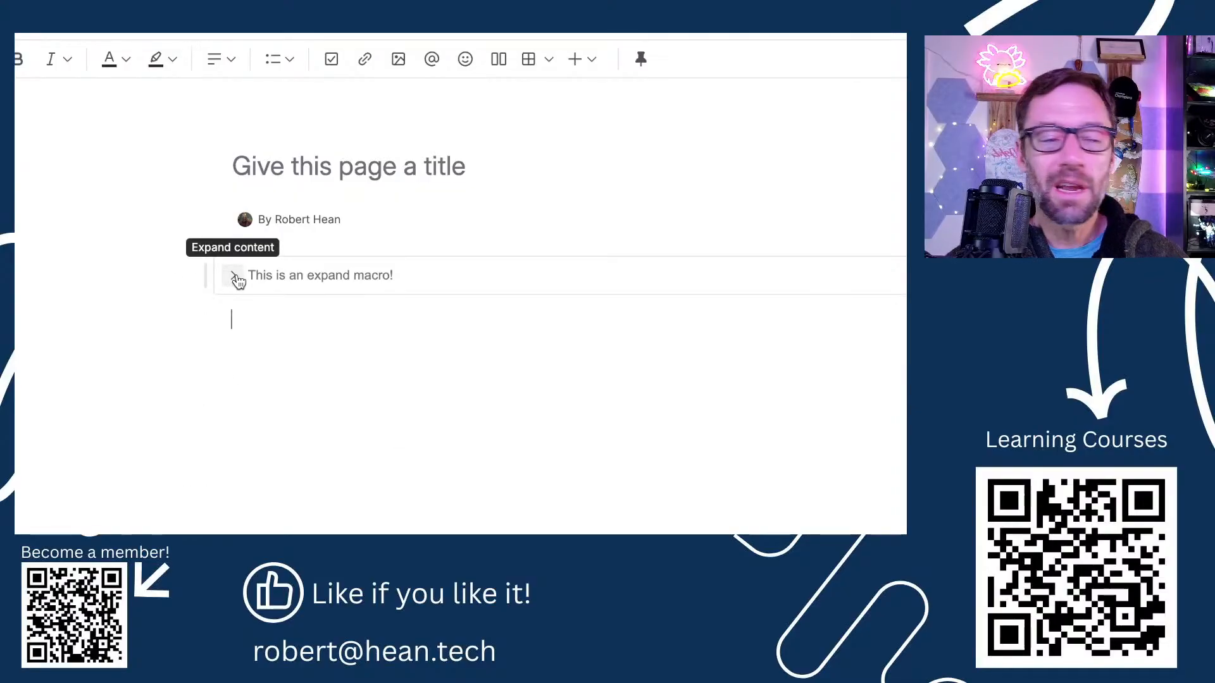
left_click(233, 279)
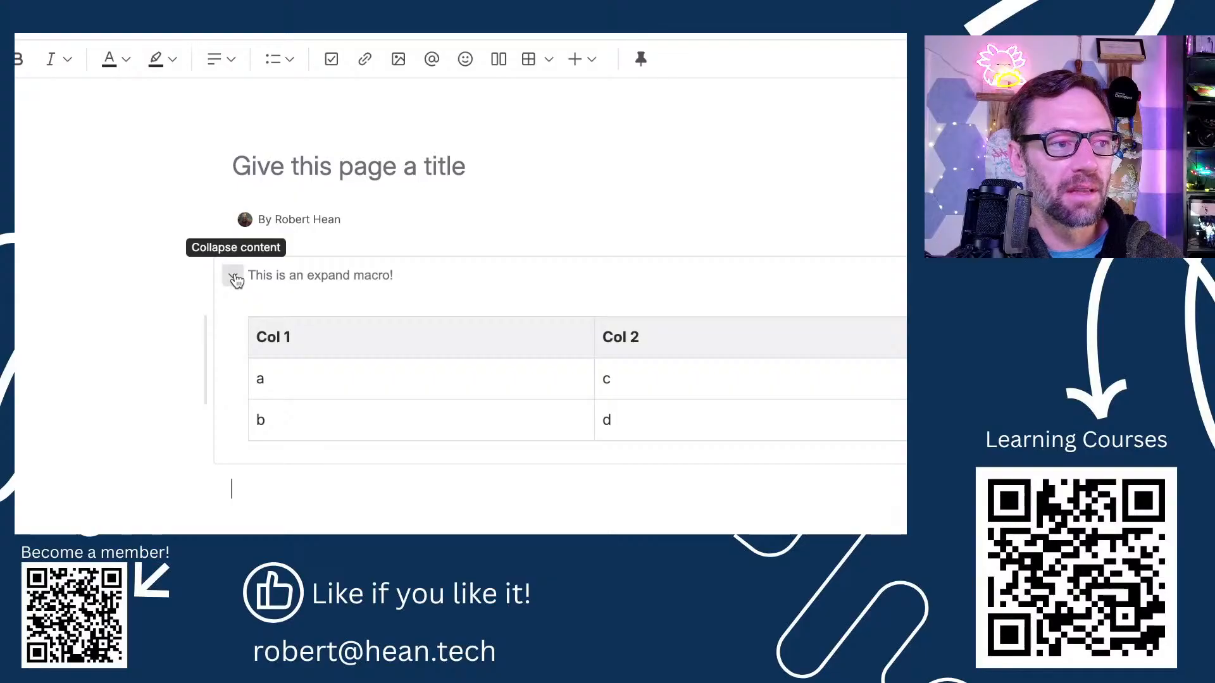
left_click(234, 278)
left_click(234, 278)
left_click(235, 278)
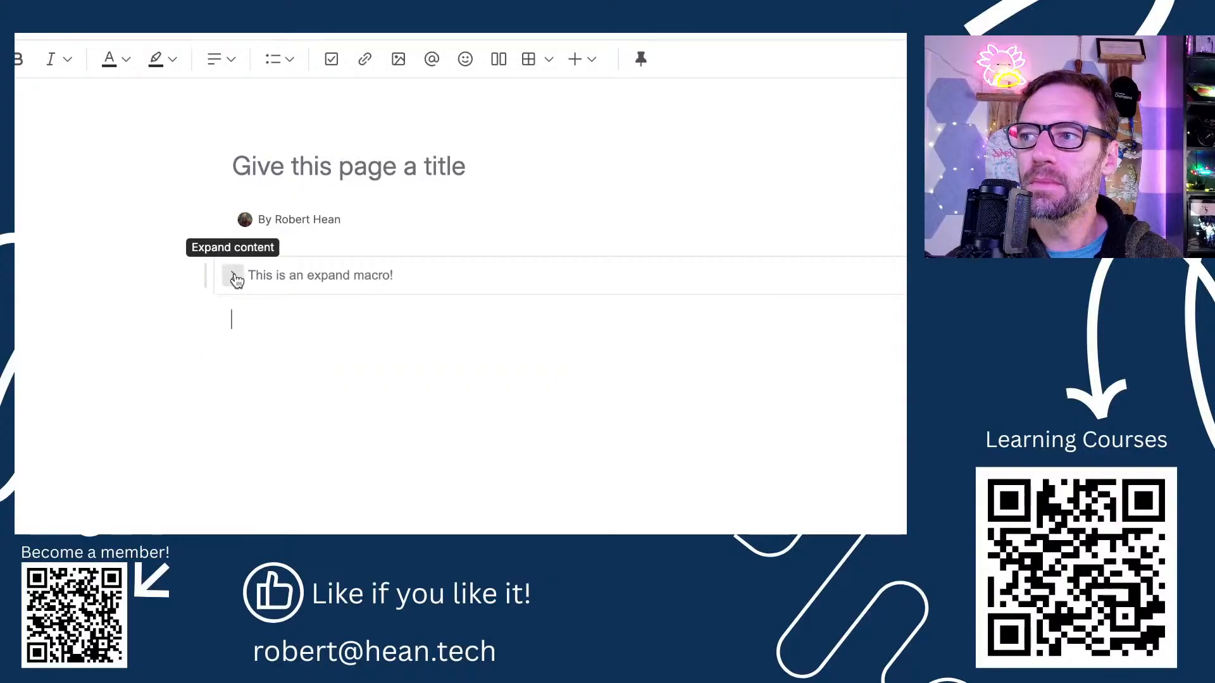
left_click(234, 278)
left_click(234, 278)
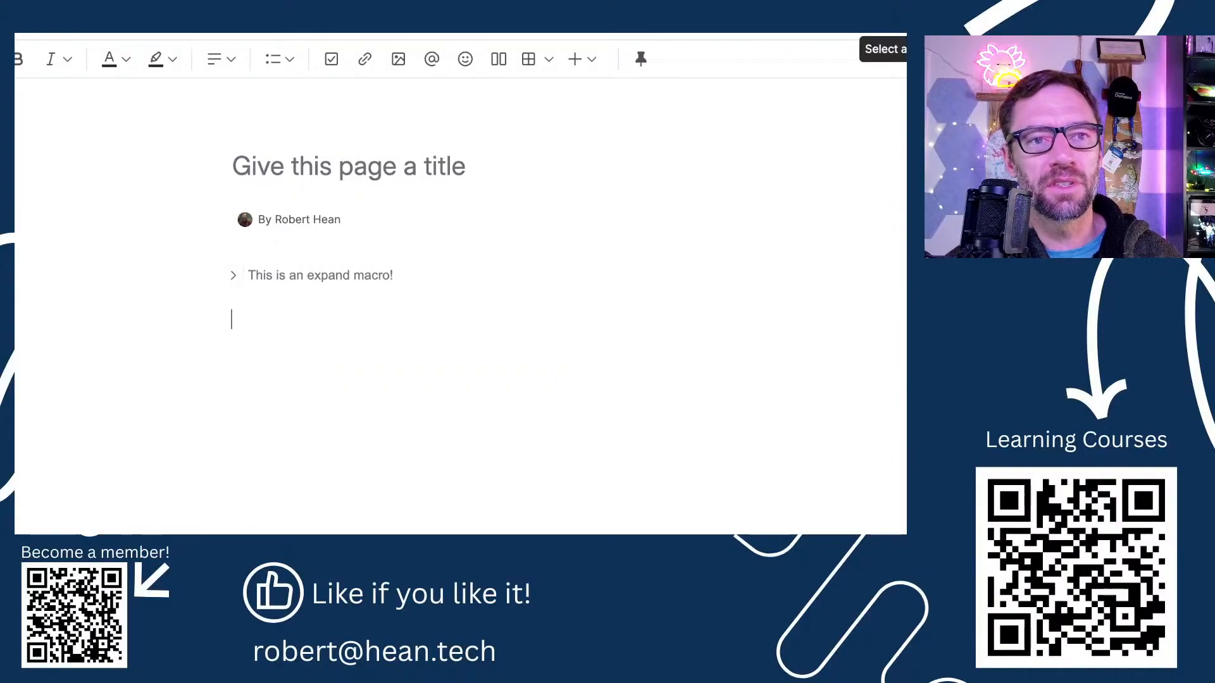
Step: Title the page "Macro Example" and publish it
left_click(641, 117)
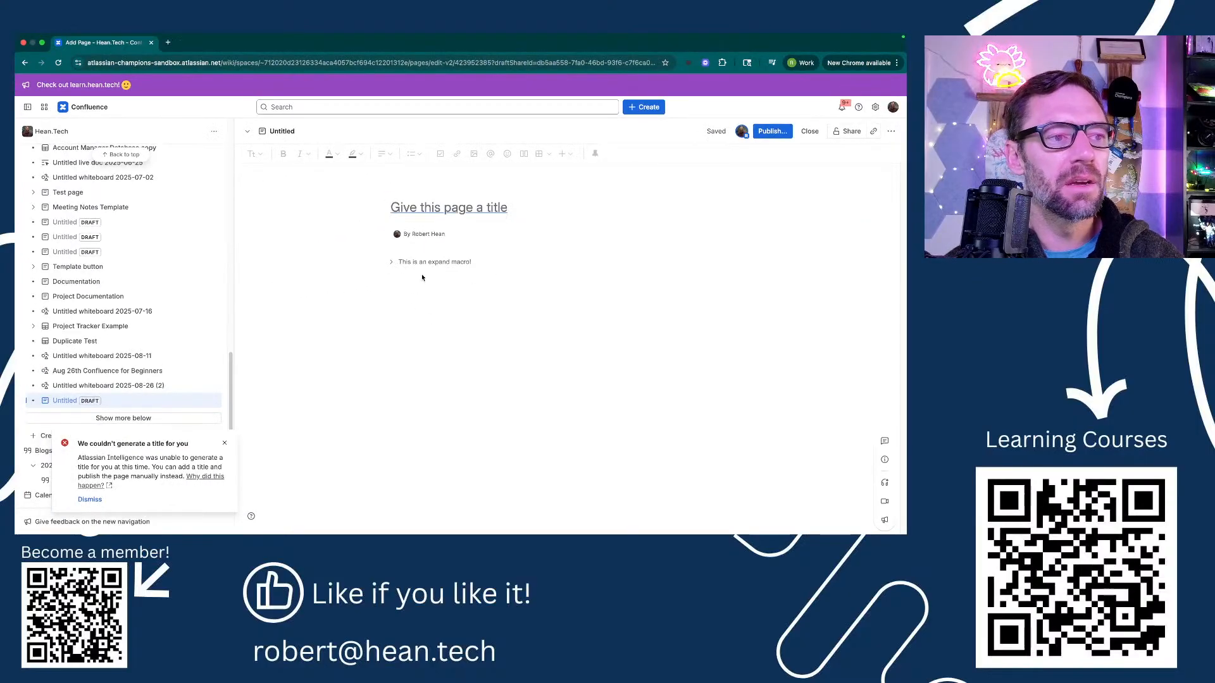
left_click(449, 207)
type("Macro Example")
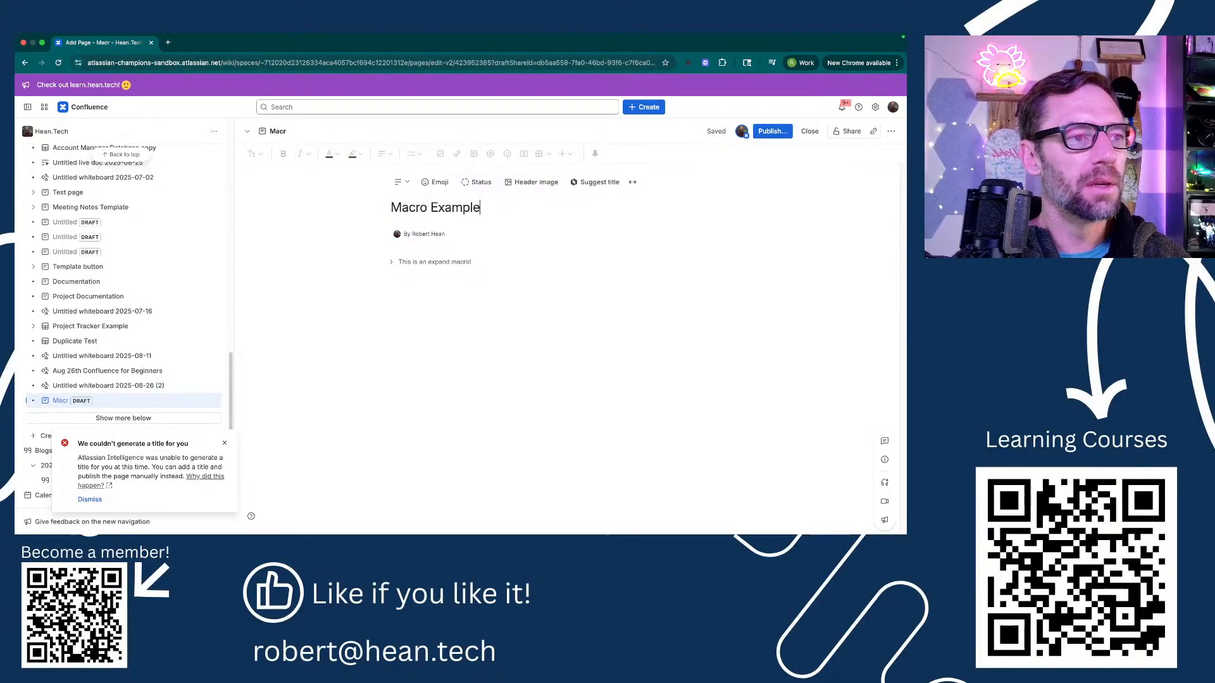
key("super+Return")
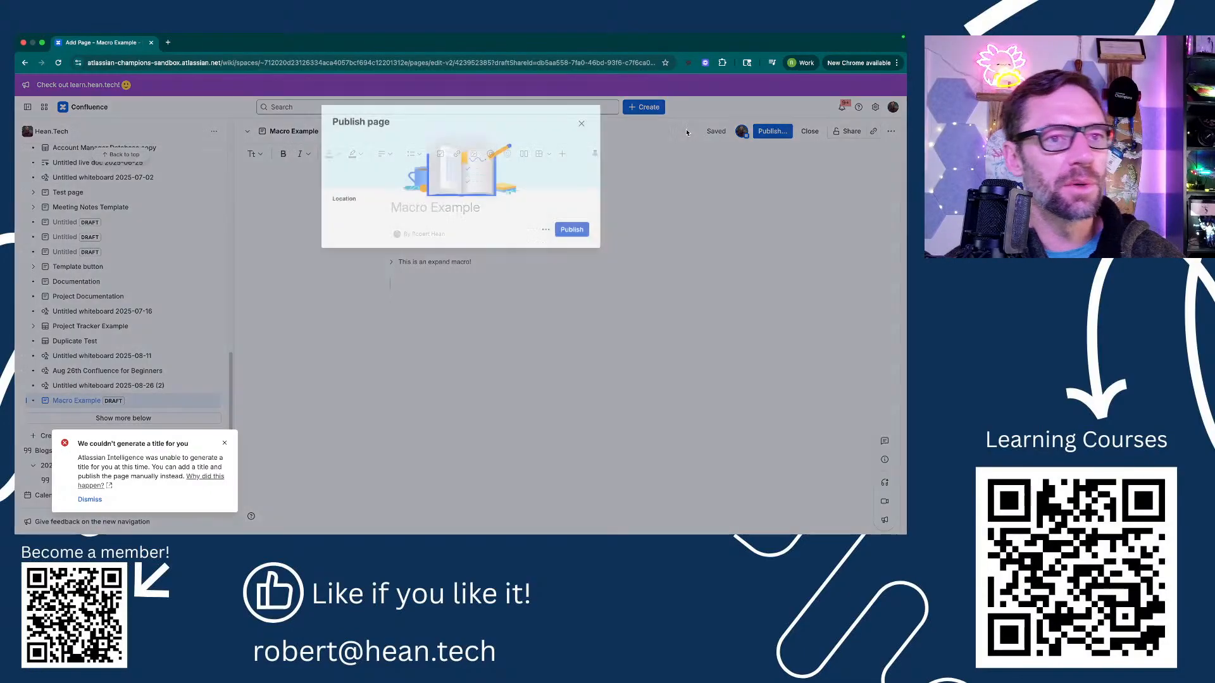
left_click(565, 284)
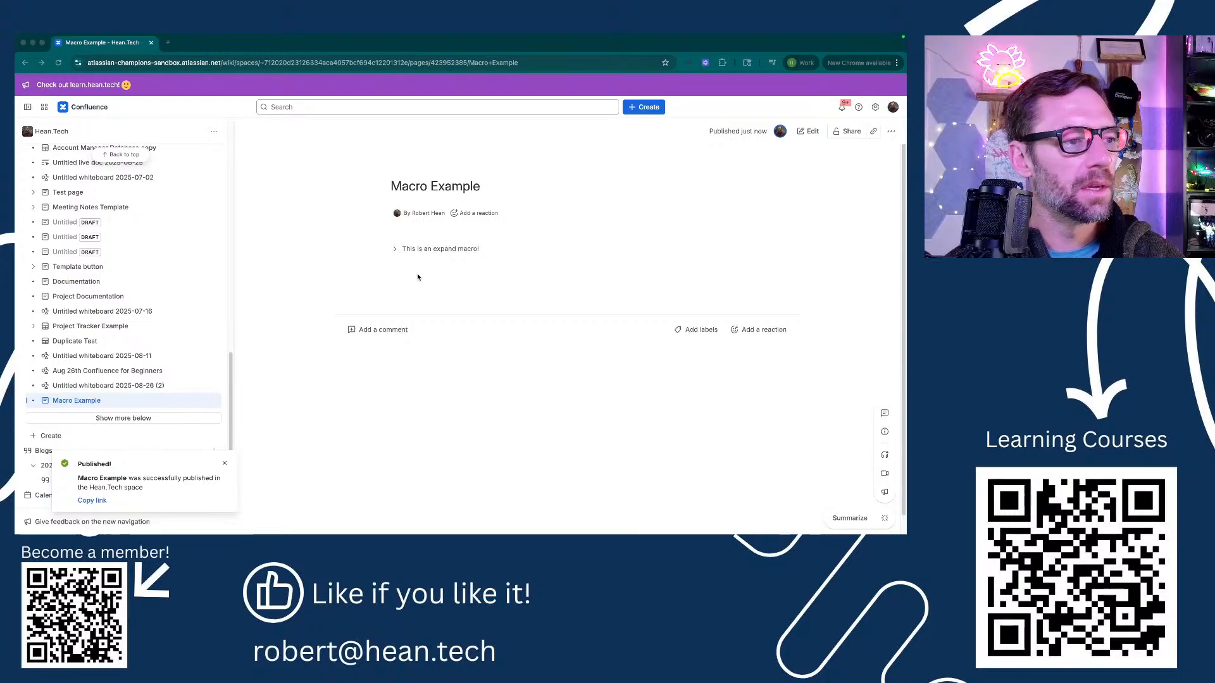
Step: Test expanding and collapsing the "This is an expand macro!" section on the published page
left_click(394, 251)
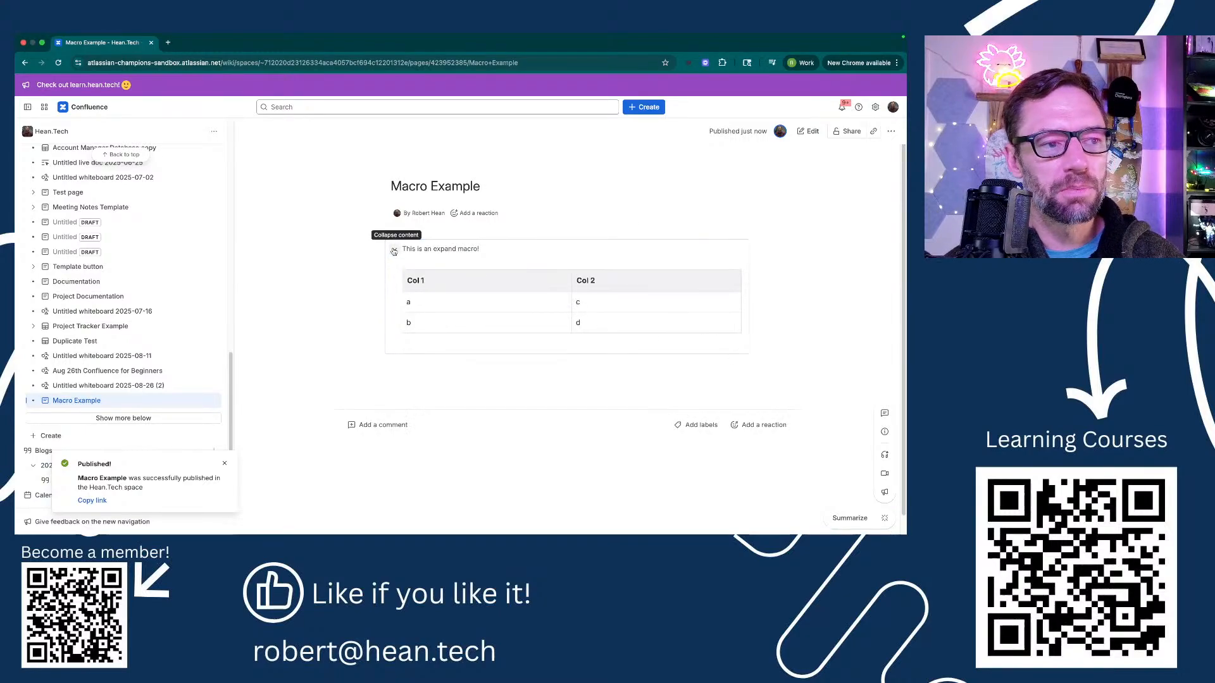
left_click(394, 250)
left_click(393, 250)
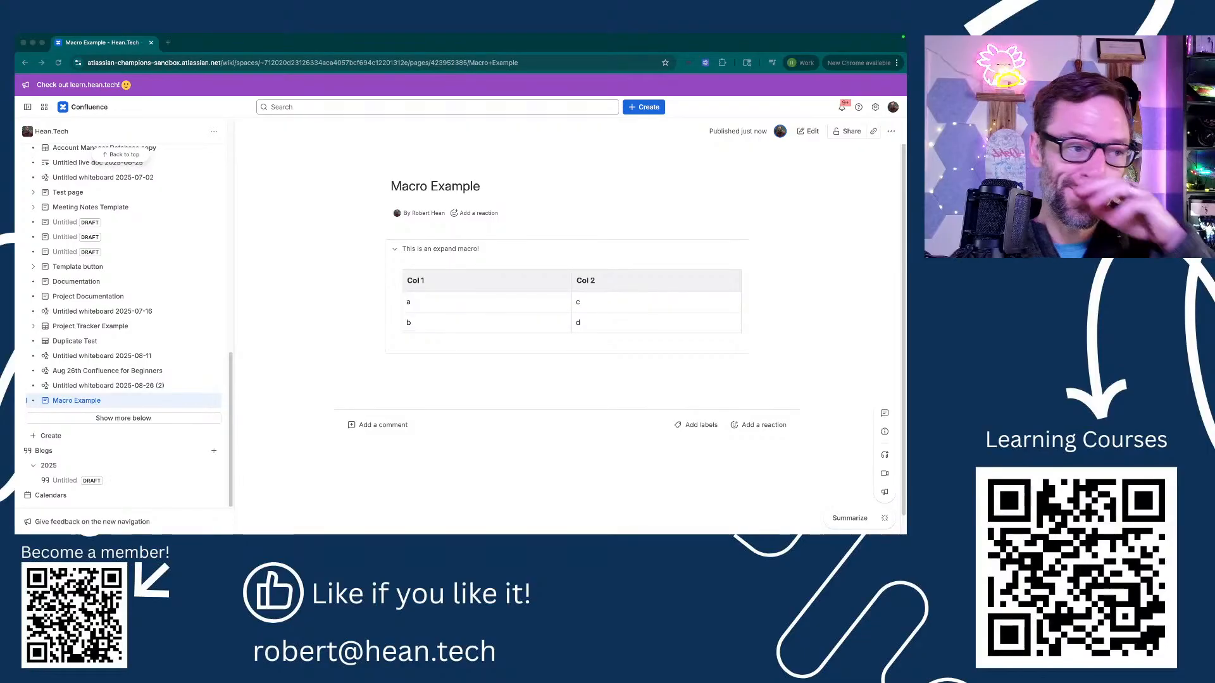
left_click(420, 254)
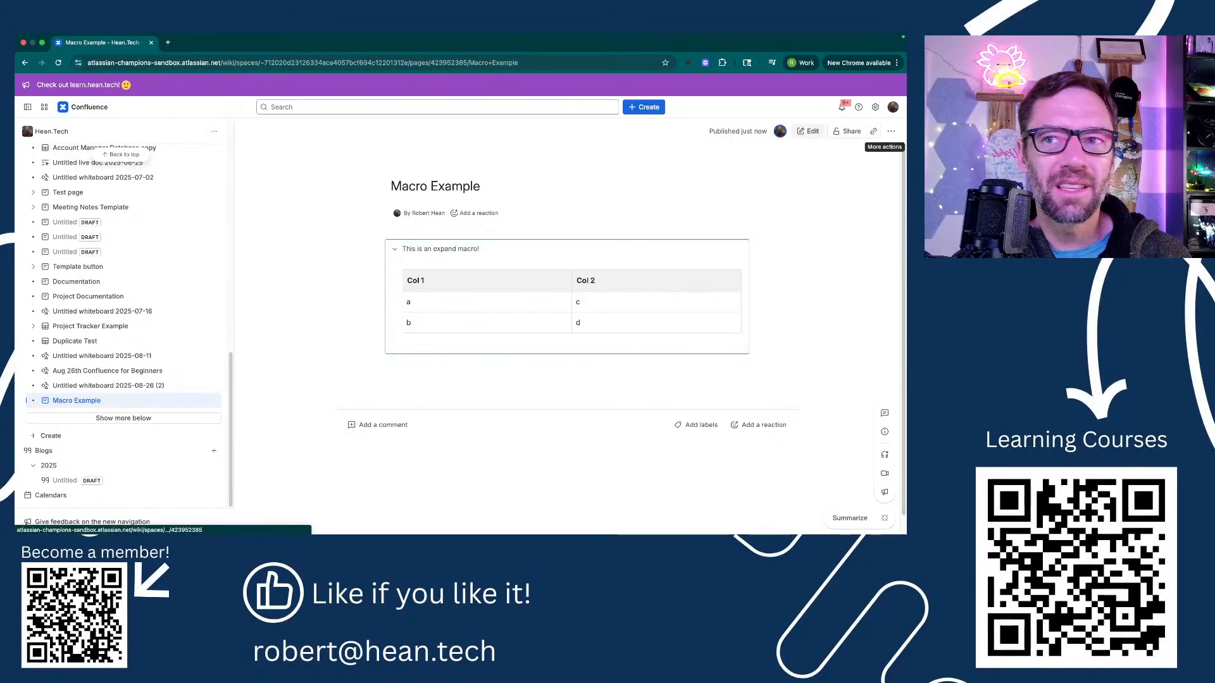
key("super+Tab")
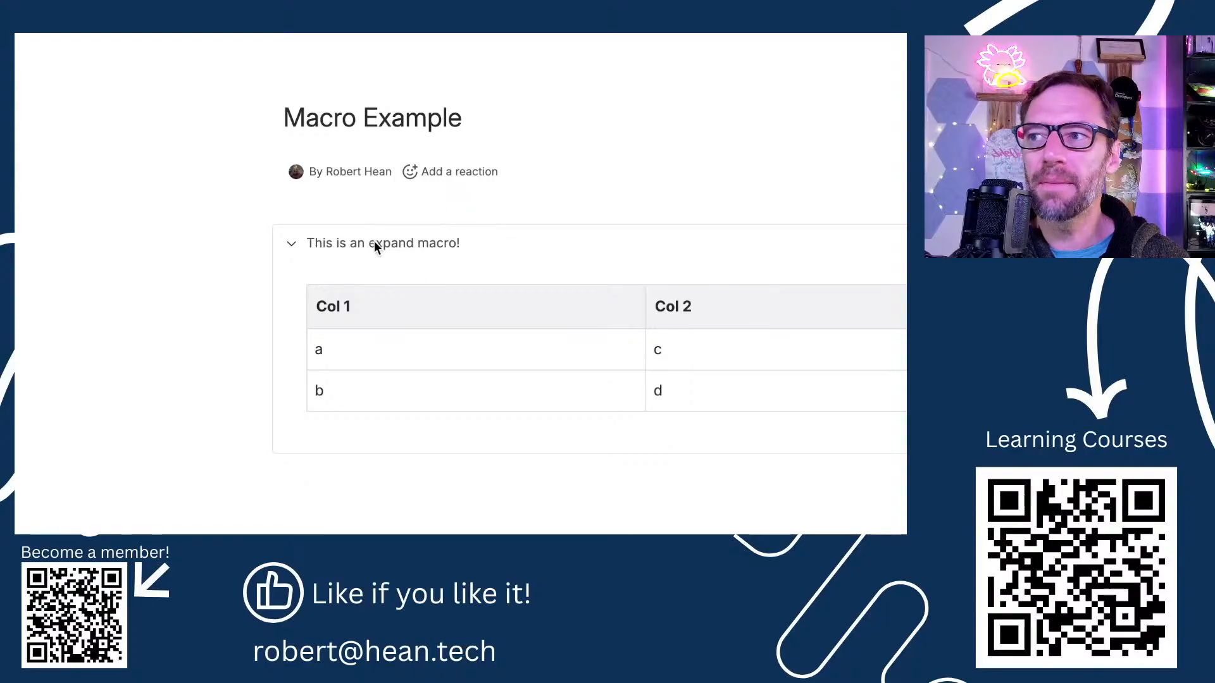
left_click(291, 244)
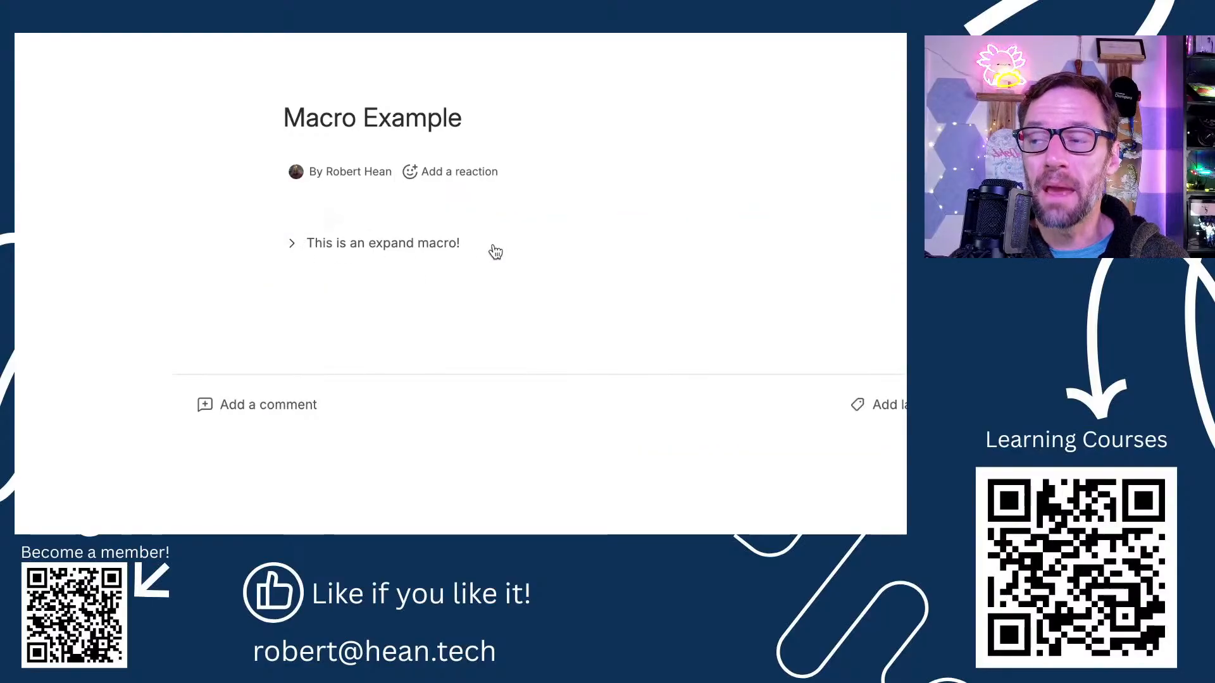
left_click(293, 247)
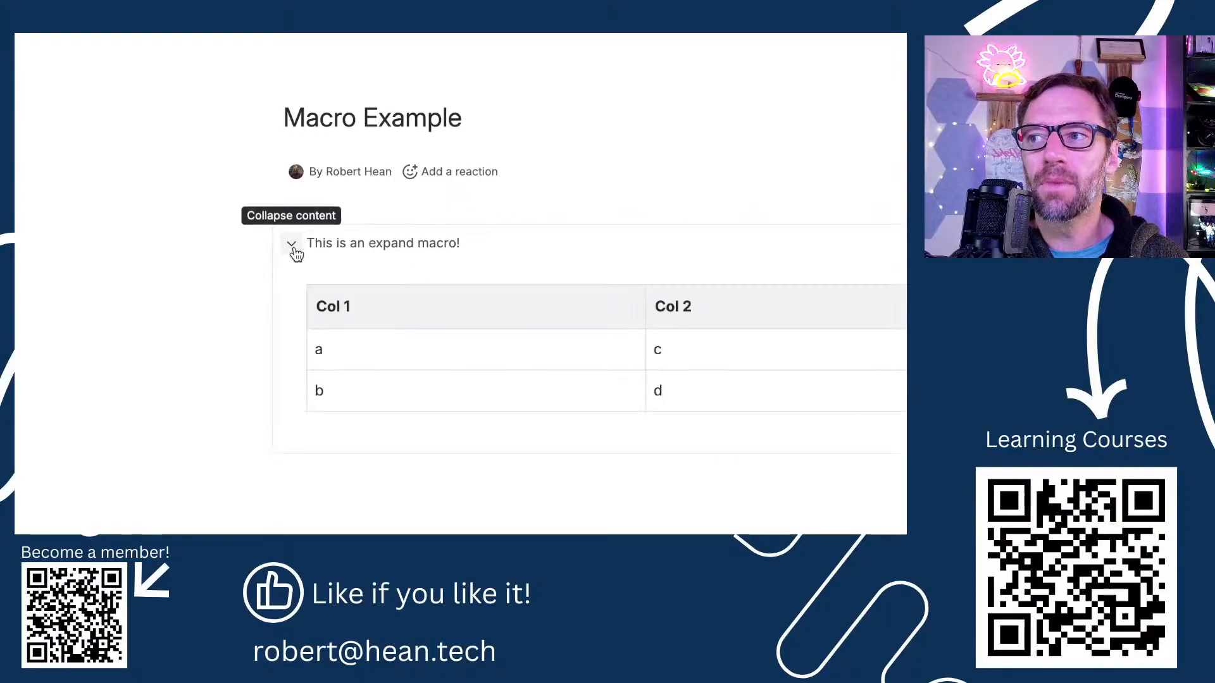
left_click(292, 242)
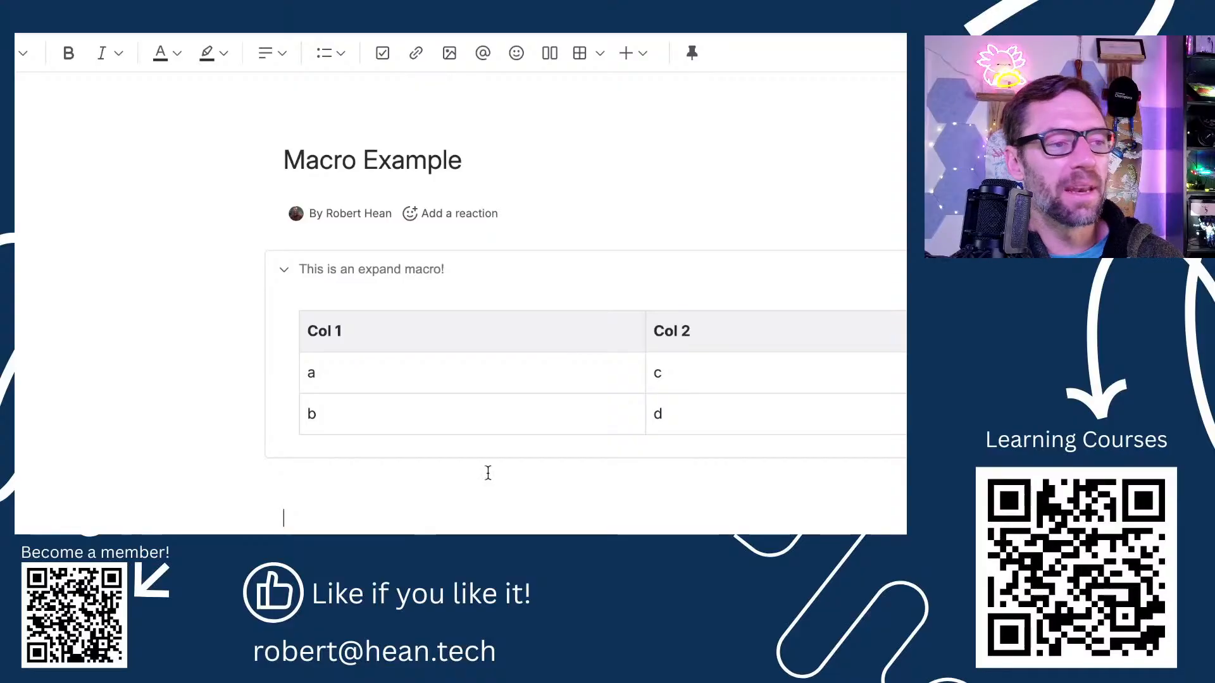
left_click(415, 316)
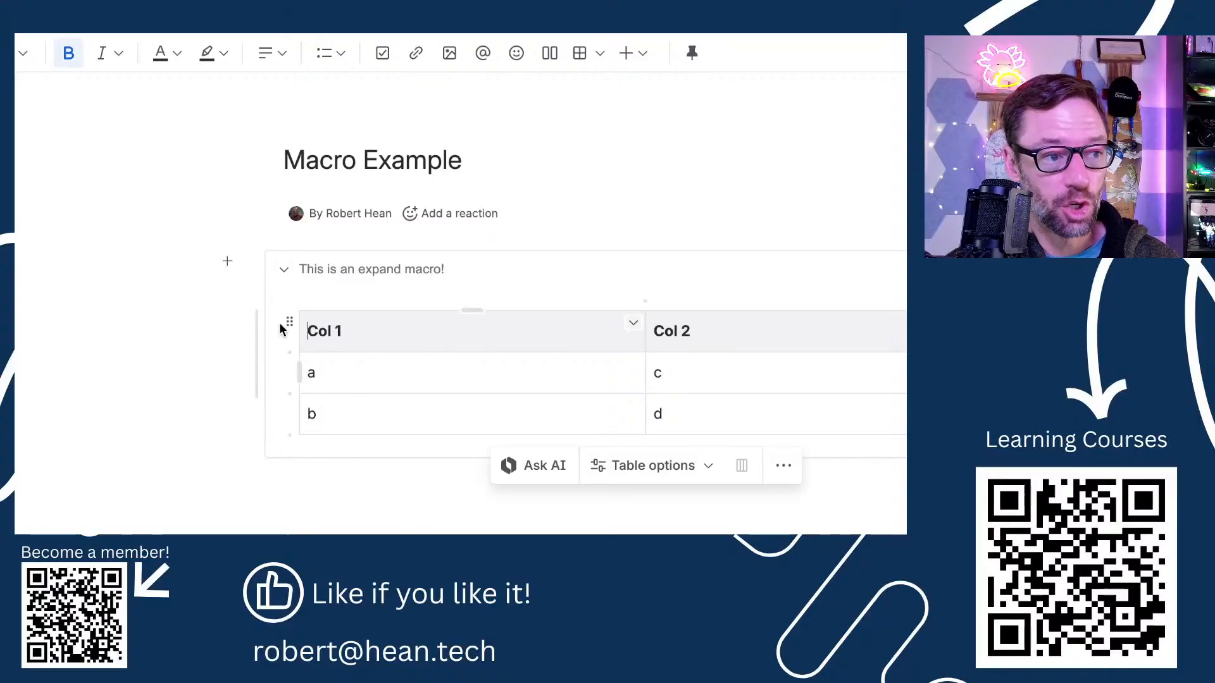
left_click(409, 519)
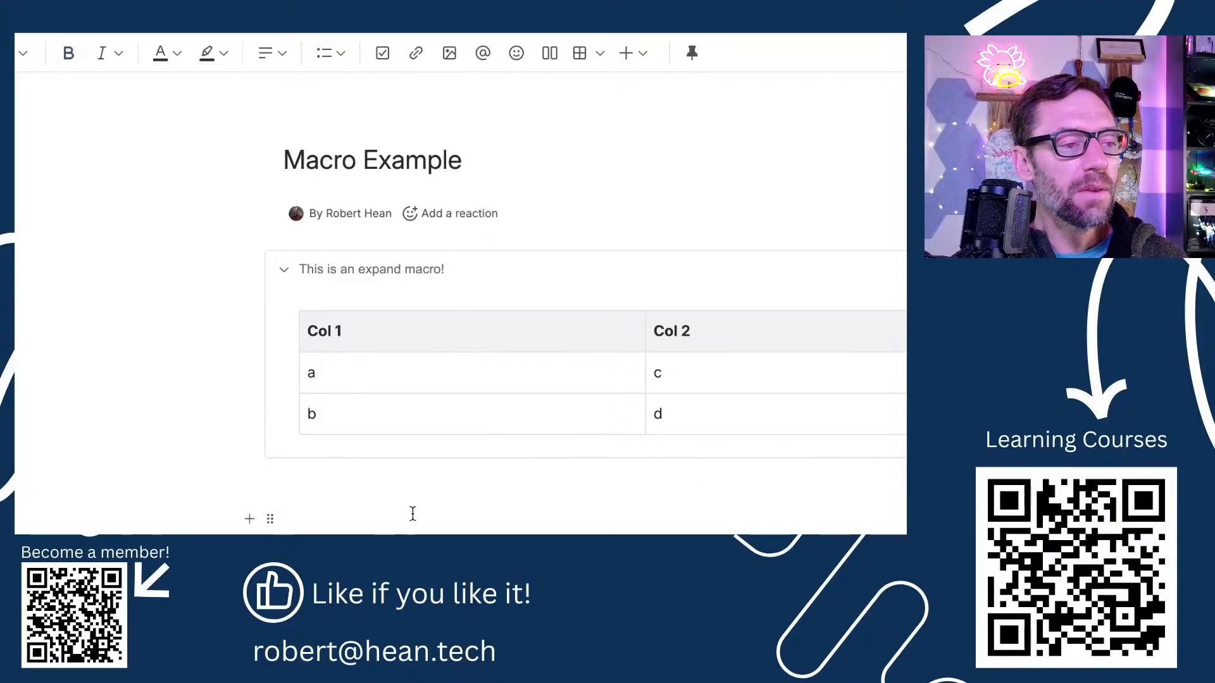
type("/")
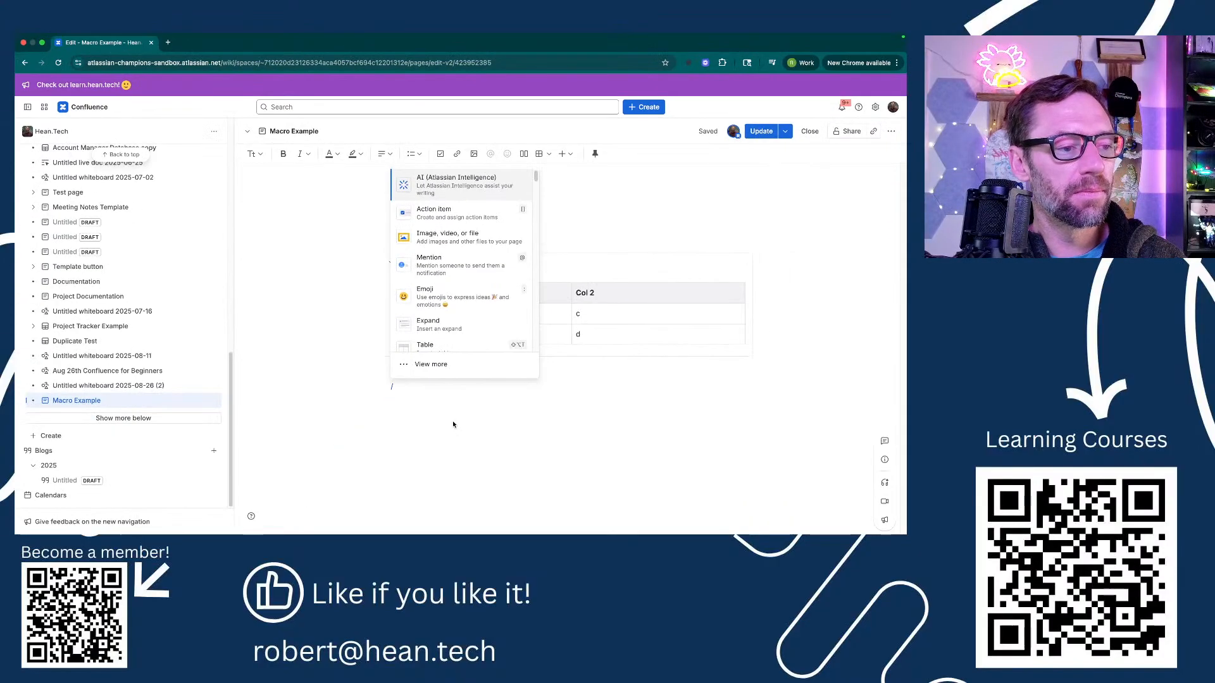
type("ta")
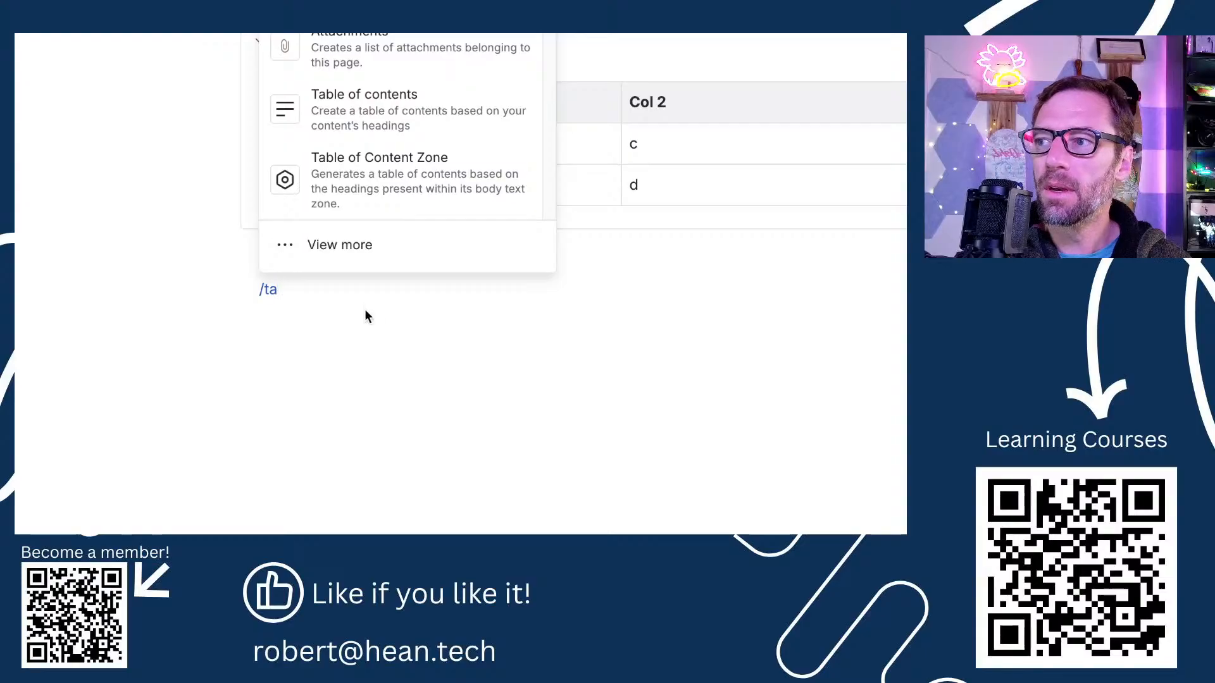
left_click(359, 306)
left_click_drag(356, 303, 249, 291)
type("/")
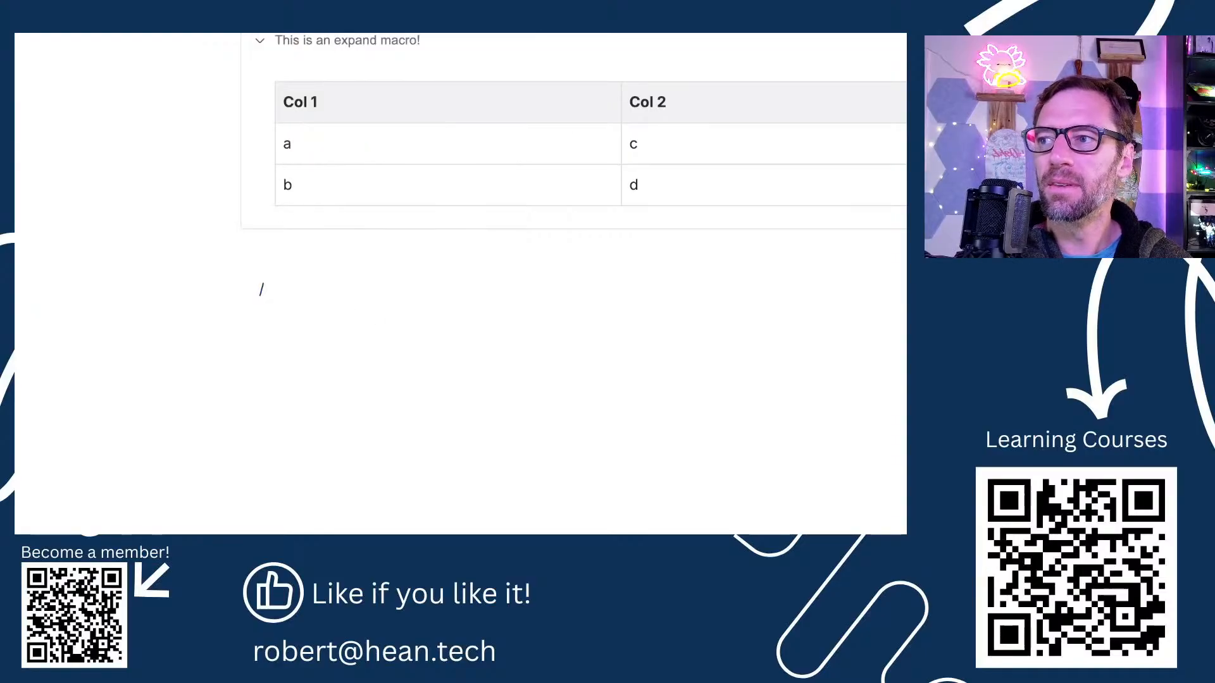
key("BackSpace")
key("BackSpace")
type("/")
key("BackSpace")
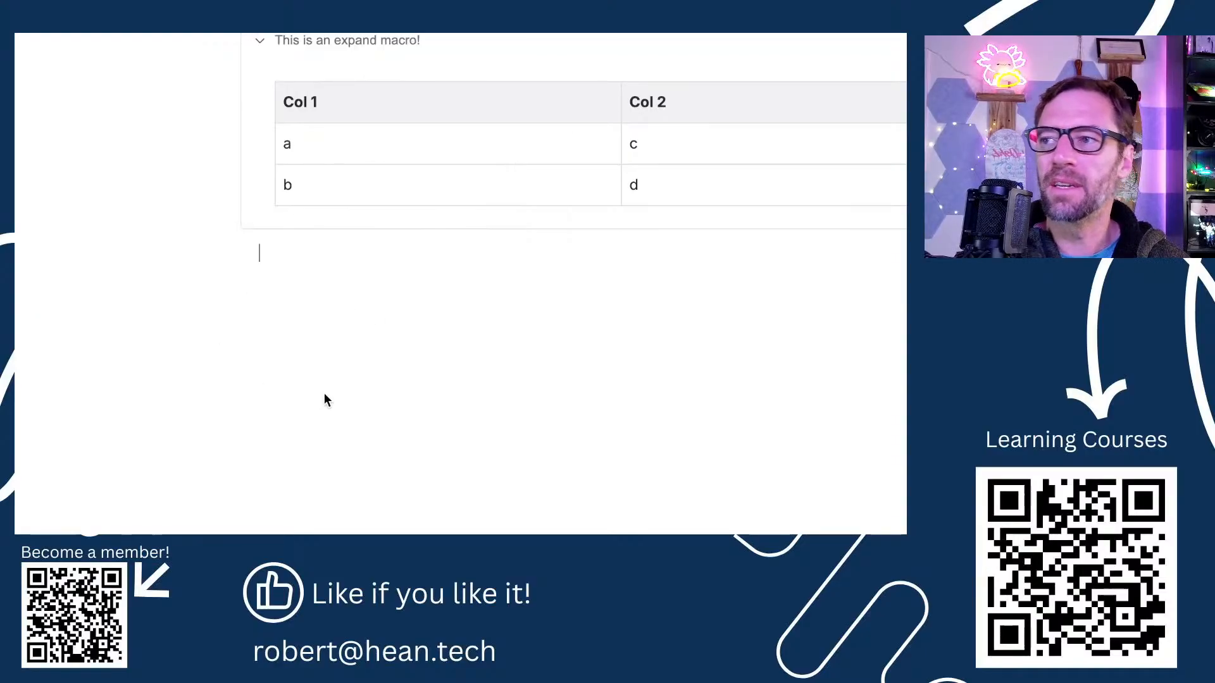
Step: Add about ten blank lines below the expand section to make room in the page body
key("Return")
key("Return")
key("Return")
key("Return")
key("Return")
key("Return")
key("Return")
key("Return")
key("Return")
key("Return")
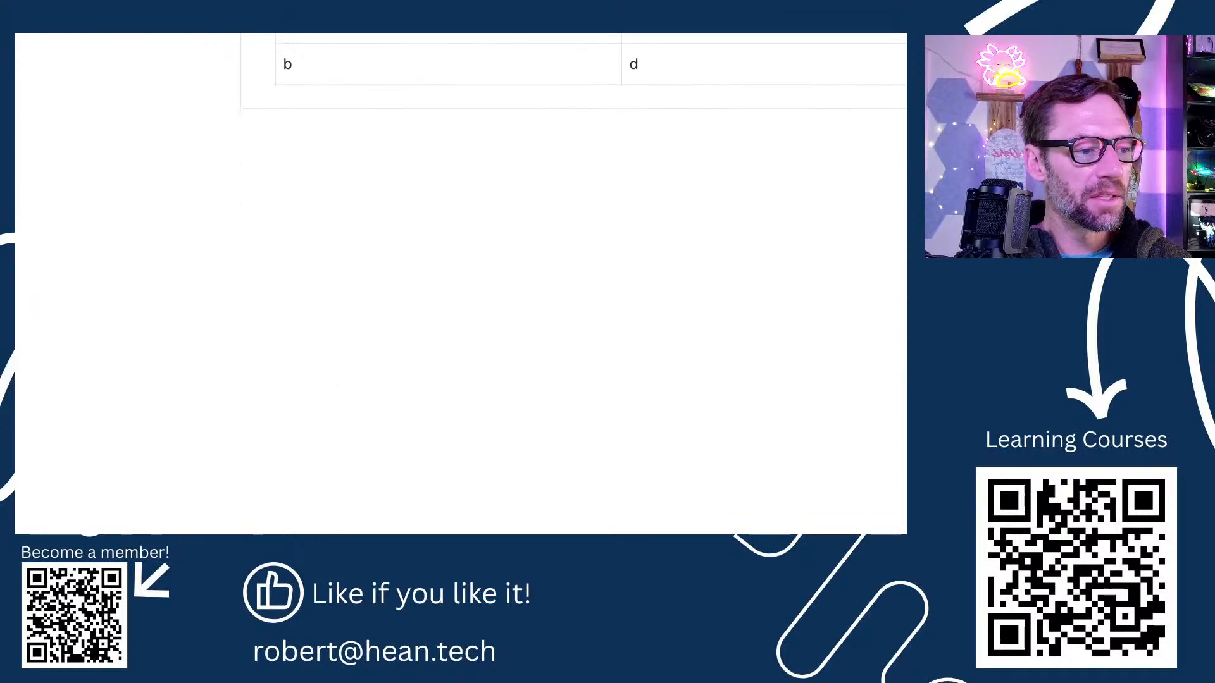
Step: Find the Table element with /table, try to change the 3 x 3 size selection in its grid, and cancel the insertion
left_click(287, 145)
type("/")
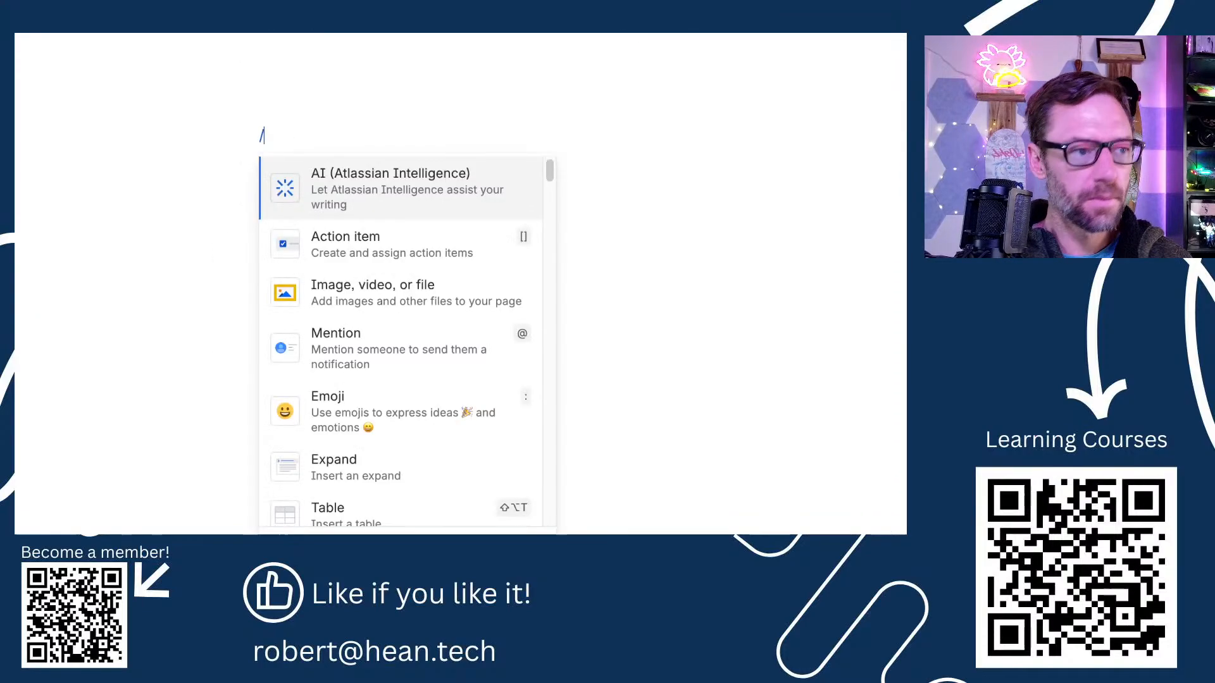
type("table")
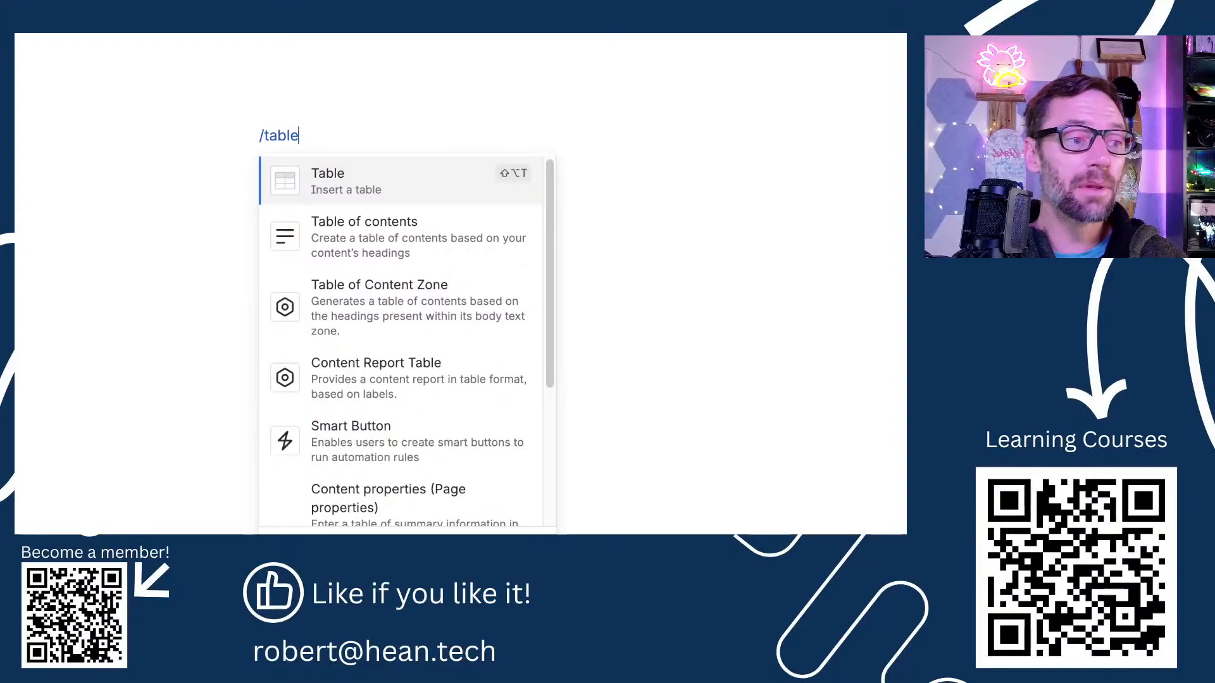
left_click(423, 180)
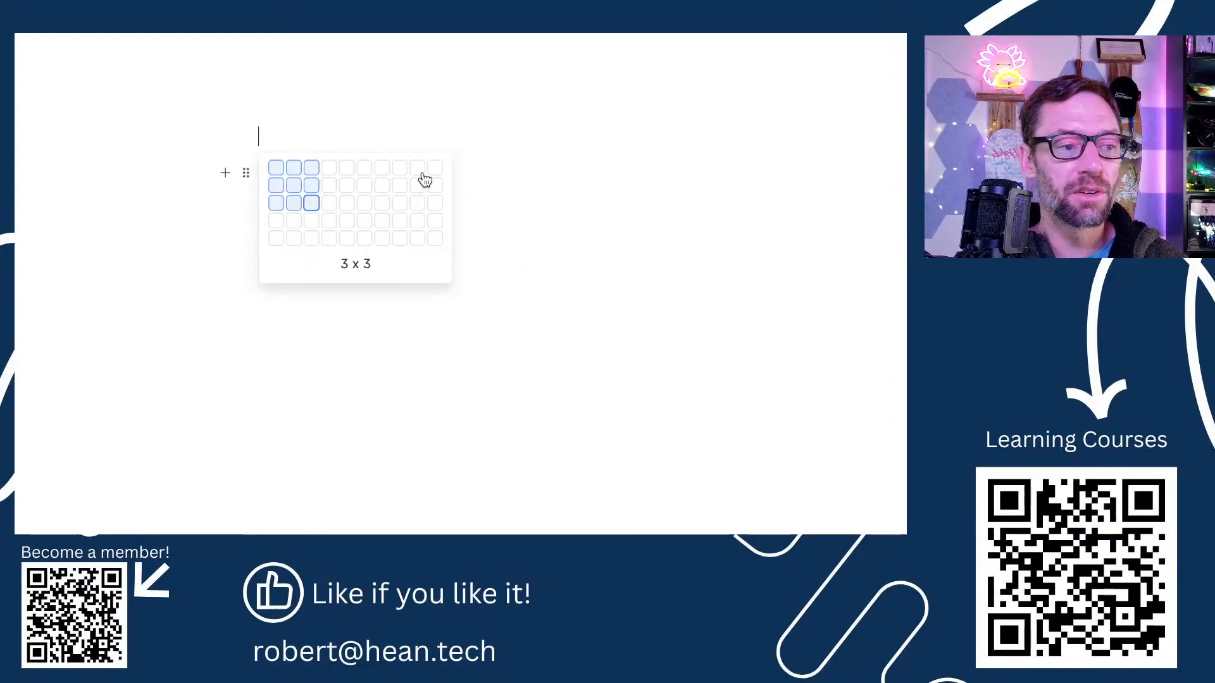
key("Left")
key("Up")
key("Up")
key("Right")
key("Right")
key("Left")
key("Down")
key("Down")
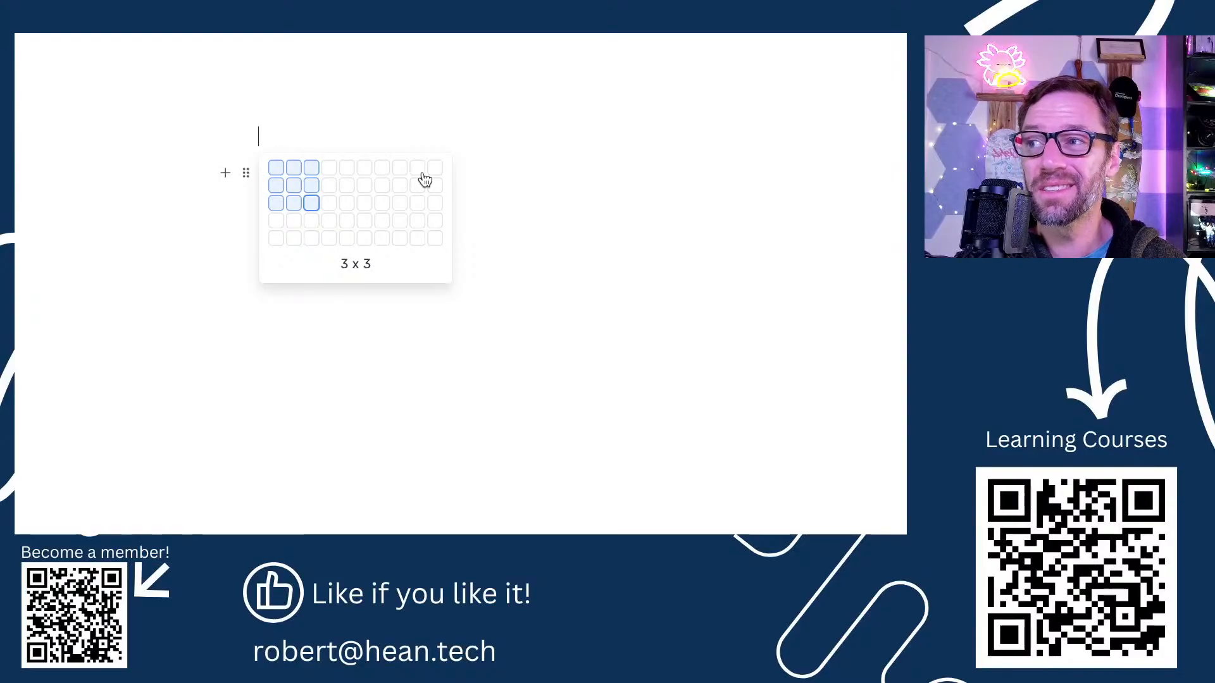
key("Right")
key("Up")
key("Left")
key("Escape")
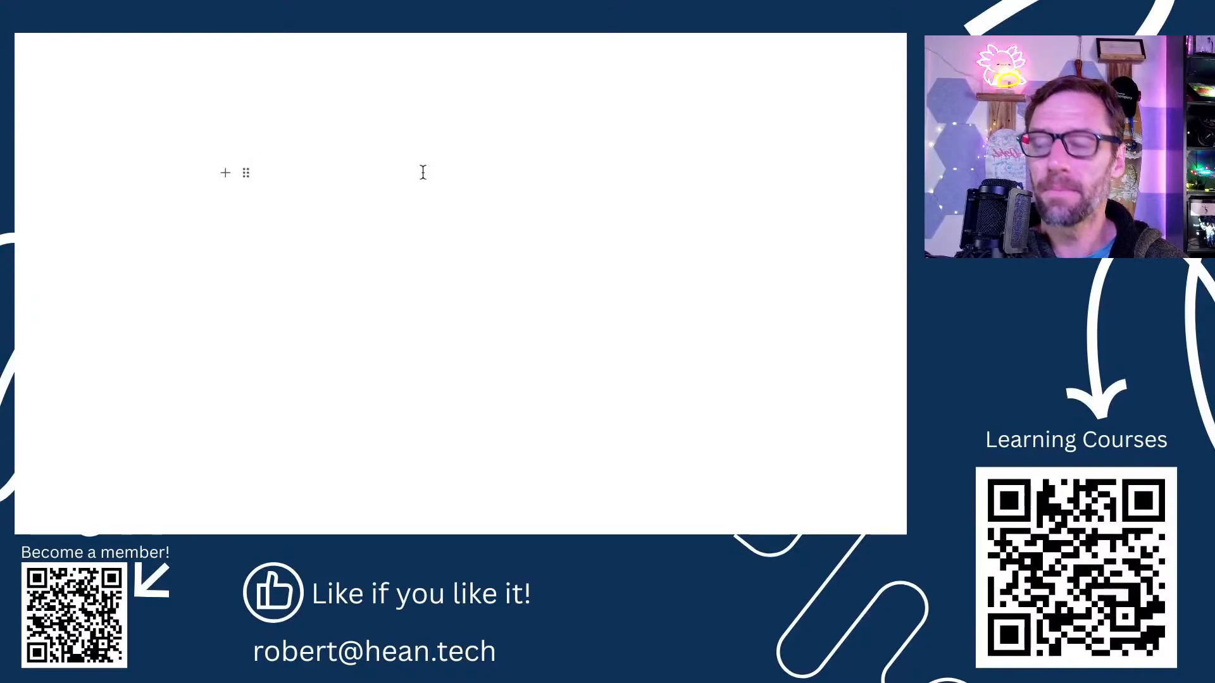
type("/sattu")
key("BackSpace")
key("BackSpace")
key("BackSpace")
key("BackSpace")
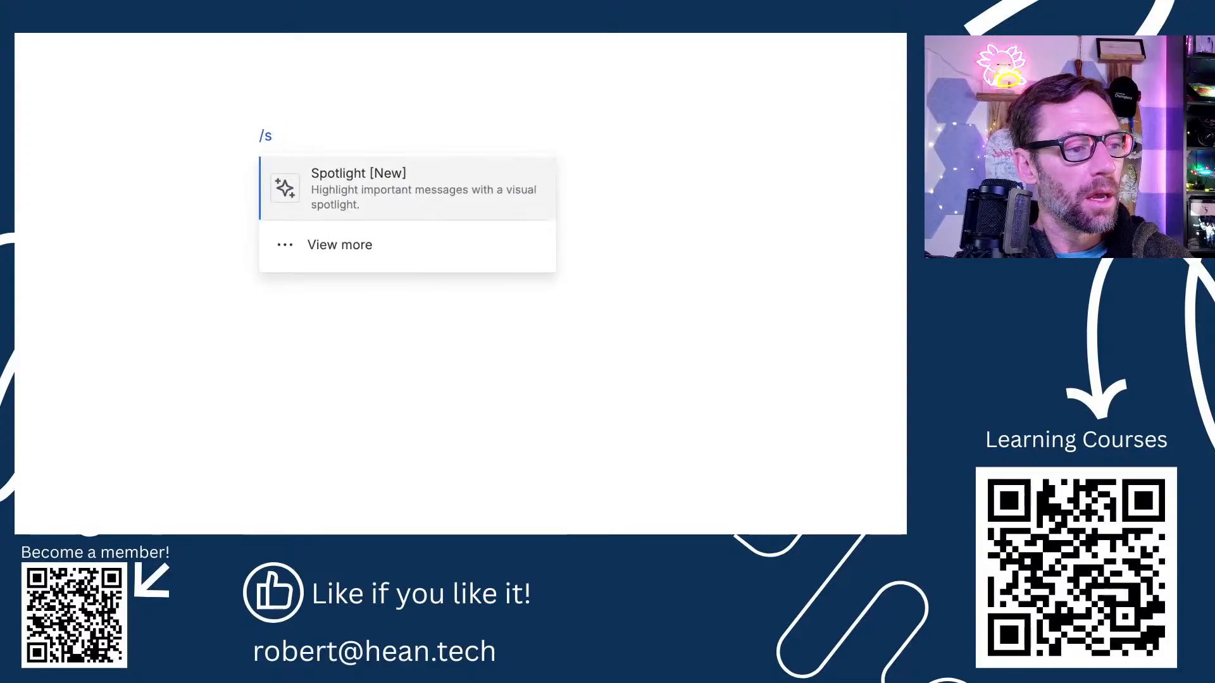
type("tatus")
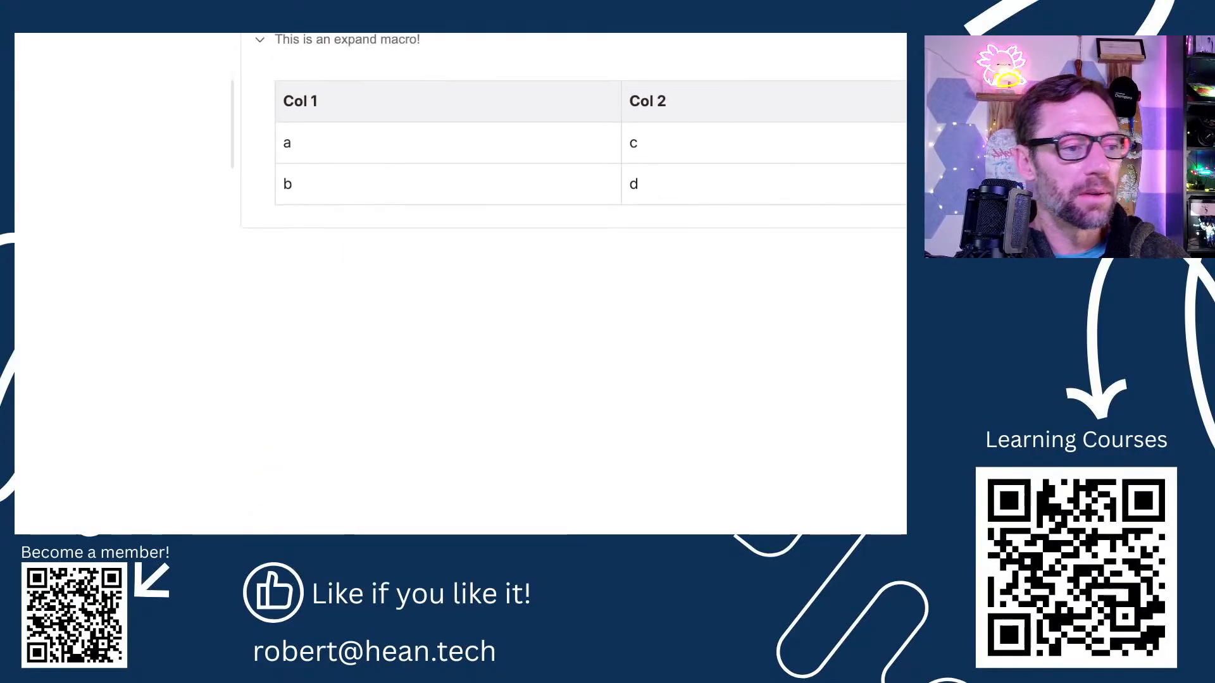
Step: Replace "a" in the first body row of the expand section's table with "Item 1"
left_click(303, 263)
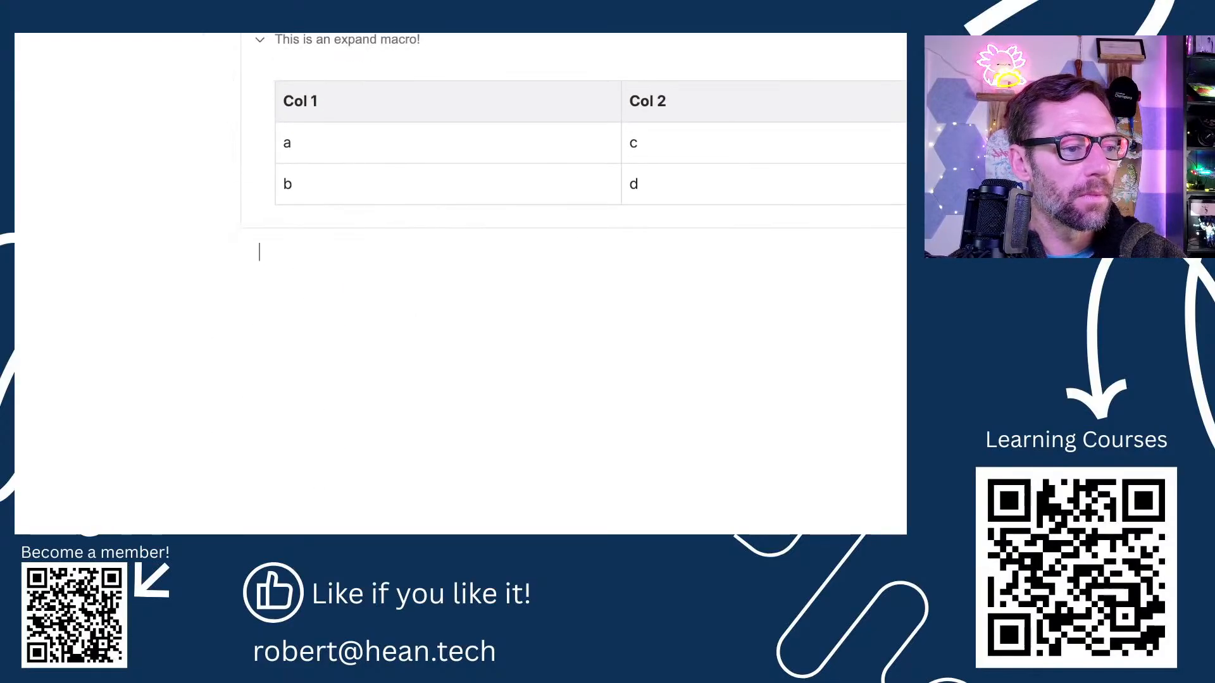
key("Up")
left_click(333, 152)
key("BackSpace")
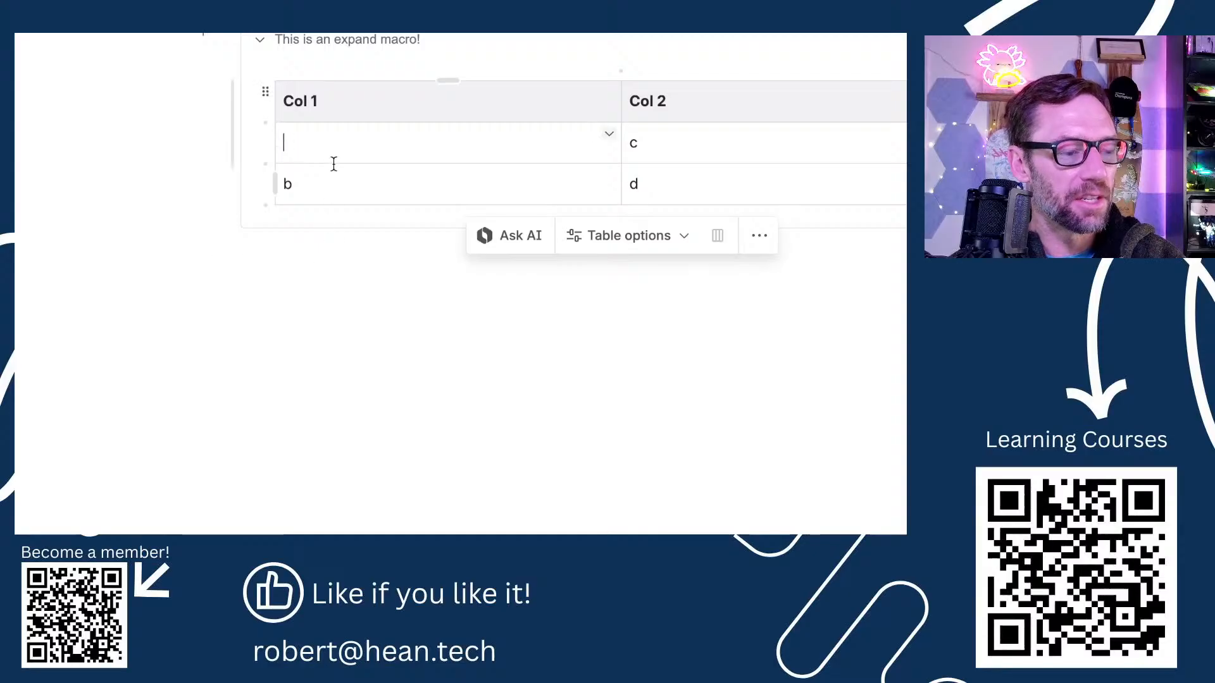
type("/")
key("BackSpace")
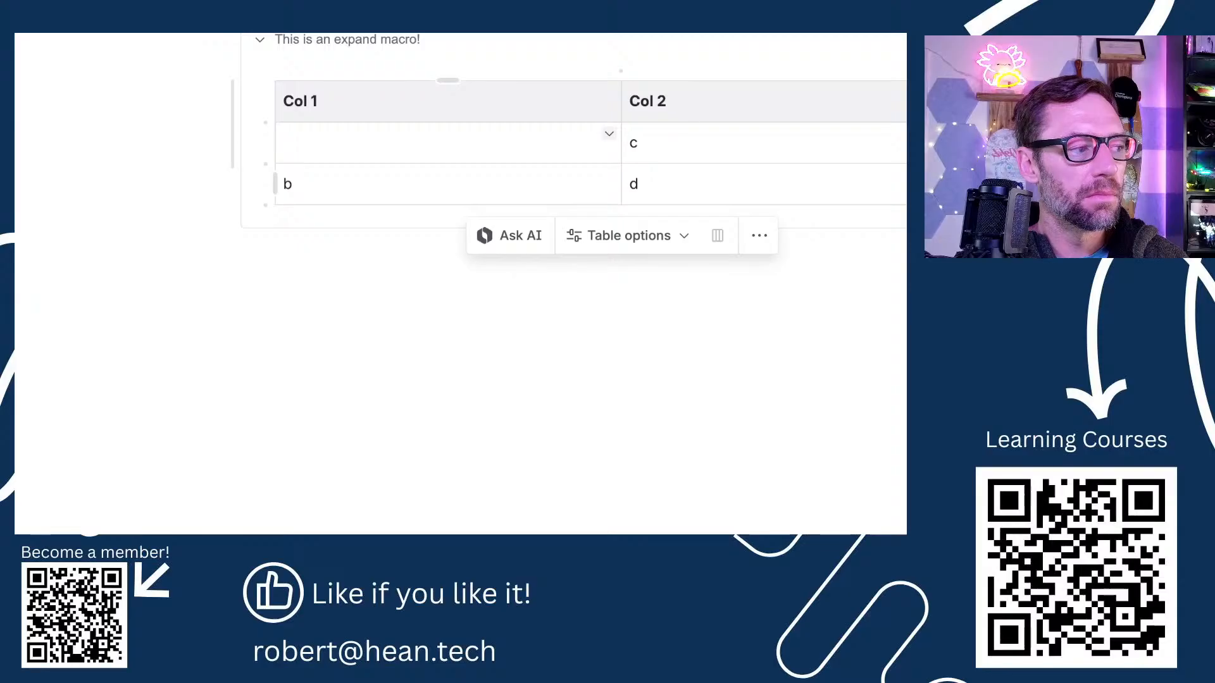
type("Item 1")
Step: Replace "c" in the Item 1 row with a grey PENDING status using the /status command
left_click(716, 145)
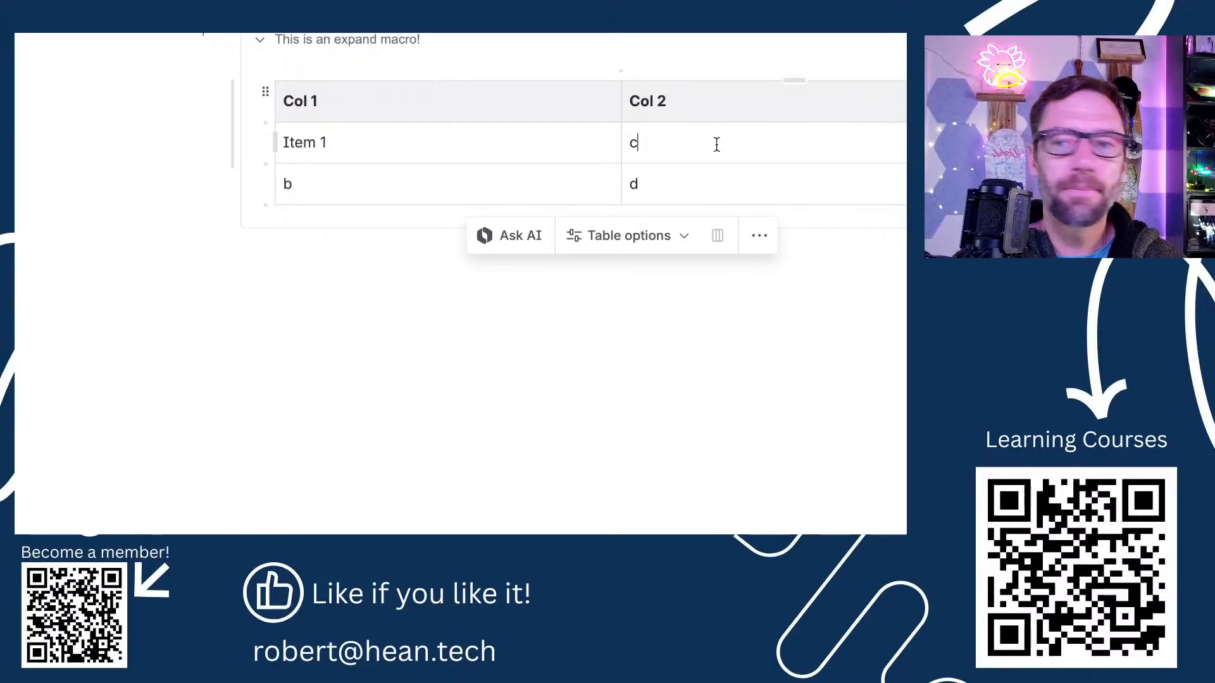
key("BackSpace")
type("/status")
key("Return")
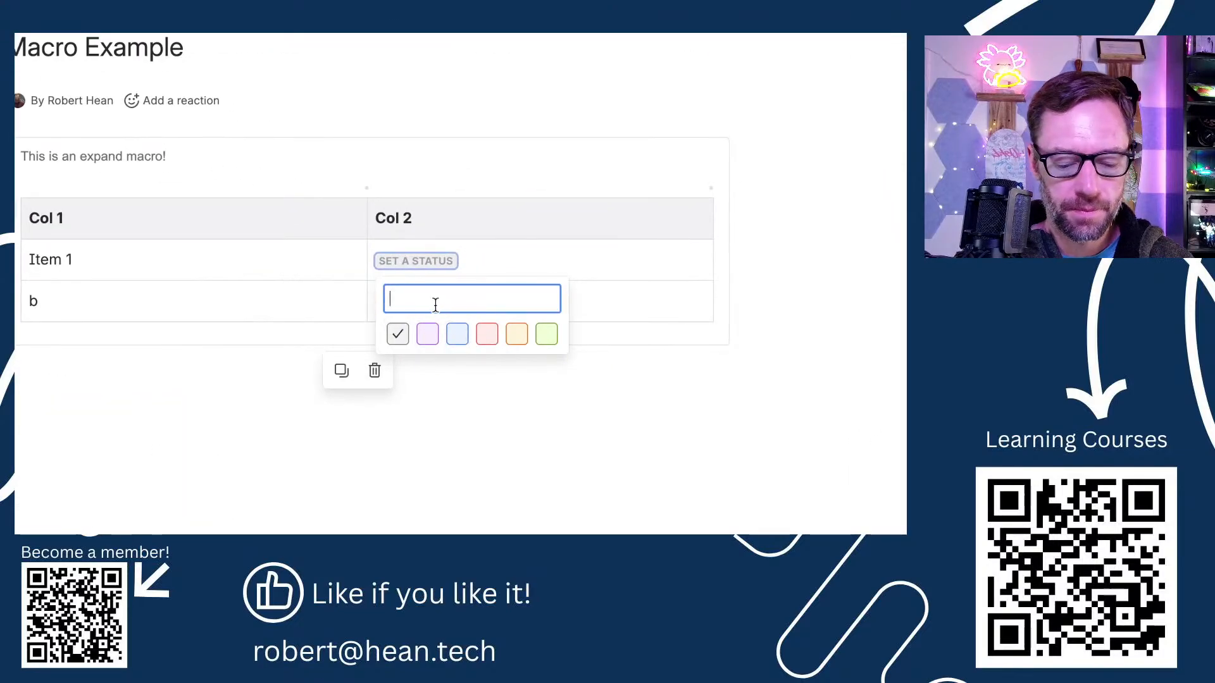
type("PENDING")
Step: Replace "b" in the second body row of the table with "Item 2"
left_click(266, 300)
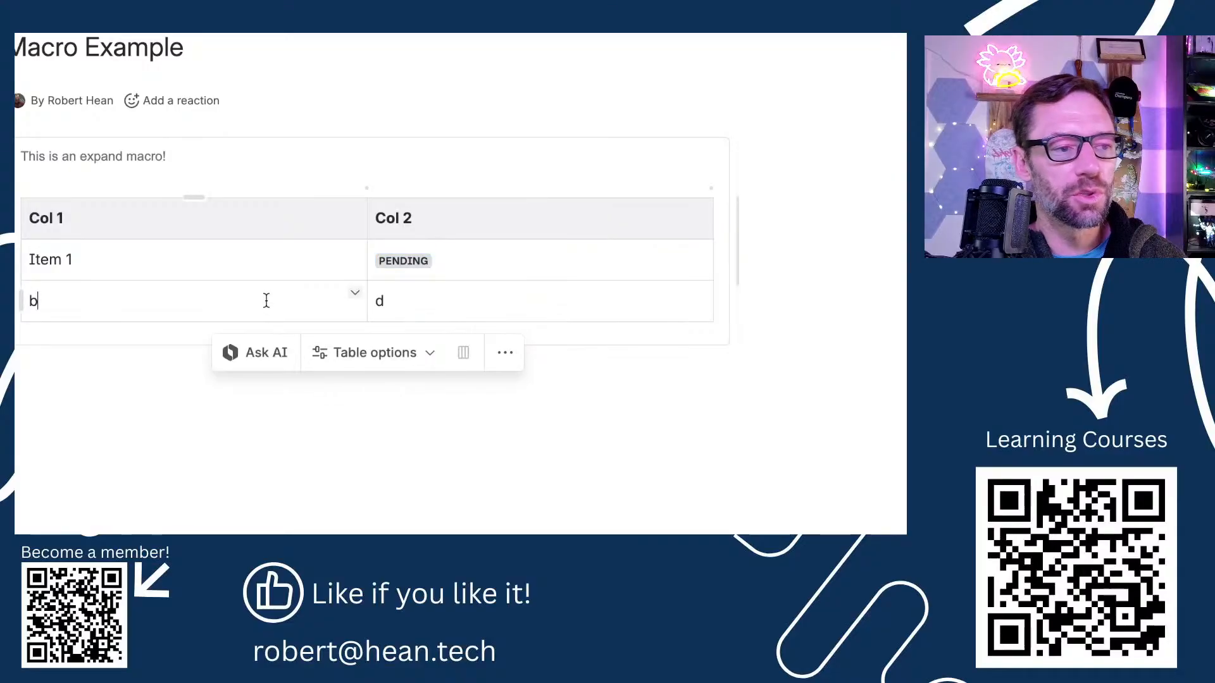
key("BackSpace")
type("Item 2")
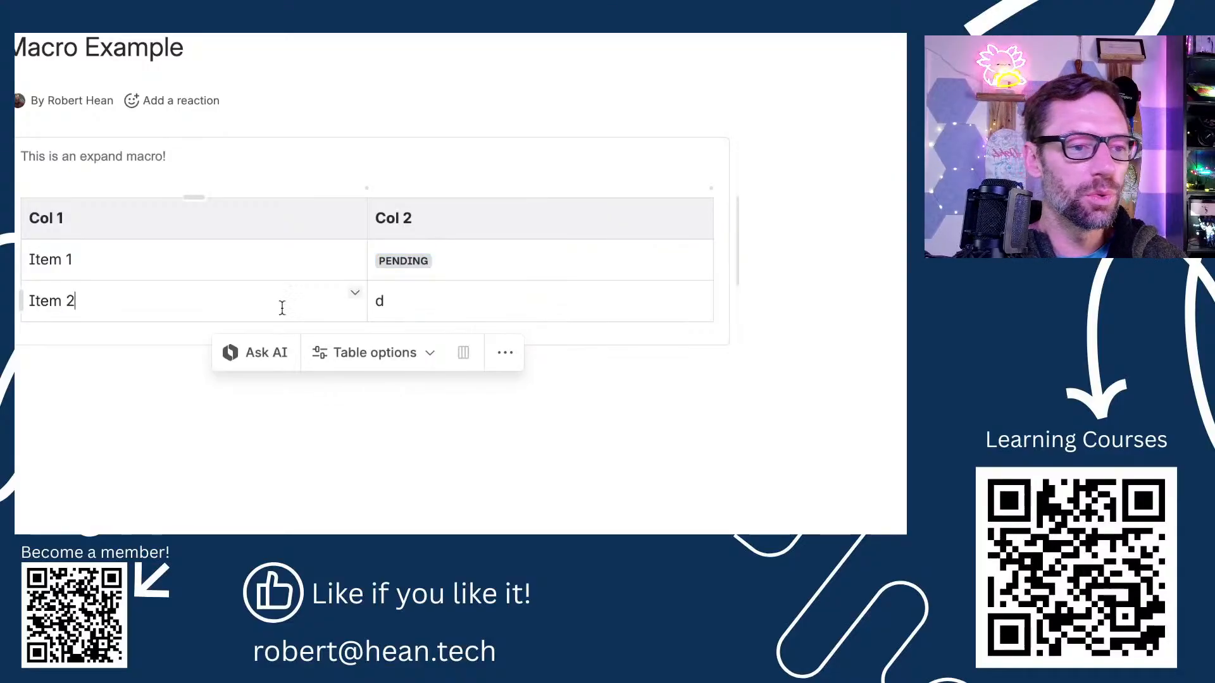
Step: Replace "d" in the Item 2 row with a green status labelled DONE
left_click(466, 306)
key("BackSpace")
type("/stat")
key("Return")
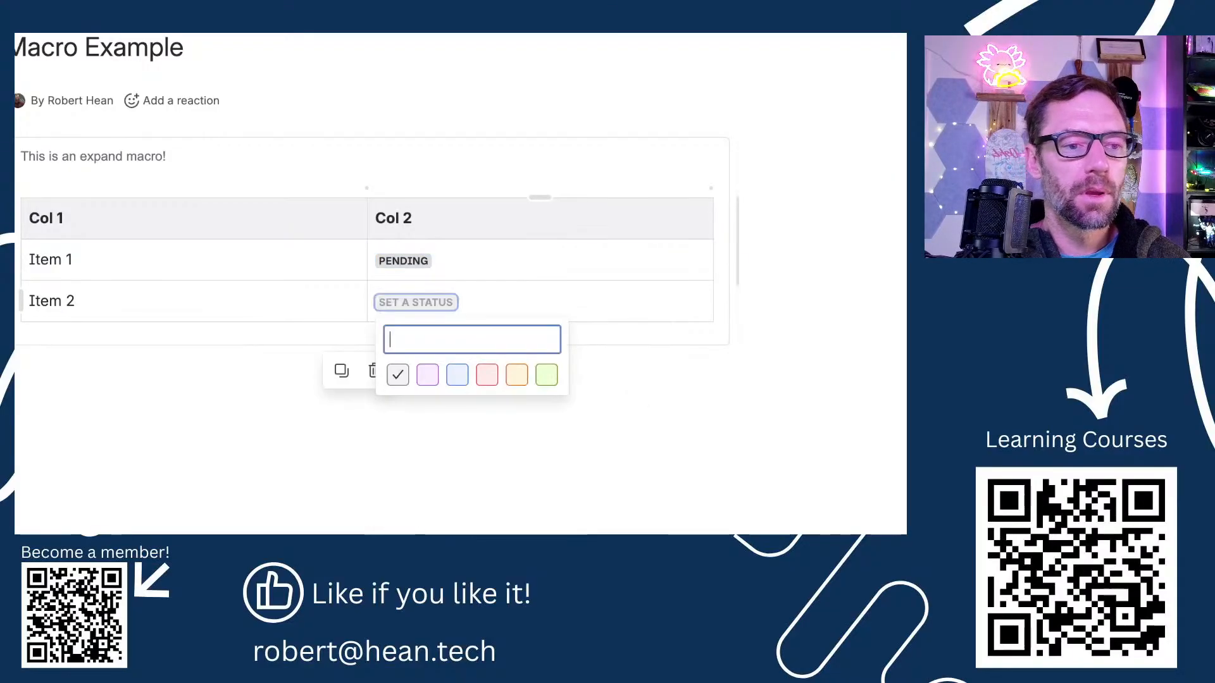
left_click(546, 375)
type("DONE")
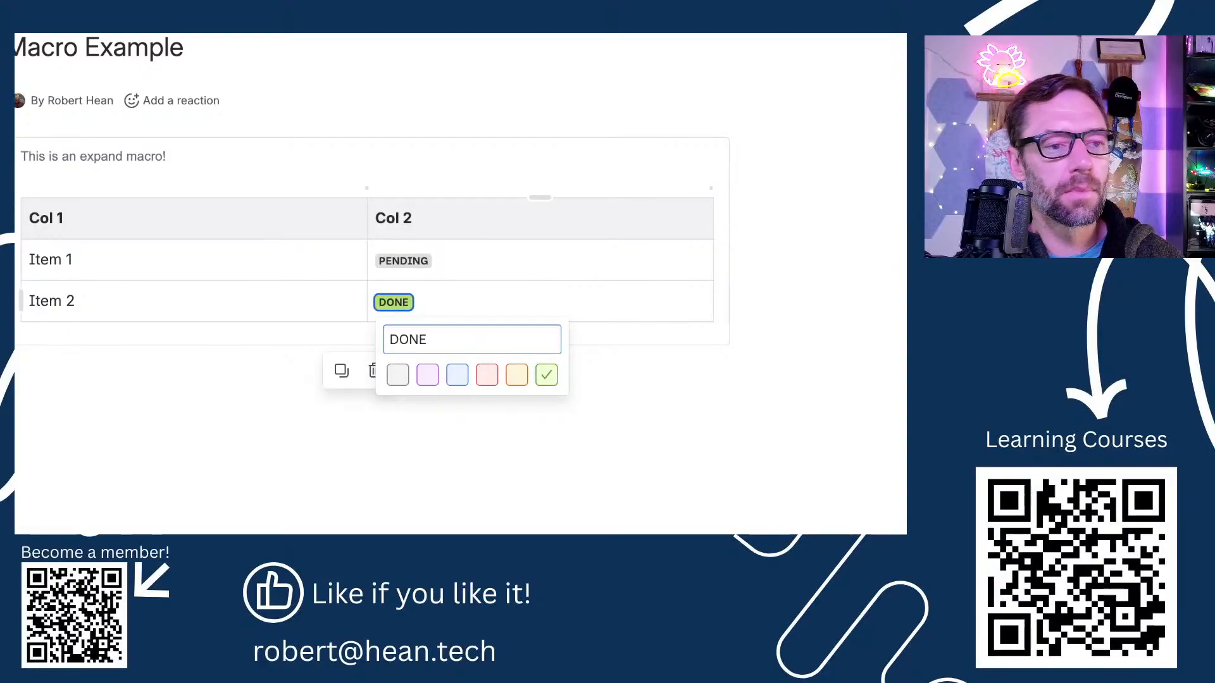
key("Return")
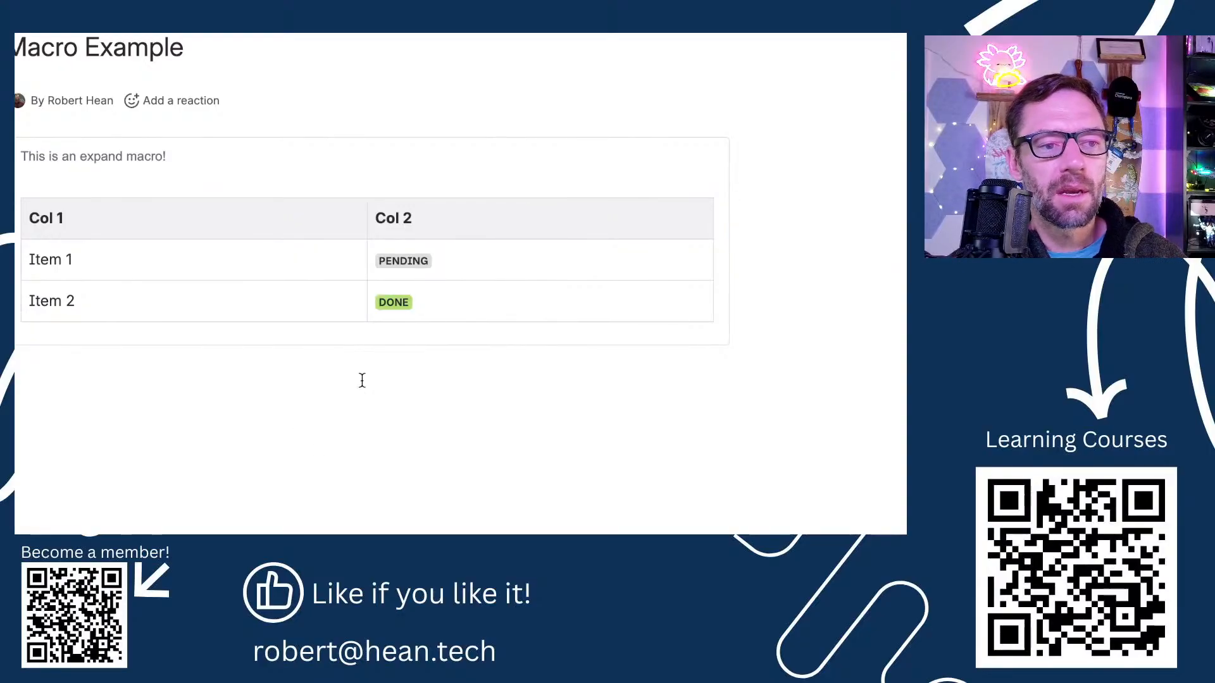
Step: Replace the PENDING status in the Item 1 row with a copy of the DONE status
left_click(404, 303)
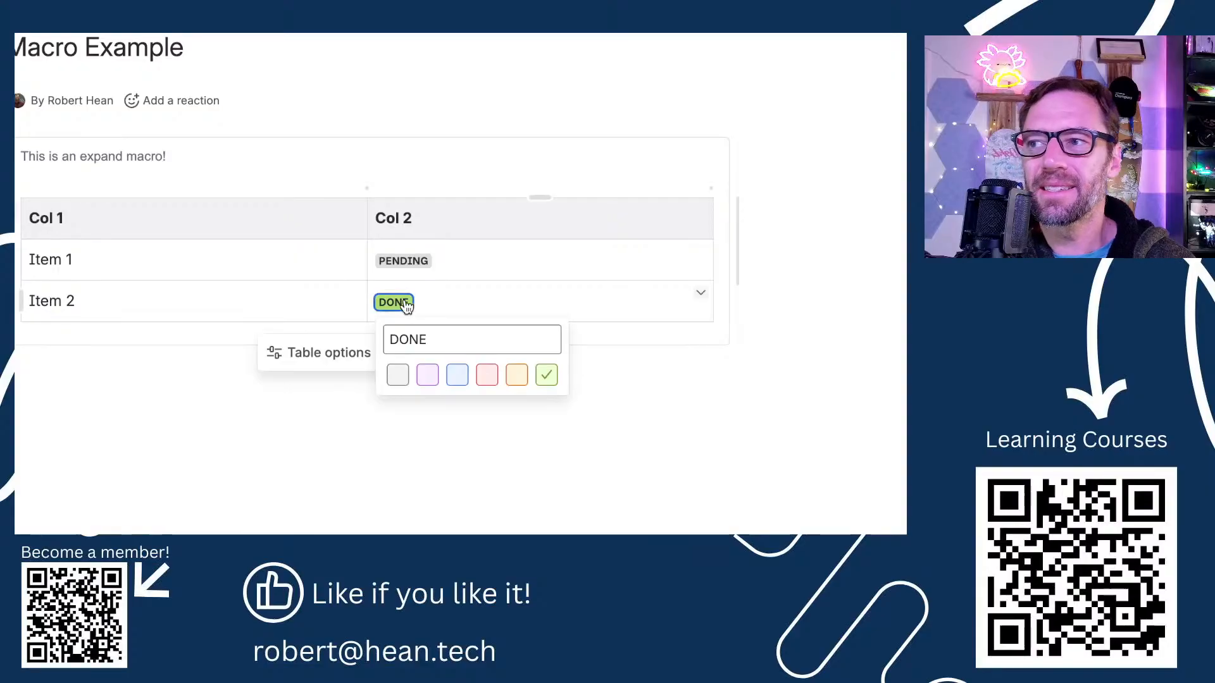
left_click(486, 291)
left_click(477, 261)
key("BackSpace")
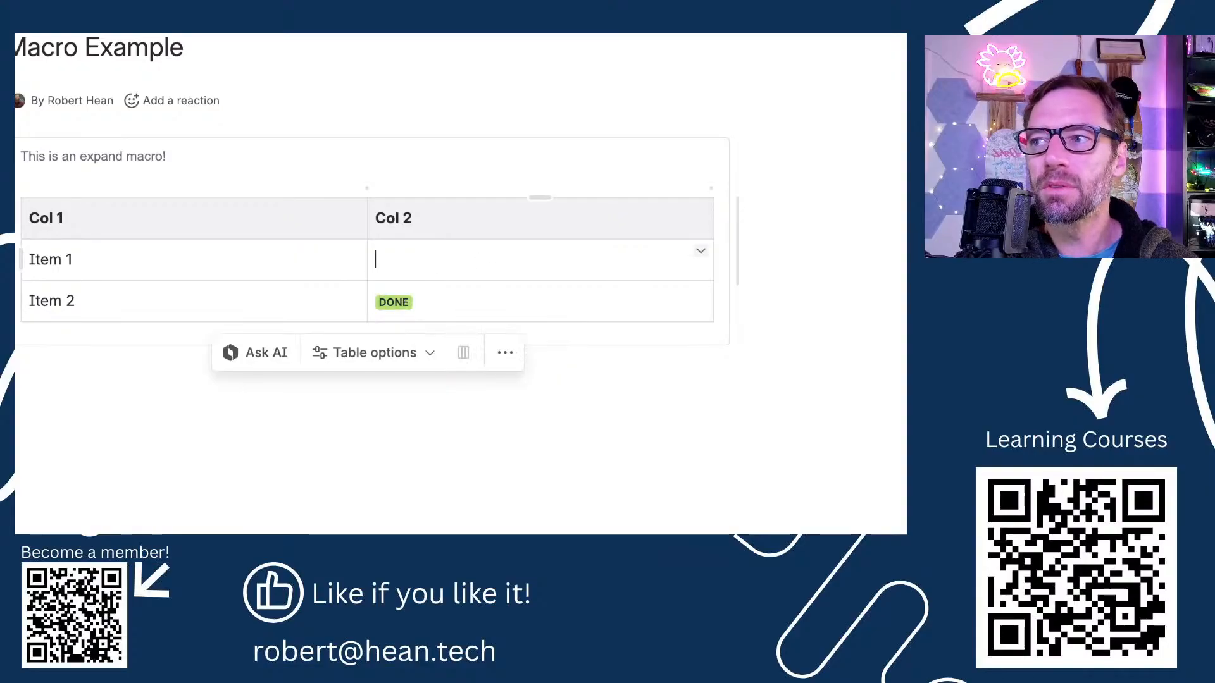
key("ctrl+v")
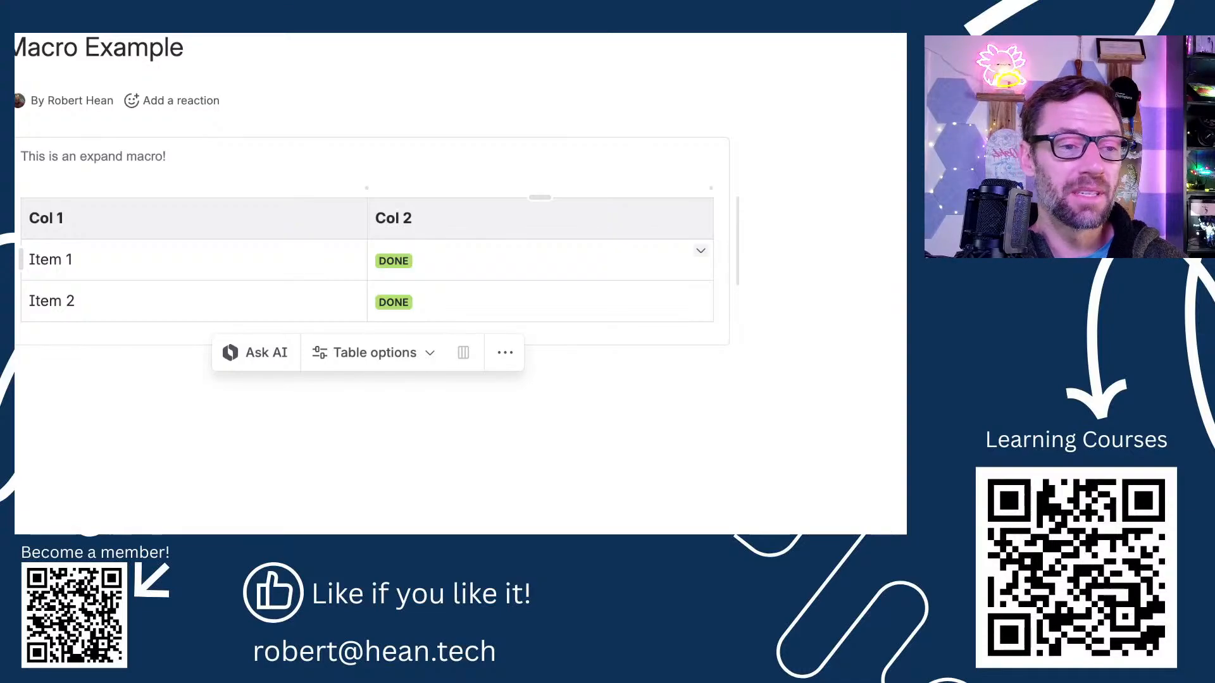
Step: Examine the label and colour options of the status in the Item 1 row, leaving them as they are
key("shift+Left")
left_click(414, 262)
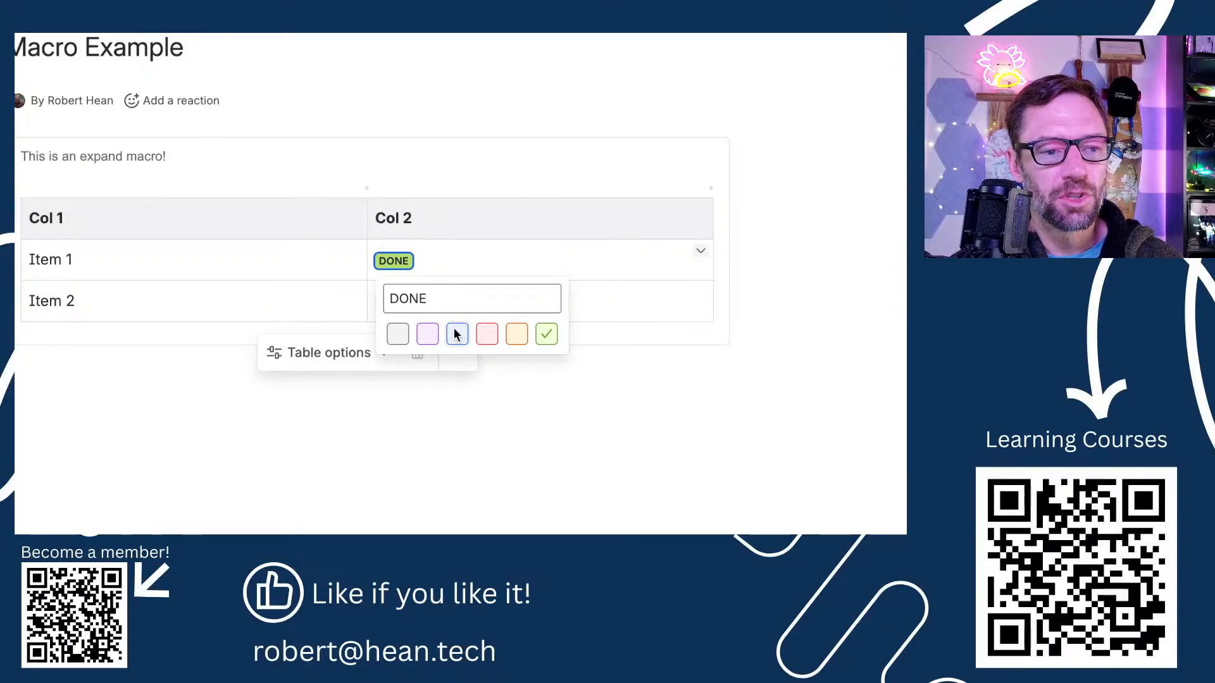
left_click(451, 293)
left_click_drag(451, 294, 379, 296)
left_click(442, 300)
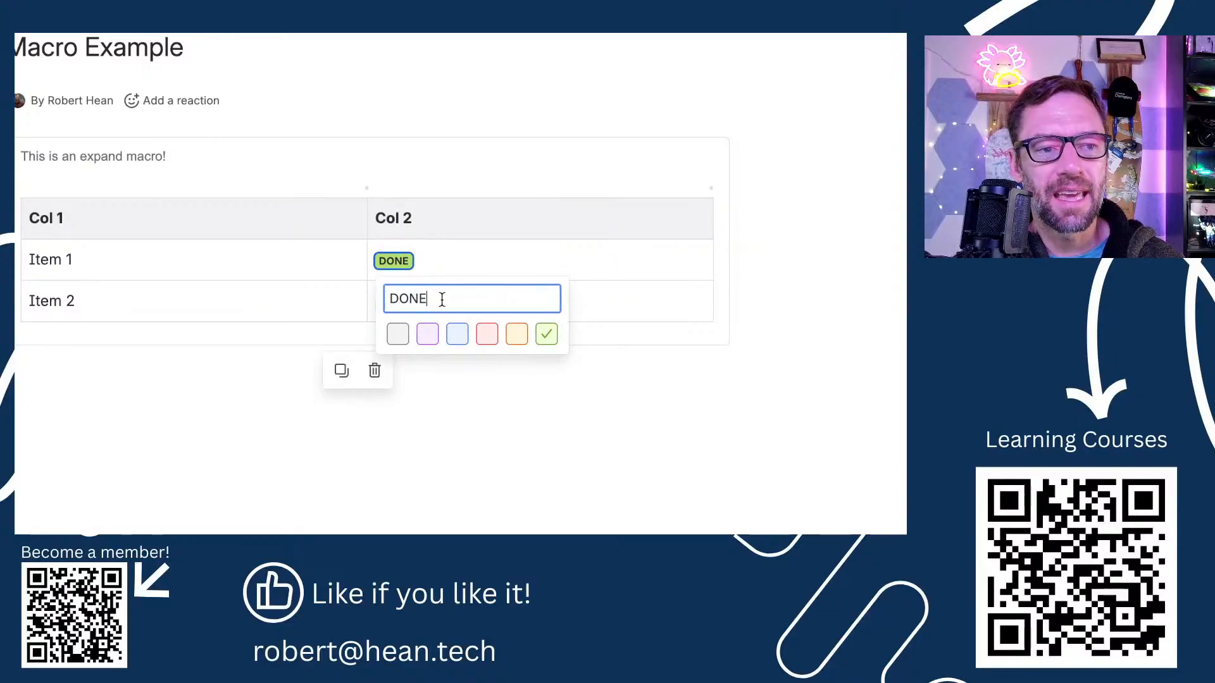
left_click(448, 265)
left_click(384, 265)
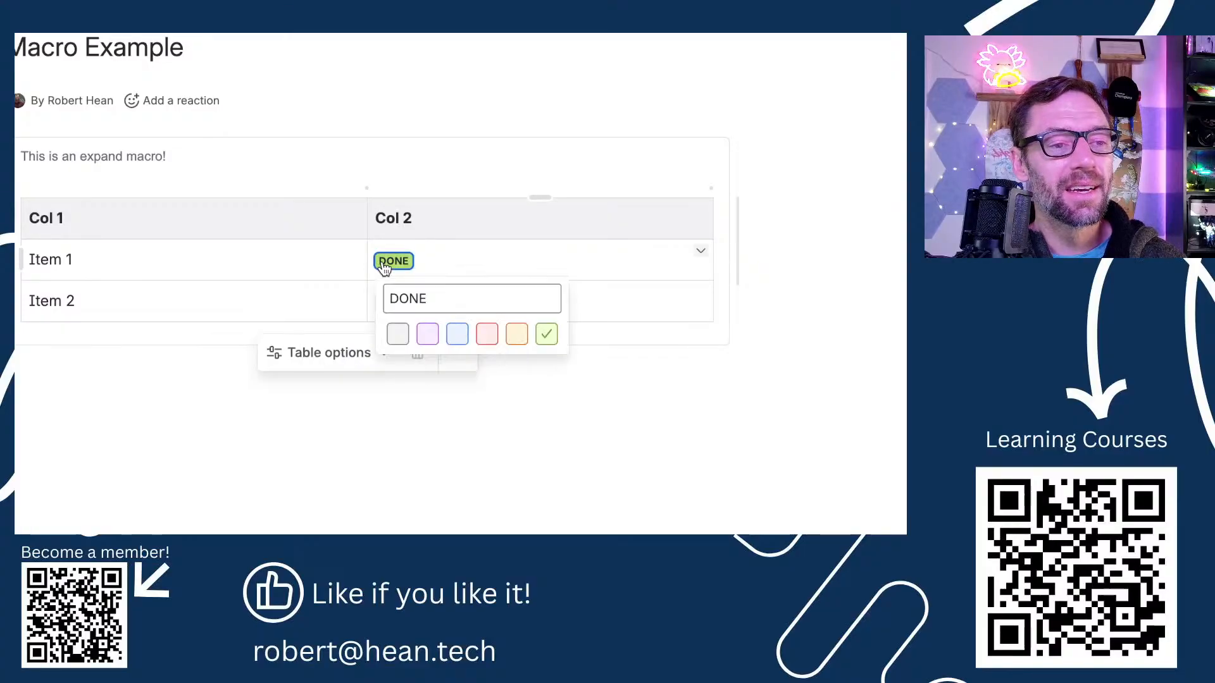
left_click(434, 259)
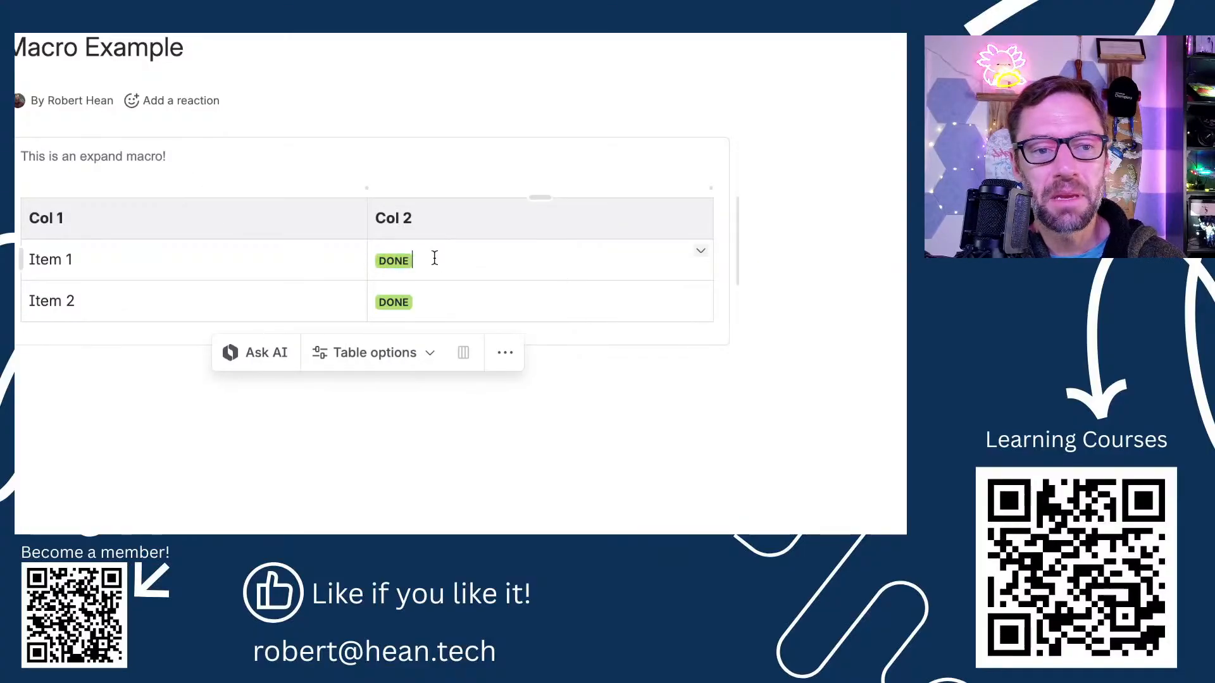
left_click(400, 261)
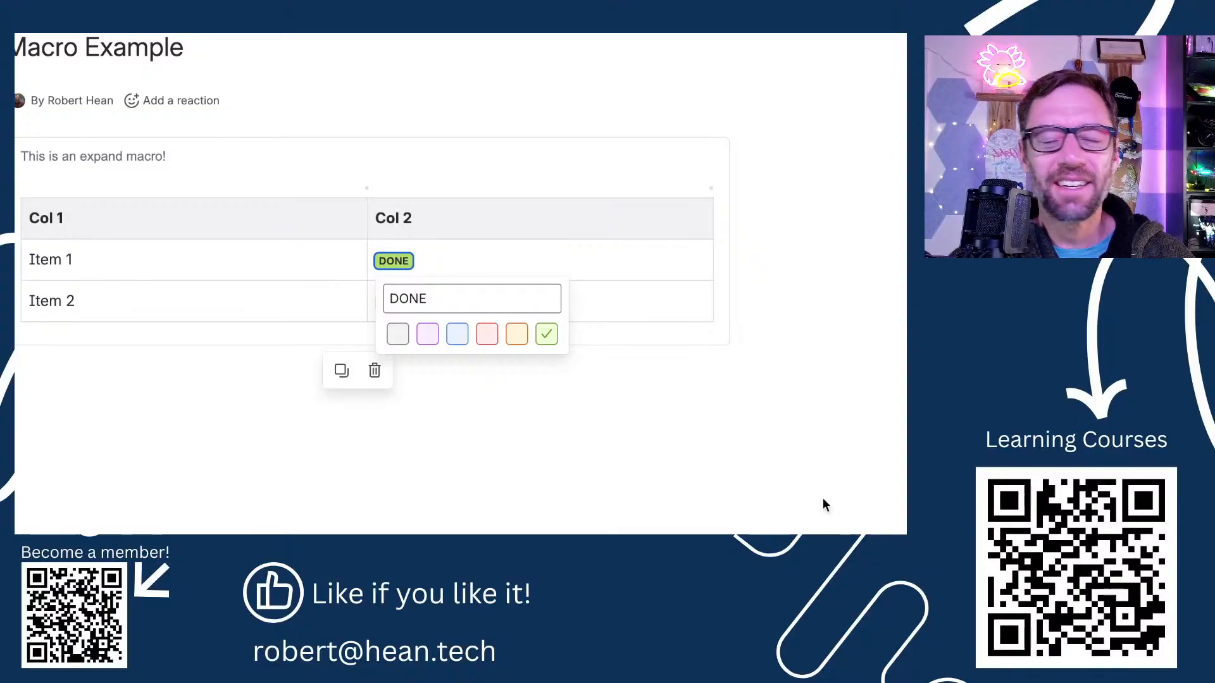
left_click(455, 257)
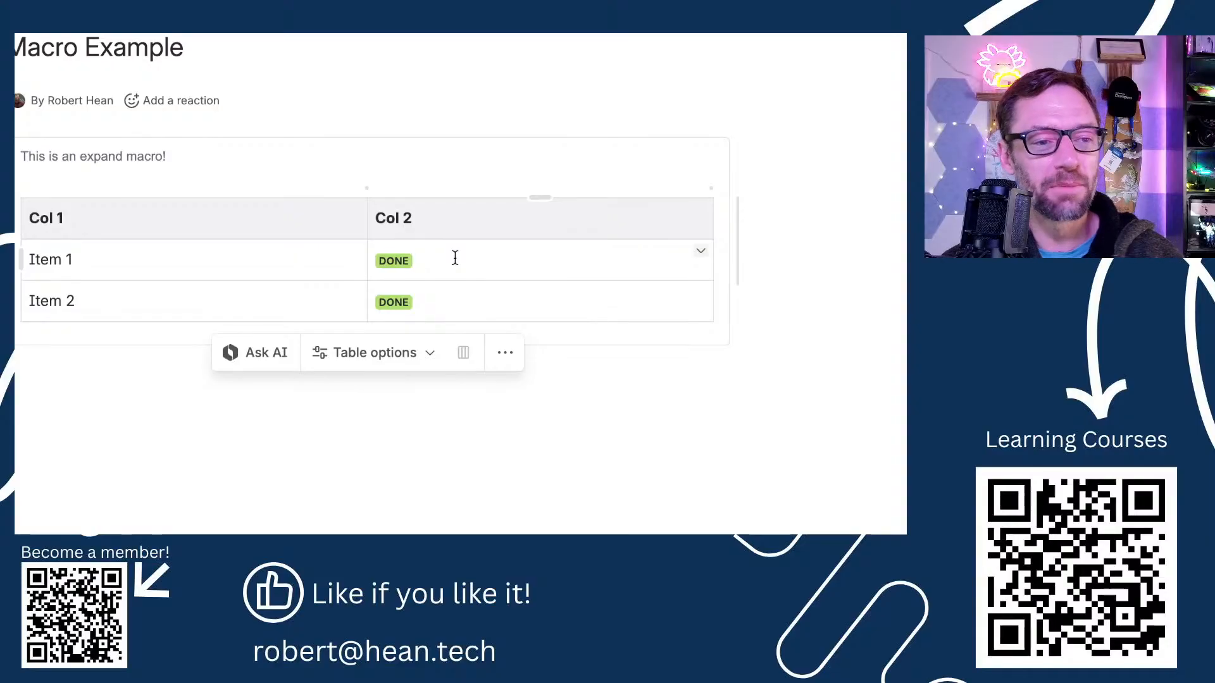
Step: Clear the Col 2 cells of the Item 1 and Item 2 rows and collapse the expand section
key("BackSpace")
key("Down")
key("BackSpace")
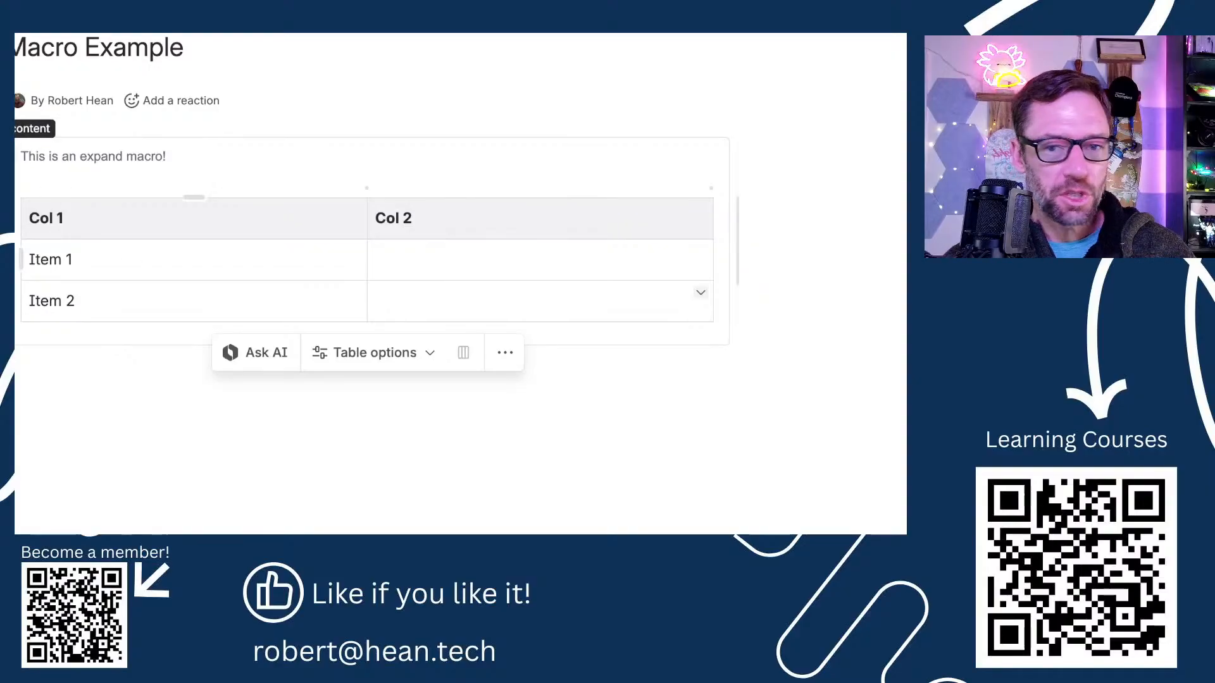
left_click(8, 157)
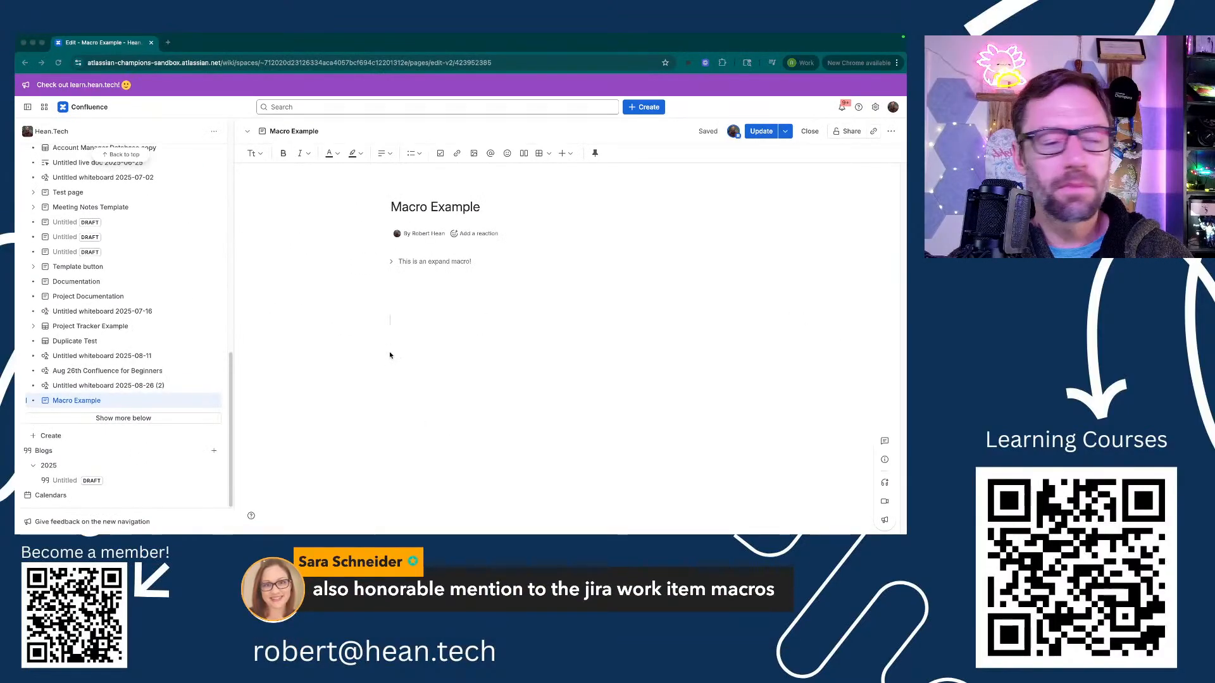
Step: Look through the Jira macros with /jira below the expand section and start inserting Jira Work Items
left_click(427, 298)
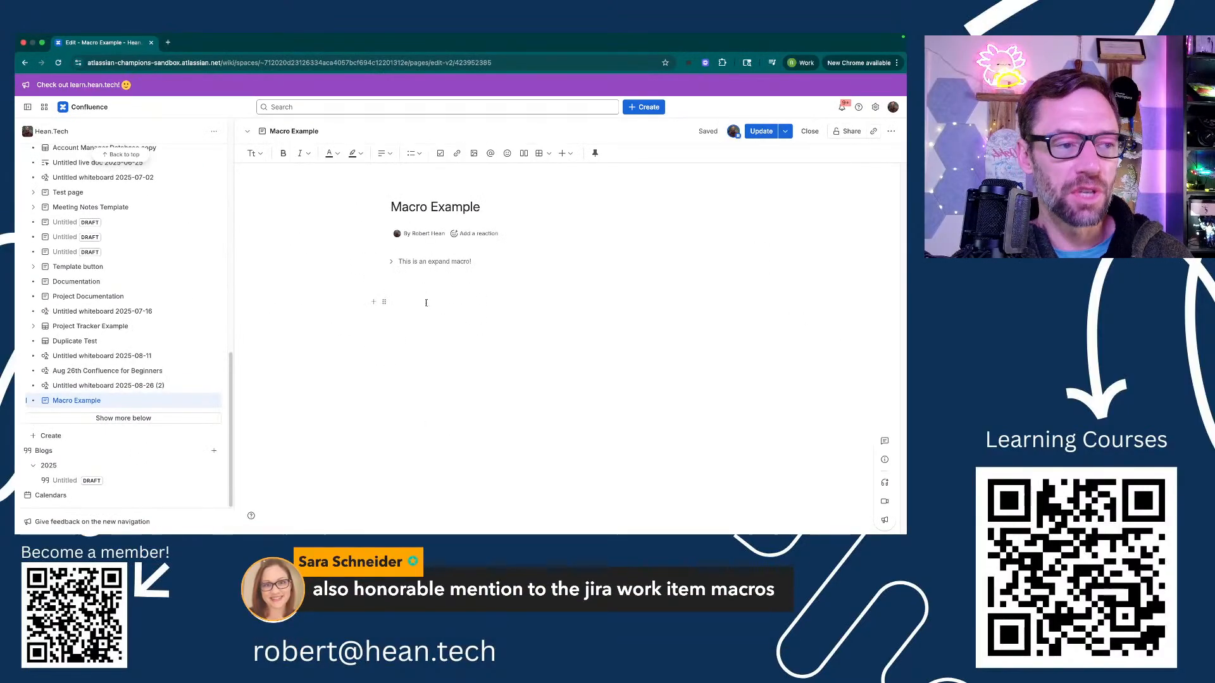
type("/jira")
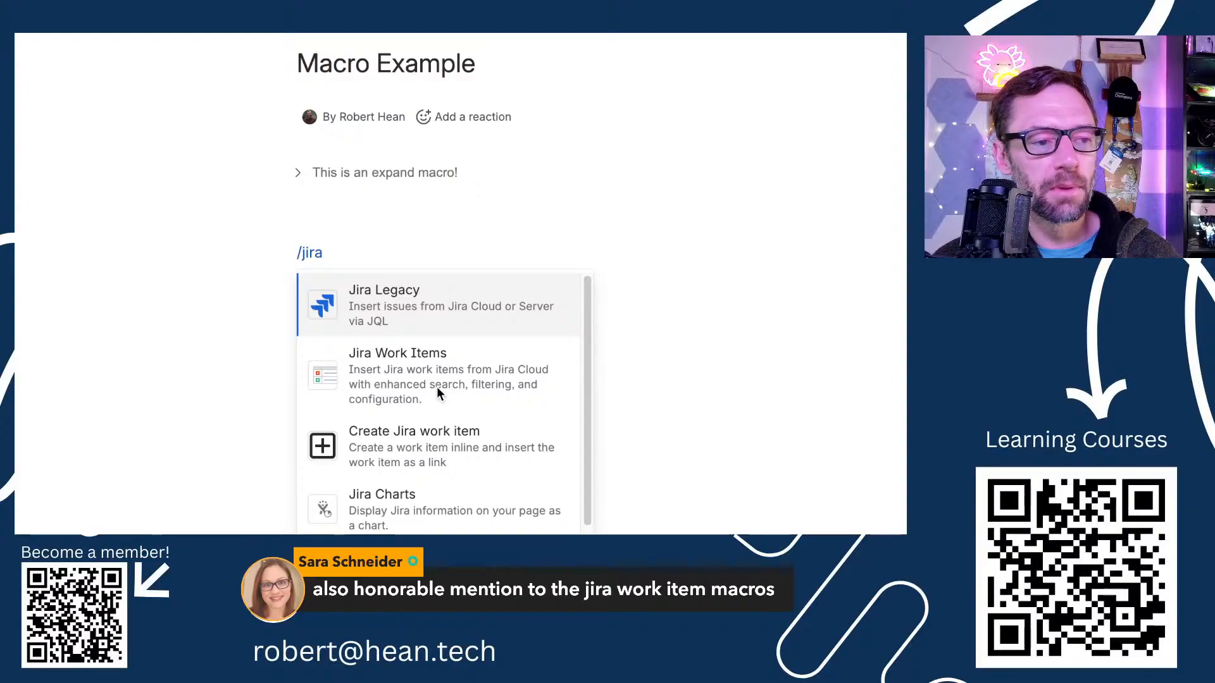
scroll(437, 386, "down", 1)
scroll(436, 391, "down", 5)
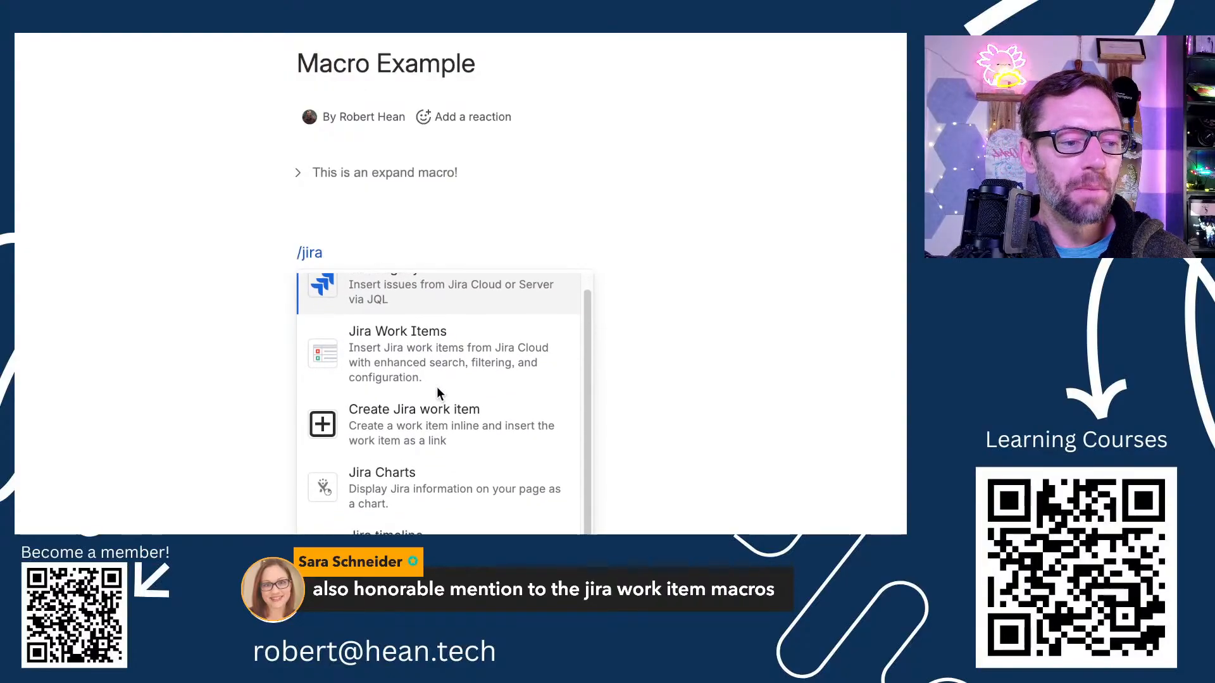
scroll(439, 392, "down", 1)
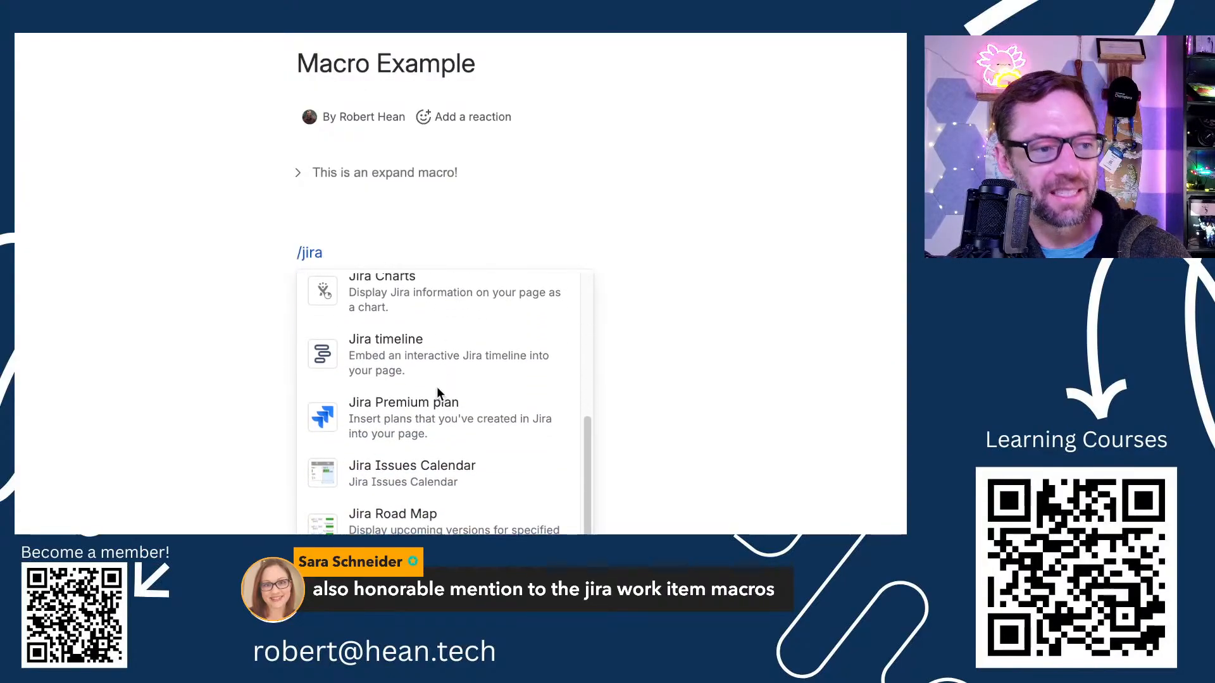
scroll(439, 392, "up", 8)
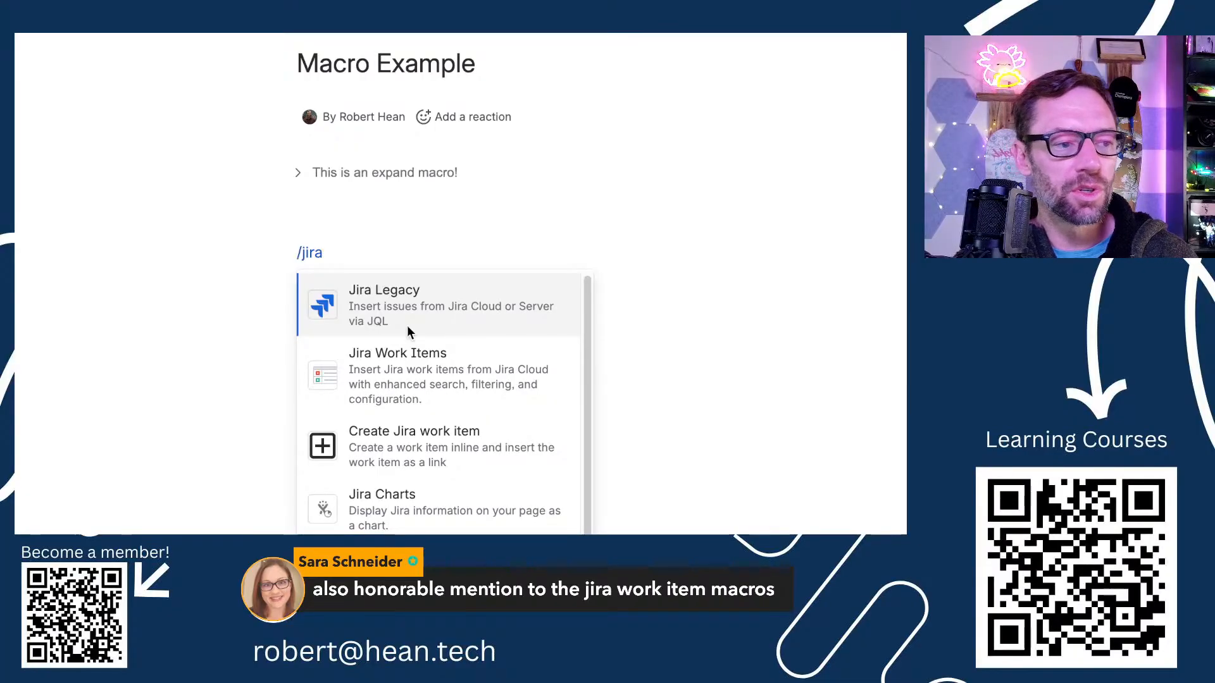
left_click(410, 370)
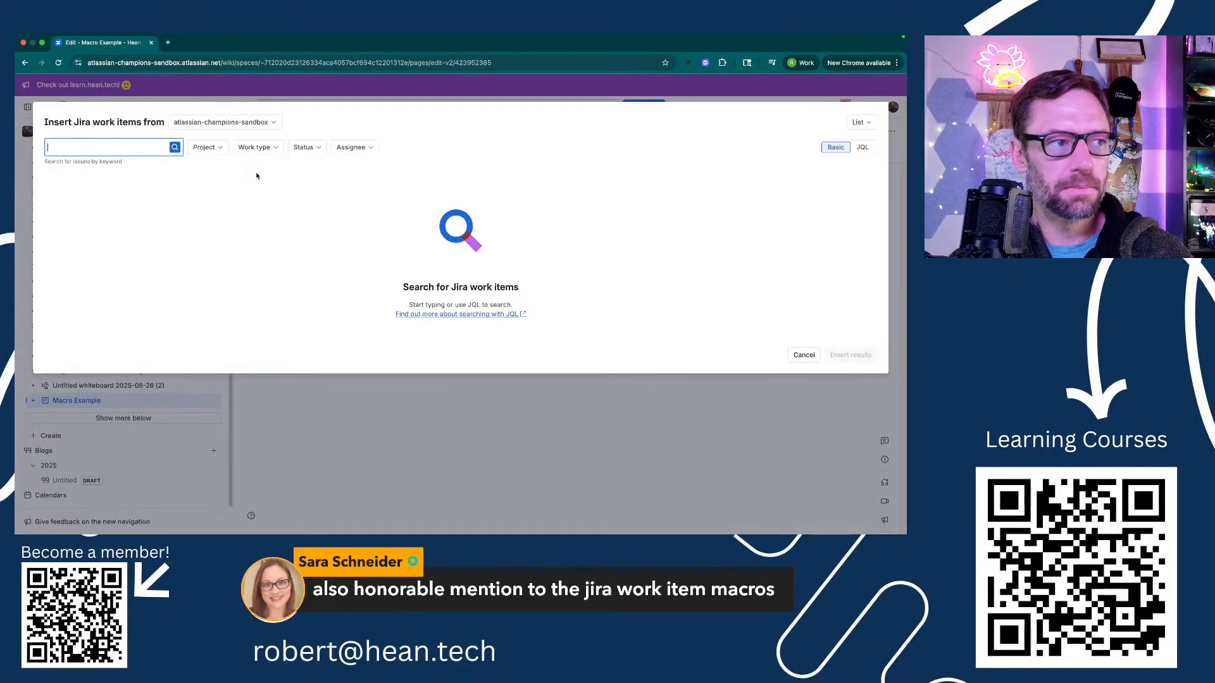
Step: Search the Jira work items for project = "MOBL" and clear the search text
type("project = \"MOBL")
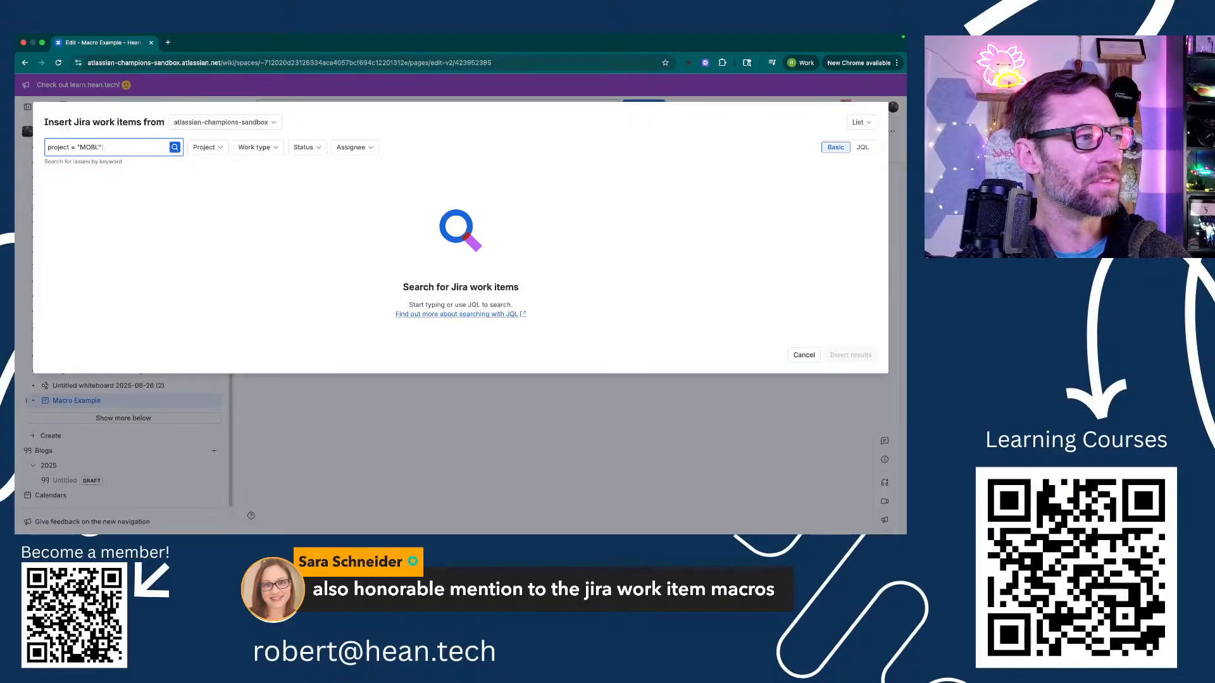
key("Return")
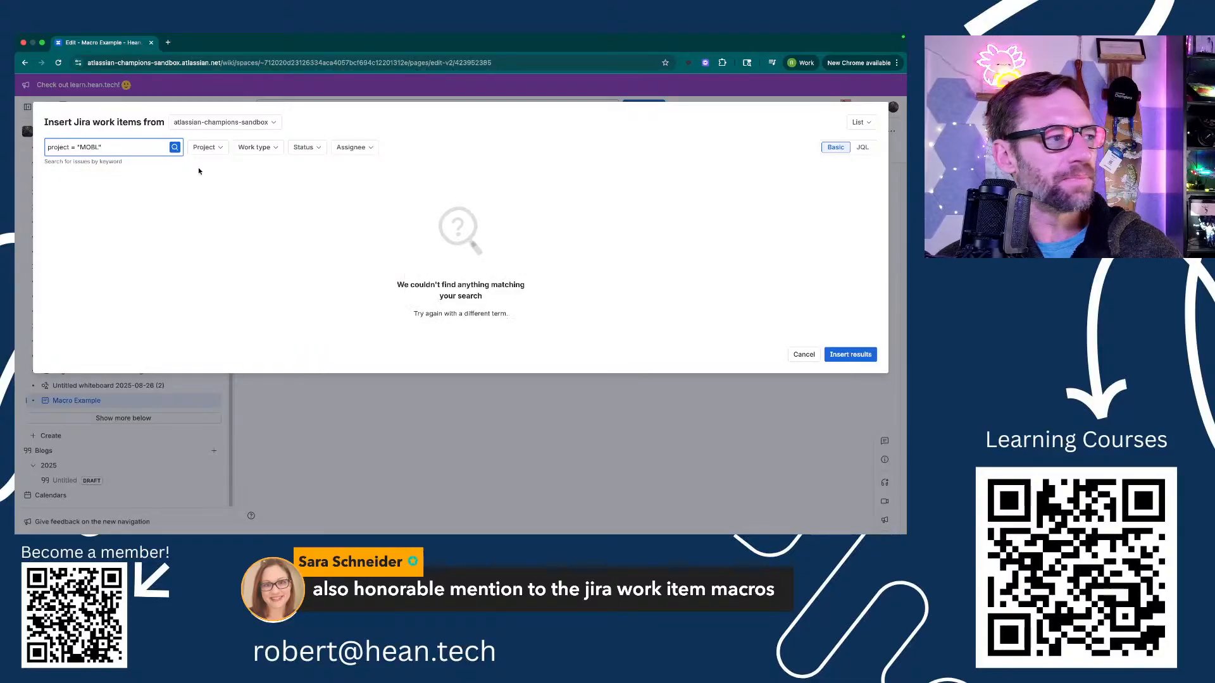
left_click(176, 147)
key("super+a")
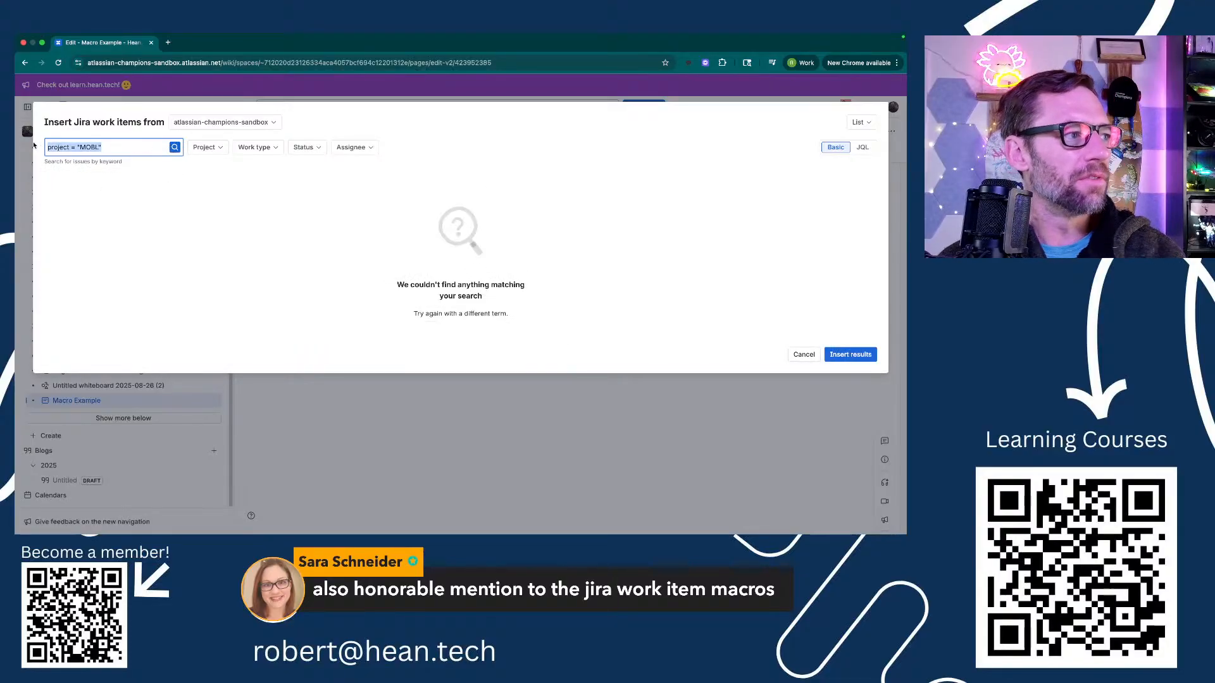
key("BackSpace")
Step: Look up "mobl" among the projects and filter the Jira work items to the Mobile Dev project
left_click(204, 147)
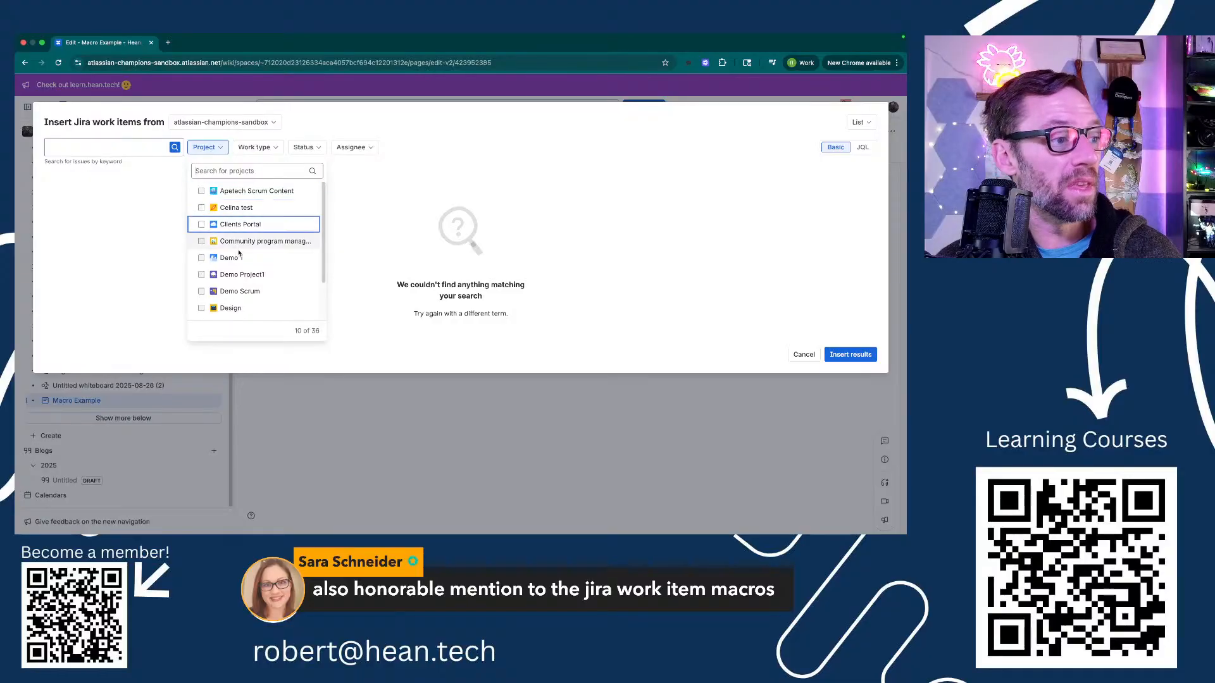
type("mobl")
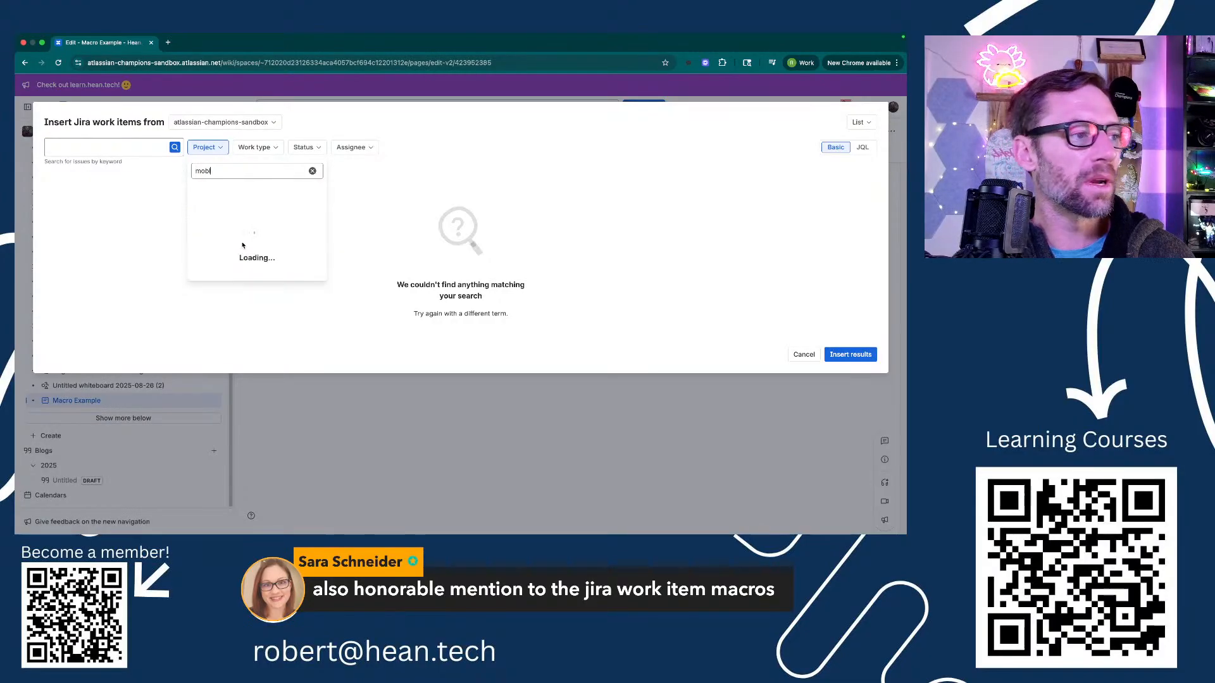
left_click(236, 190)
left_click(401, 209)
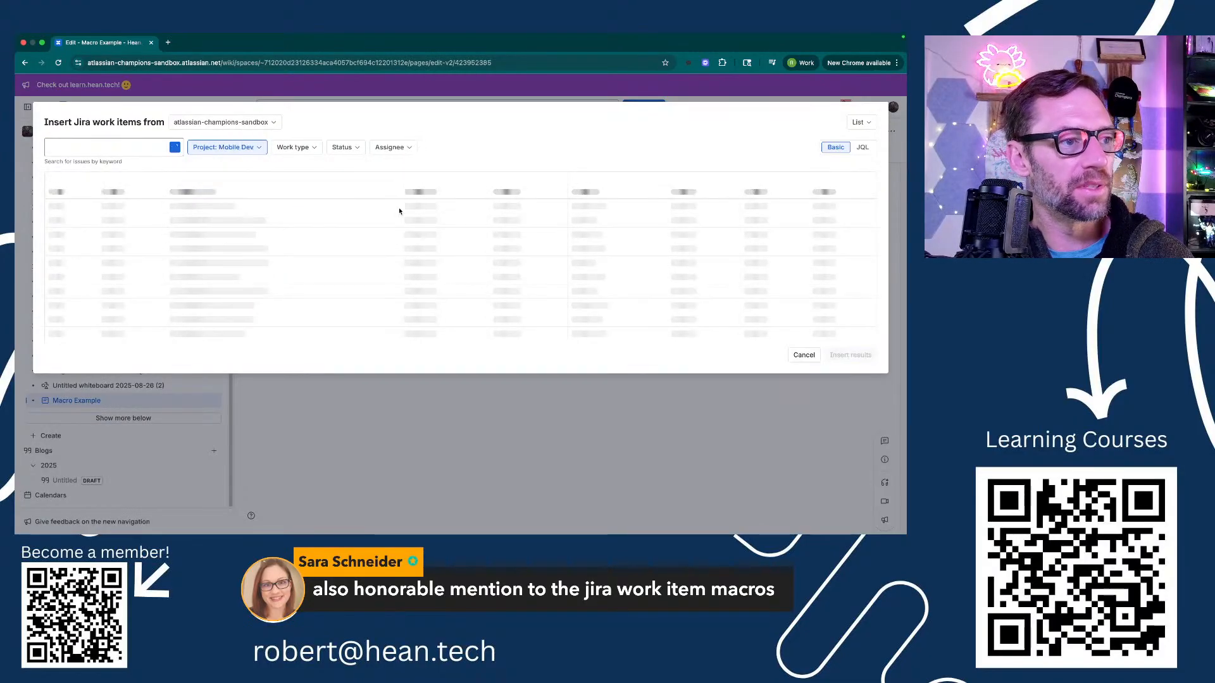
Step: Insert the filtered Mobile Dev Jira work items as a list on the page and check that MOBL-52 opens in Jira
left_click(850, 380)
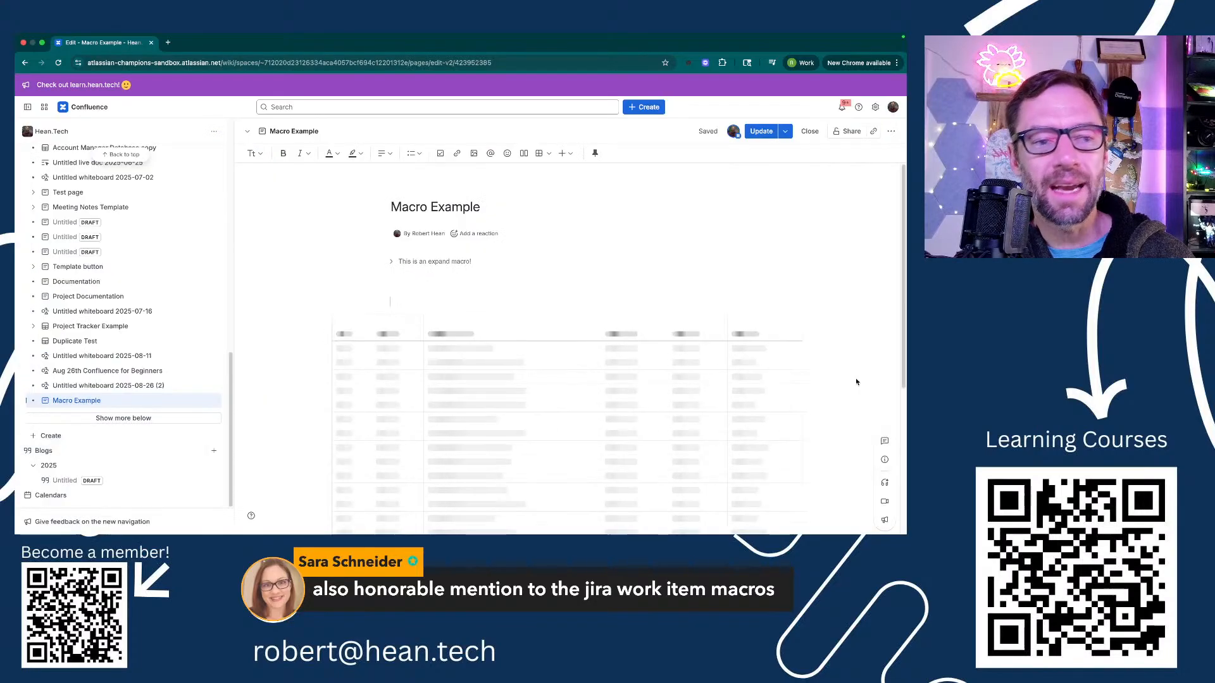
scroll(542, 338, "down", 3)
scroll(541, 338, "up", 3)
scroll(564, 239, "down", 1)
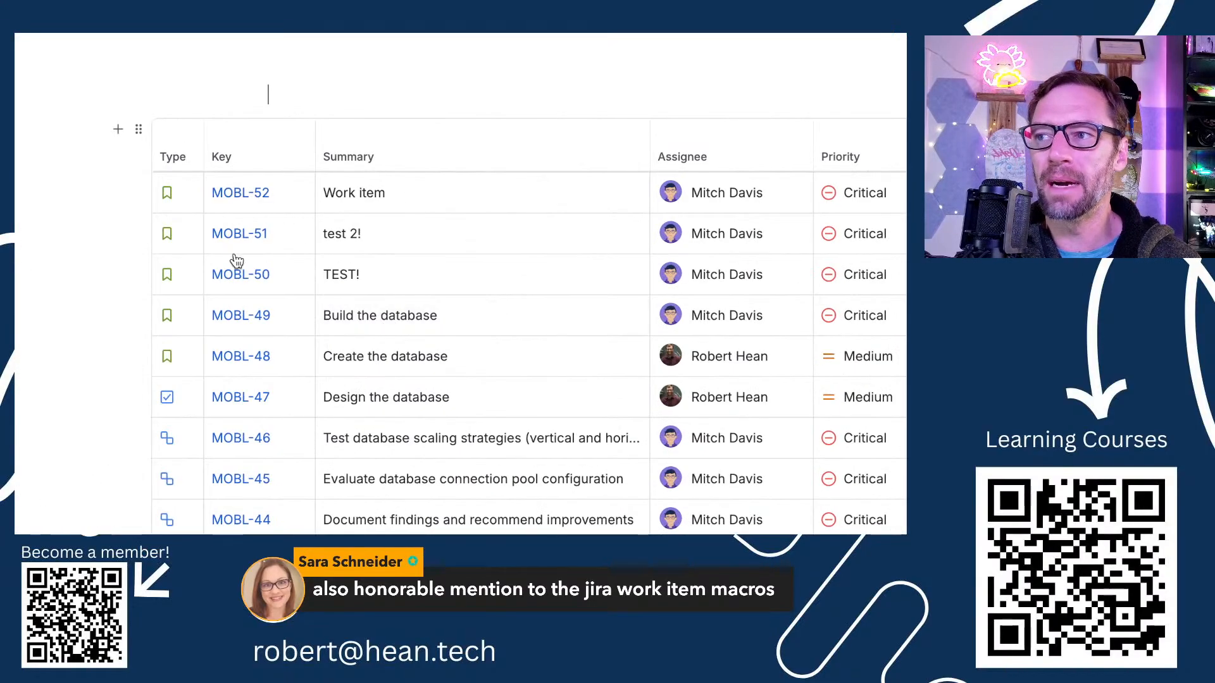
left_click(232, 194)
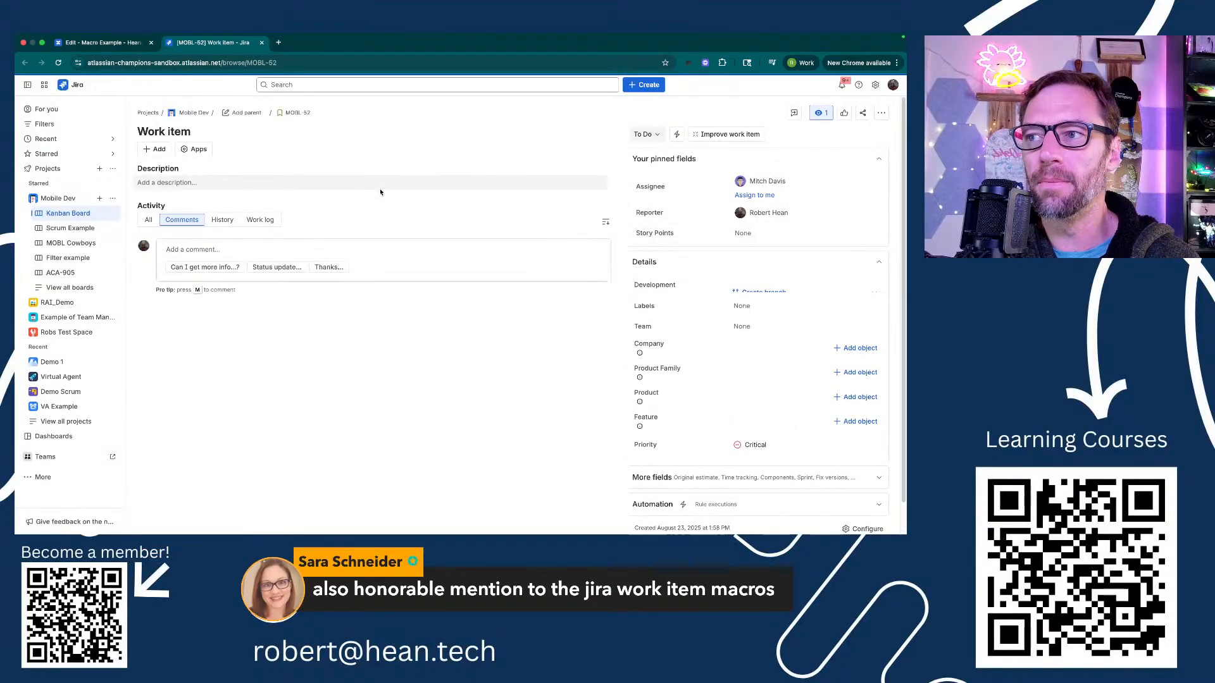
key("super+w")
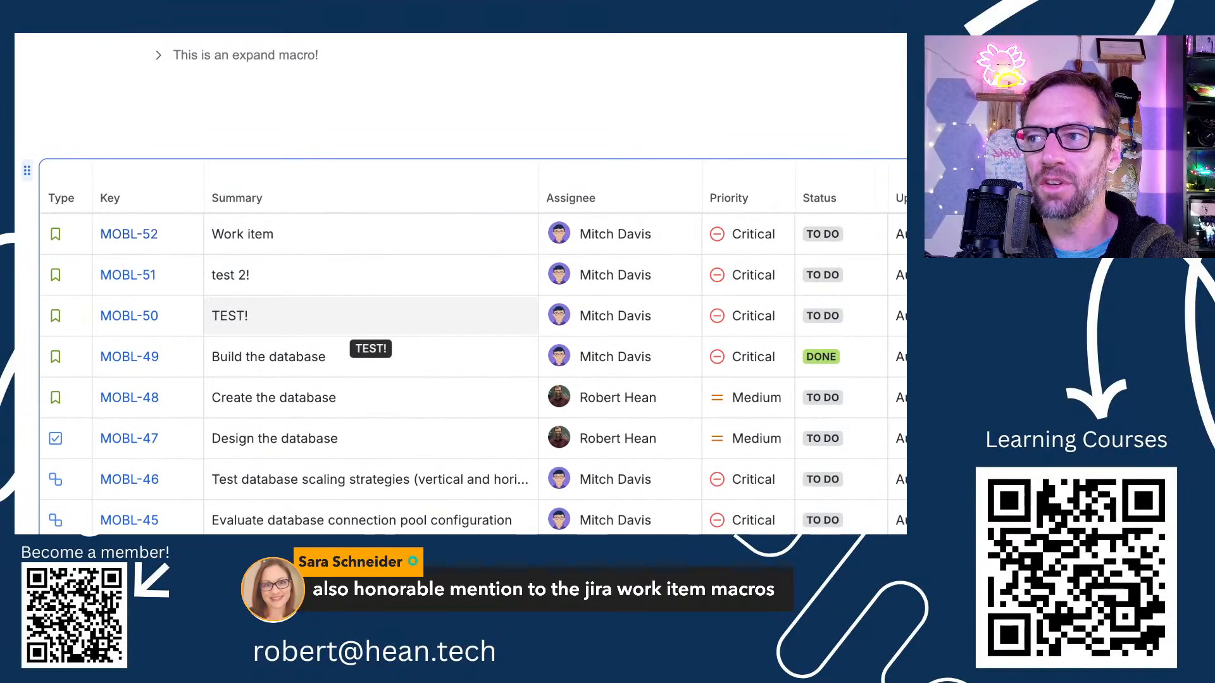
Step: Change the summary of MOBL-52 to "Work item #2" directly in the inserted Jira list
left_click(363, 242)
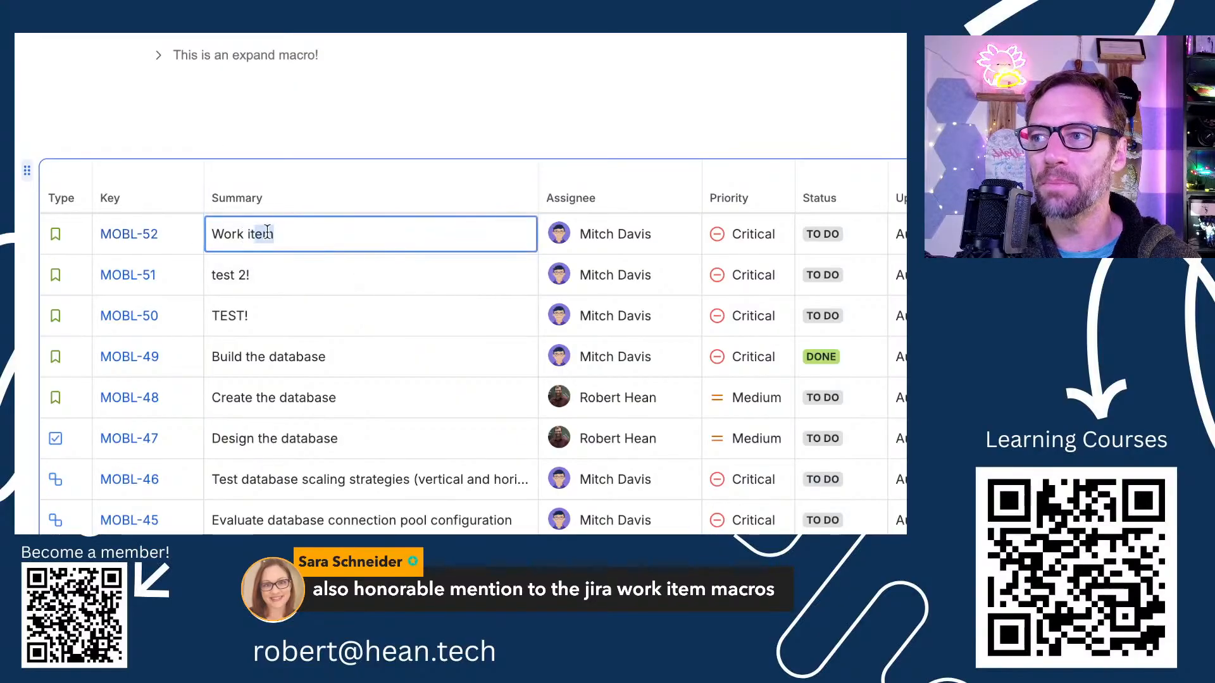
type("#2")
left_click(318, 143)
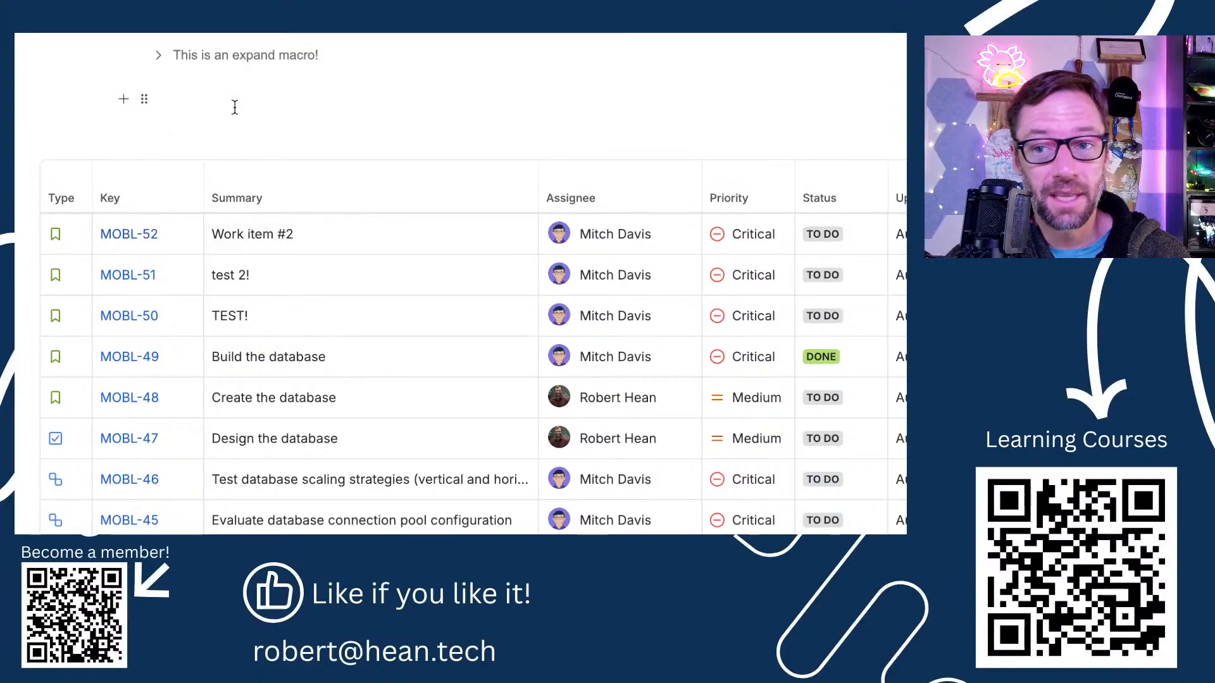
Step: Delete the final digit from the MOBL-52 summary and remove the Jira work items list from the page
scroll(256, 114, "up", 2)
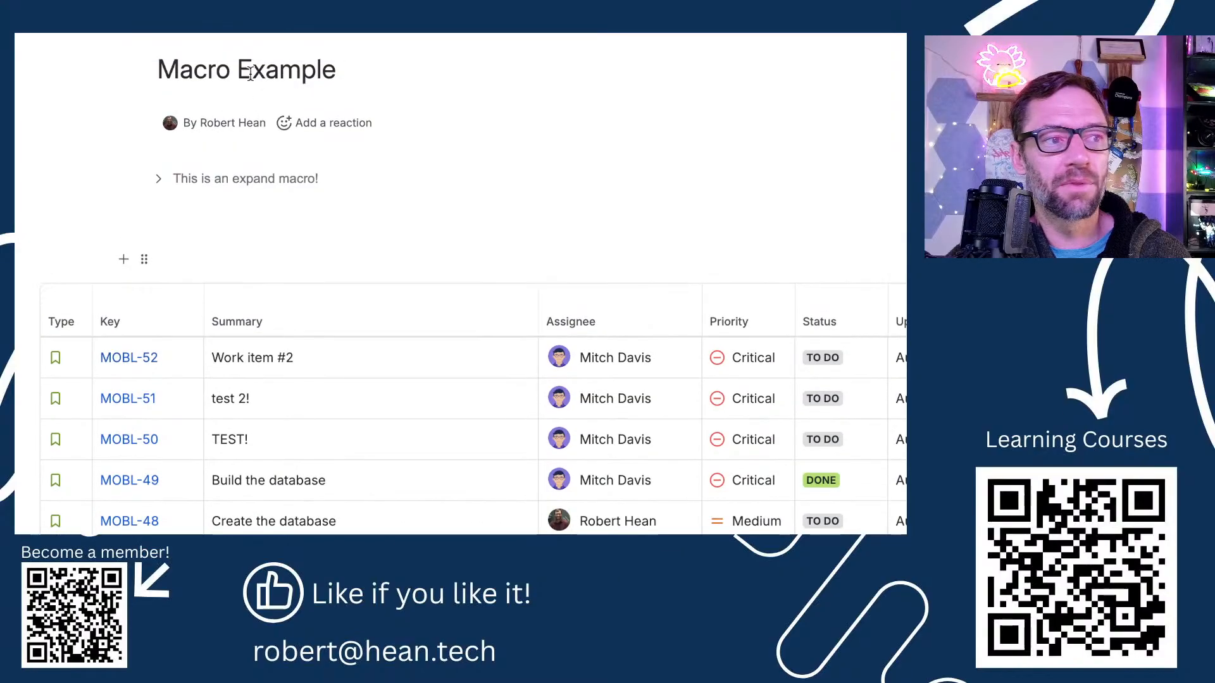
scroll(276, 206, "down", 8)
scroll(329, 165, "up", 4)
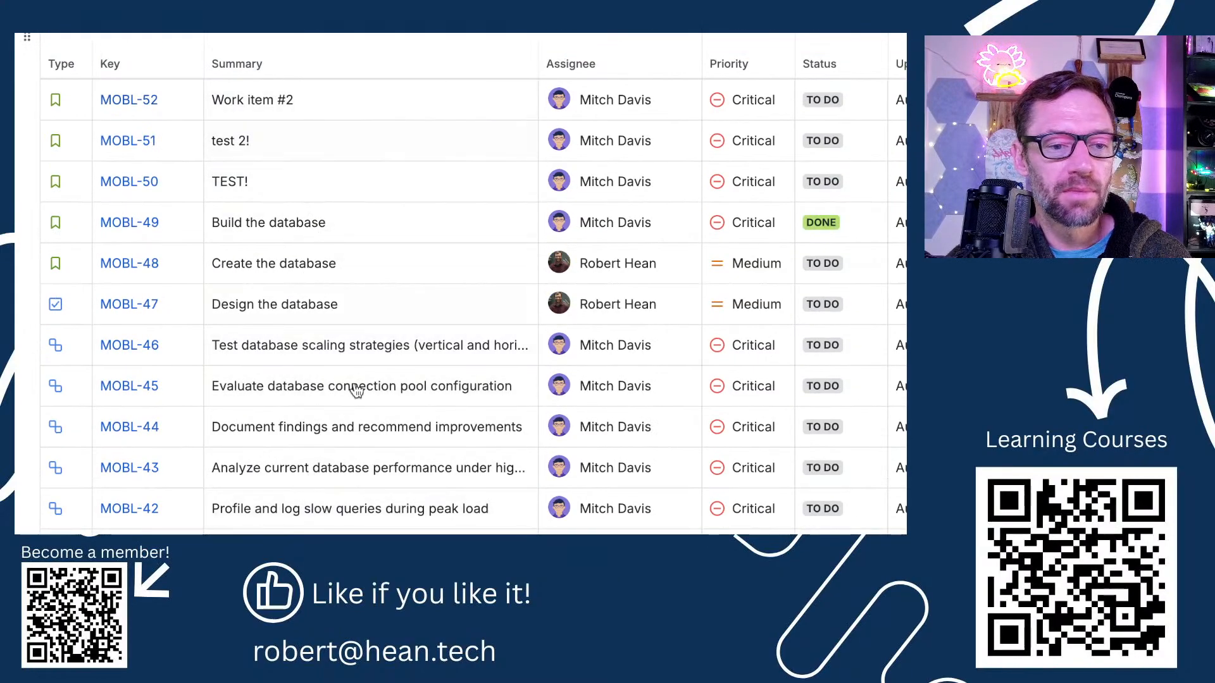
scroll(361, 396, "up", 2)
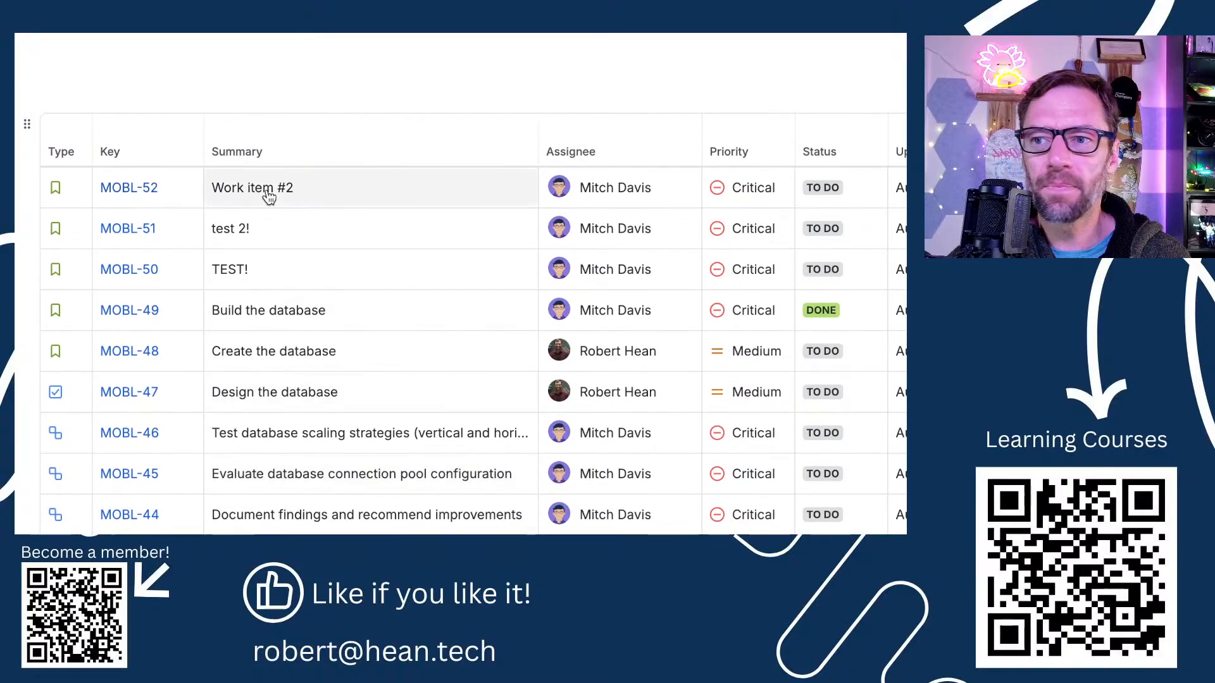
left_click(267, 189)
key("BackSpace")
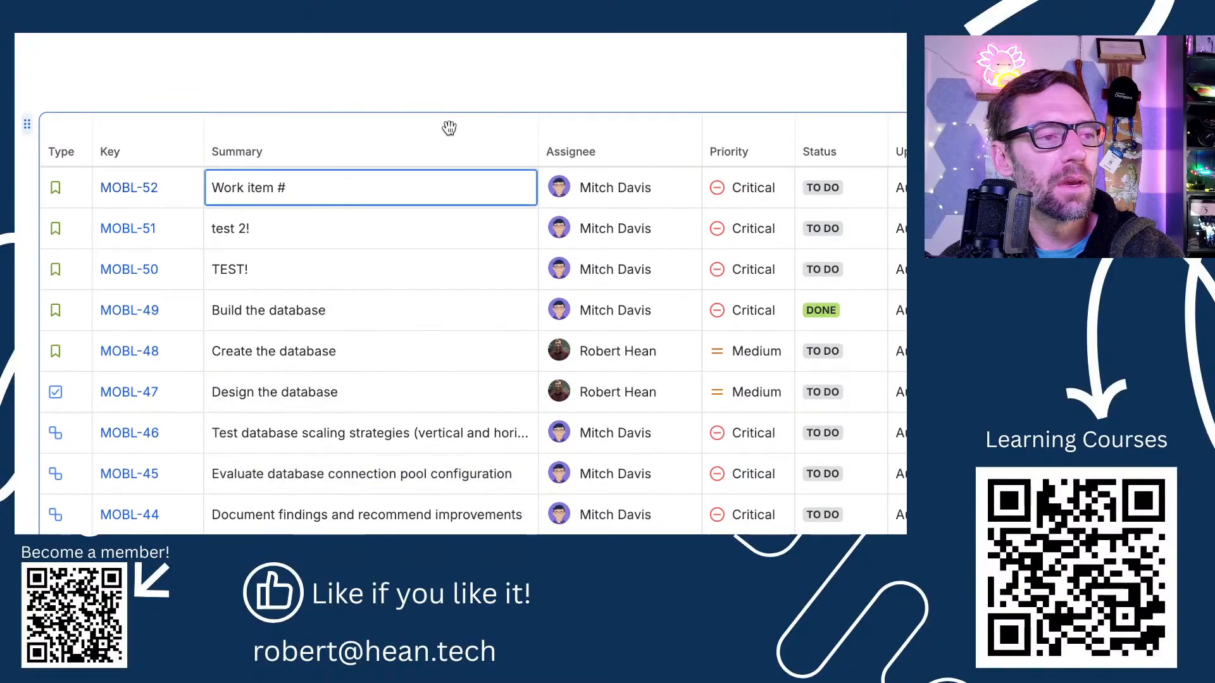
left_click(386, 75)
scroll(354, 95, "down", 1)
left_click(95, 133)
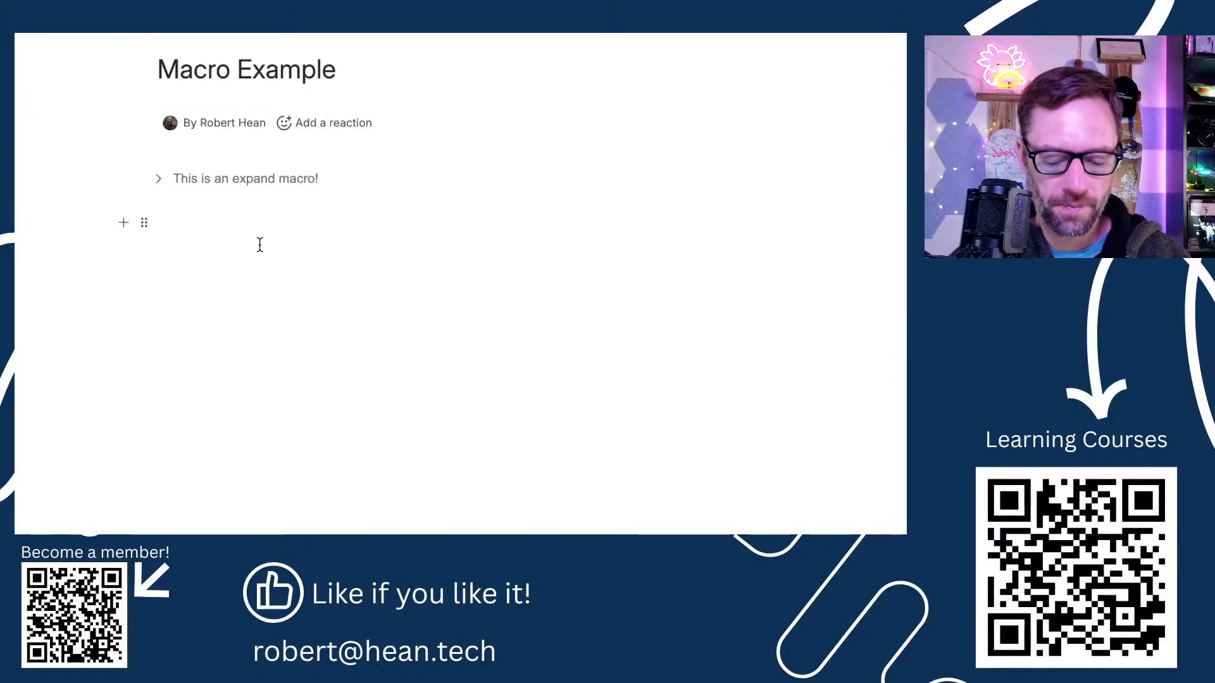
Step: Look through the Jira macros with /jira and view the Create Jira work item form without creating an item
type("/jira")
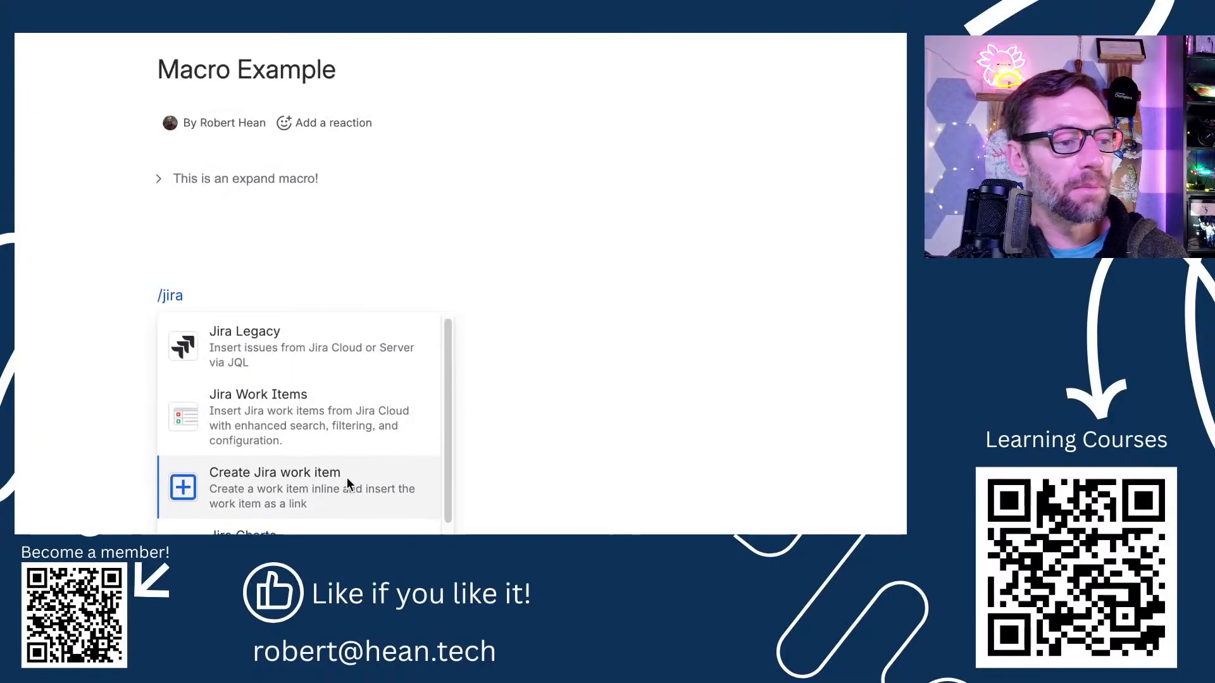
scroll(348, 481, "down", 2)
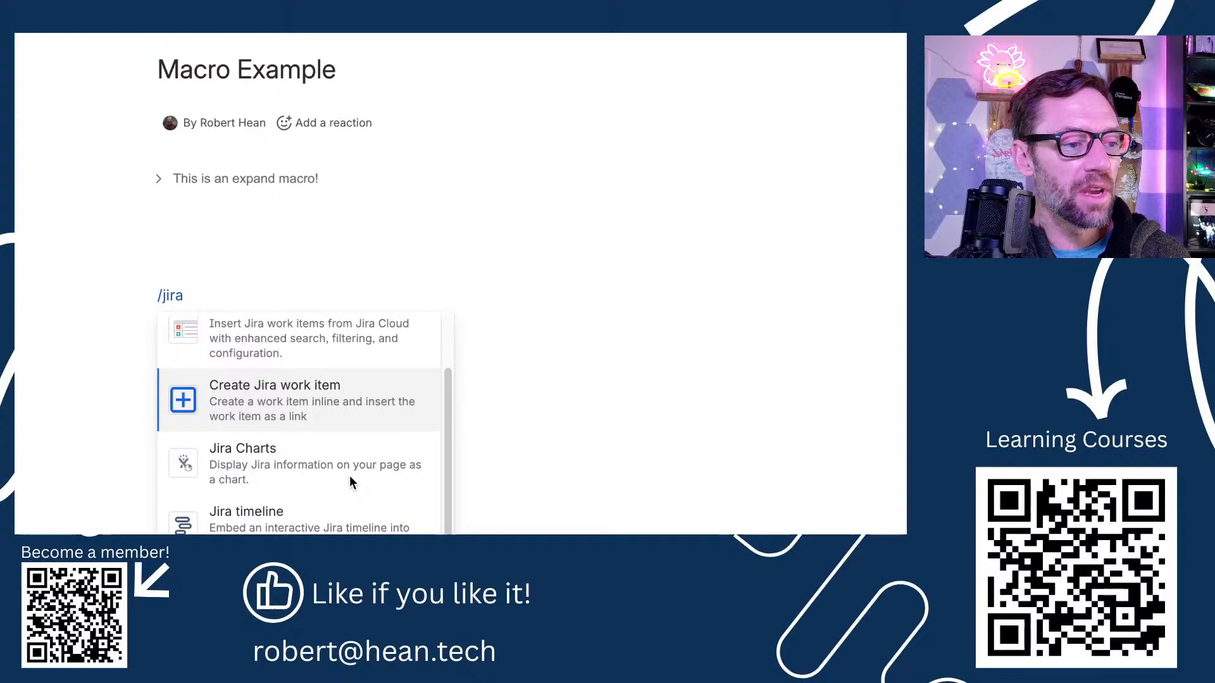
left_click(290, 408)
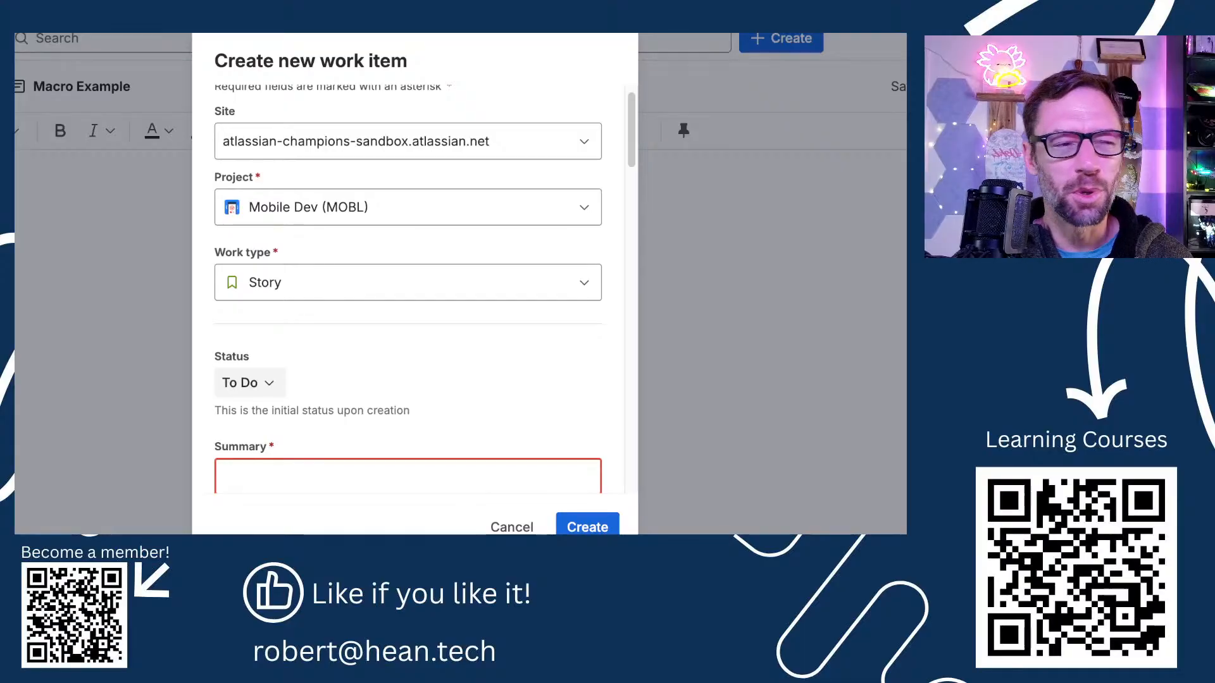
left_click(575, 486)
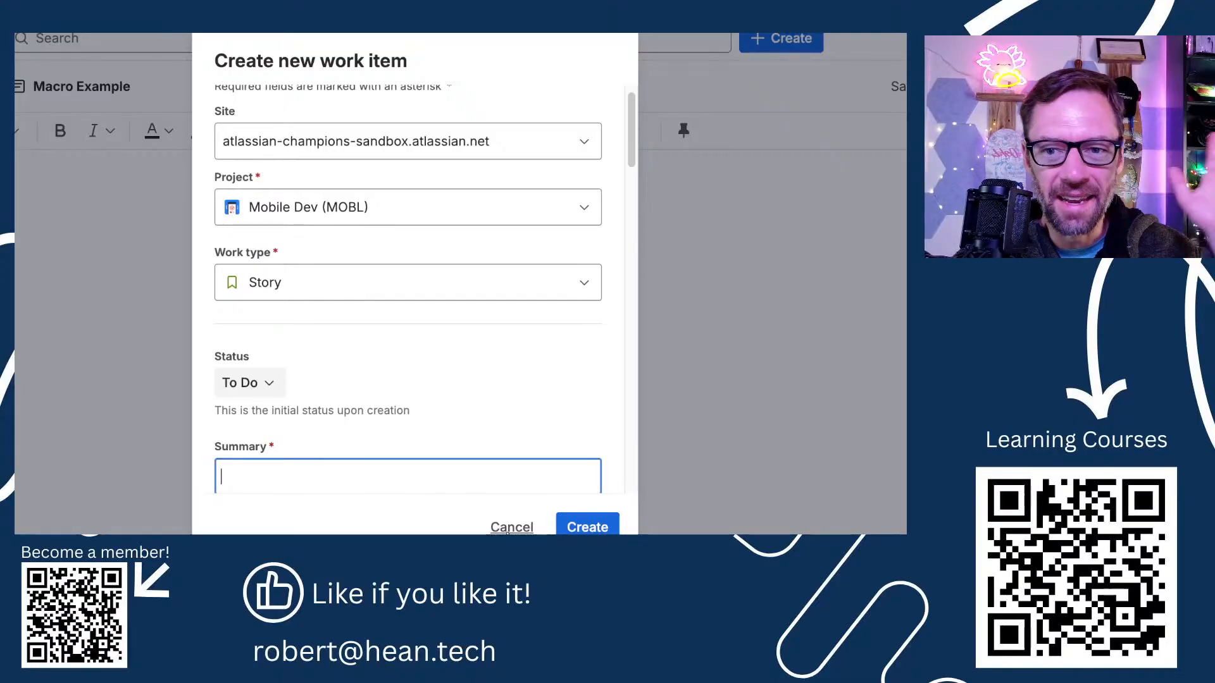
left_click(509, 528)
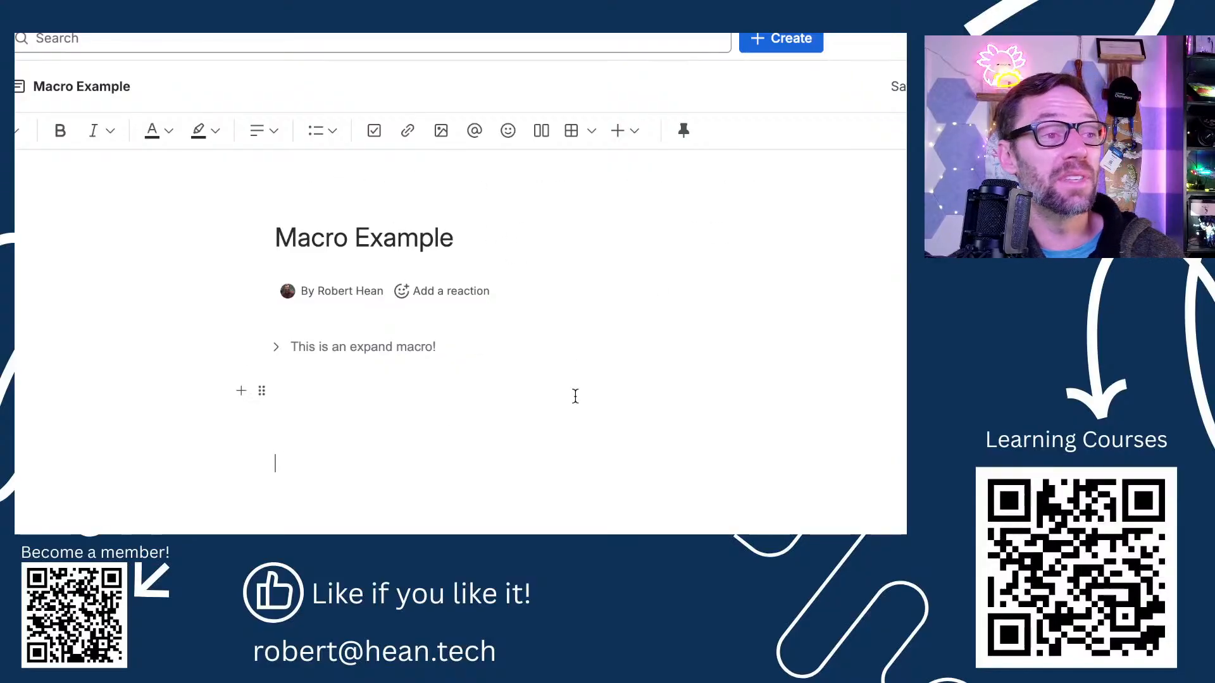
left_click(348, 421)
left_click(357, 500)
left_click_drag(357, 501, 339, 396)
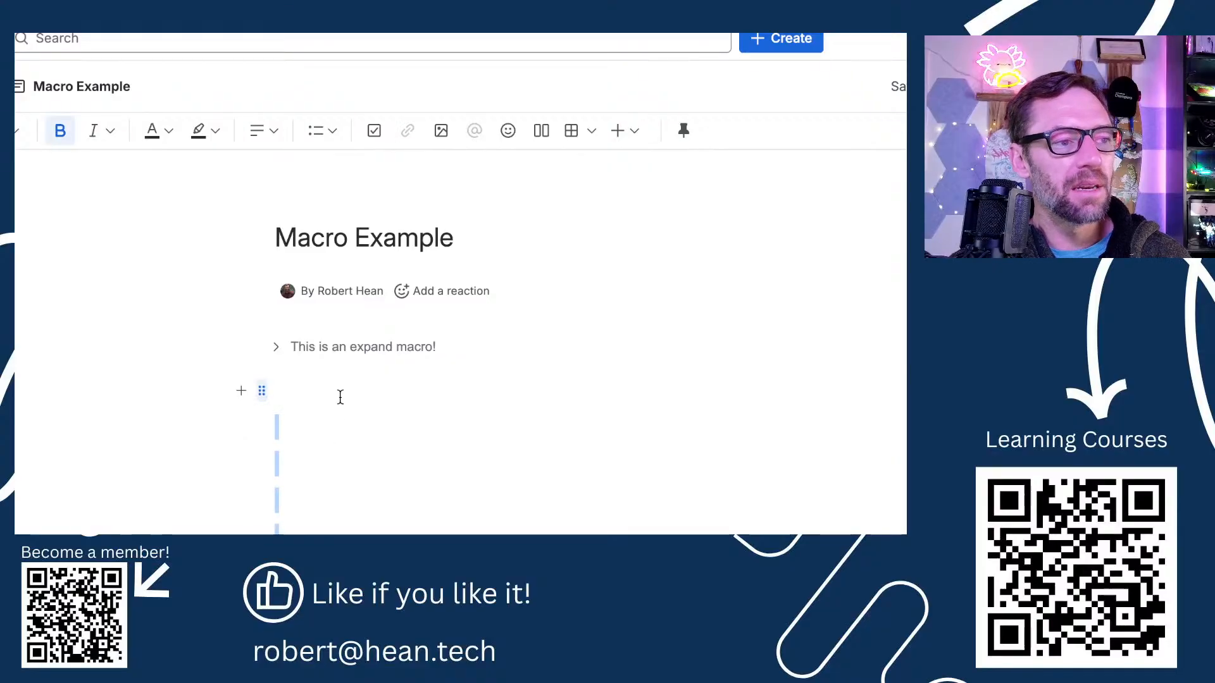
left_click(333, 394)
Step: Insert an Excerpt macro on a blank line below the expand section using /excer
left_click(346, 446)
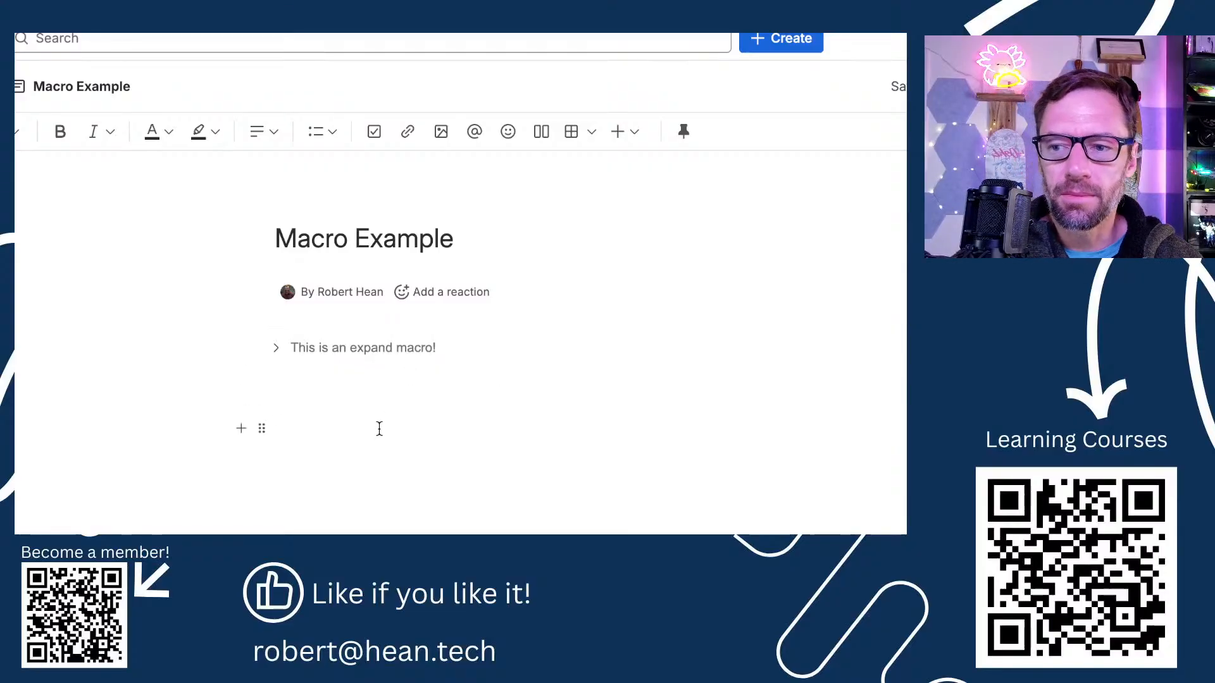
type("/e")
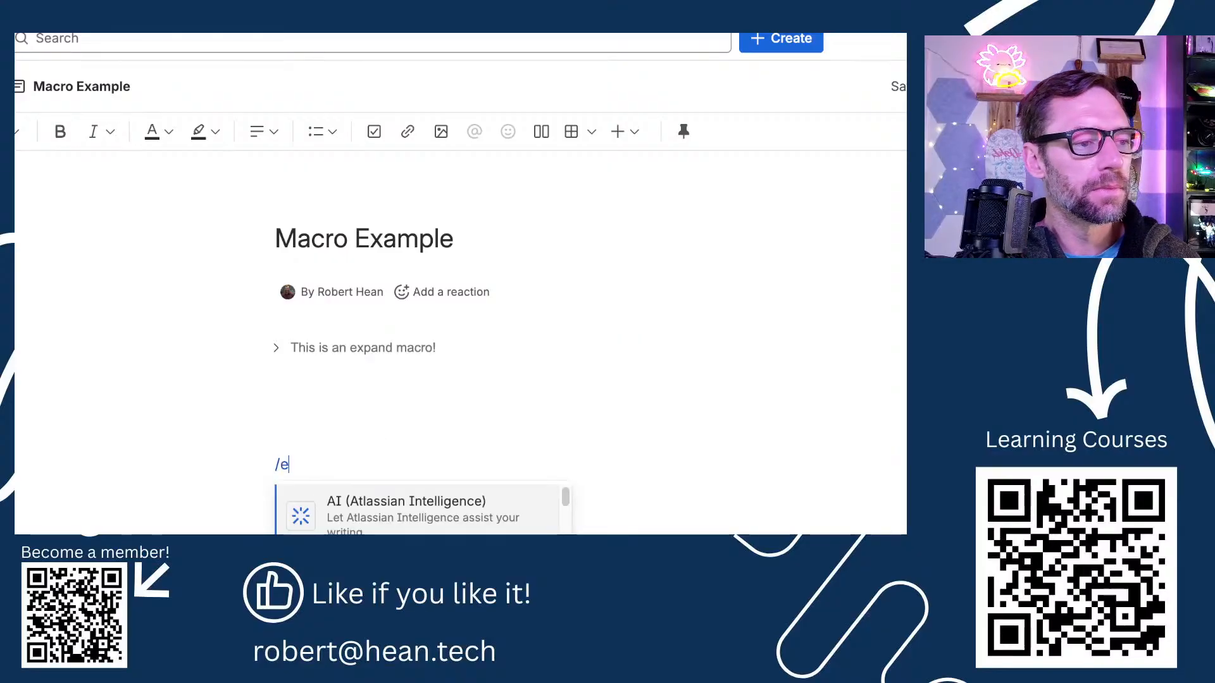
type("xcer")
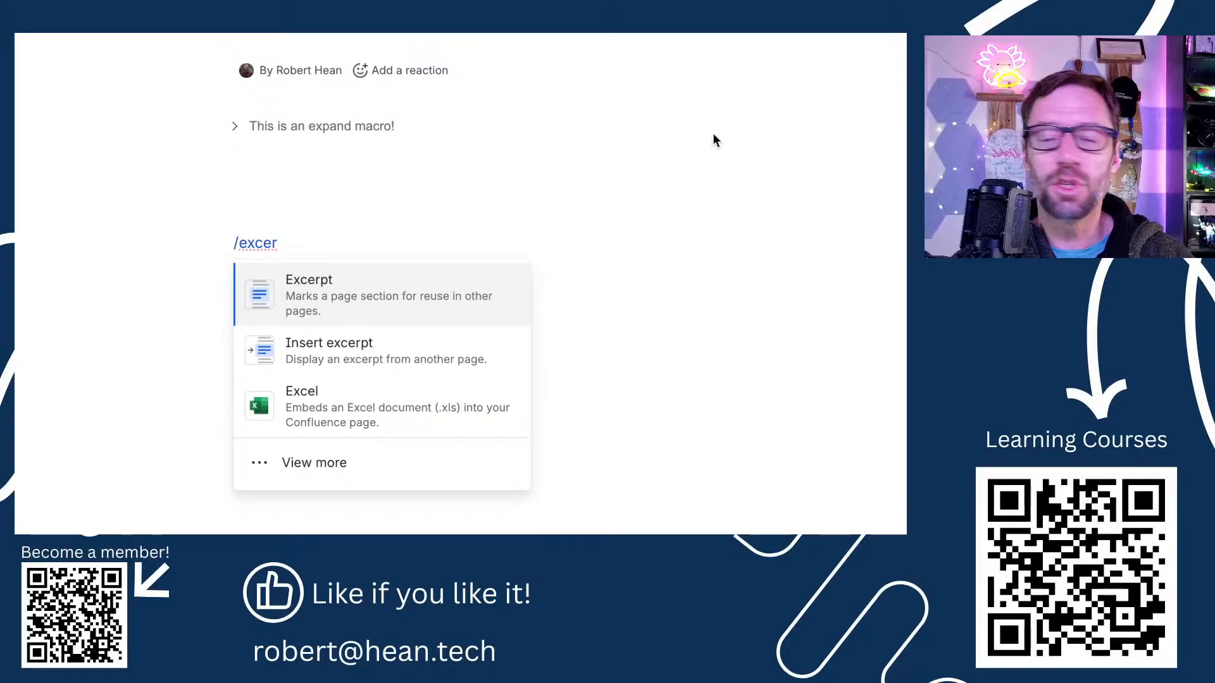
left_click(393, 296)
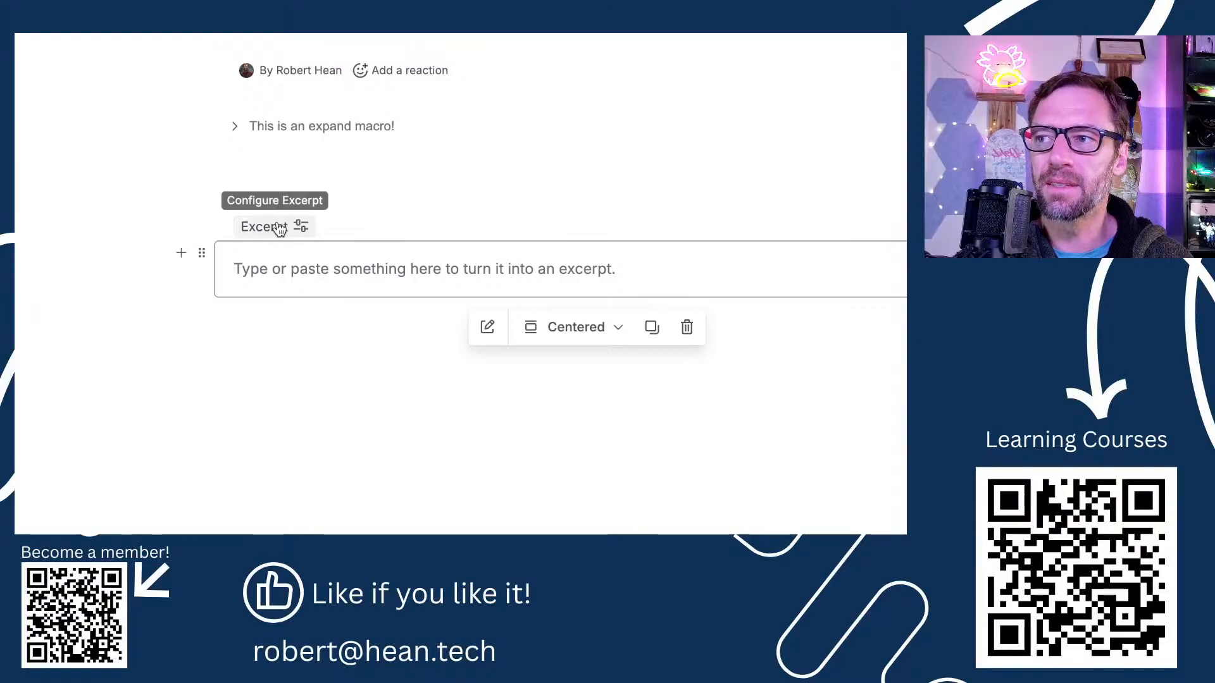
Step: Fill the excerpt with "This is an excerpt!", a level 1 heading "Information!" and the line "Exciting!" beneath it
left_click(263, 260)
type("This is a")
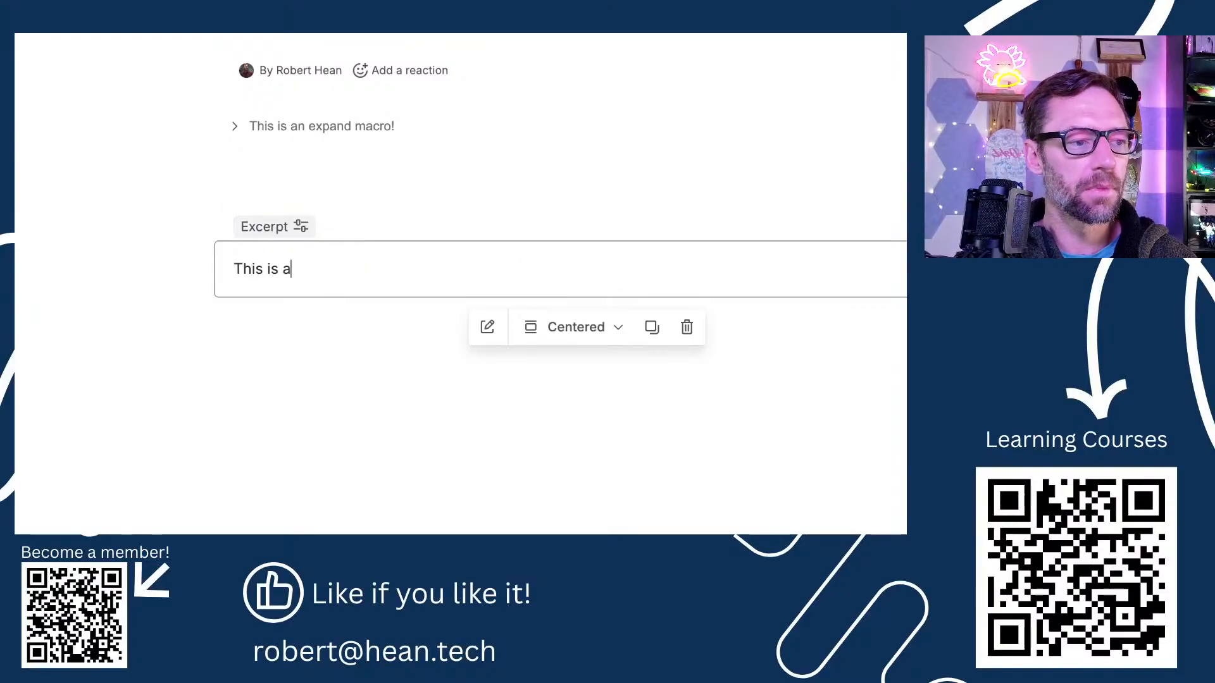
type("n excerpt!")
key("ctrl+alt+1")
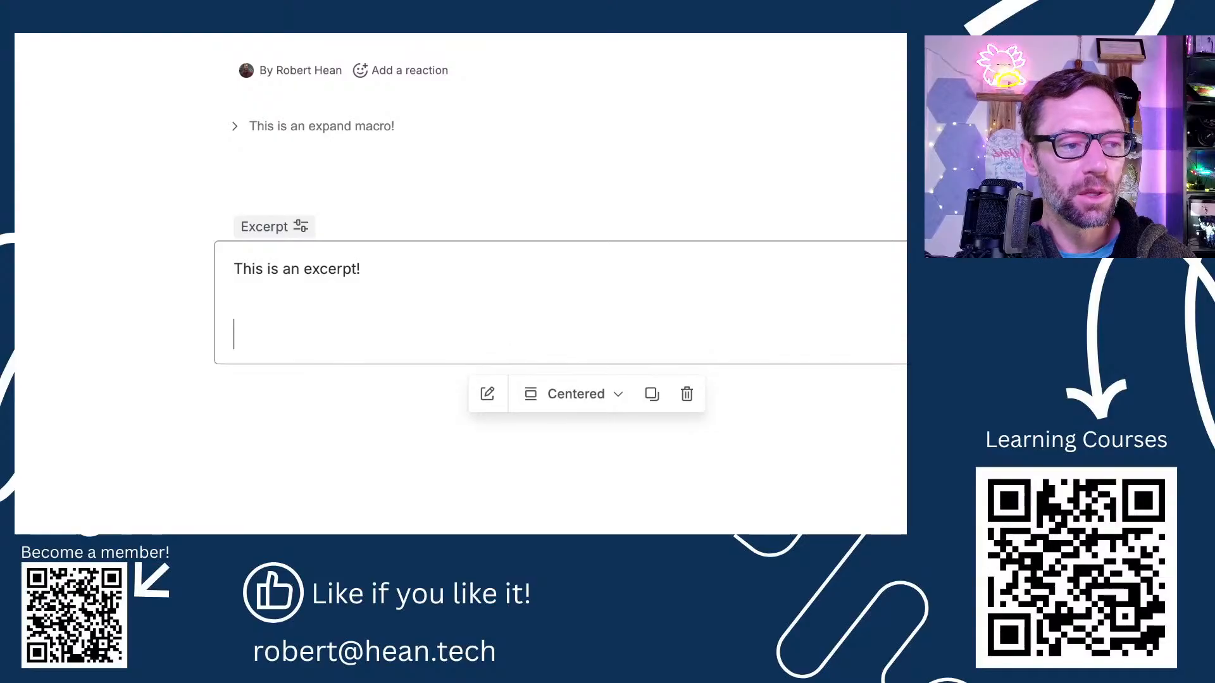
type("InformatioN!")
key("BackSpace")
key("BackSpace")
type("n!")
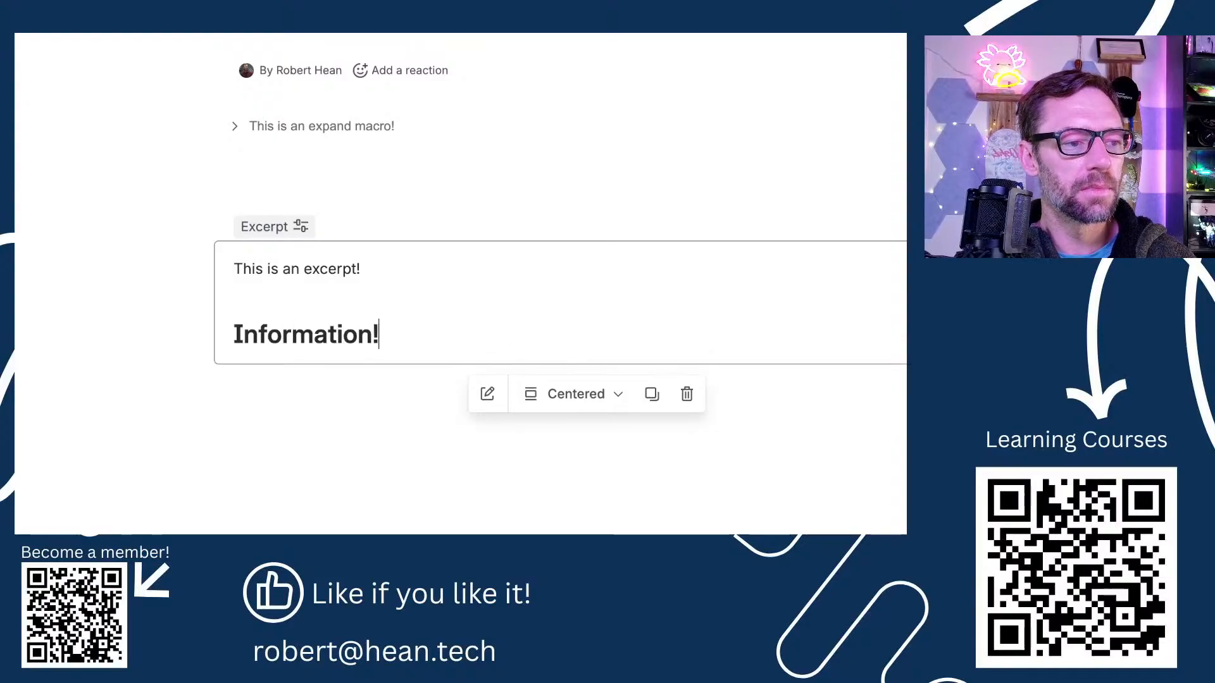
key("Return")
type("Exciting!")
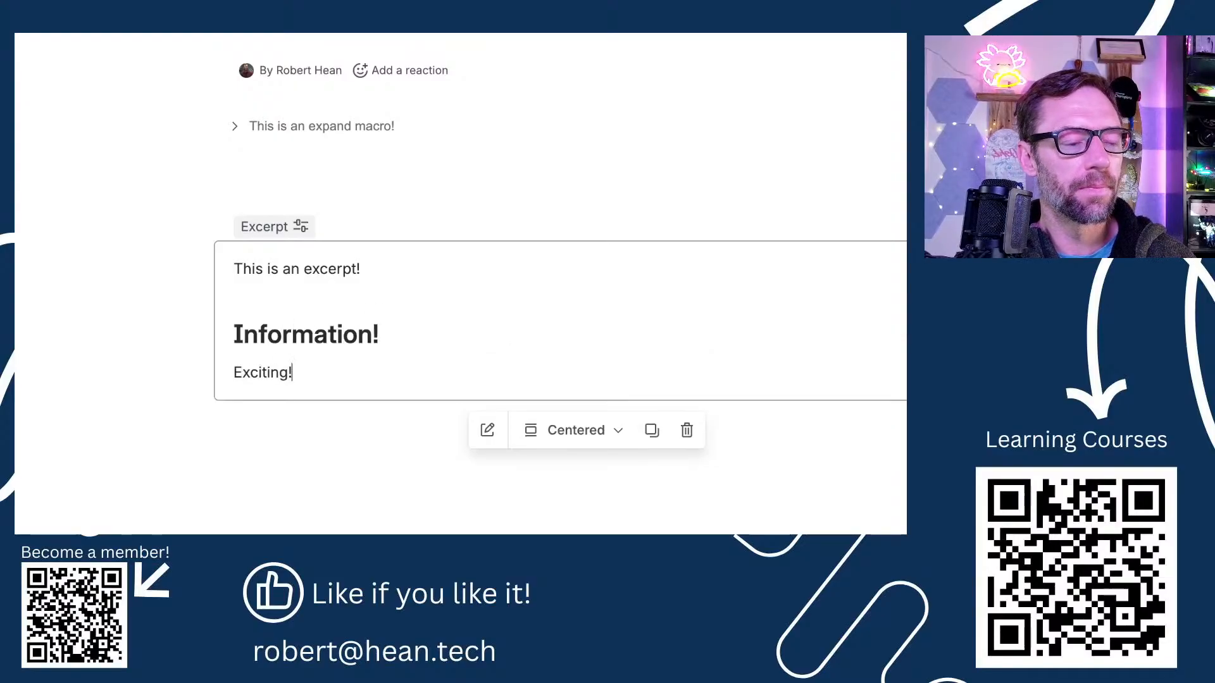
Step: Open the excerpt's settings and name it "information"
left_click(487, 432)
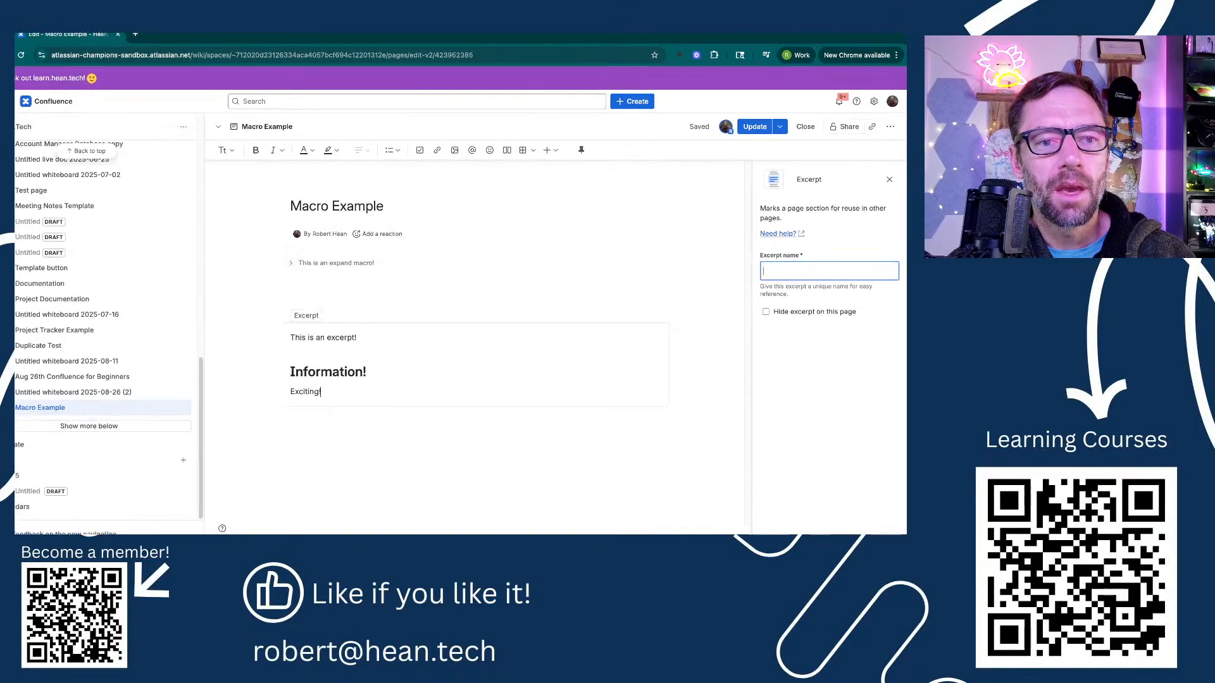
left_click(816, 279)
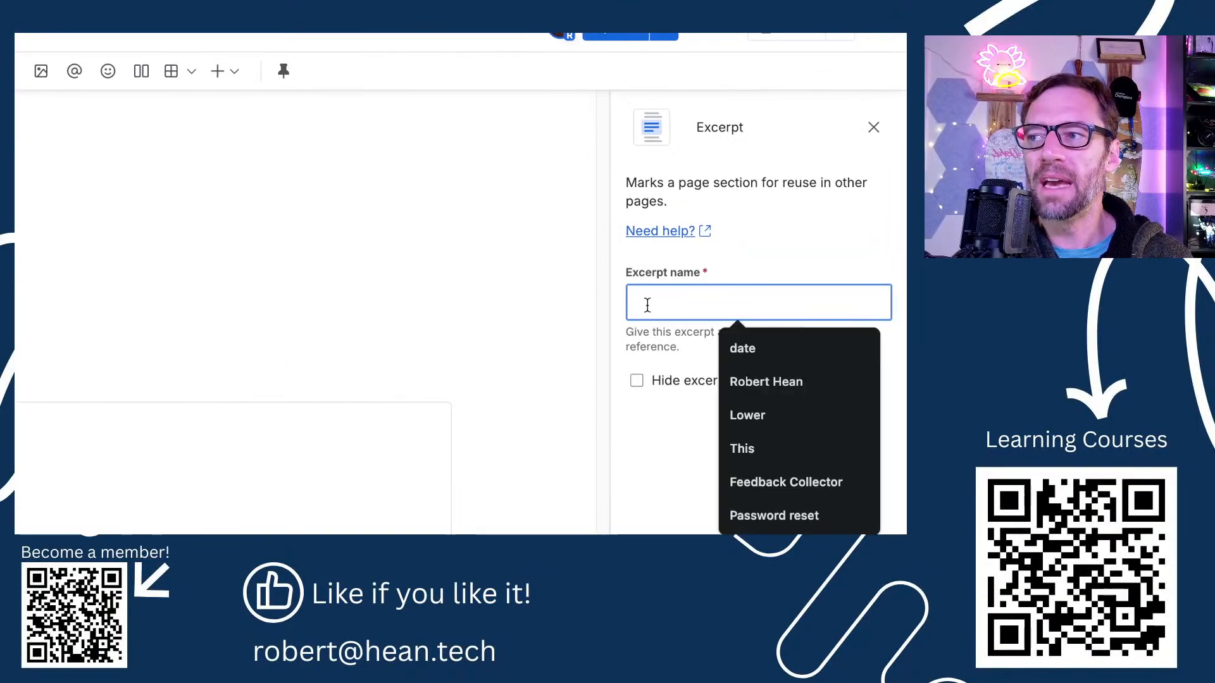
left_click(653, 443)
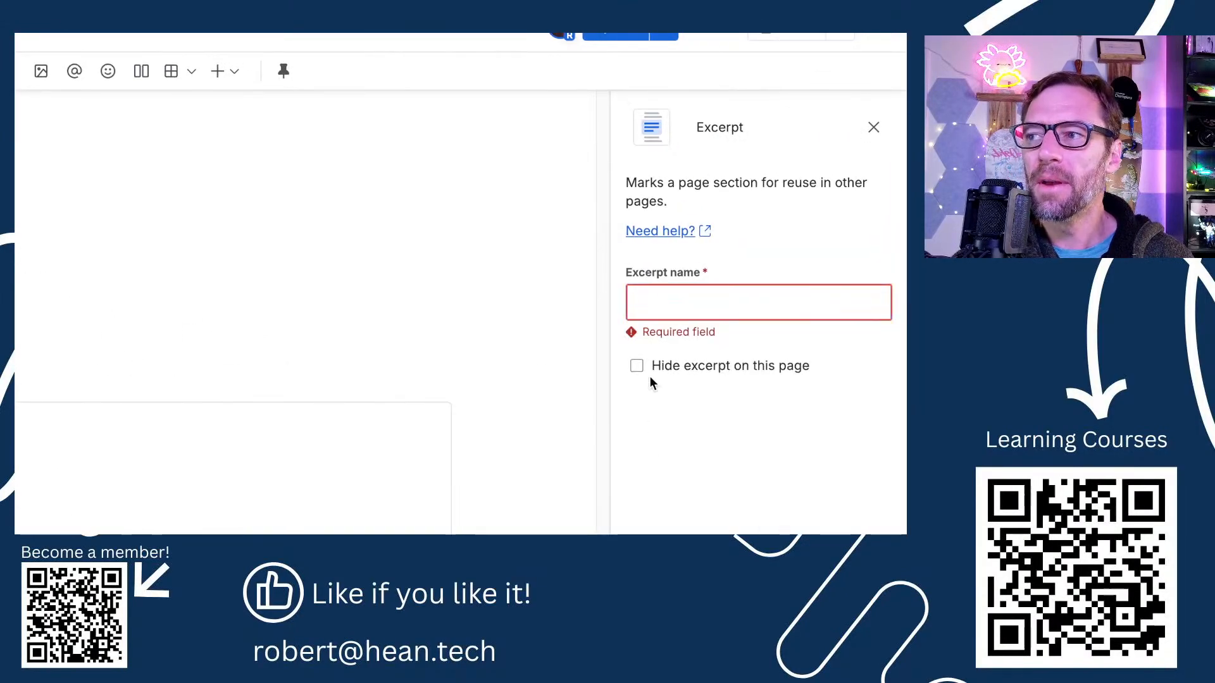
left_click(638, 294)
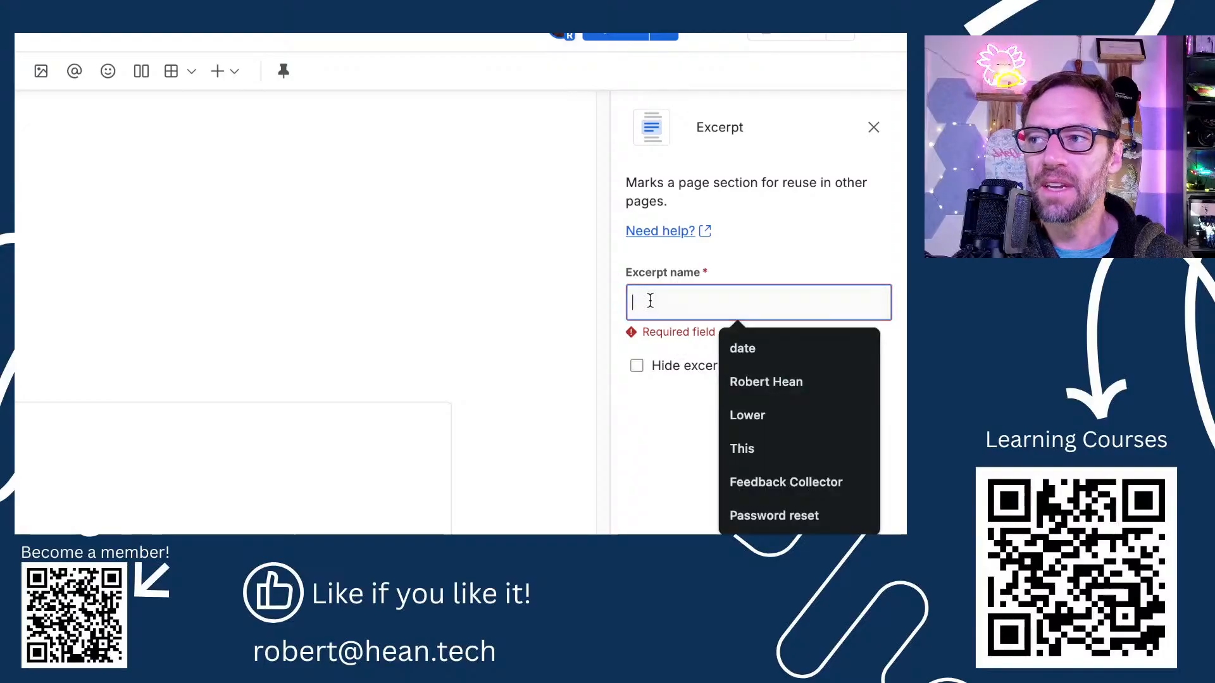
type("information")
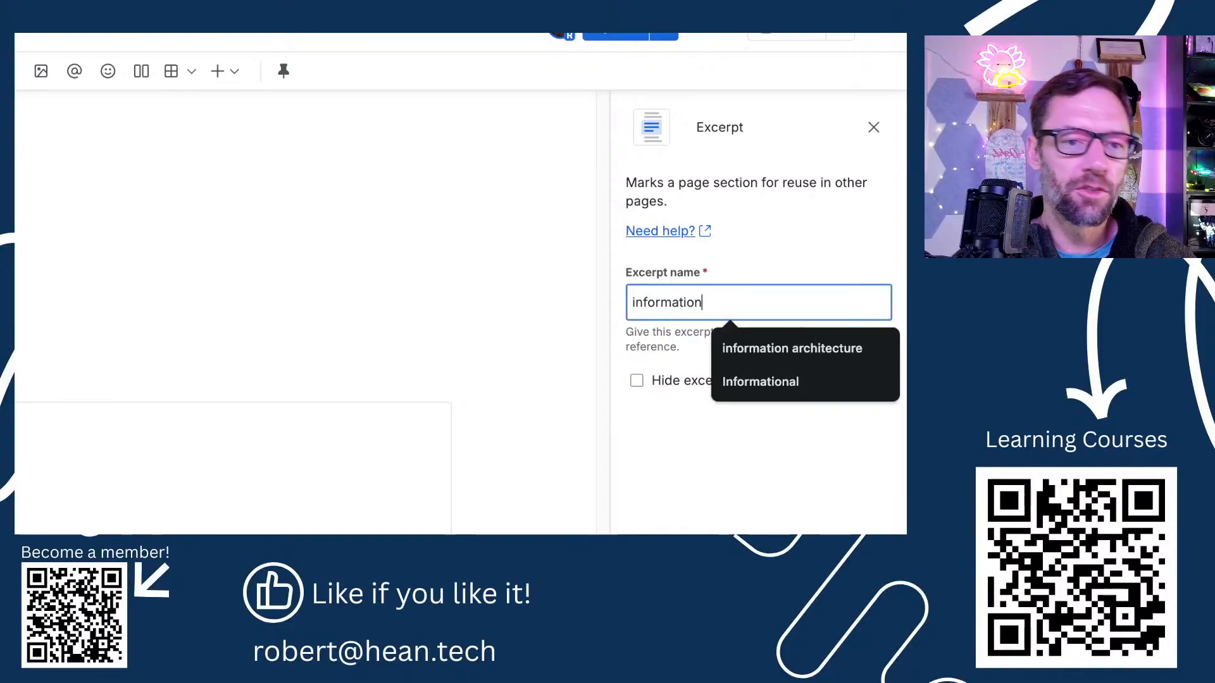
left_click(701, 500)
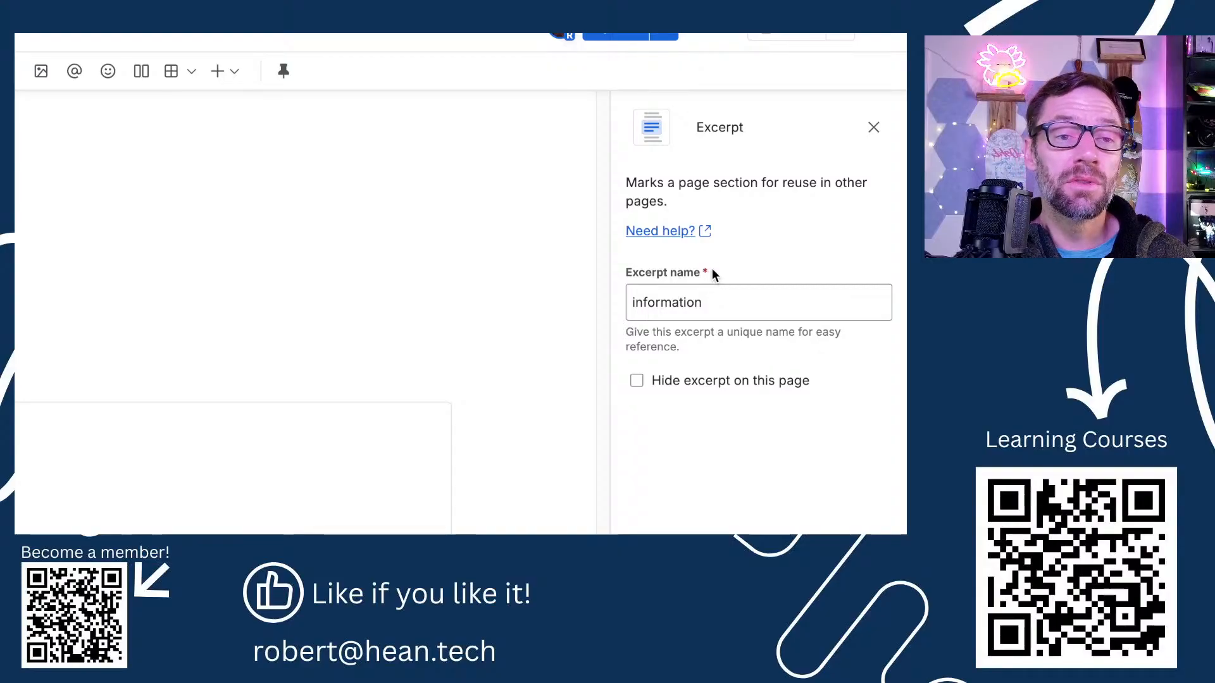
mouse_move(712, 273)
left_mouse_down()
mouse_move(637, 272)
mouse_move(724, 272)
left_mouse_up()
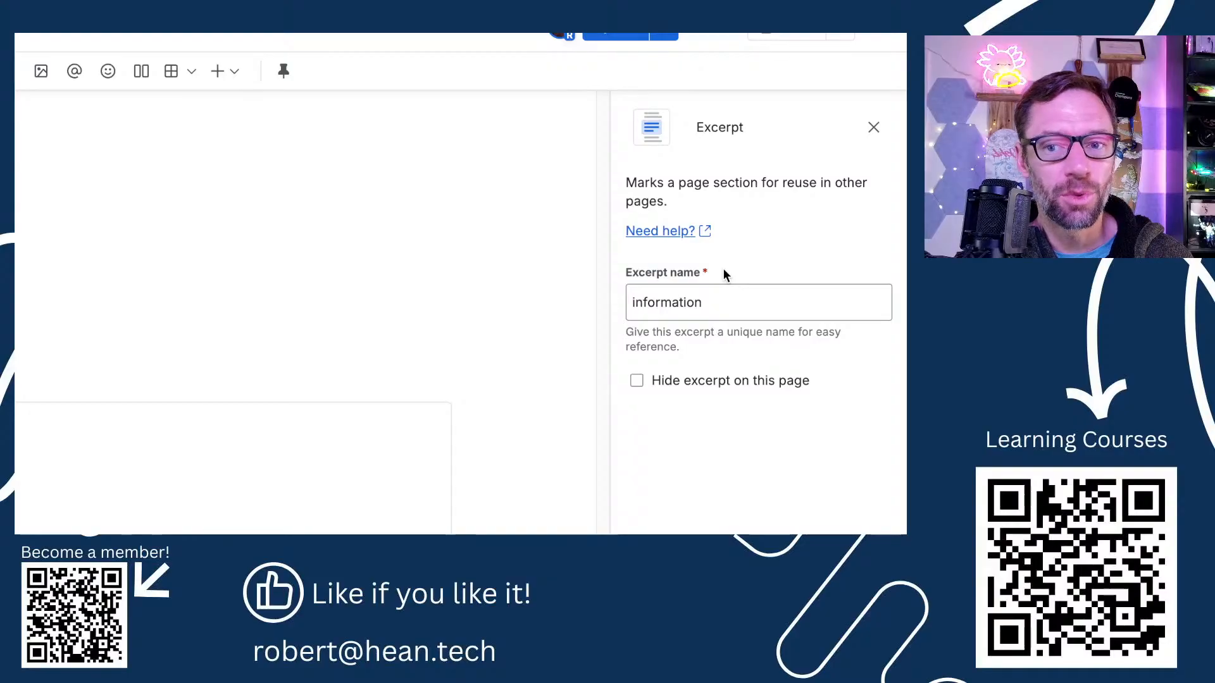
left_click(716, 301)
double_click(715, 301)
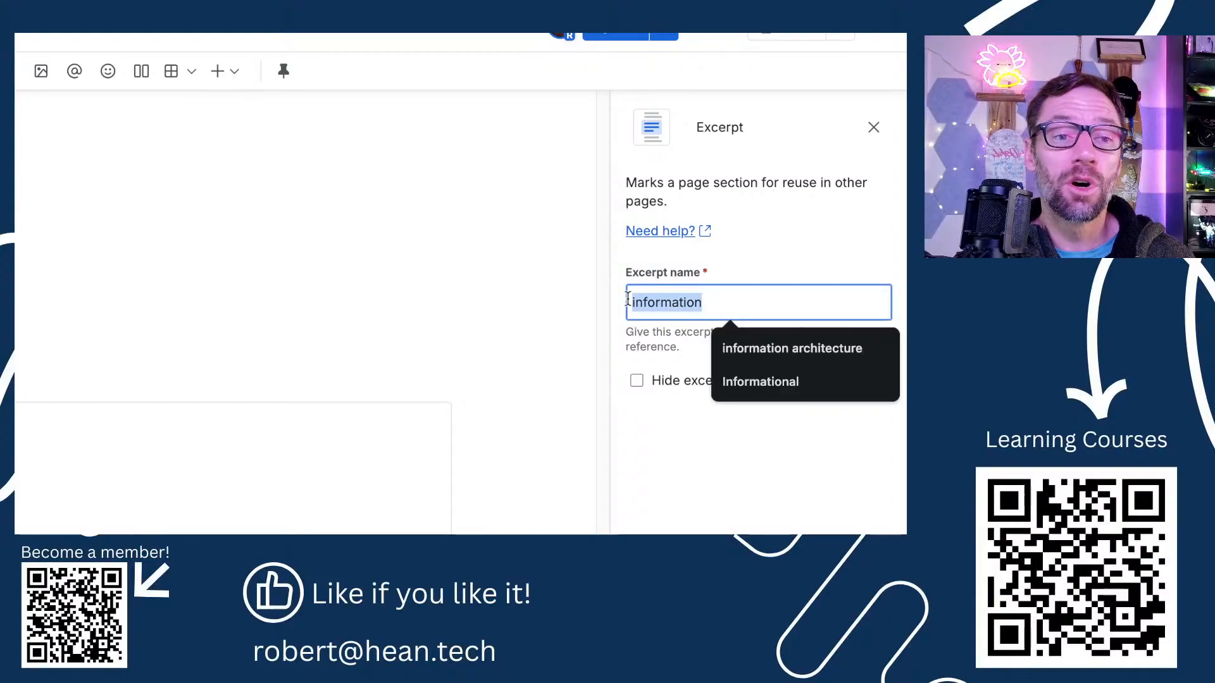
left_click(739, 303)
Step: Set the "information" excerpt to be hidden on this page
left_click(664, 329)
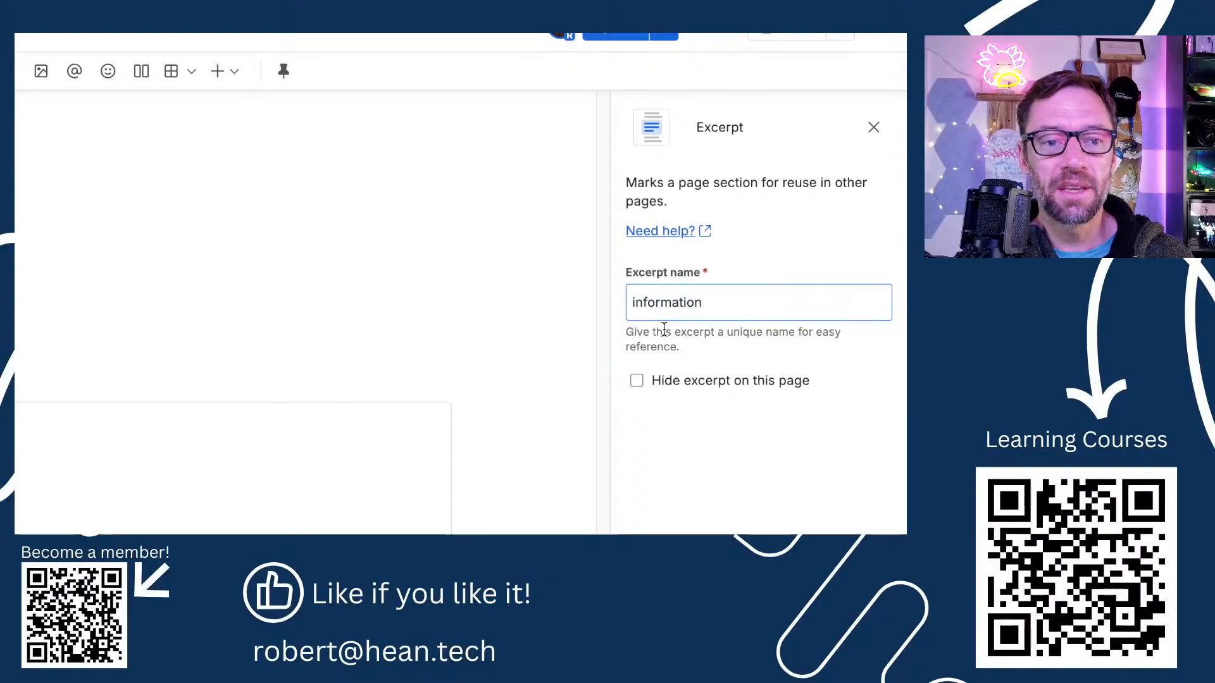
left_click(638, 382)
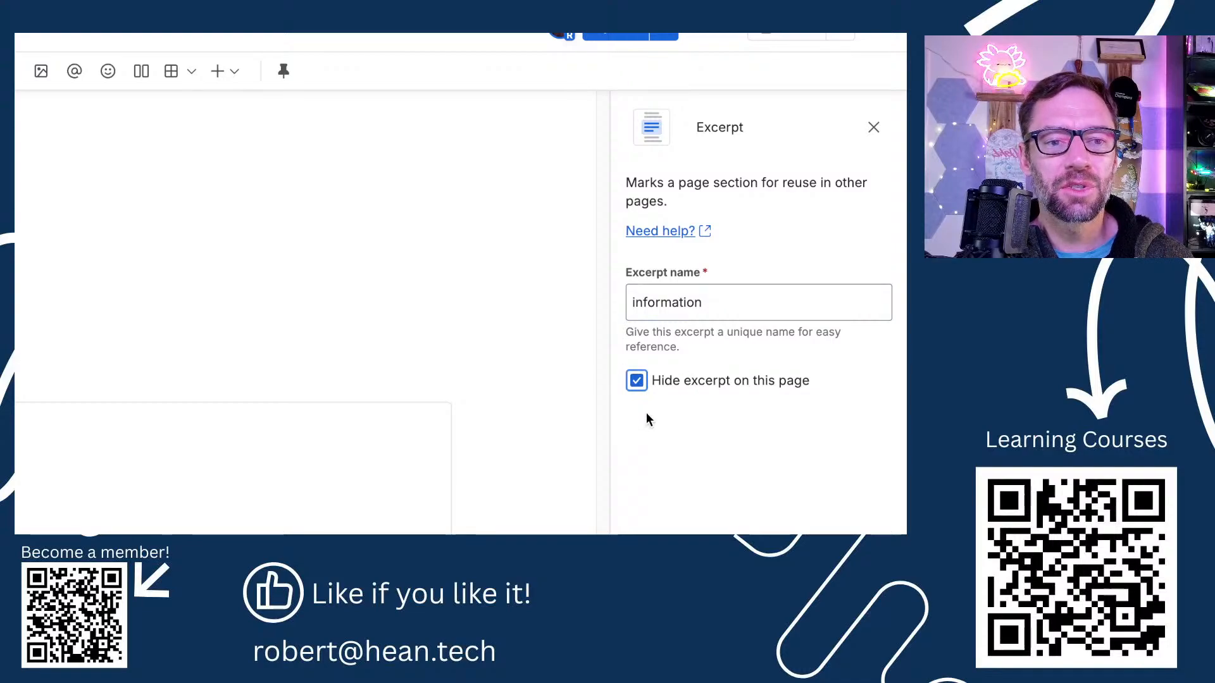
Step: Publish the Macro Example page update with the hidden excerpt and reopen the page for editing
left_click(611, 36)
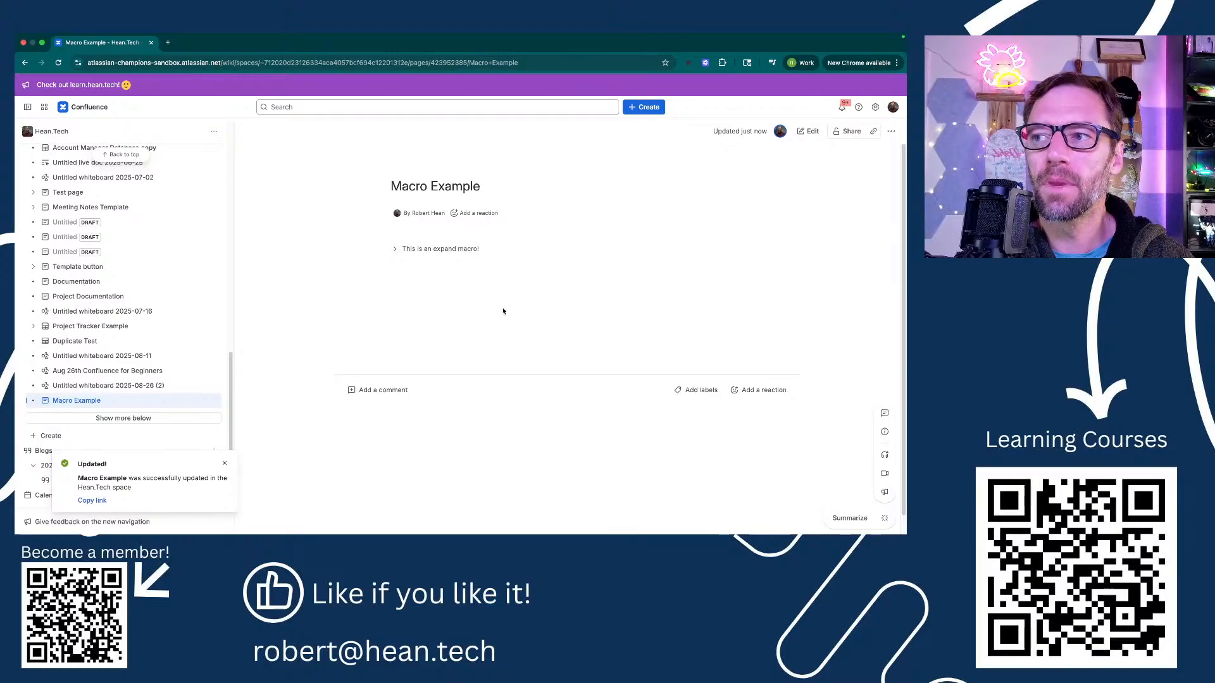
left_click(808, 131)
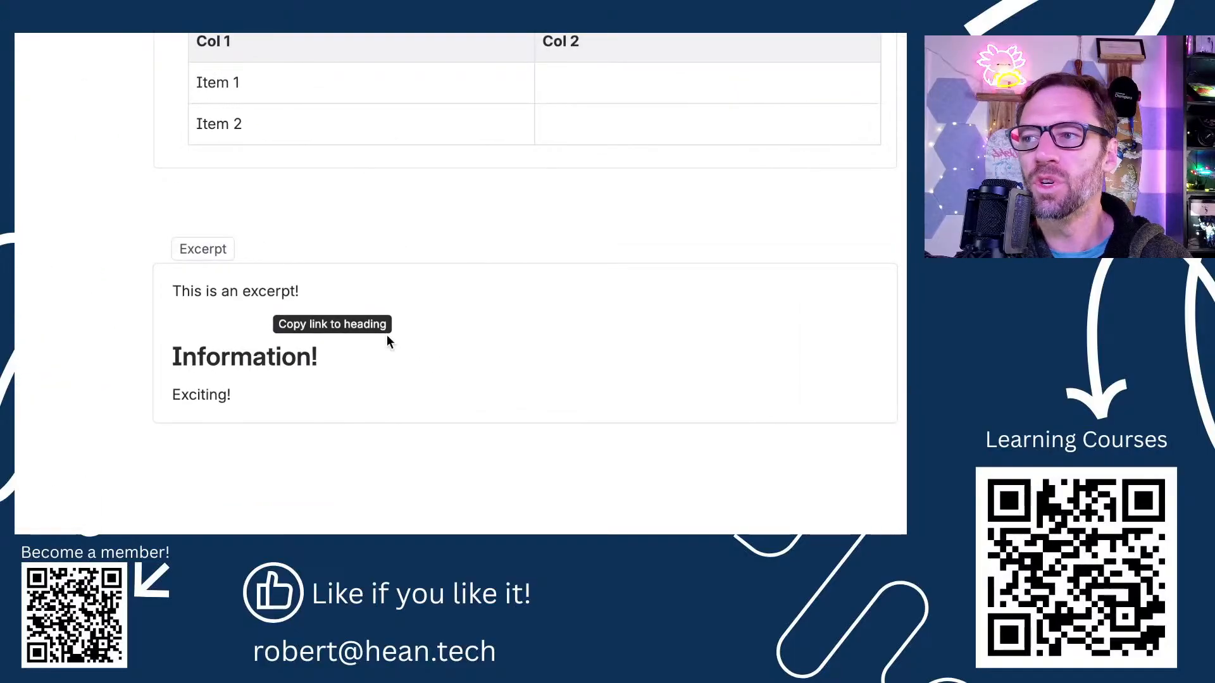
Step: Insert a Content properties (Page properties) macro from a new line beneath "Exciting!" in the excerpt using /page pro
left_click(387, 338)
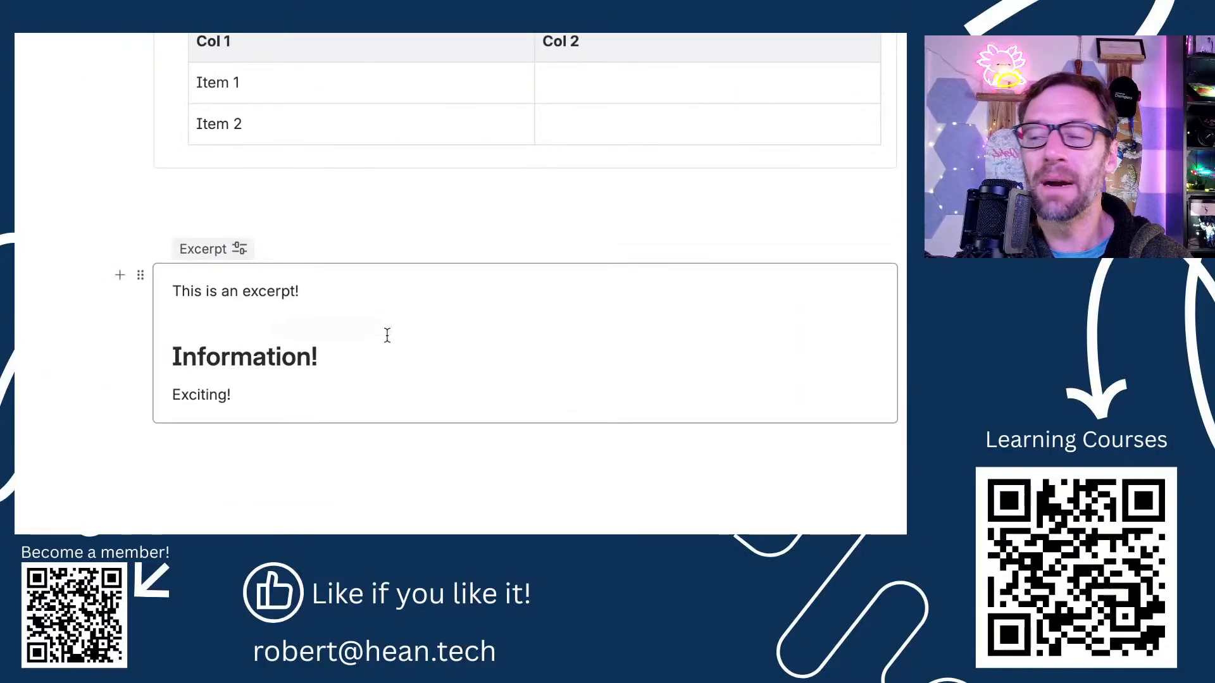
left_click(366, 394)
key("Return")
type("/page")
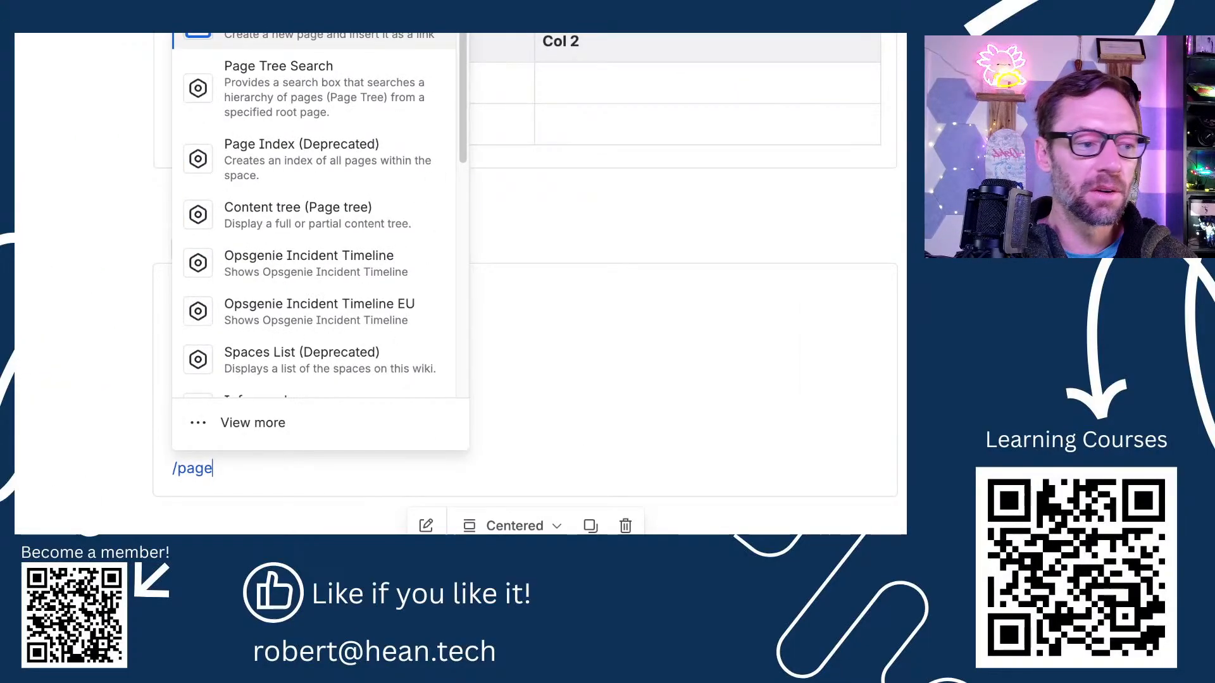
scroll(316, 190, "down", 1)
scroll(311, 138, "up", 1)
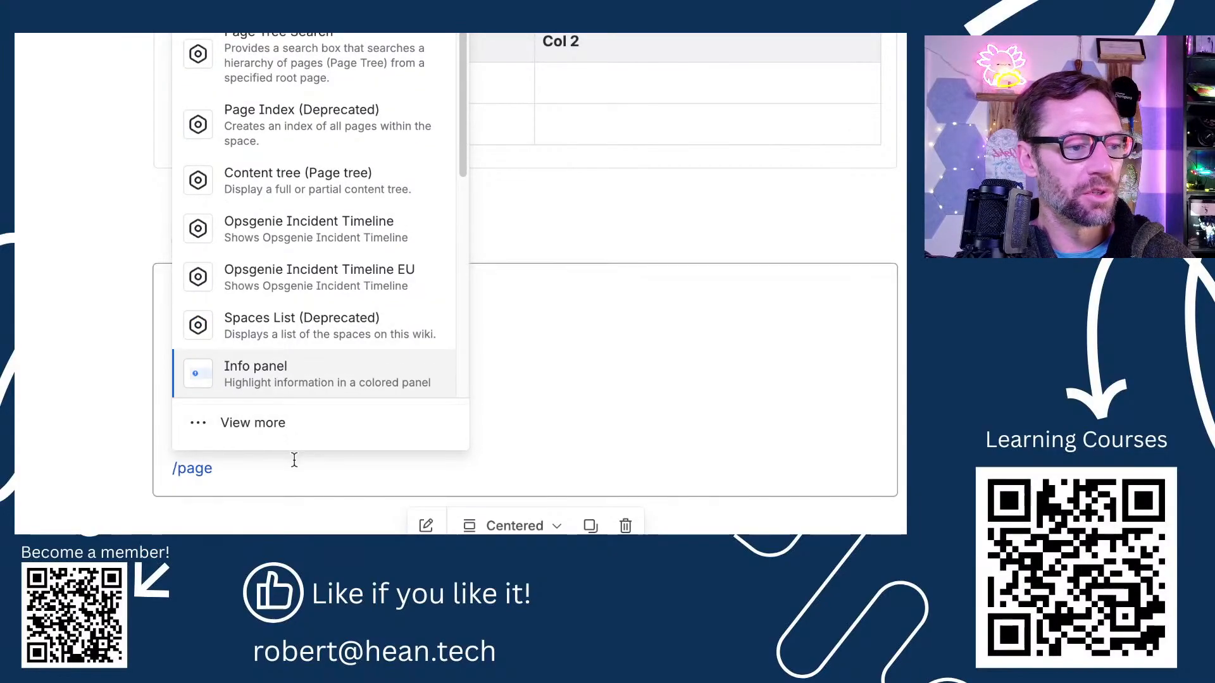
left_click(291, 481)
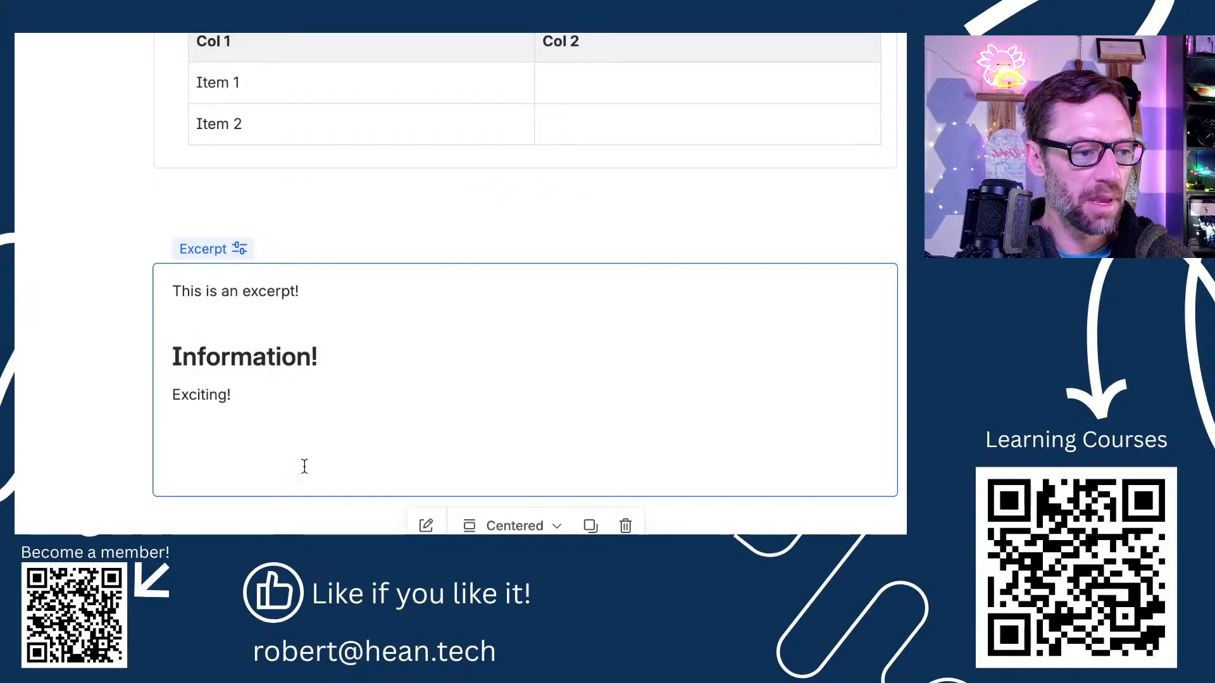
left_click(257, 456)
type("/page pro")
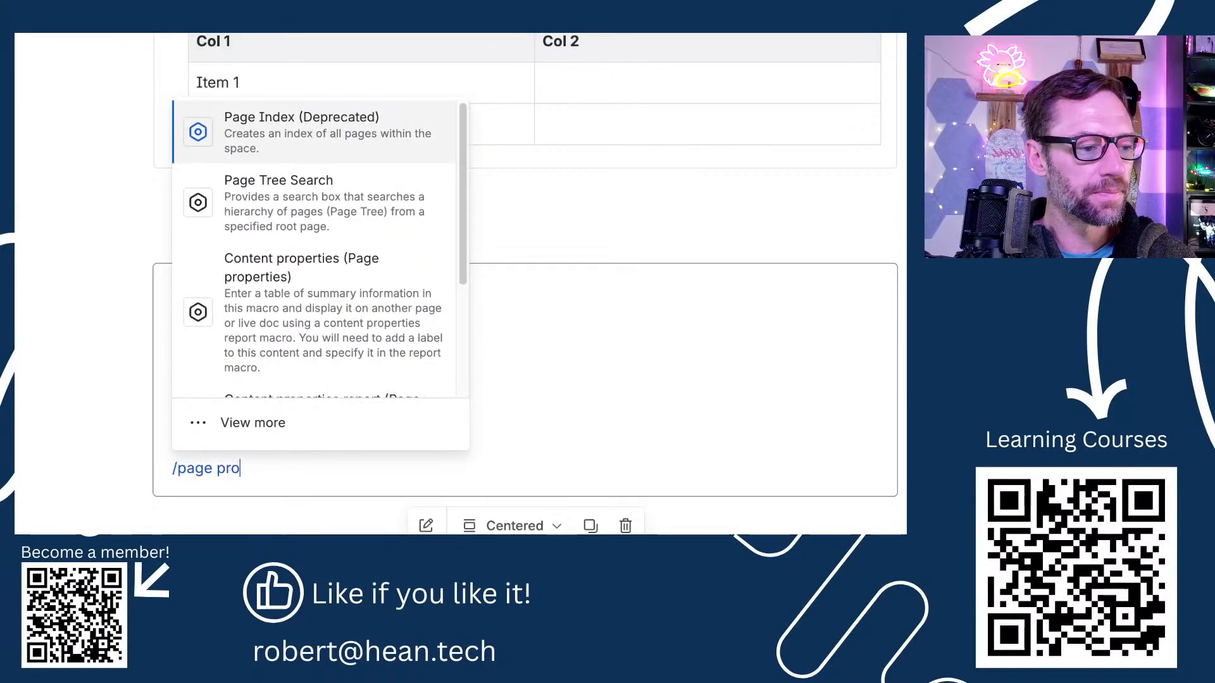
key("Return")
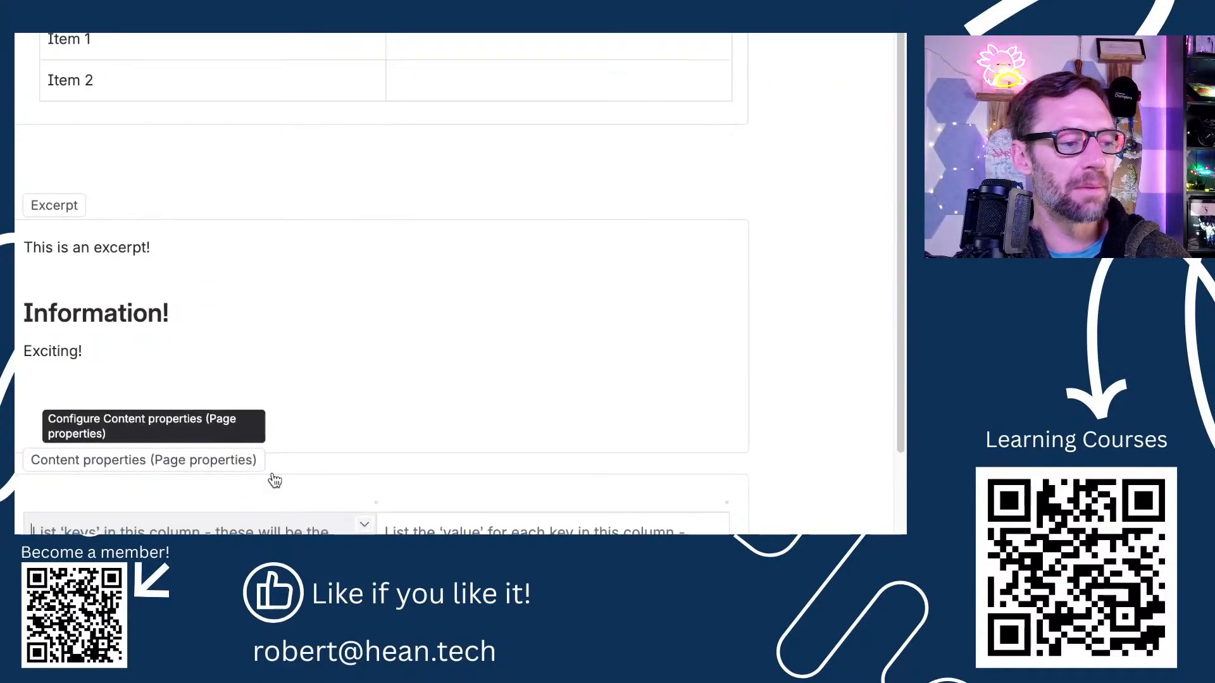
Step: Delete the Content properties (Page properties) macro below the excerpt
scroll(274, 480, "down", 3)
left_click_drag(108, 250, 145, 74)
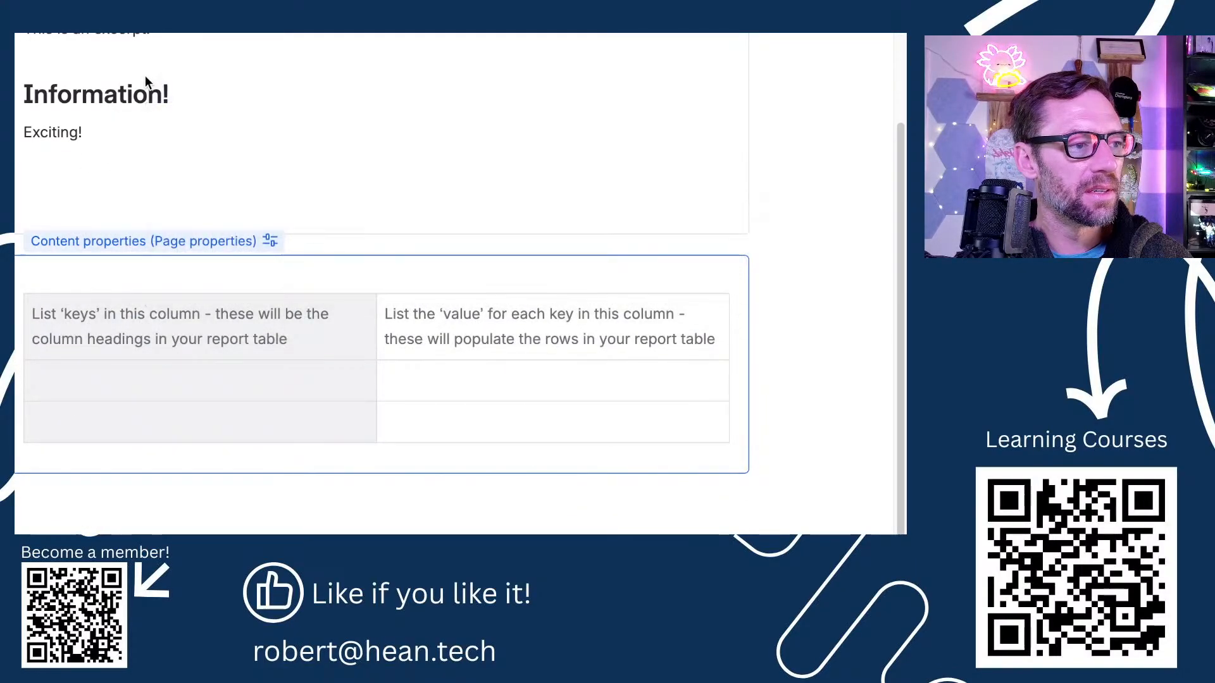
left_click_drag(108, 241, 86, 44)
key("BackSpace")
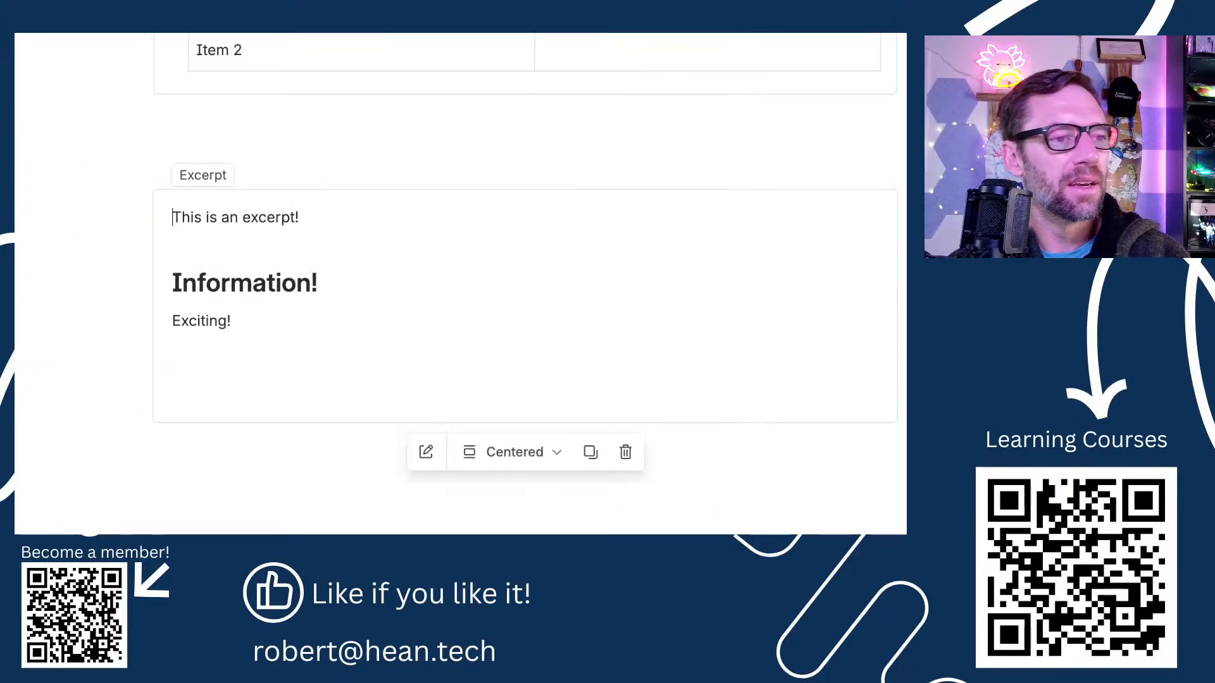
left_click(356, 312)
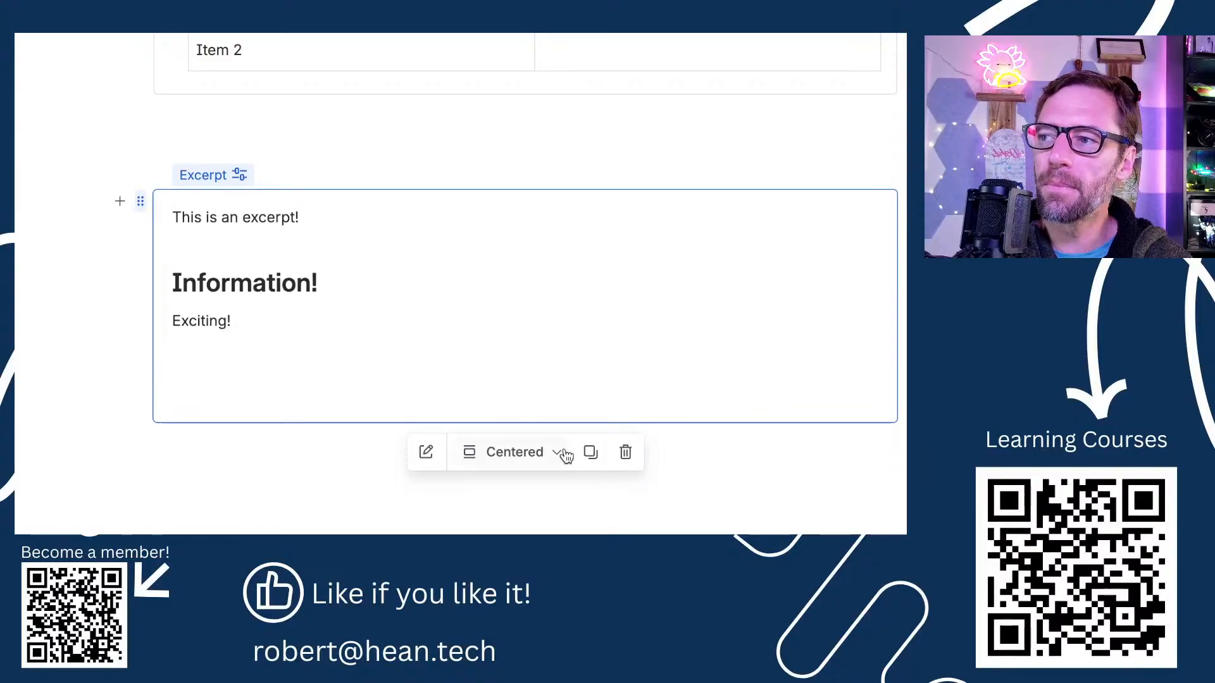
key("Return")
left_click(331, 375)
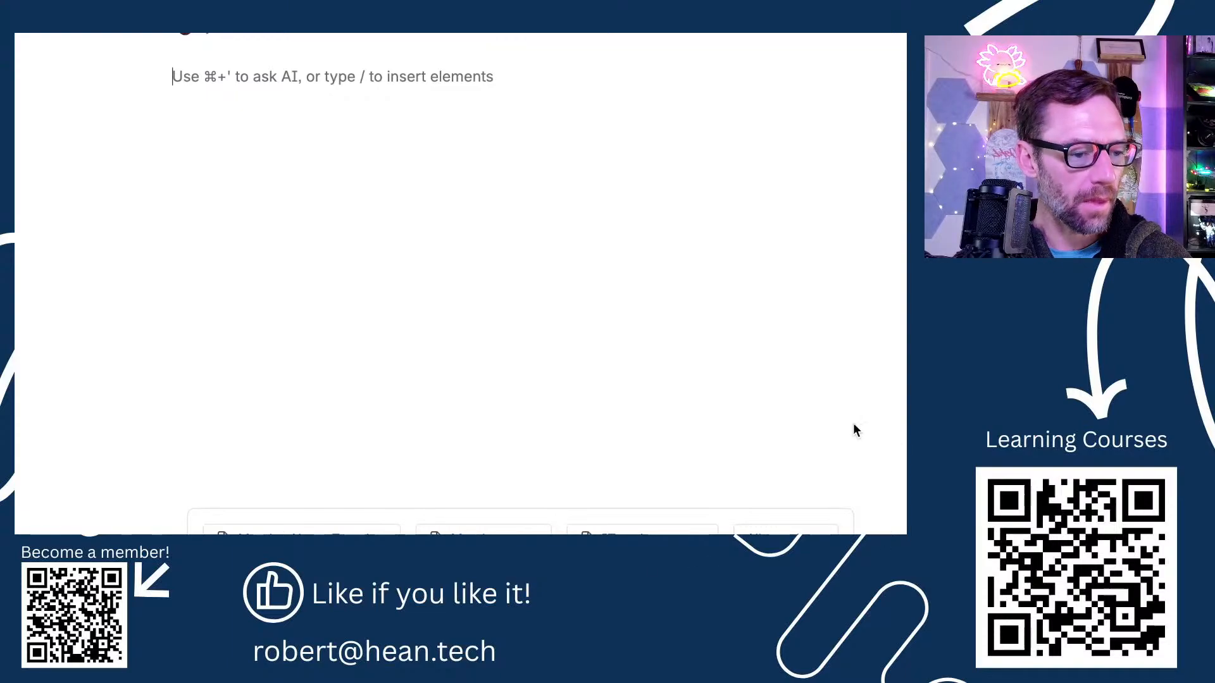
Step: Add an Insert excerpt macro to the body of the new Excerpt include page using /excer
type("/")
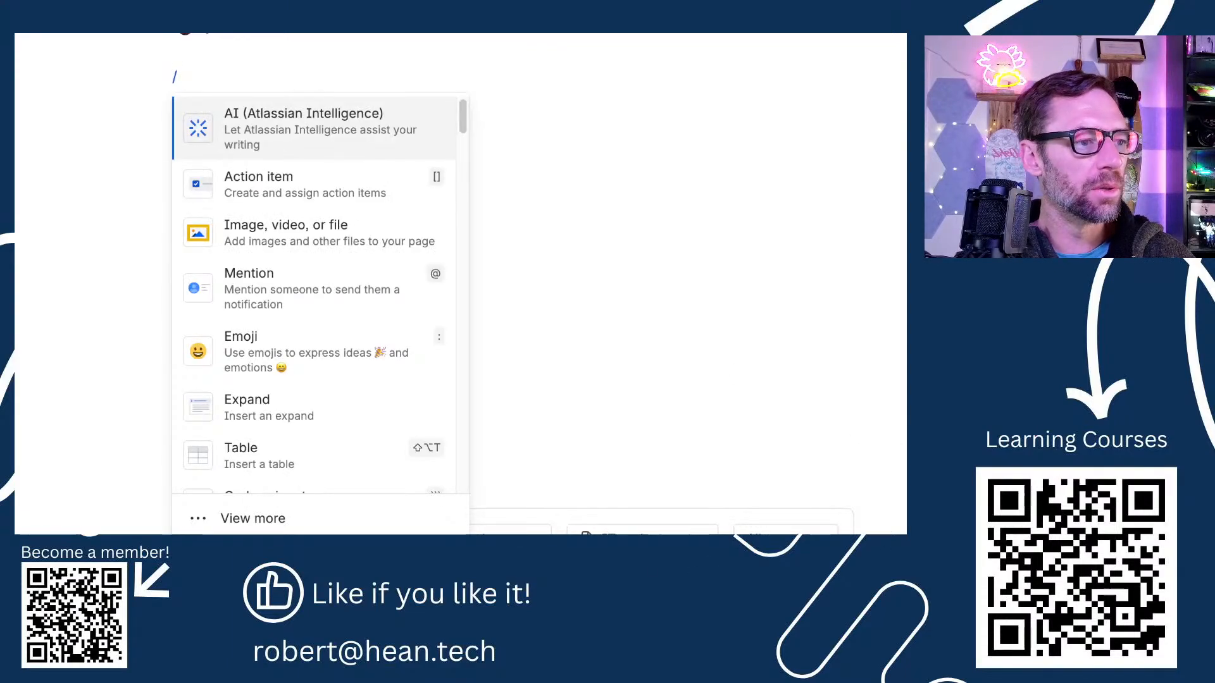
type("excer")
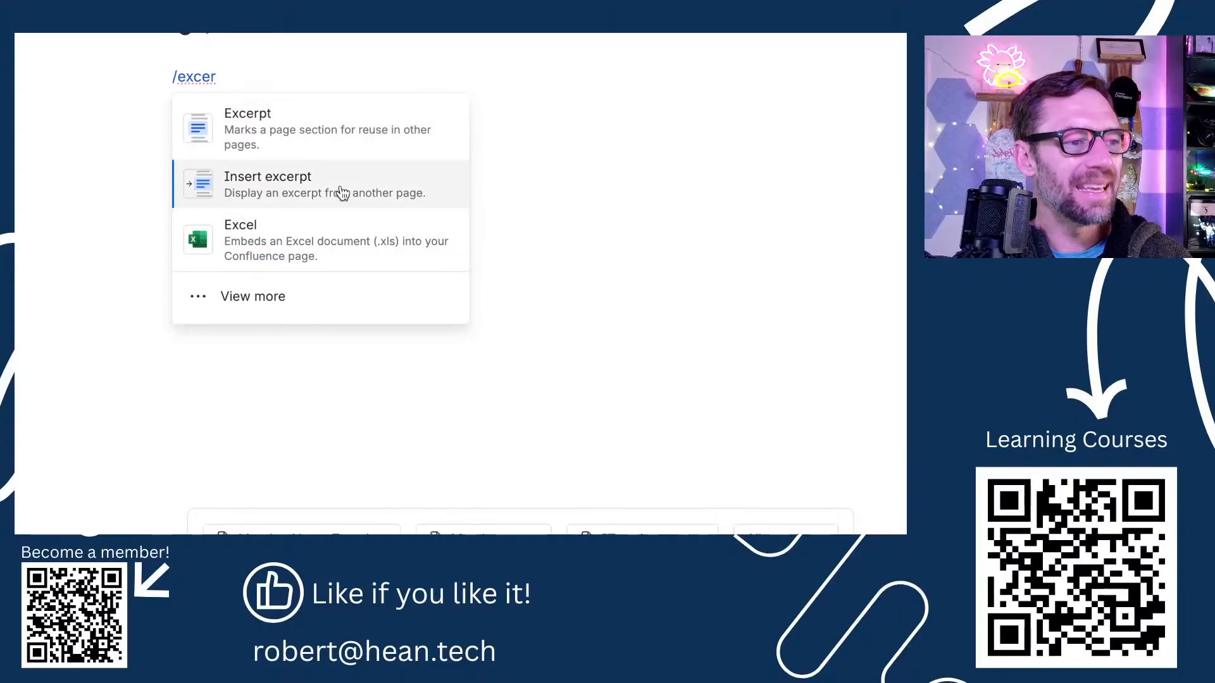
left_click(342, 191)
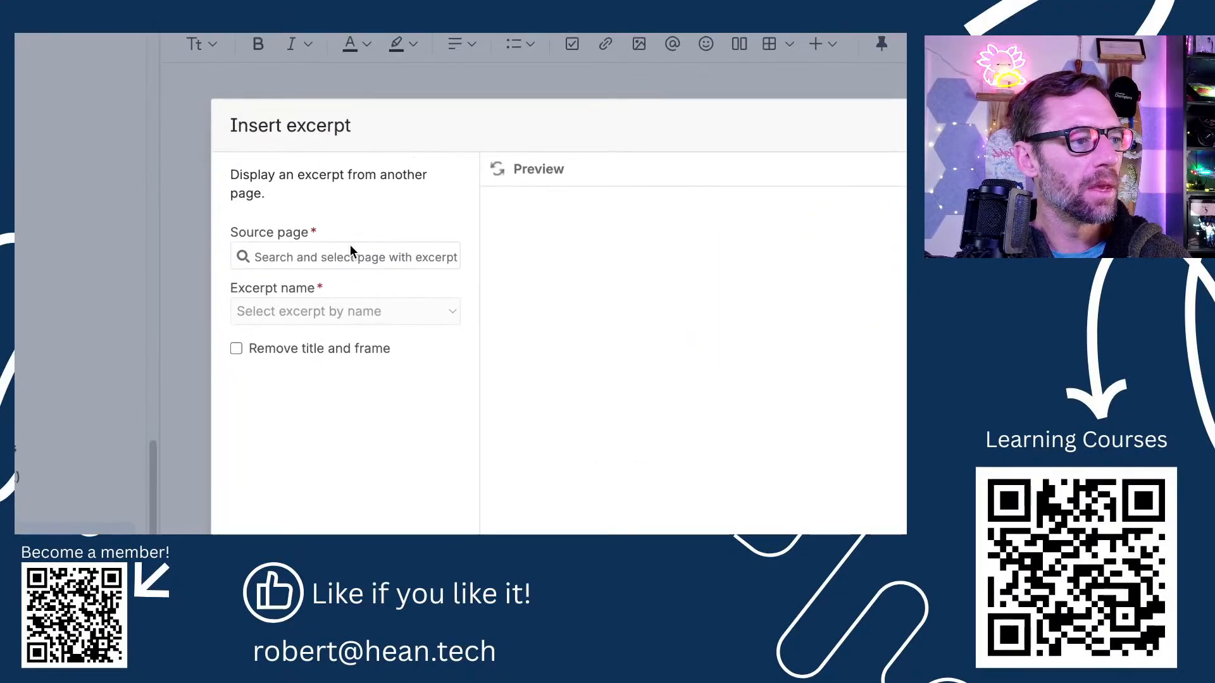
Step: Choose Macro Example as the source page and "information" as the excerpt name, and refresh the preview
left_click(352, 253)
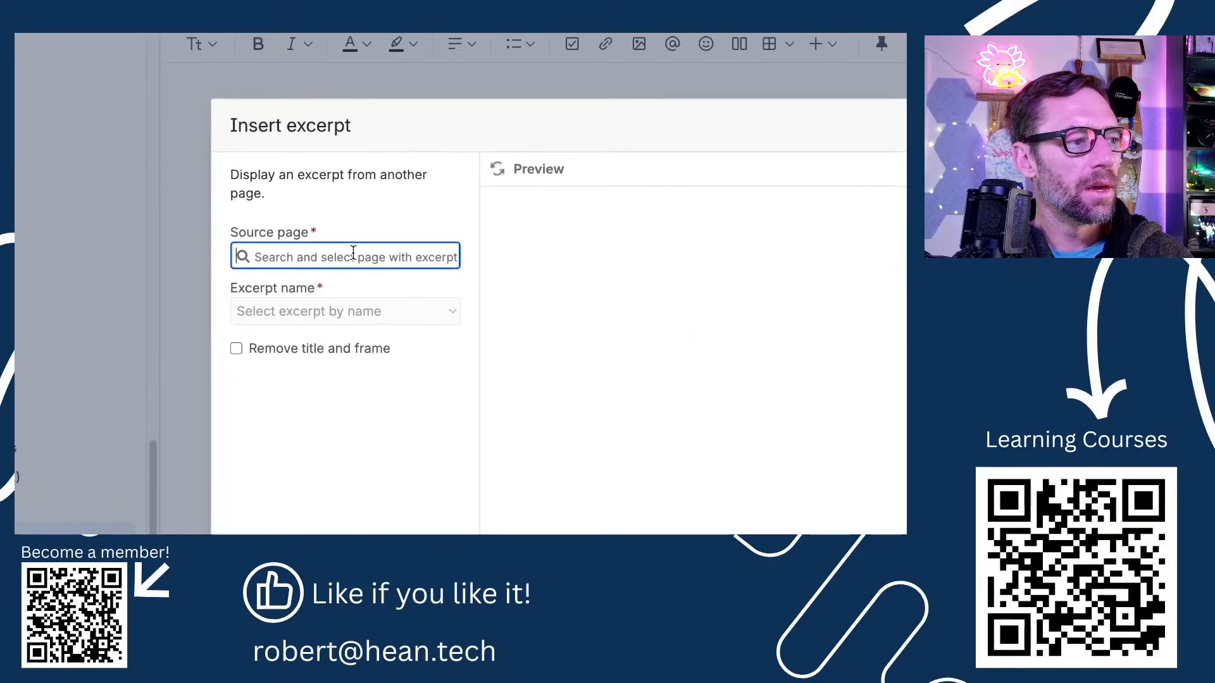
type("macro example")
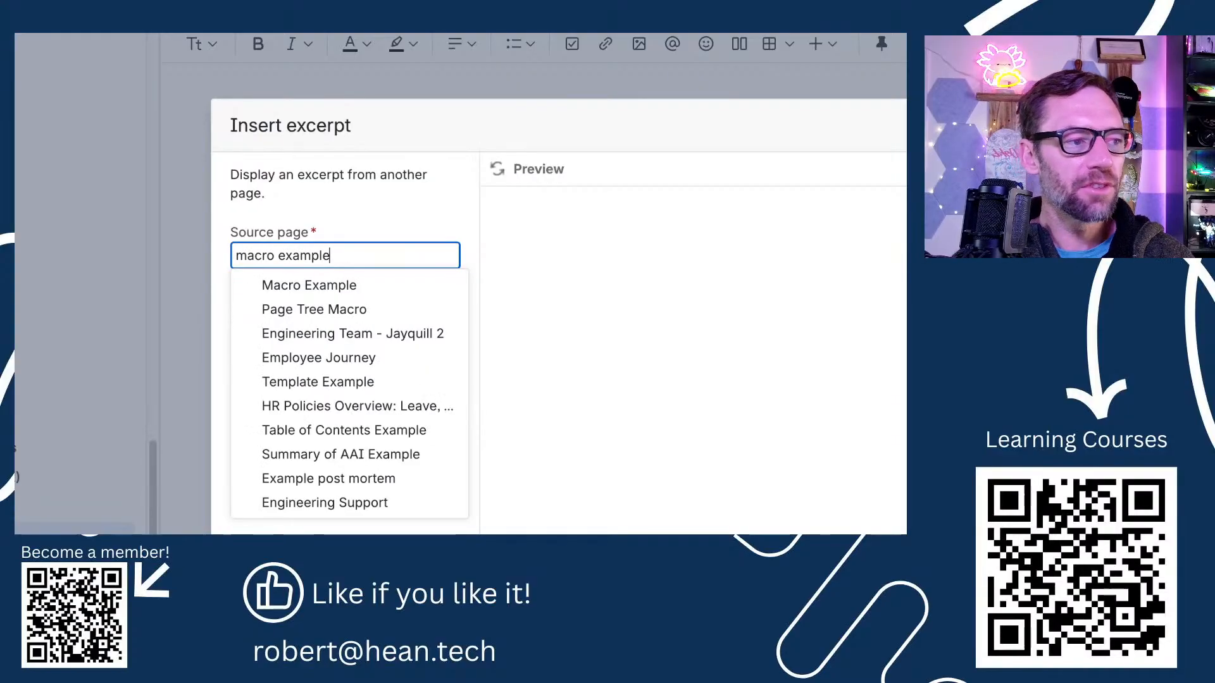
left_click(380, 284)
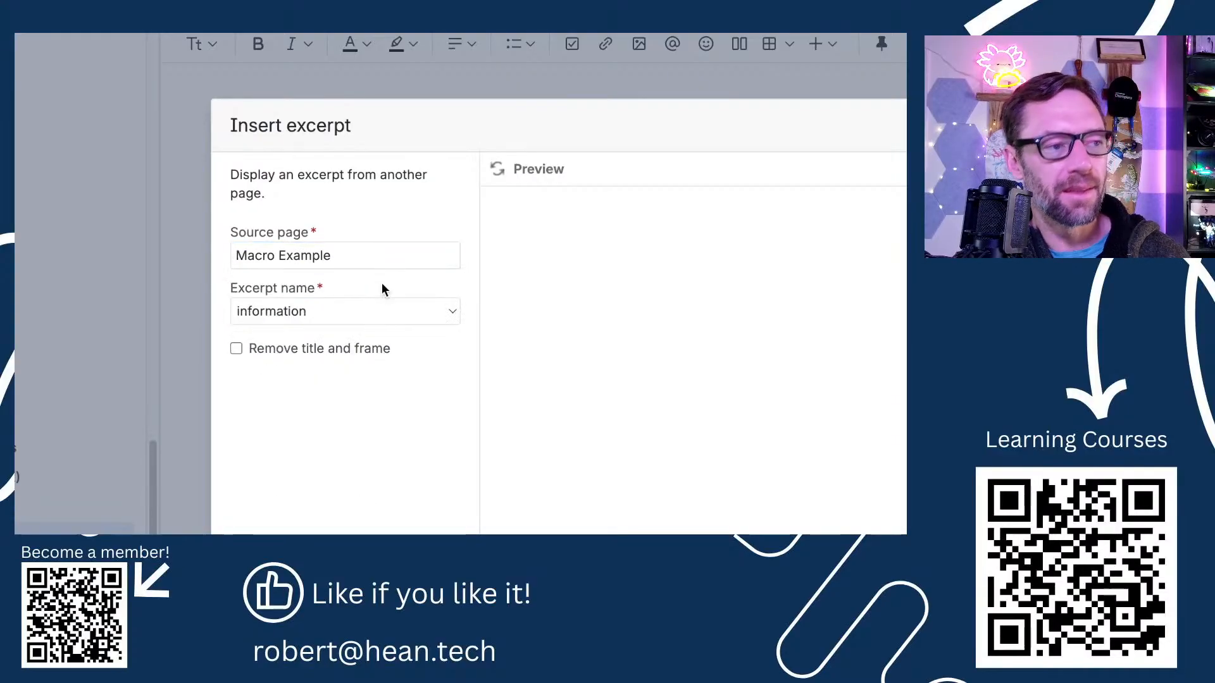
left_click(415, 306)
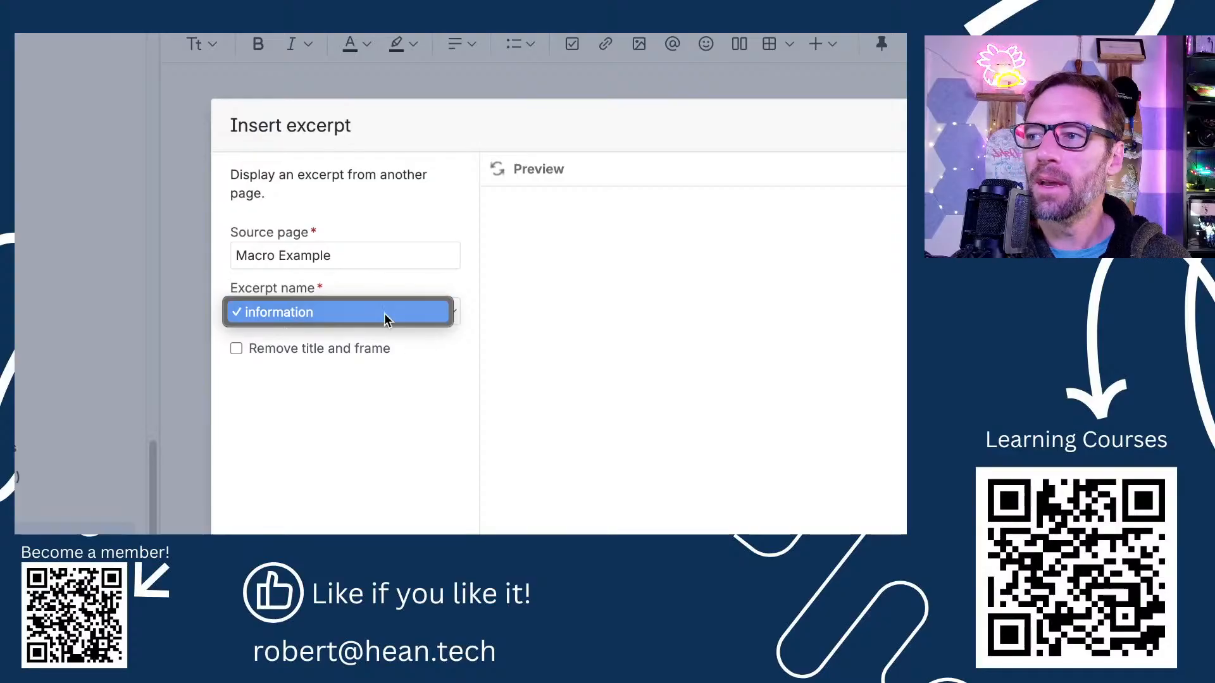
left_click(441, 312)
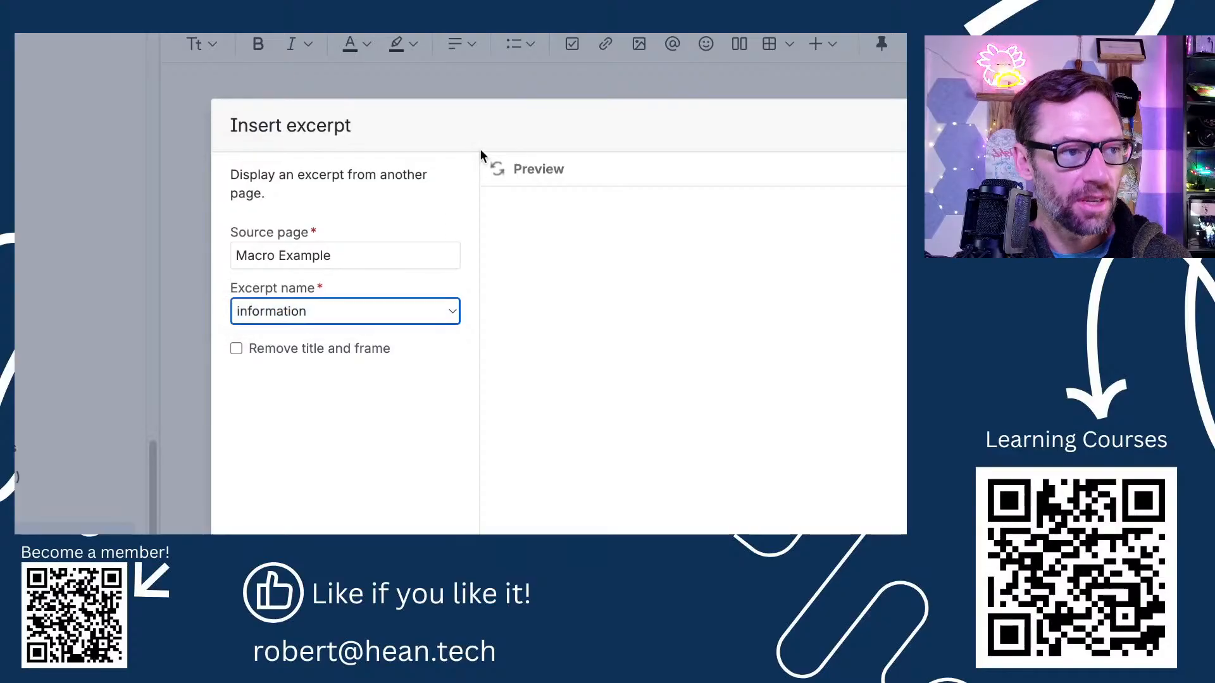
left_click(497, 169)
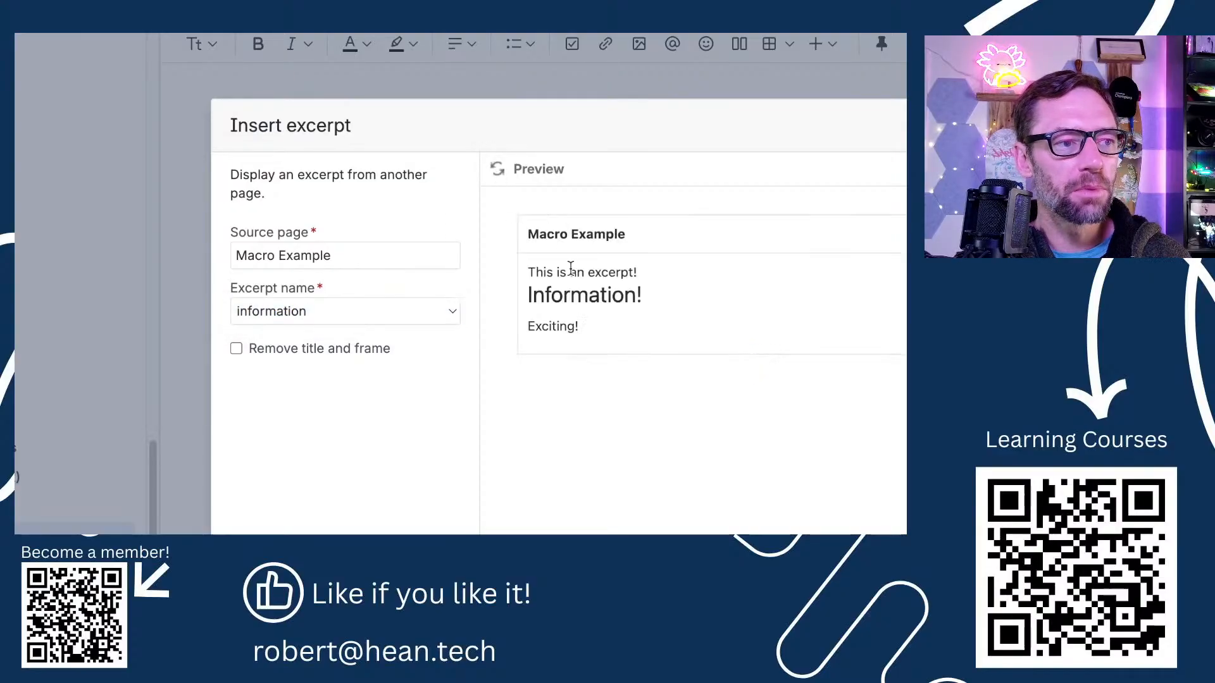
Step: Remove the title and frame from the inserted excerpt, refresh the preview and insert it into the page
left_click_drag(536, 234, 565, 213)
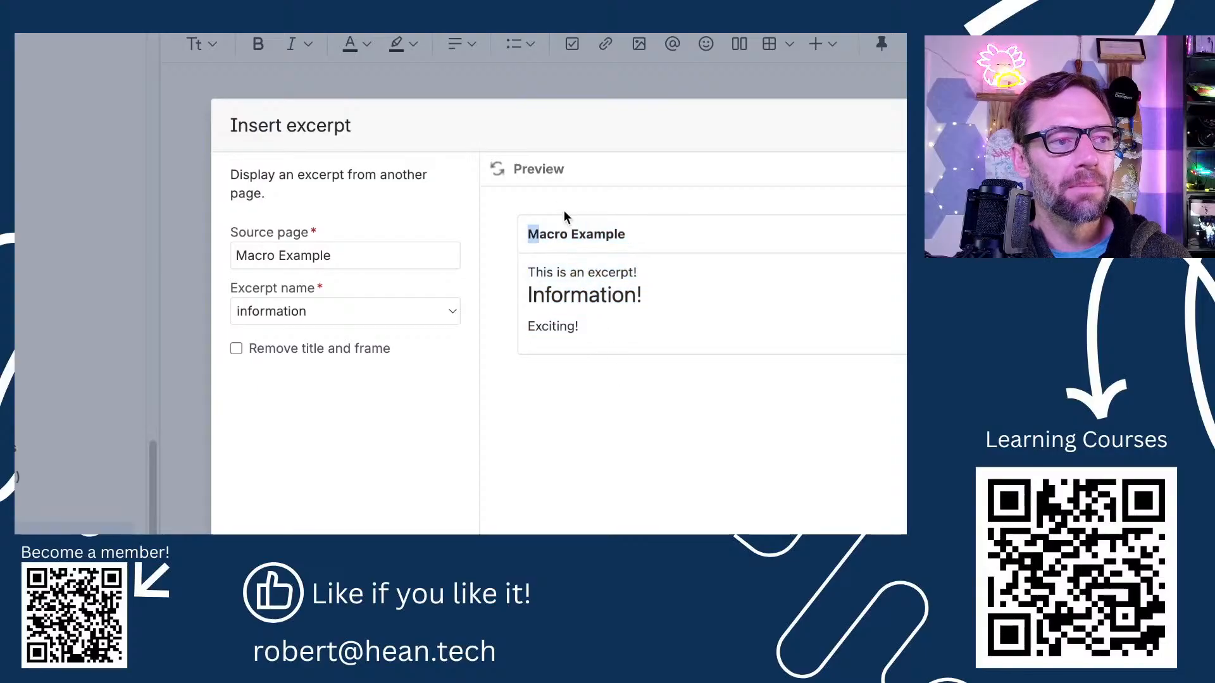
left_click(562, 223)
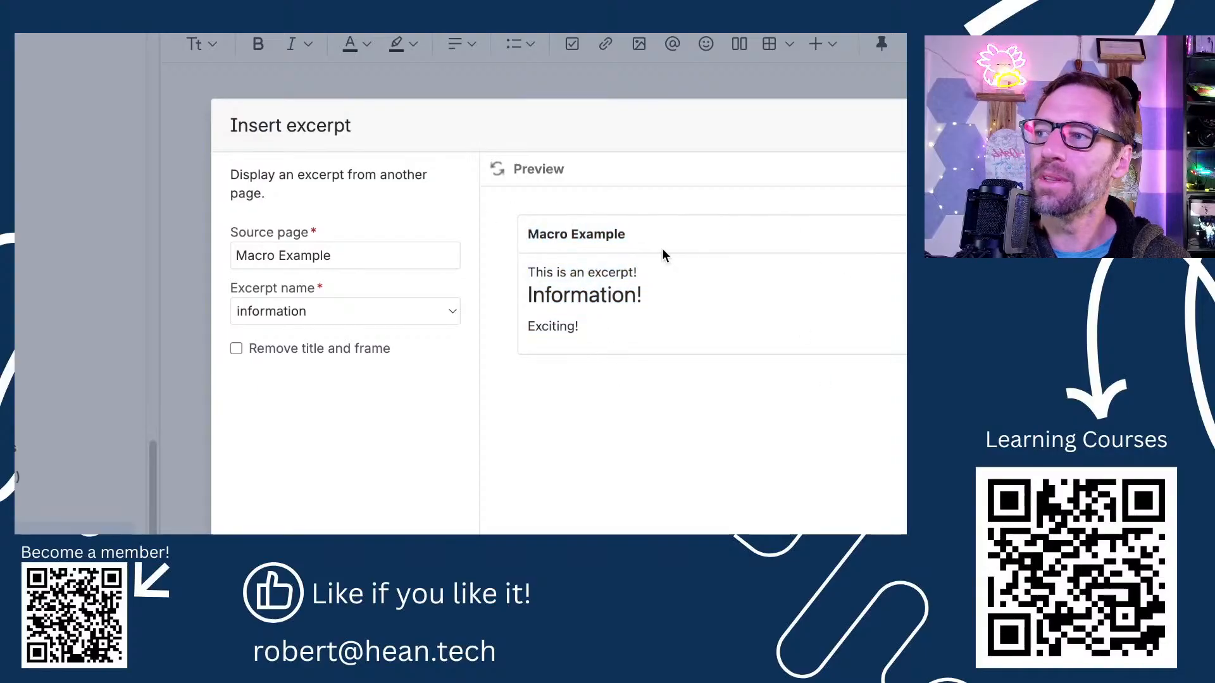
left_click_drag(627, 235, 510, 241)
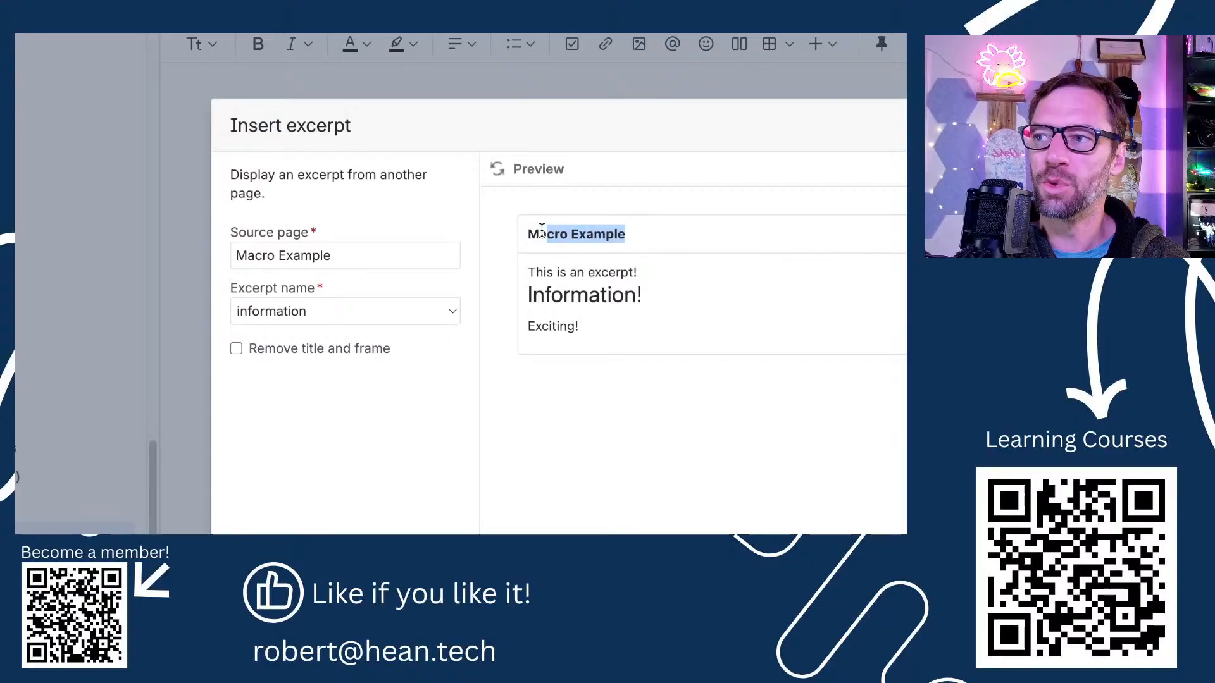
left_click(341, 345)
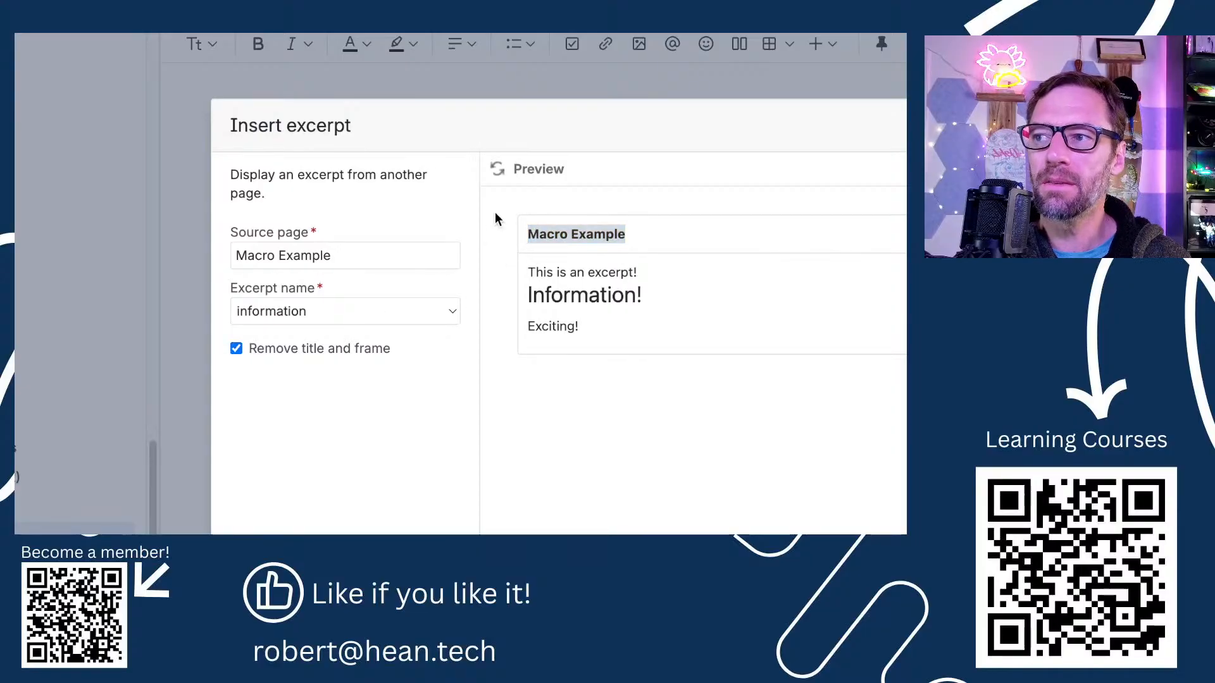
left_click(499, 173)
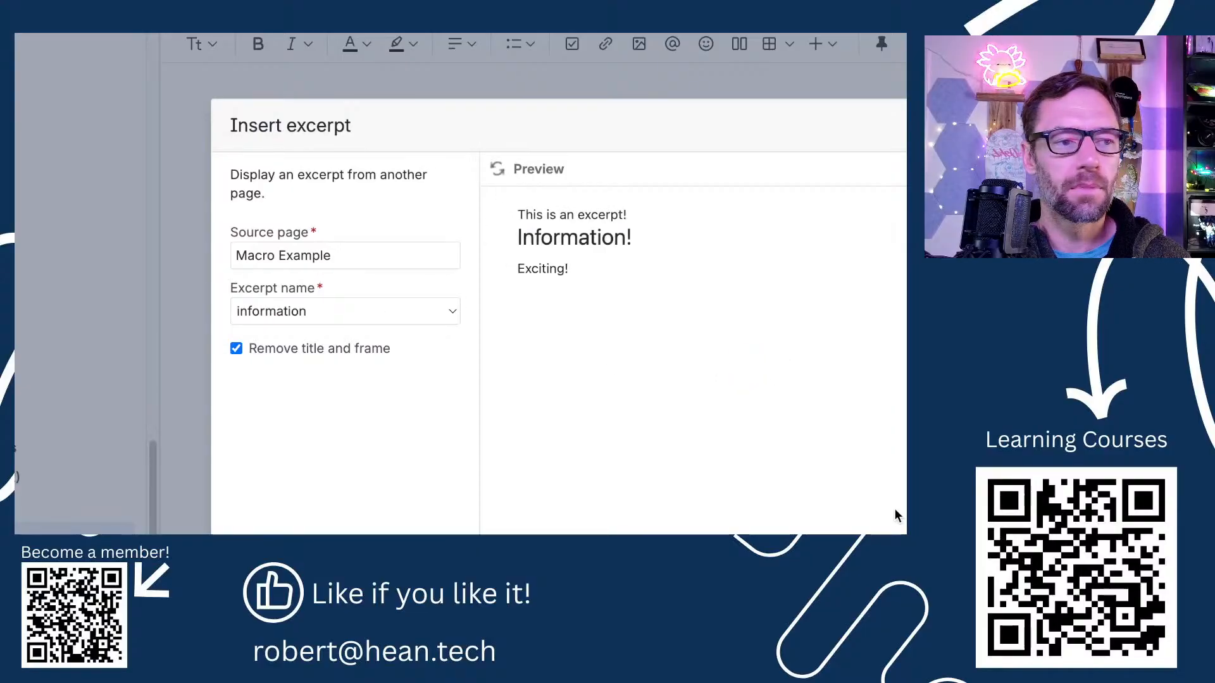
left_click(889, 531)
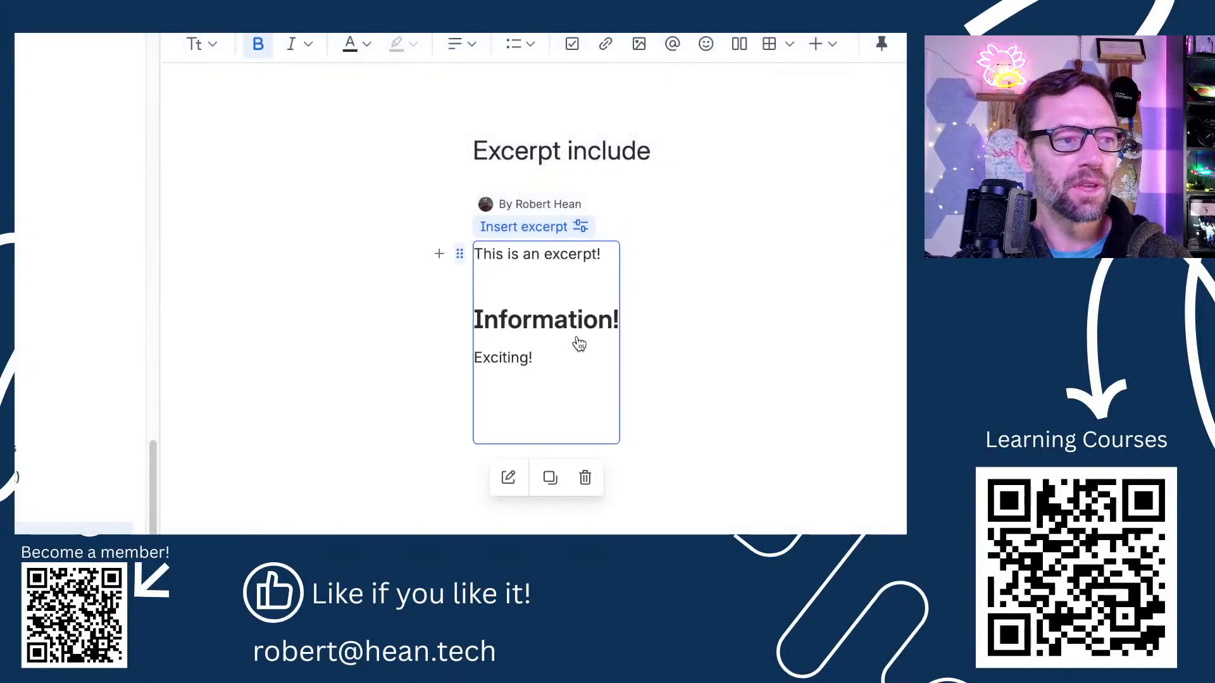
Step: Examine the inserted excerpt and its source page settings, leaving the settings without saving changes
left_click(752, 304)
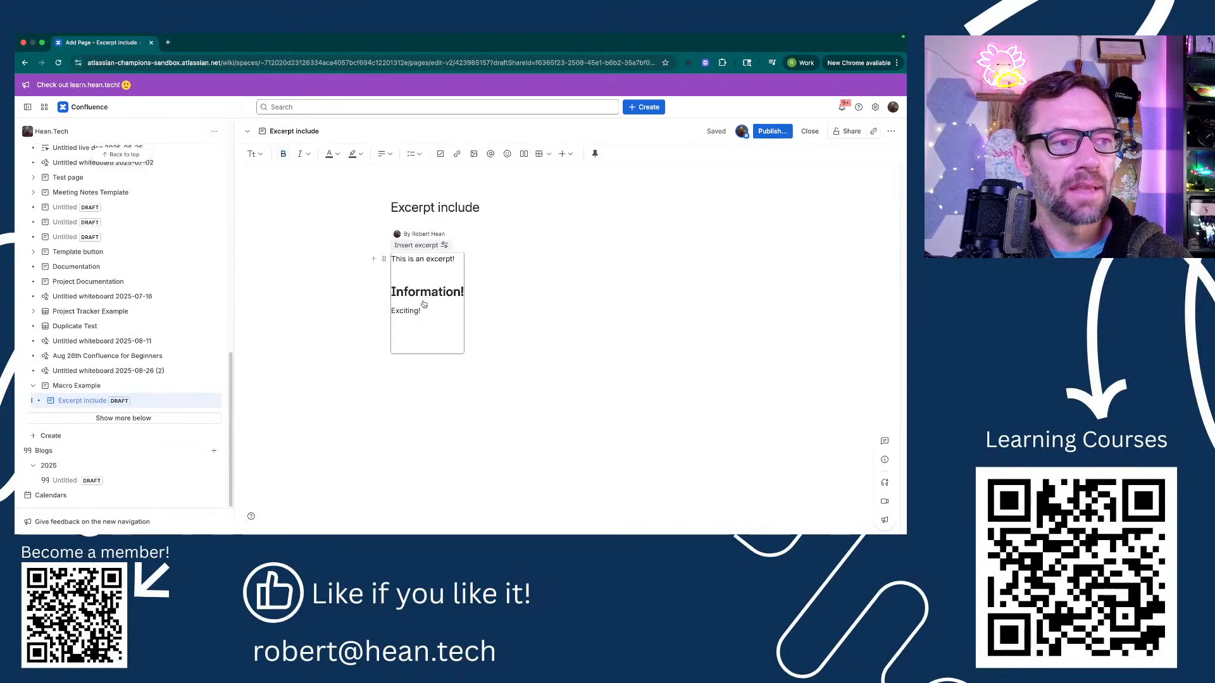
left_click(450, 300)
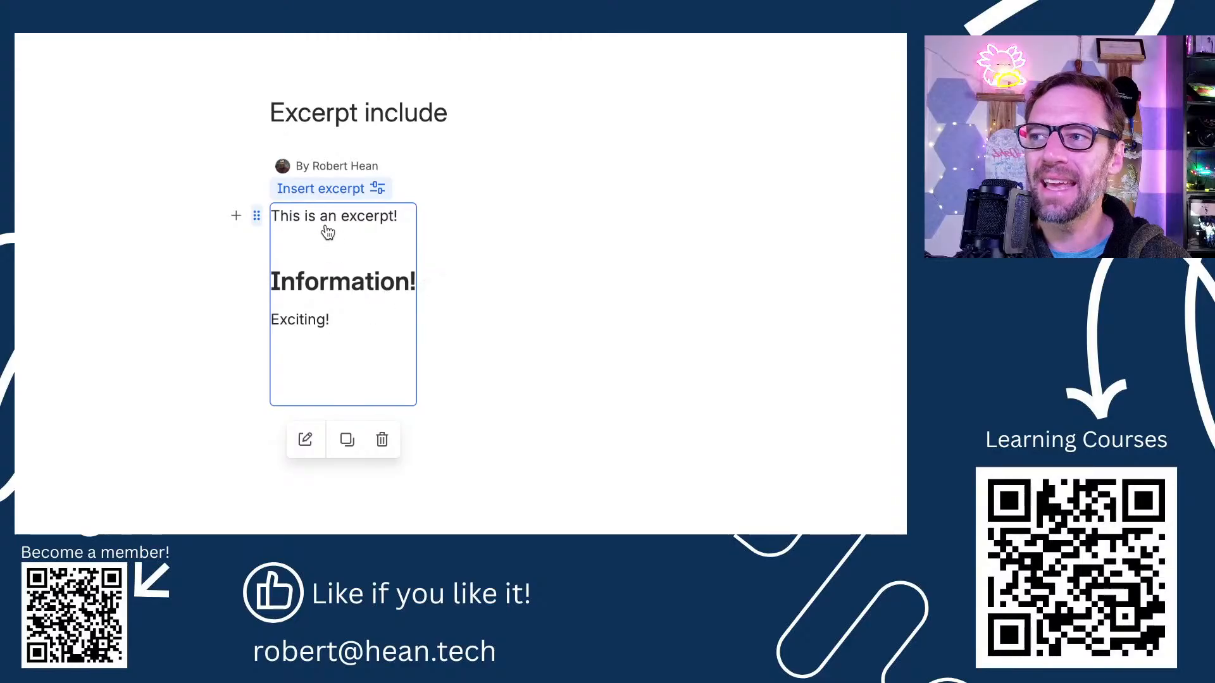
left_click(310, 446)
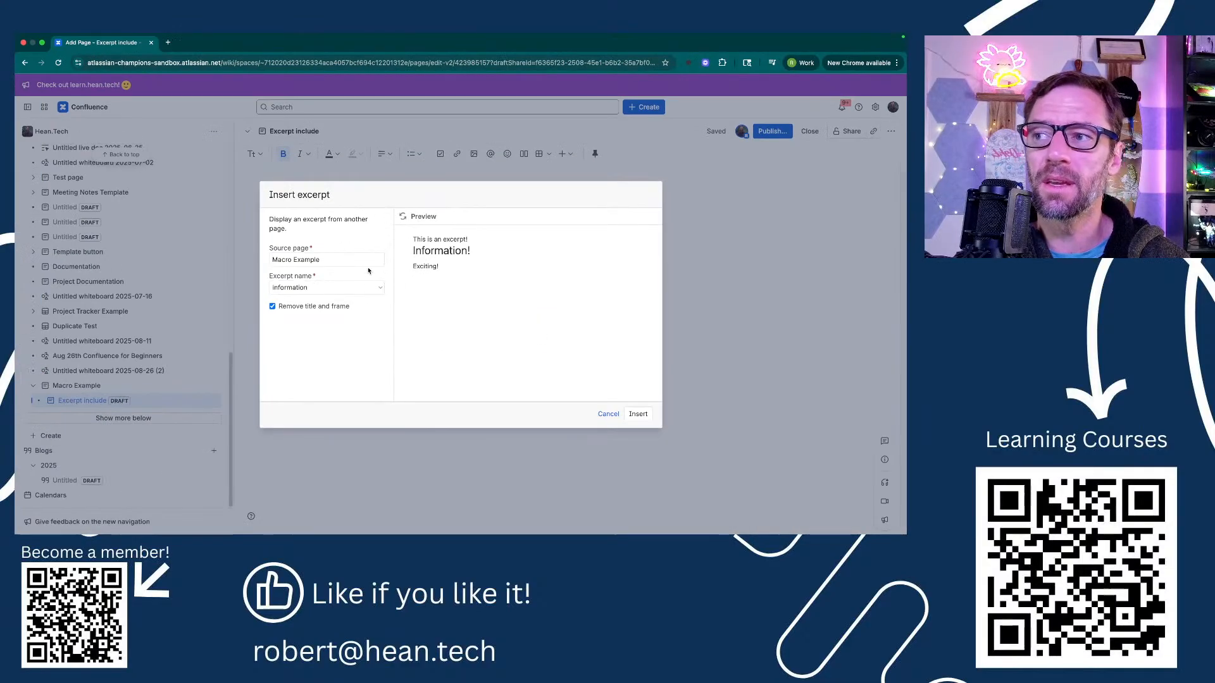
key("Escape")
left_click(497, 284)
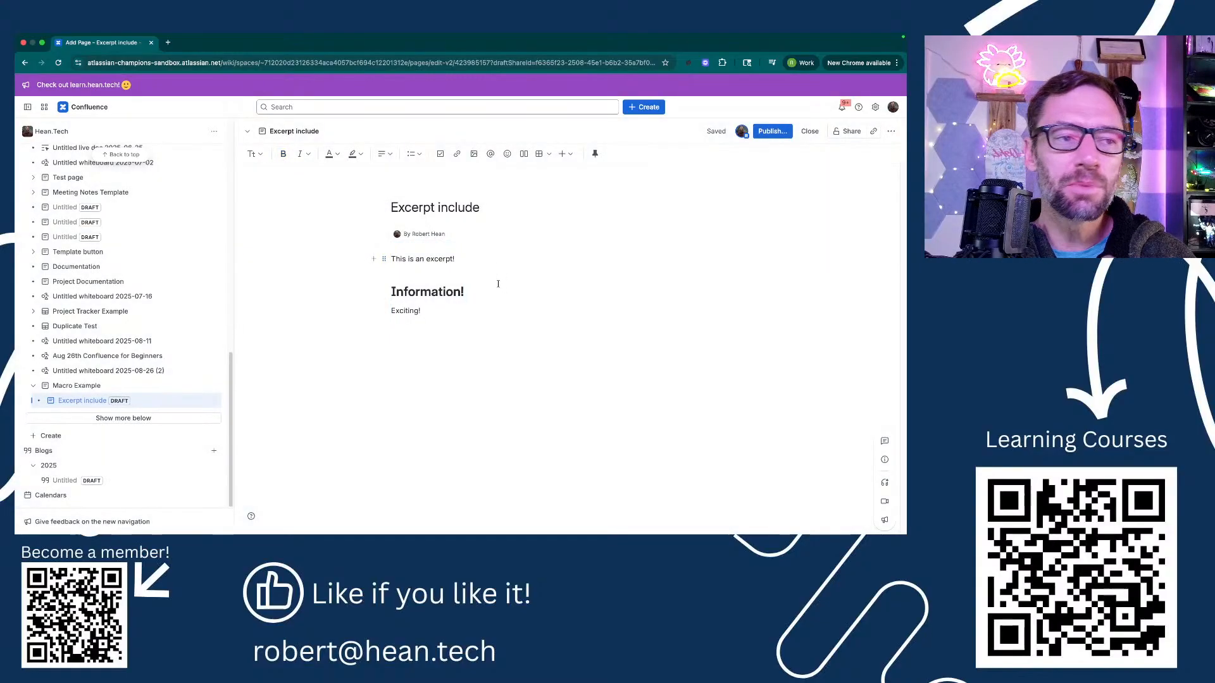
left_click(448, 275)
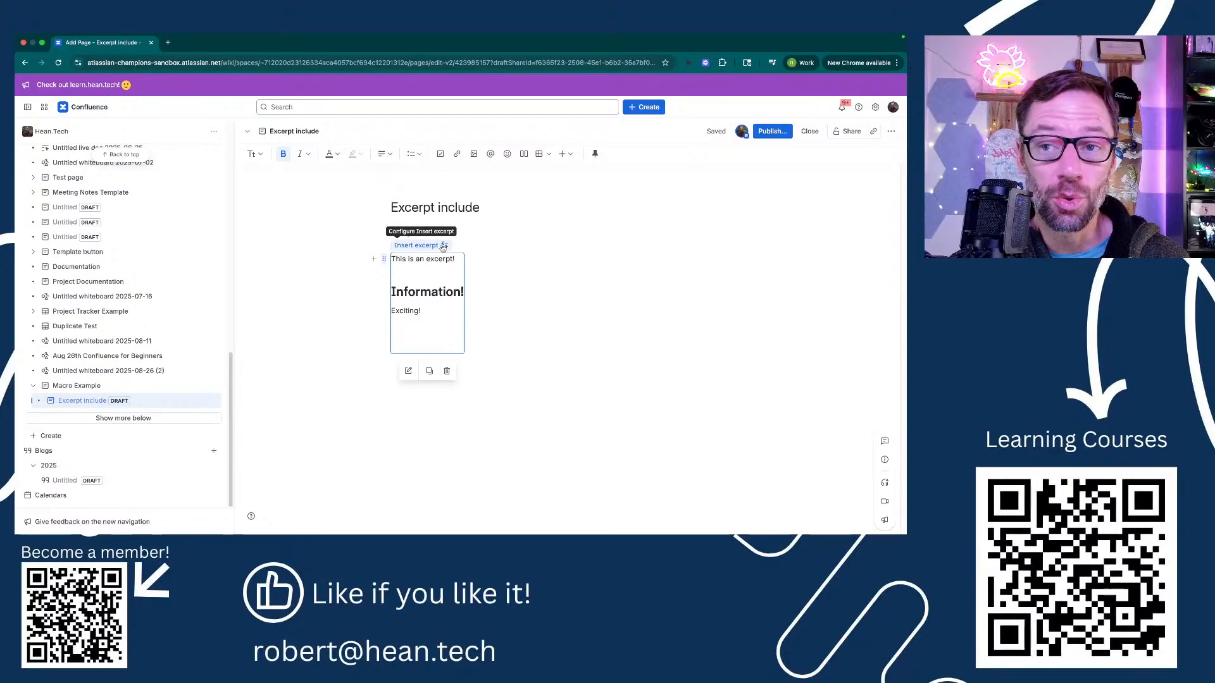
left_click(408, 370)
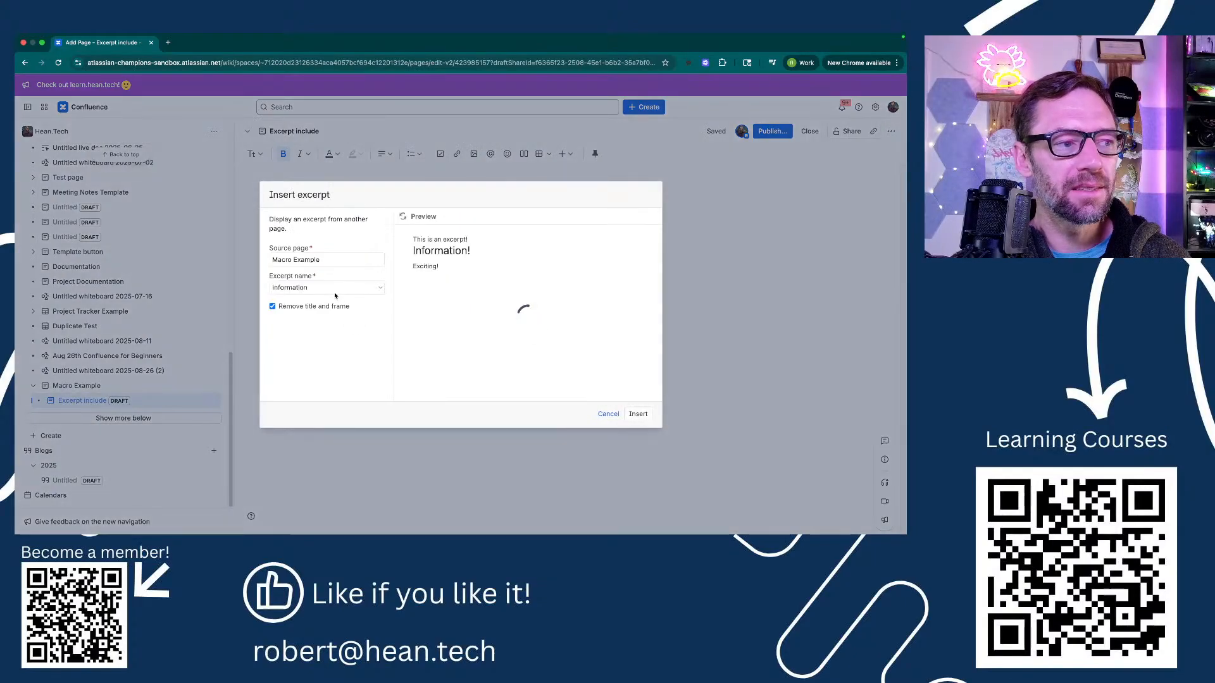
left_click_drag(328, 256, 258, 261)
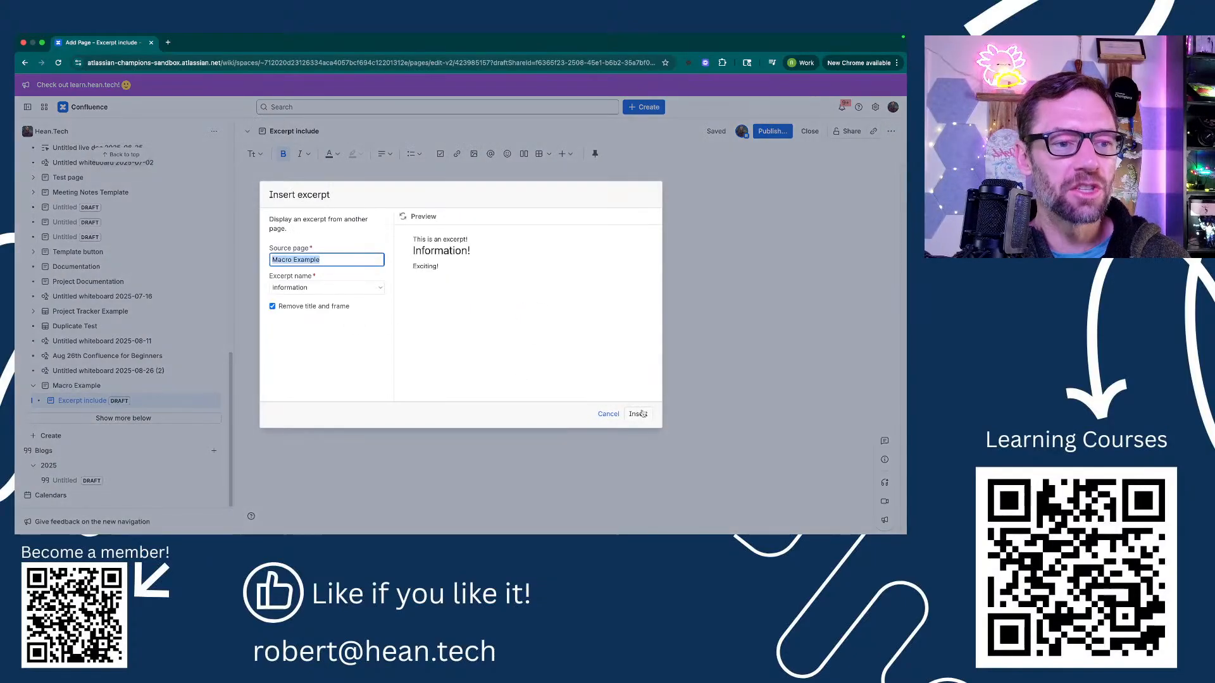
left_click(608, 415)
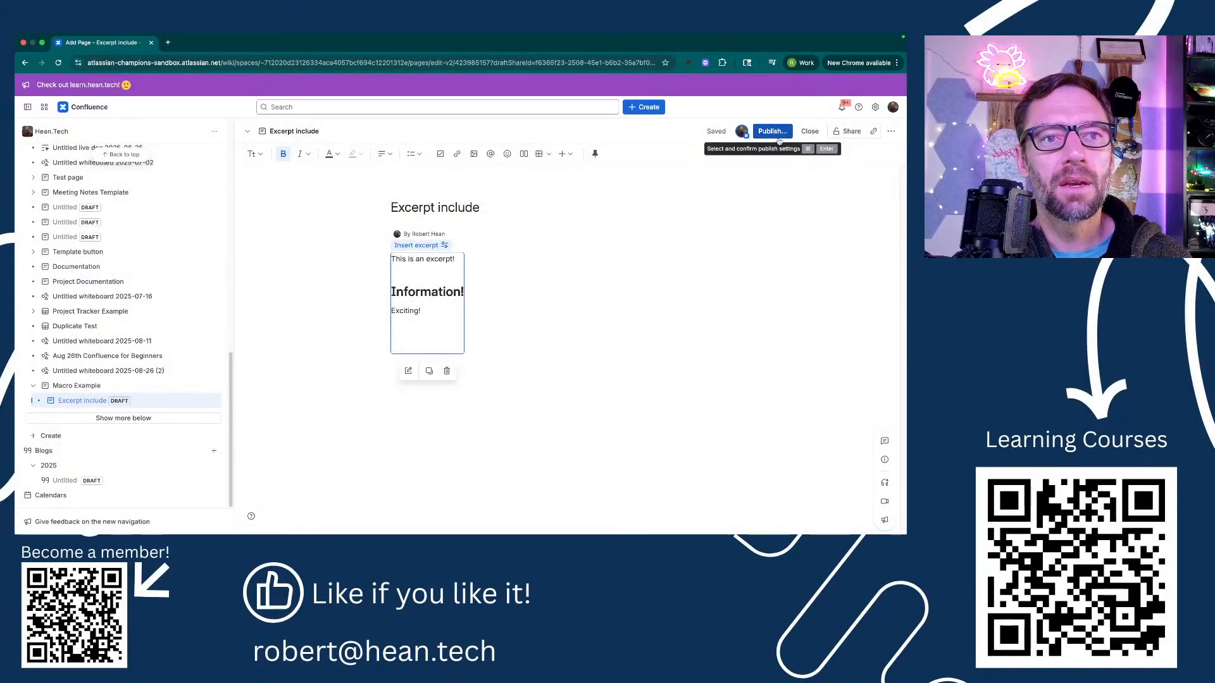
Step: Publish the Excerpt include page and review the inserted excerpt on the published page
left_click(776, 133)
left_click(576, 281)
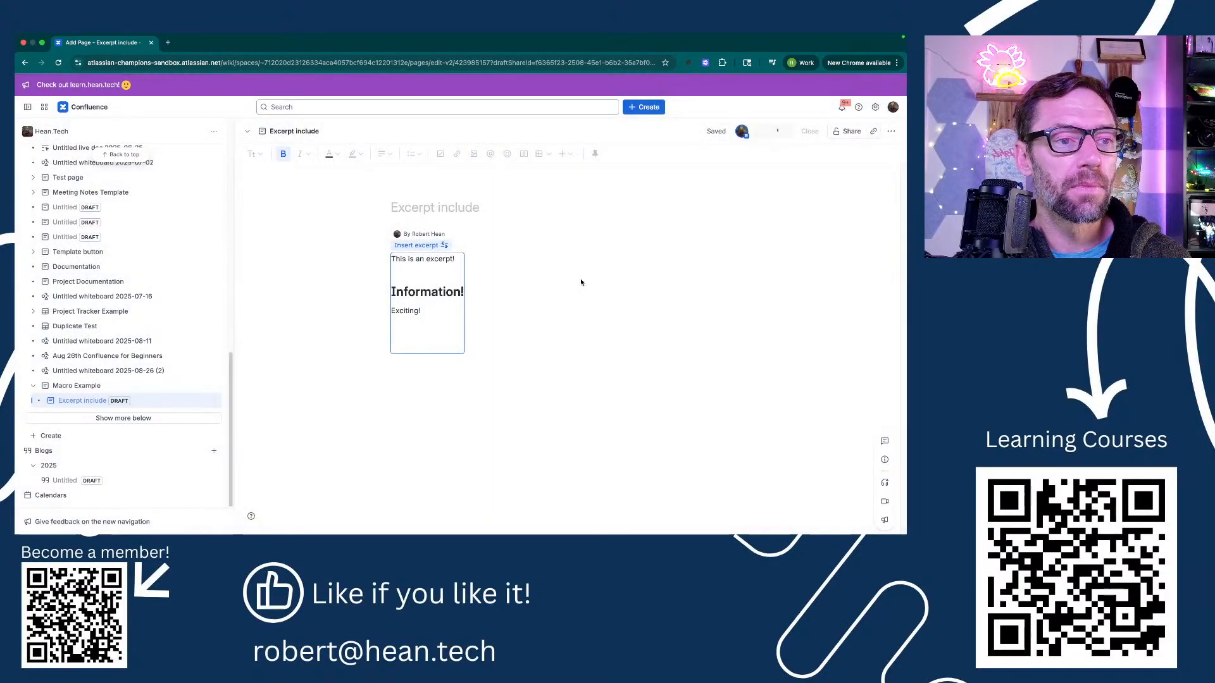
left_click_drag(479, 340, 453, 301)
left_click(411, 325)
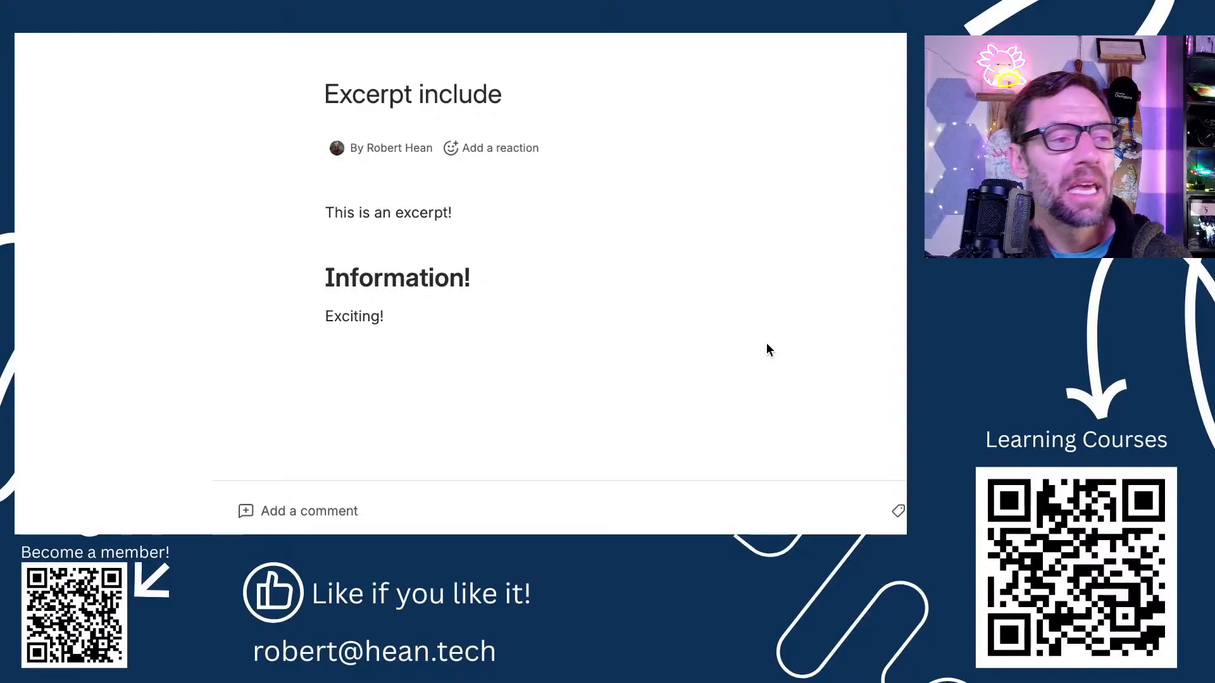
left_click_drag(323, 212, 450, 310)
left_click(445, 337)
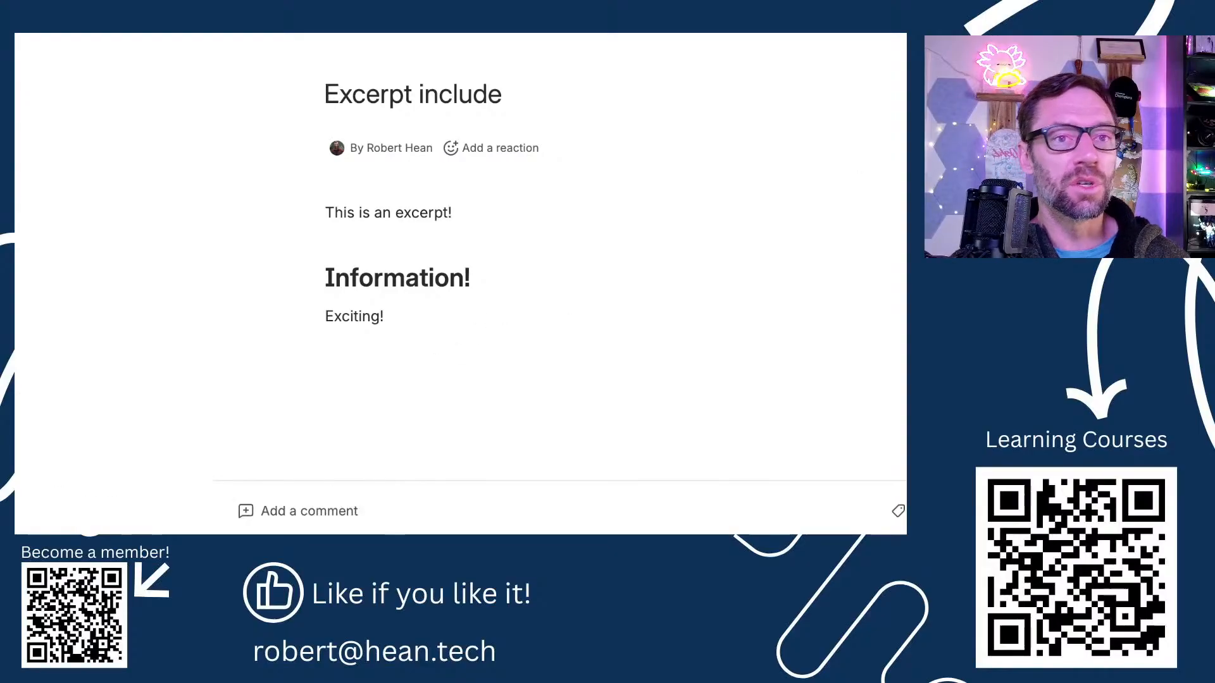
Step: Reopen the Excerpt include page for editing and browse the macros offered for /content without inserting one
key("e")
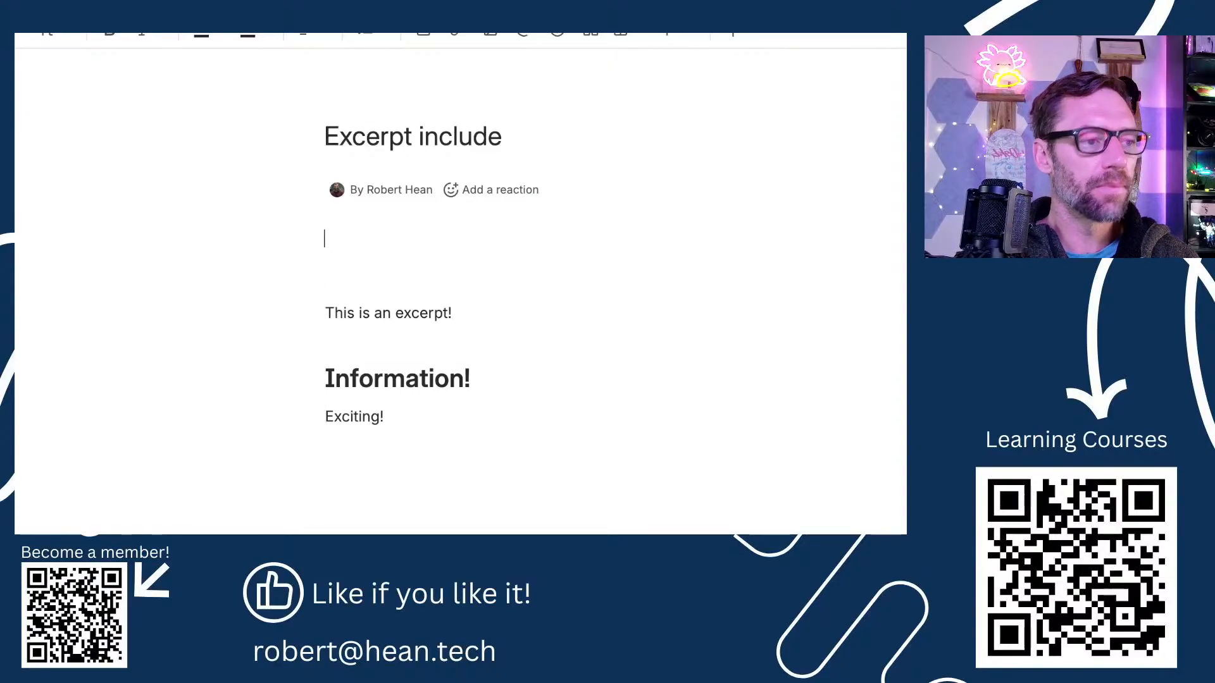
type("/content")
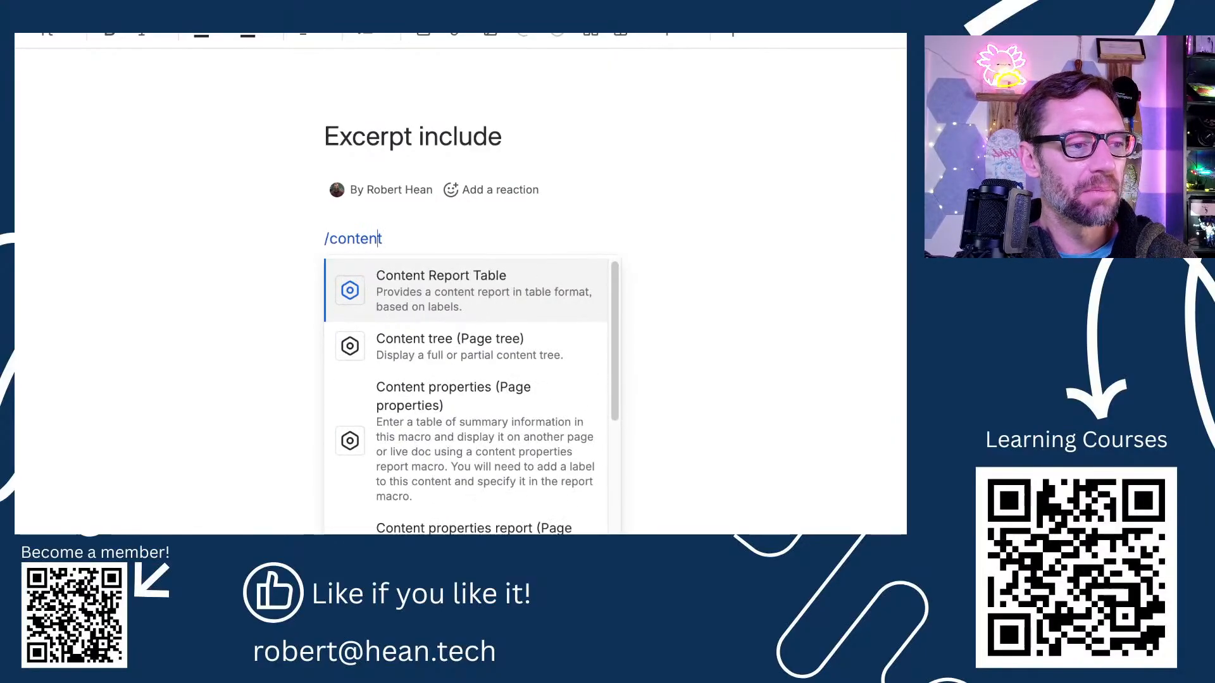
key("Down")
key("Down")
key("Down")
key("Down")
key("Down")
key("Down")
key("Down")
key("Down")
key("Down")
key("Down")
key("Up")
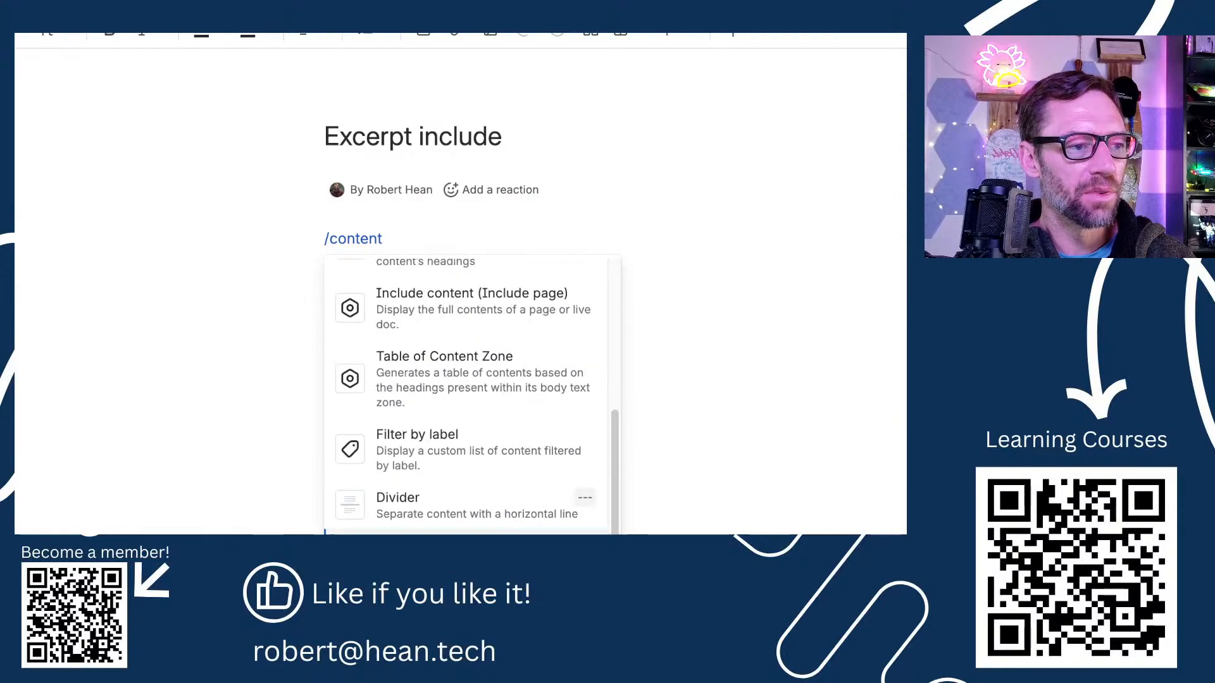
key("Up")
key("Up")
key("Up")
key("Up")
key("Up")
key("Up")
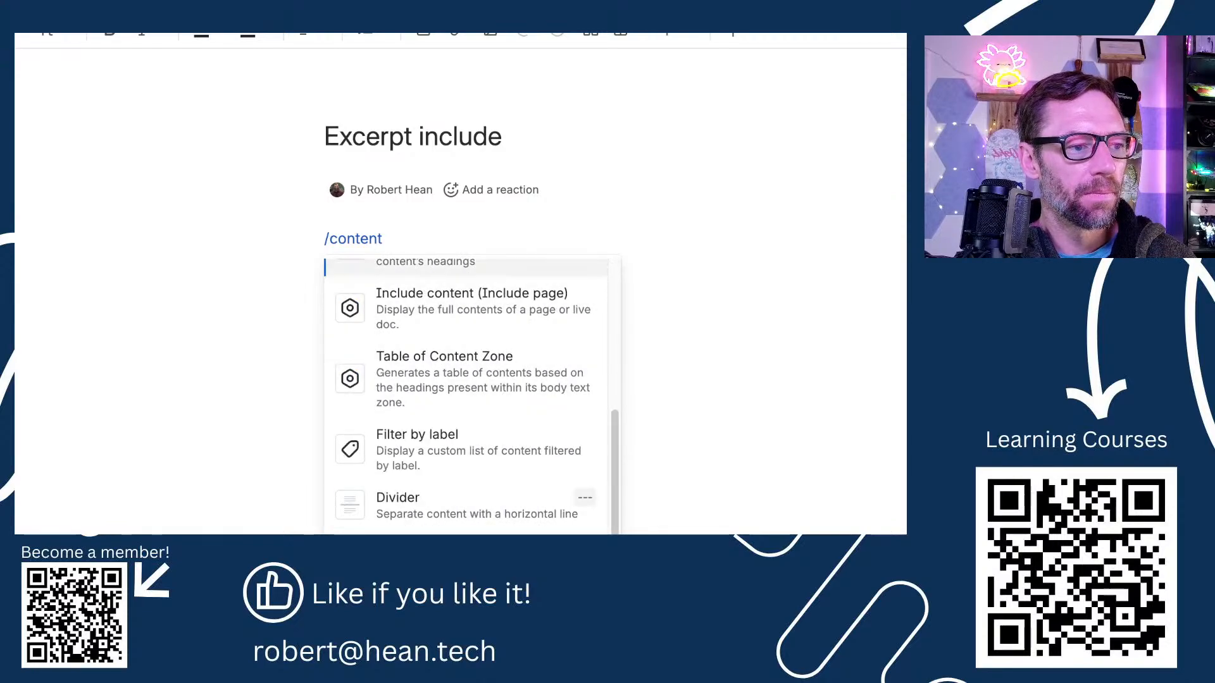
key("Up")
key("Up")
key("Up")
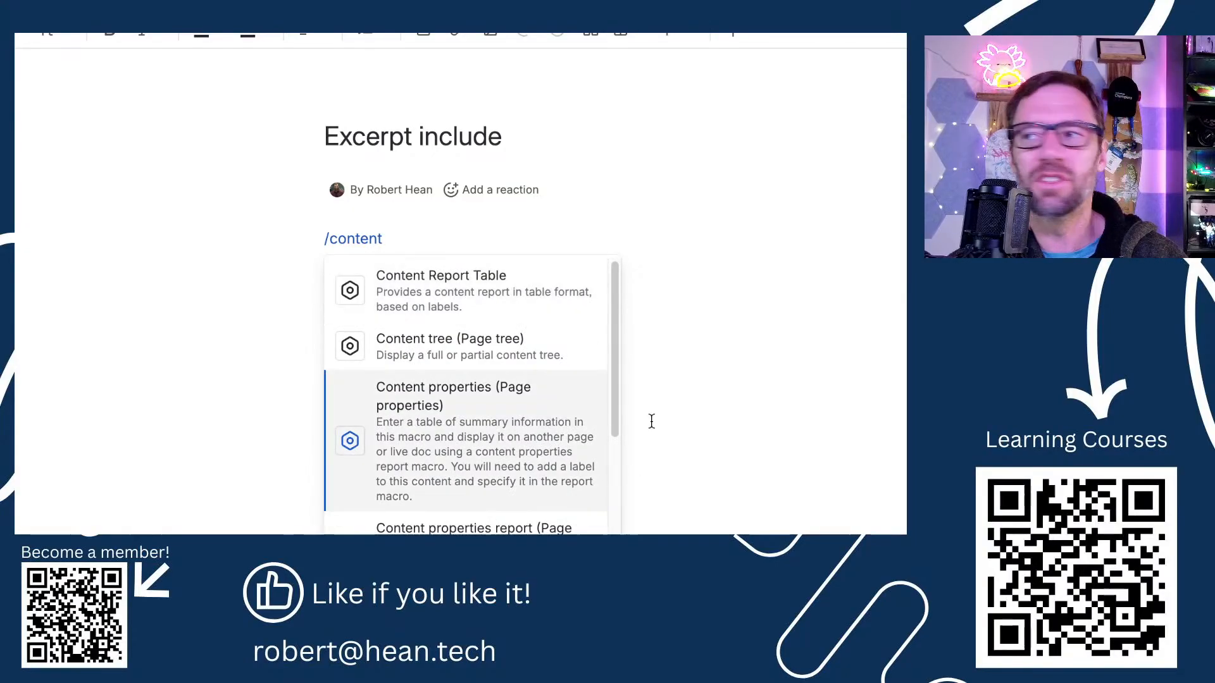
key("Escape")
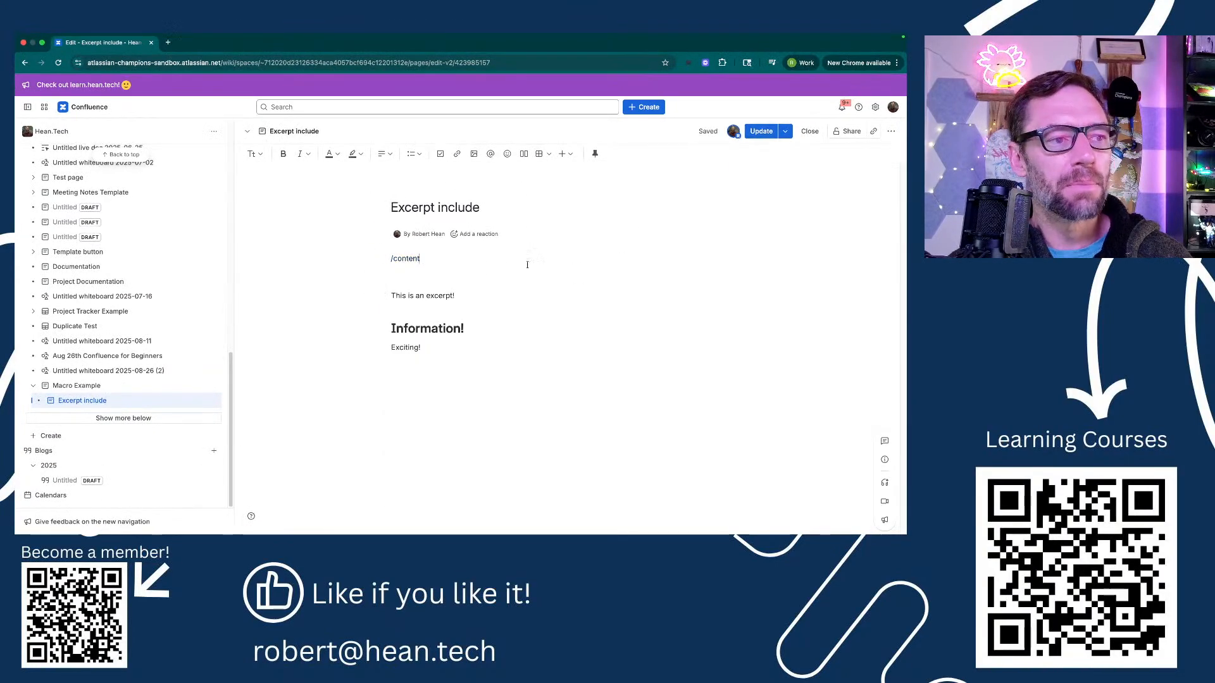
Step: Remove the leftover /content text and blank lines above the excerpt, and update the Excerpt include page
left_click_drag(527, 264, 374, 240)
key("BackSpace")
key("BackSpace")
key("BackSpace")
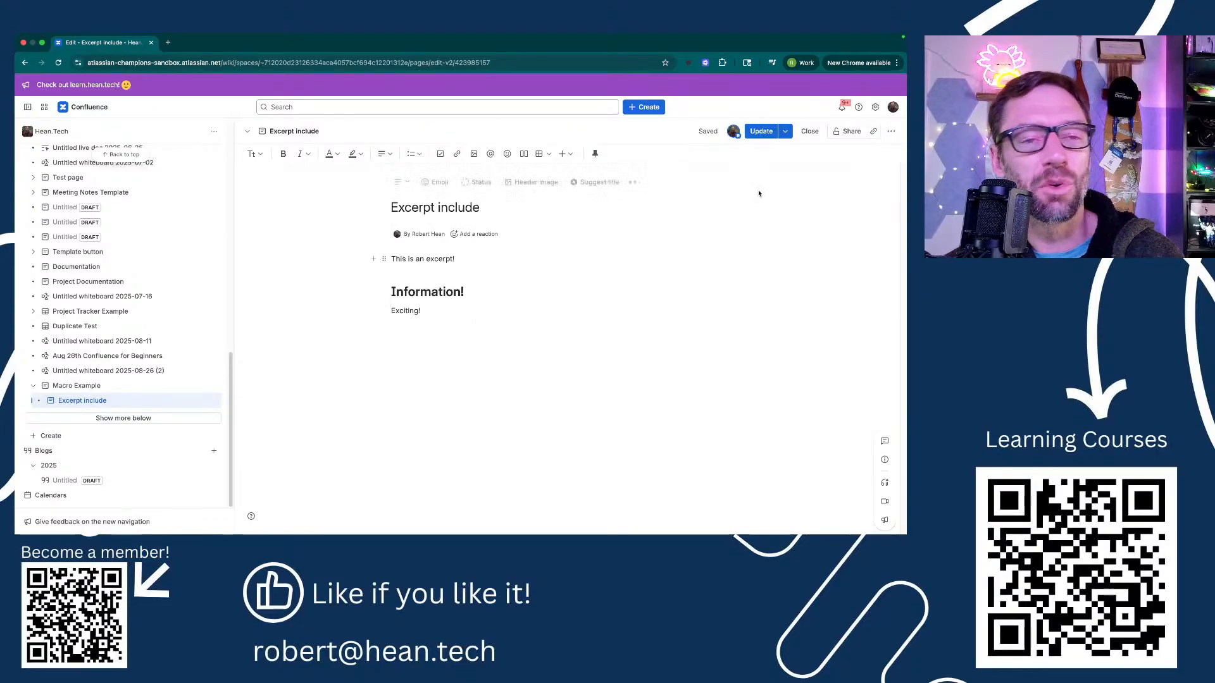
left_click(761, 131)
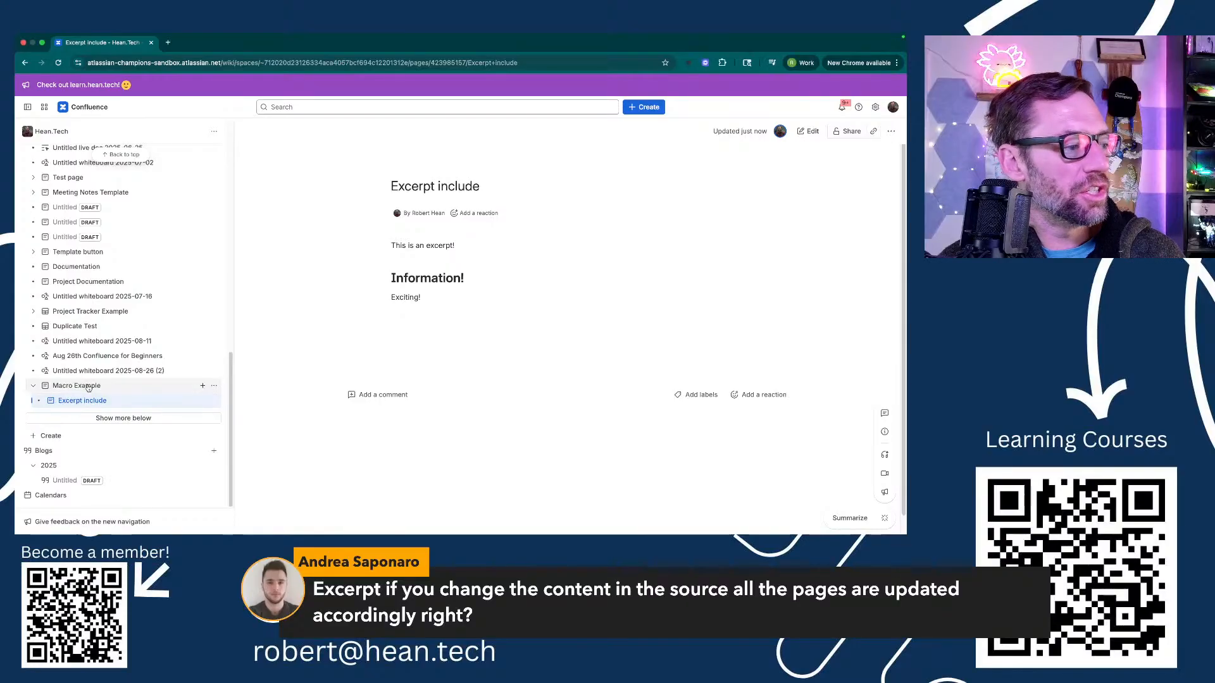
Step: Add a second "Information!" heading below the first inside the excerpt on the Macro Example page, and update the page
left_click(196, 385)
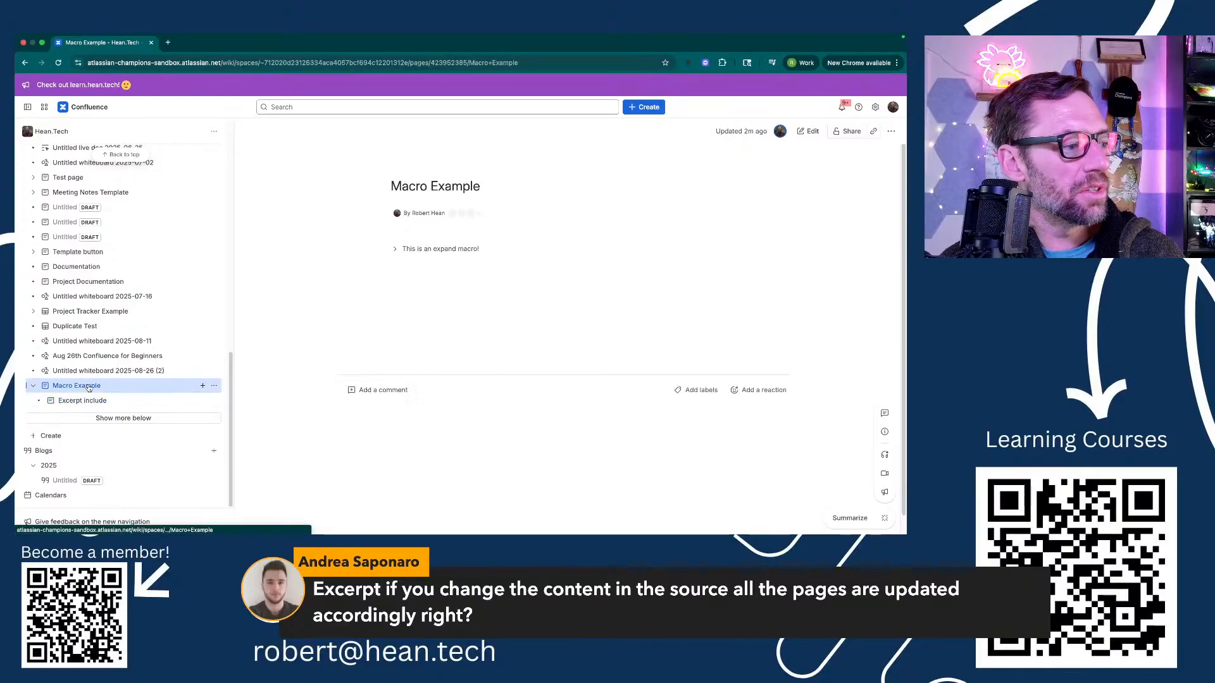
left_click(809, 131)
scroll(398, 345, "down", 2)
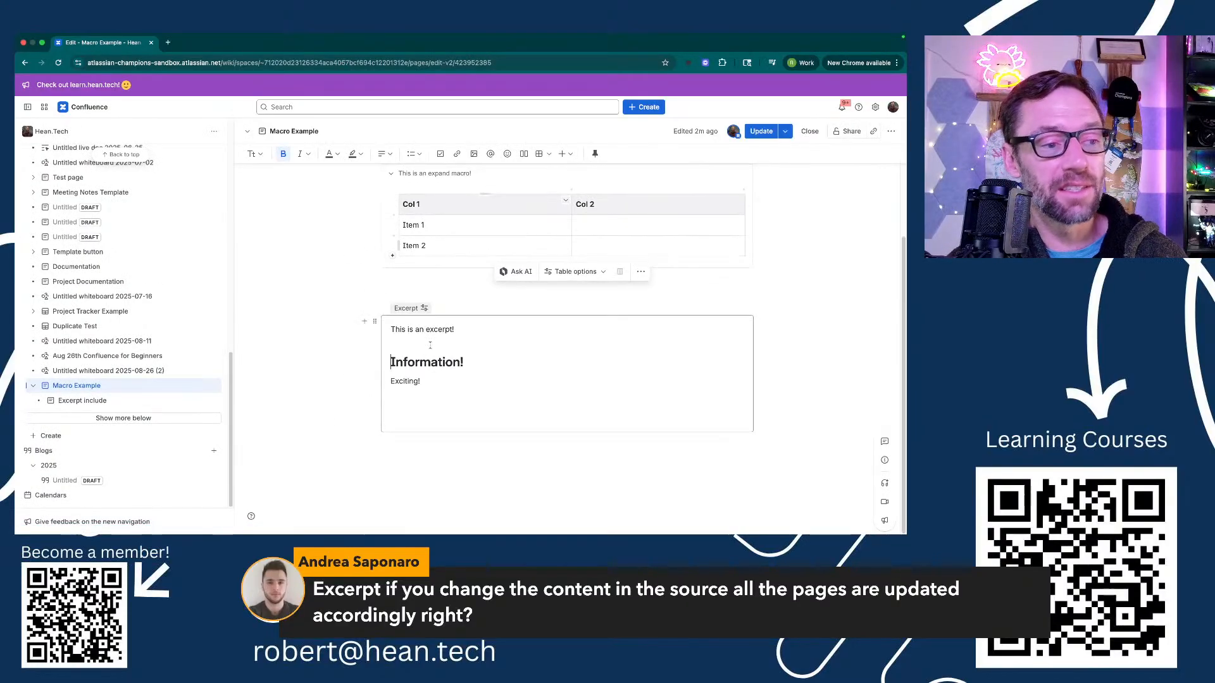
left_click(388, 361)
left_click(487, 362)
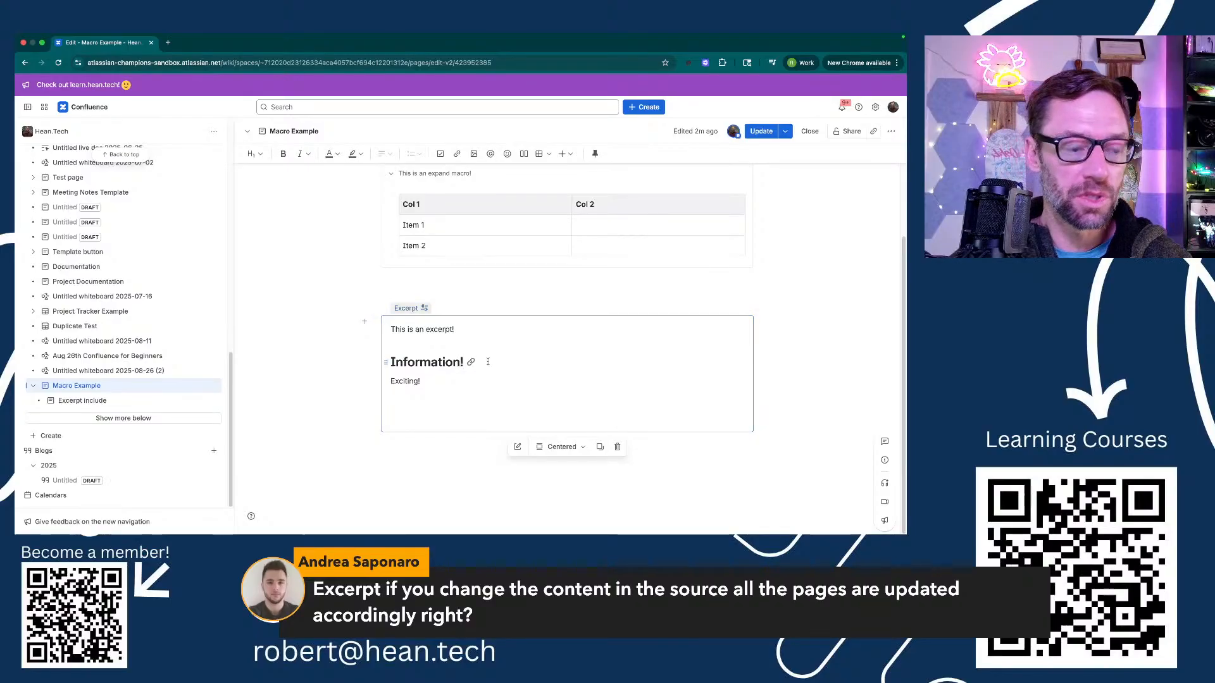
key("Return")
type("Information!")
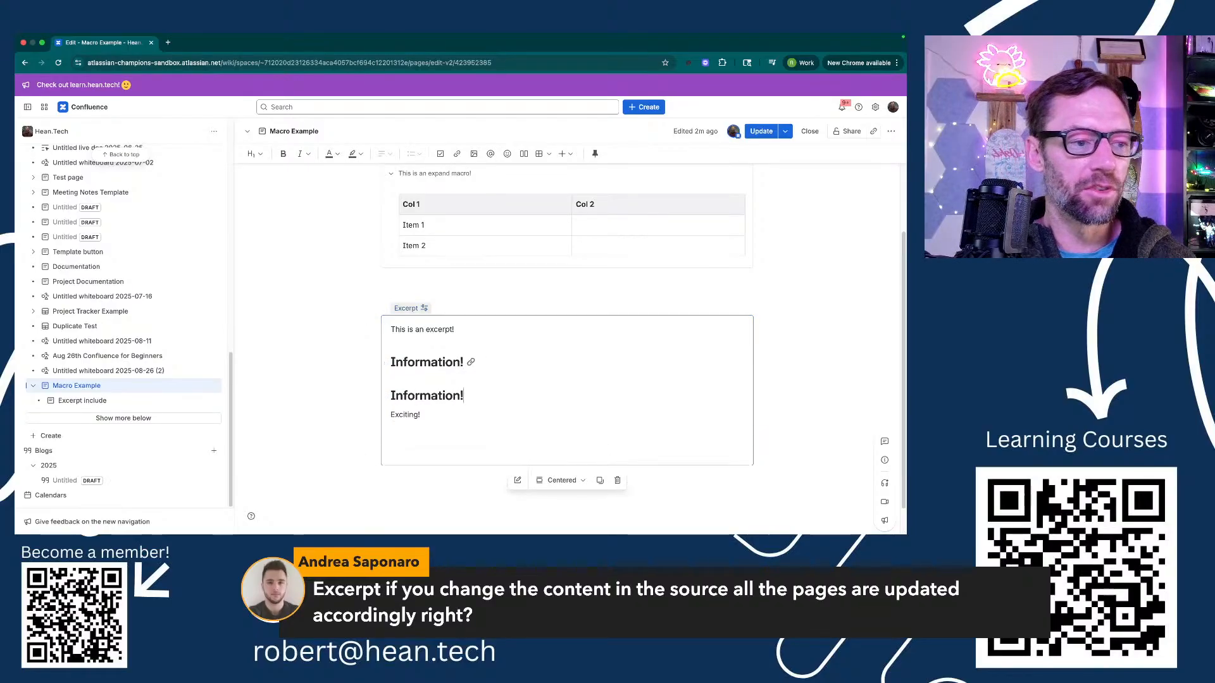
left_click(749, 133)
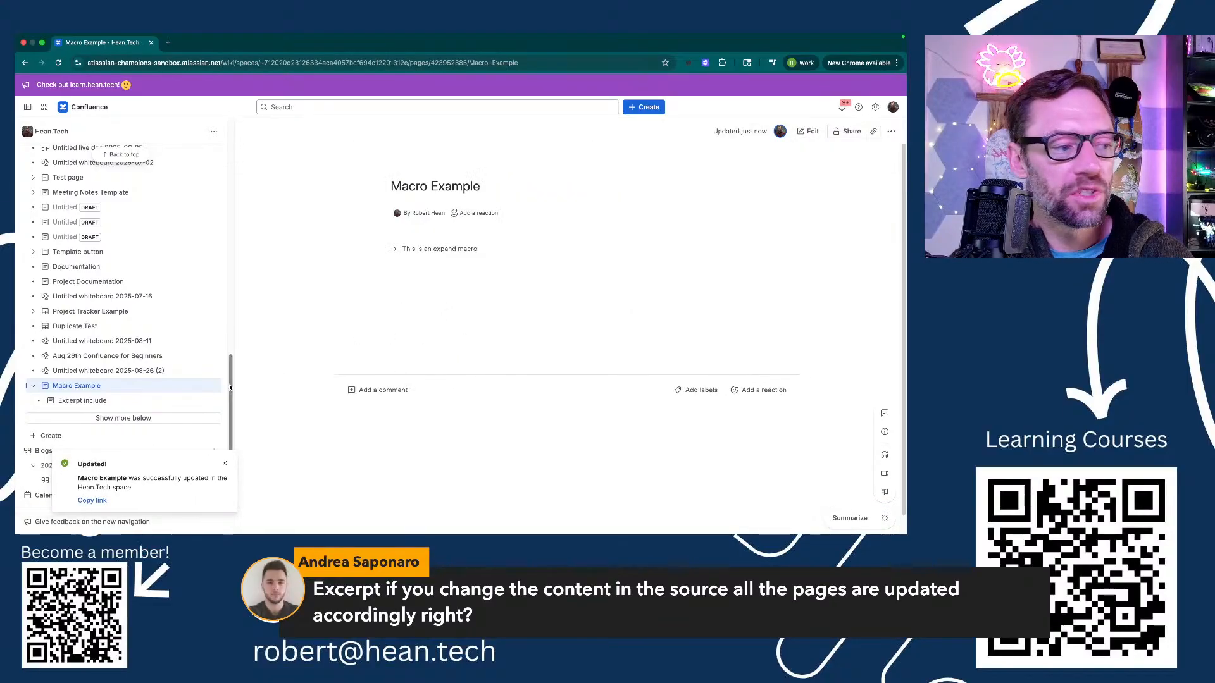
Step: Open and reload the Excerpt include page to check its inserted excerpt against the edited source
left_click(95, 401)
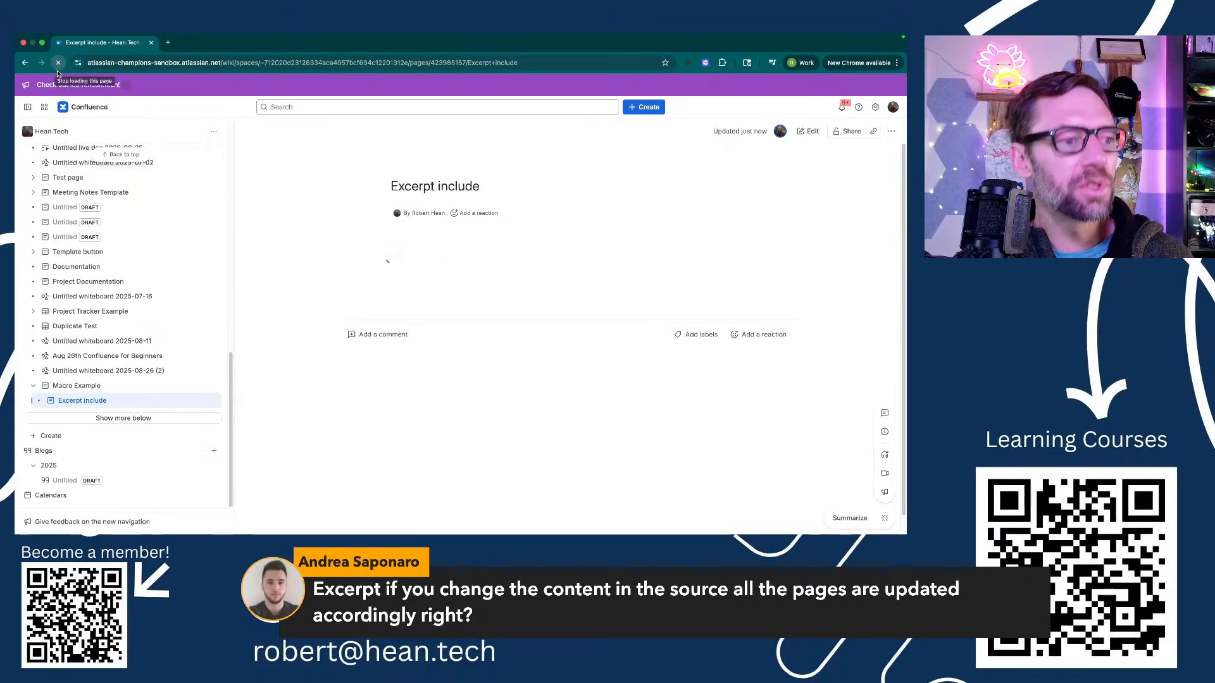
mouse_move(413, 312)
left_mouse_down()
mouse_move(453, 312)
mouse_move(432, 311)
left_mouse_up()
left_click(433, 312)
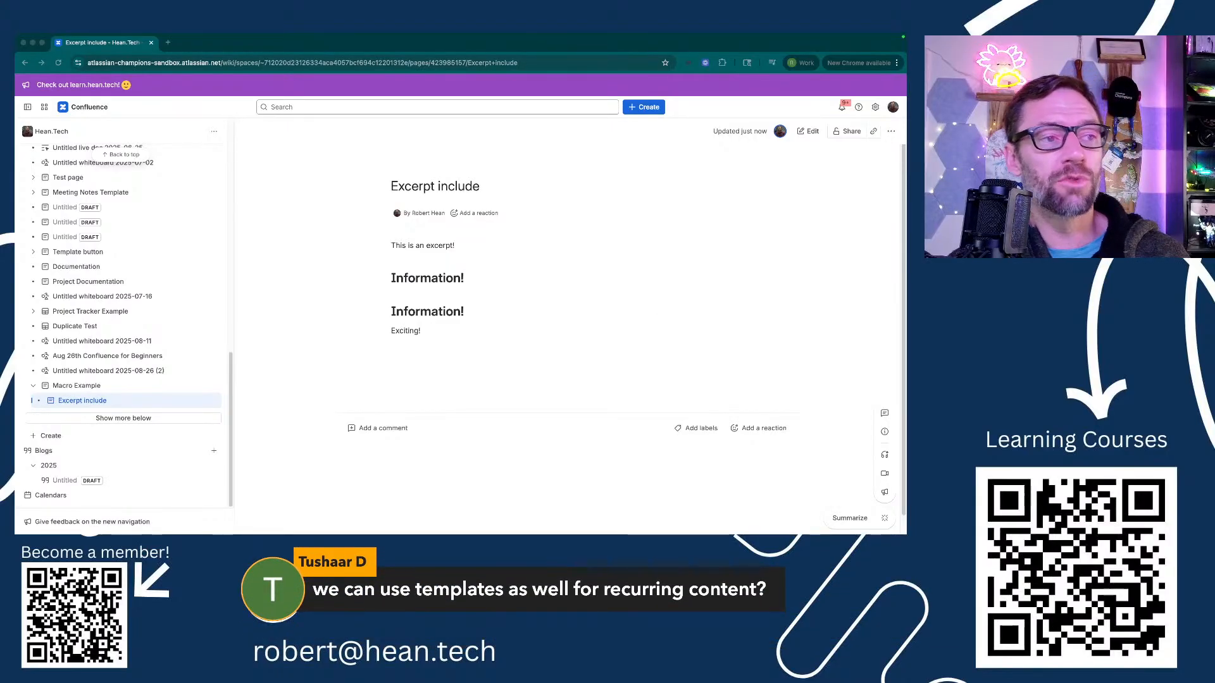
left_click(490, 229)
left_click_drag(488, 183, 461, 346)
left_click(462, 345)
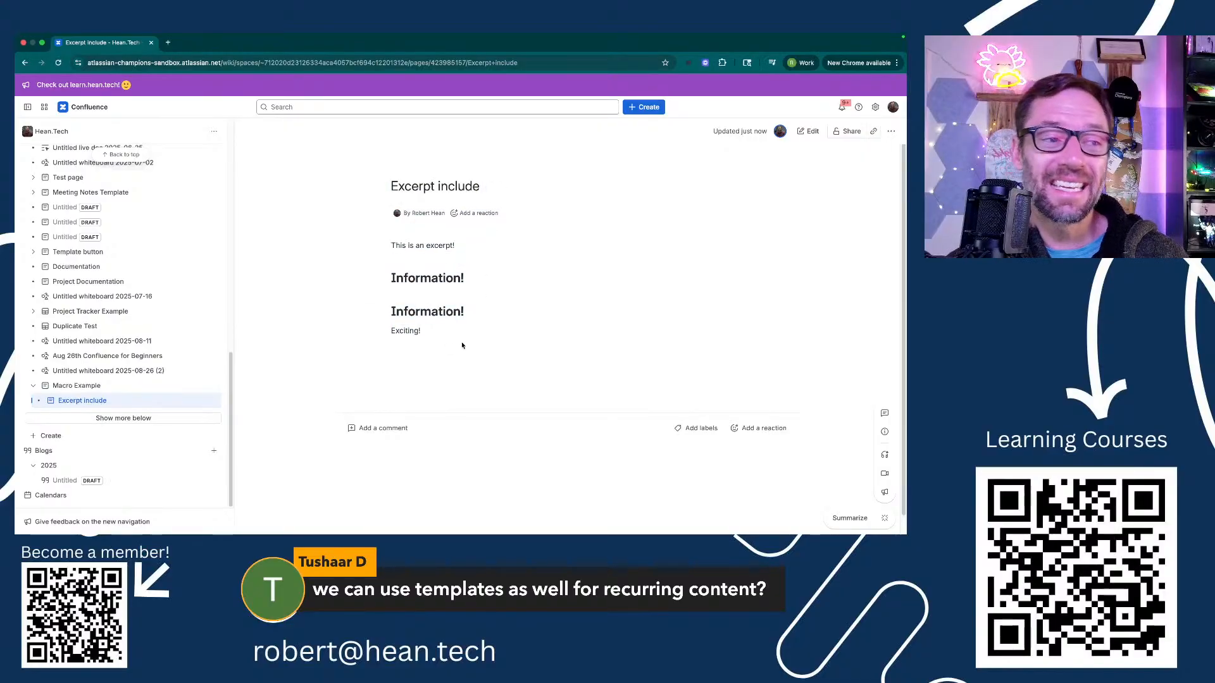